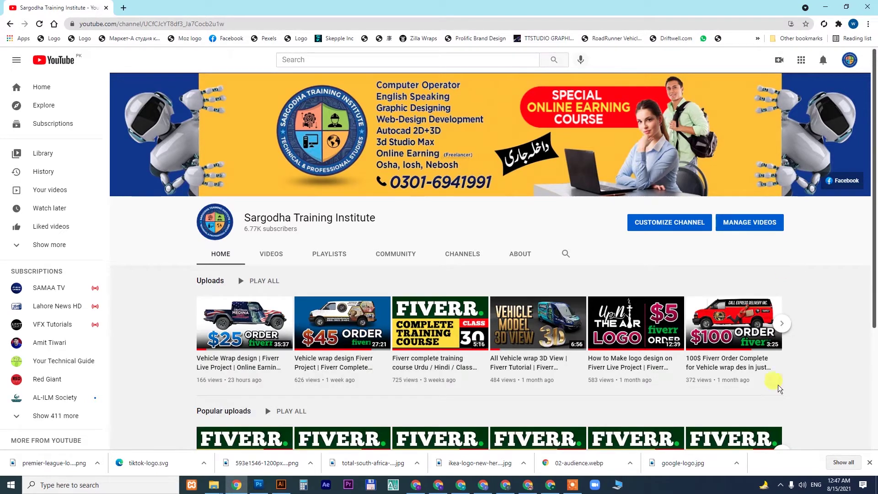
Switch to the Fiverr order page and review the buyer's requirements and attached images
left_click(416, 484)
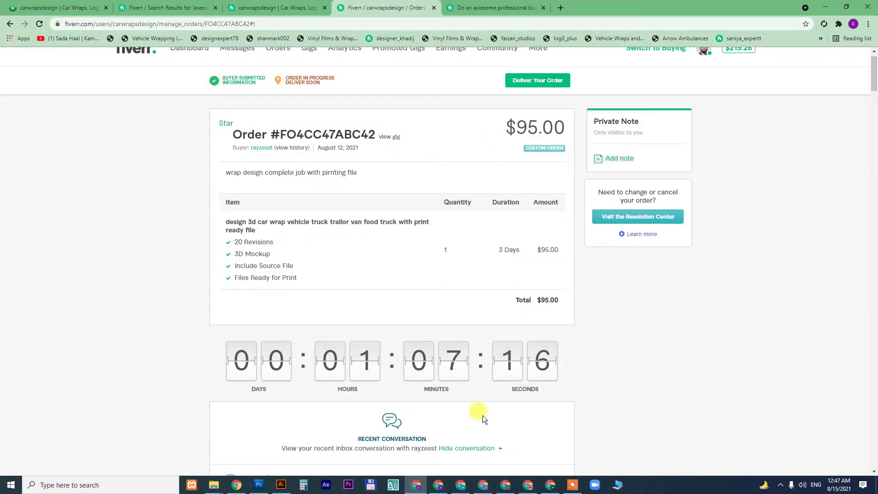
left_click_drag(873, 73, 873, 383)
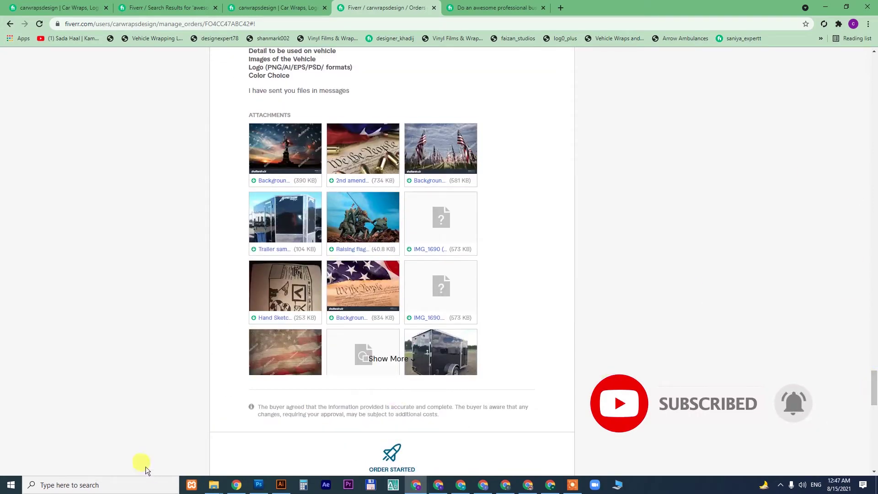
Show the buyer's project folder with extra large icons and open Trailer sample pic.jpg in Photoshop
left_click(210, 483)
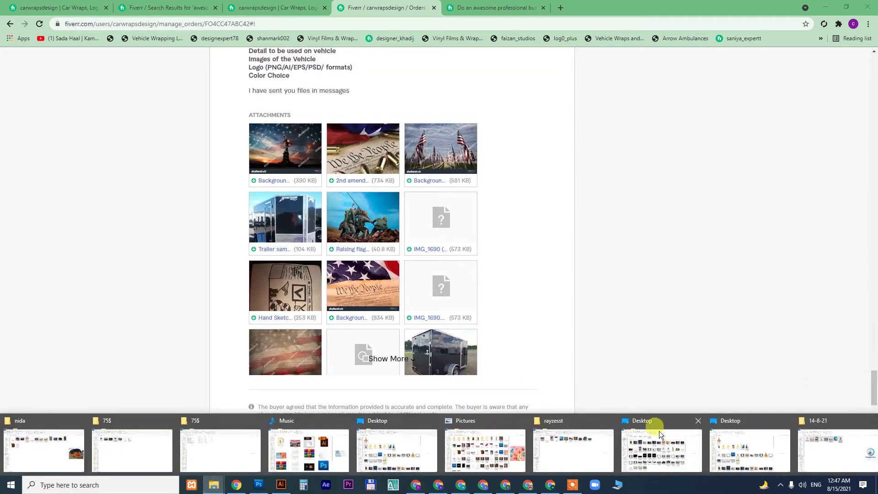
left_click(545, 445)
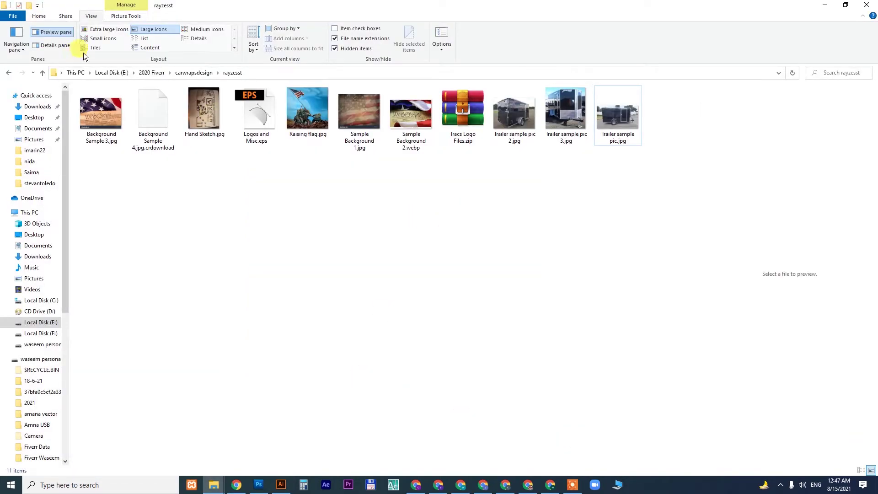
left_click(101, 30)
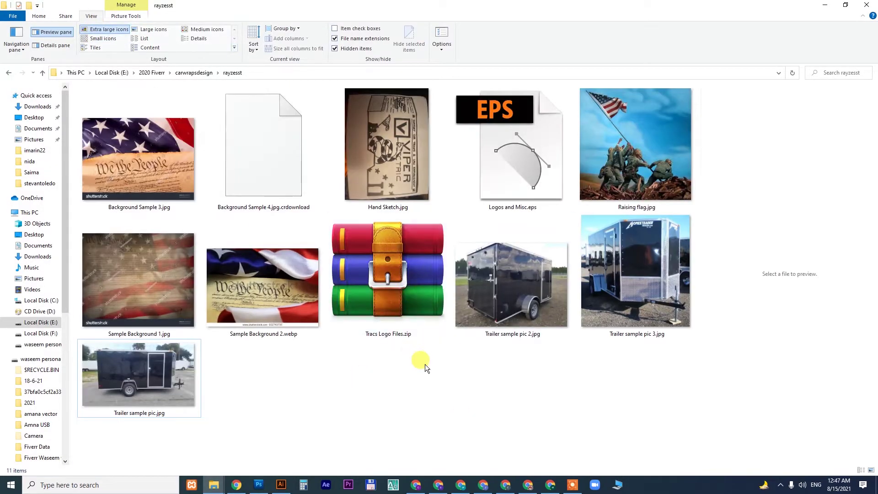
left_click(136, 375)
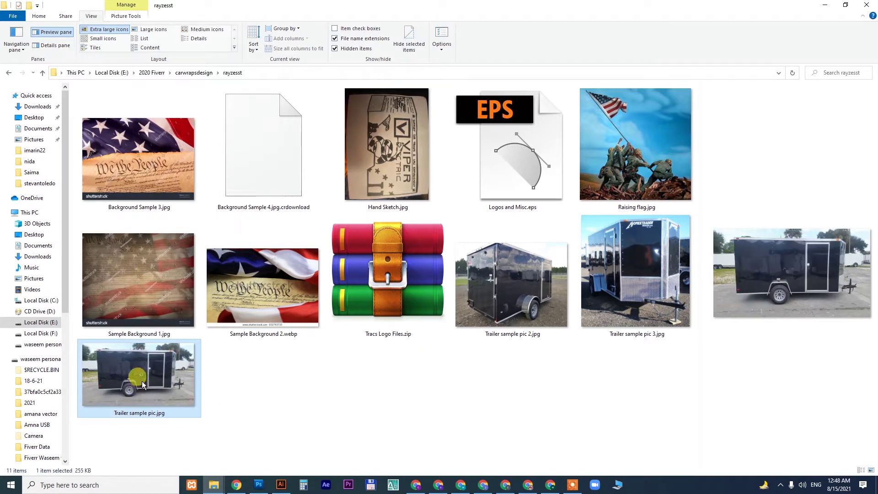
left_click_drag(143, 385, 341, 238)
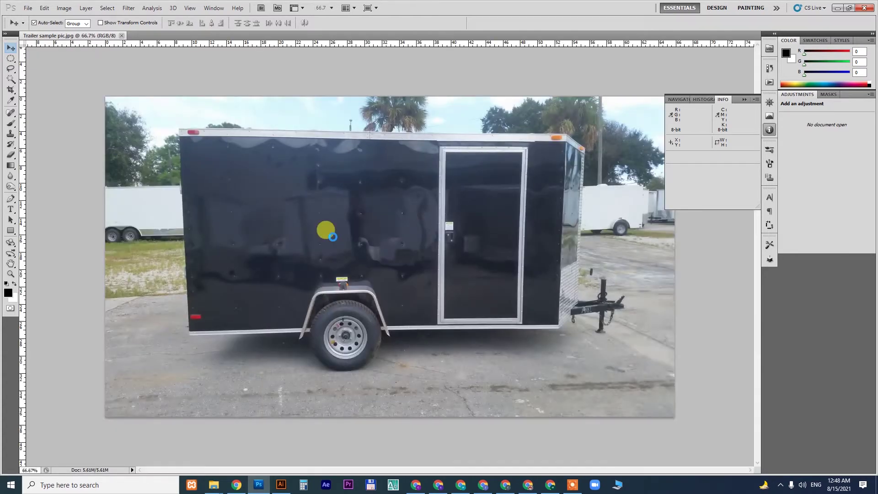
Reset the Essentials workspace and convert the locked Background into a regular layer with the default name
left_click(770, 132)
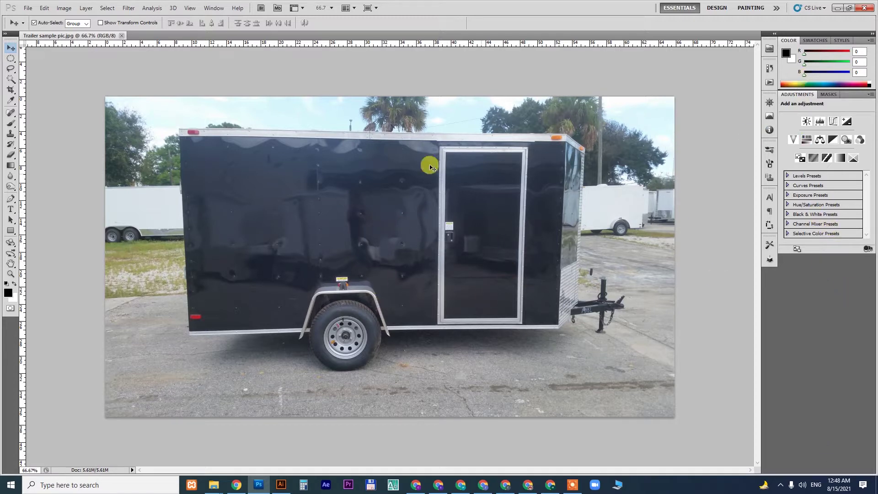
left_click(218, 11)
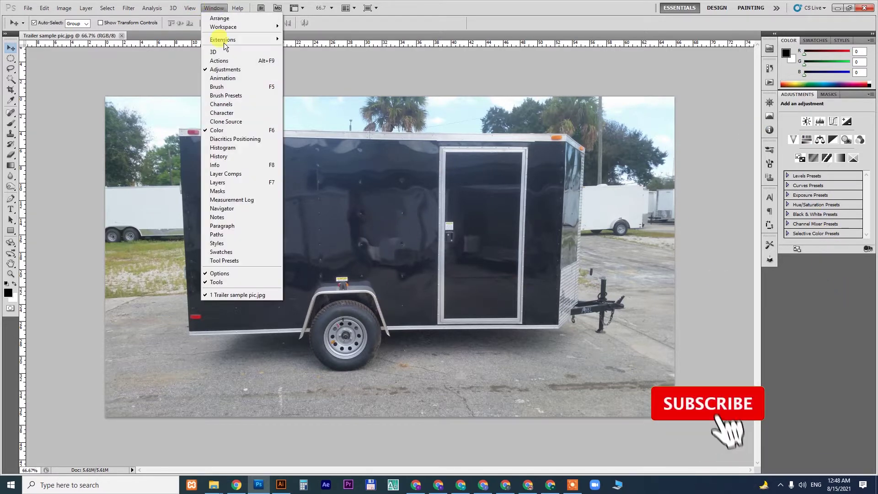
mouse_move(247, 27)
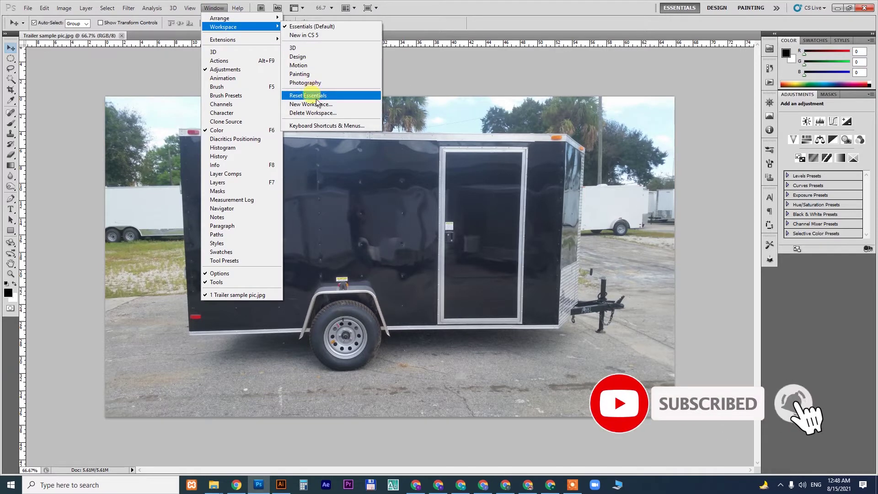
left_click(311, 95)
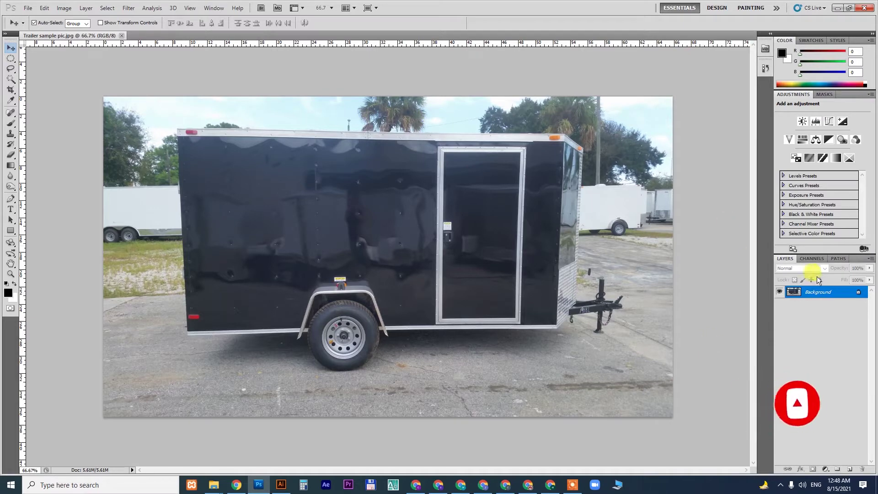
double_click(843, 293)
key("Return")
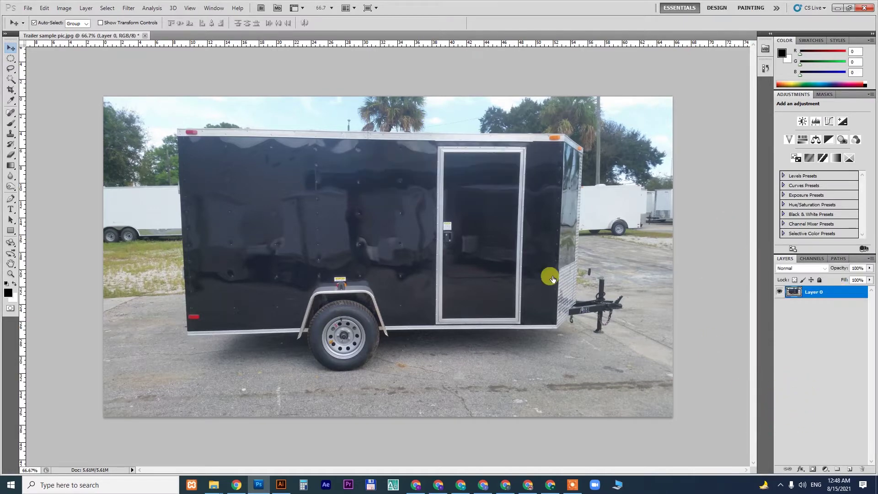
Place a horizontal guide along the trailer's lower edge, lined up with its front bottom corner
key("z")
left_click_drag(329, 176, 292, 241)
left_click(293, 241, "alt")
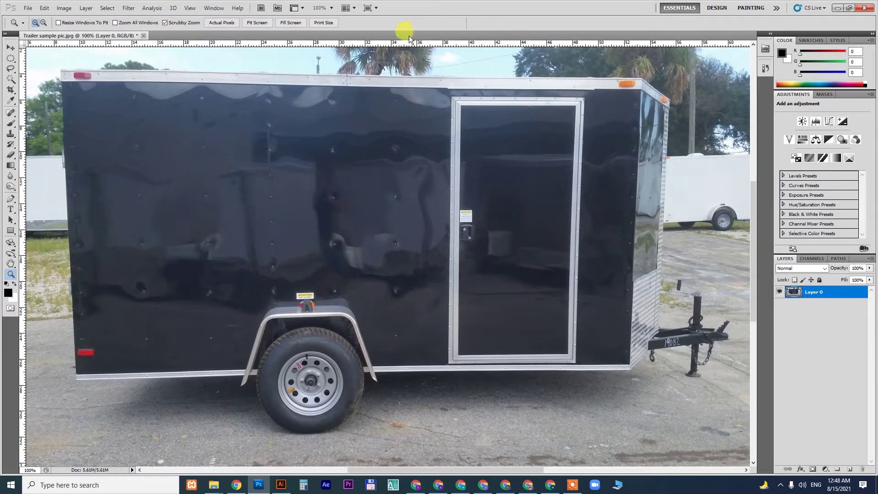
left_click_drag(407, 46, 393, 374)
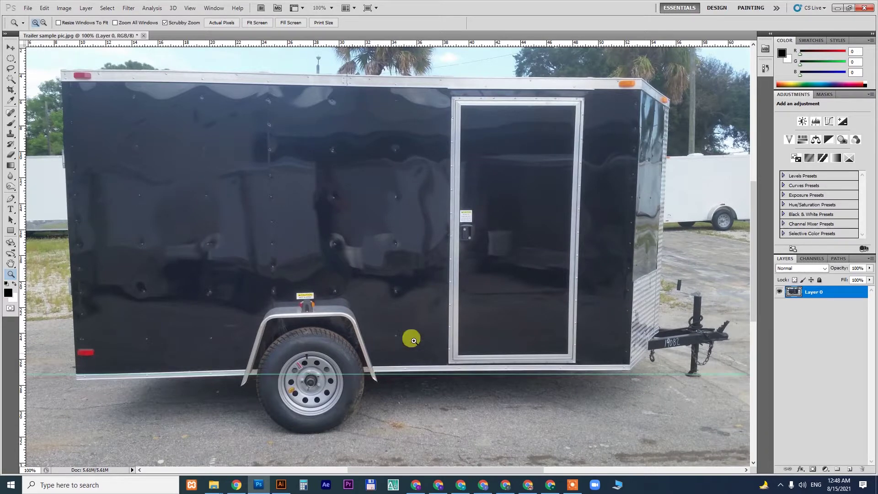
key("v")
key("ctrl+minus")
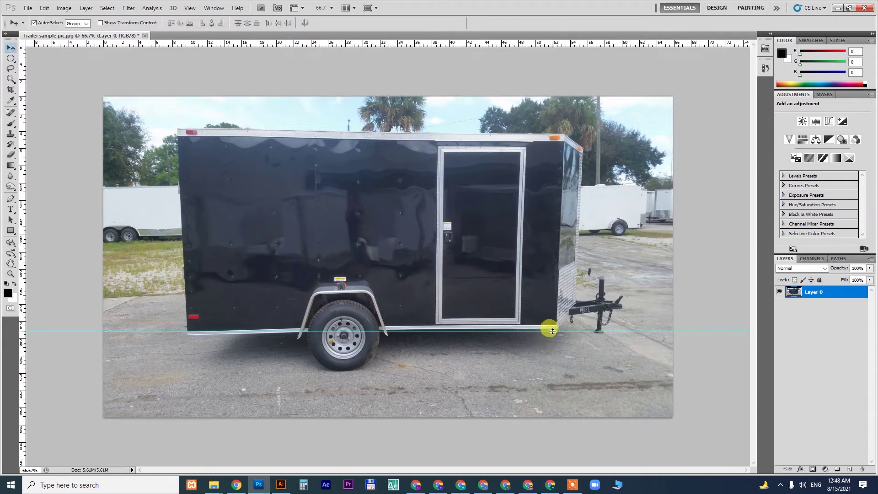
left_click_drag(553, 331, 516, 329)
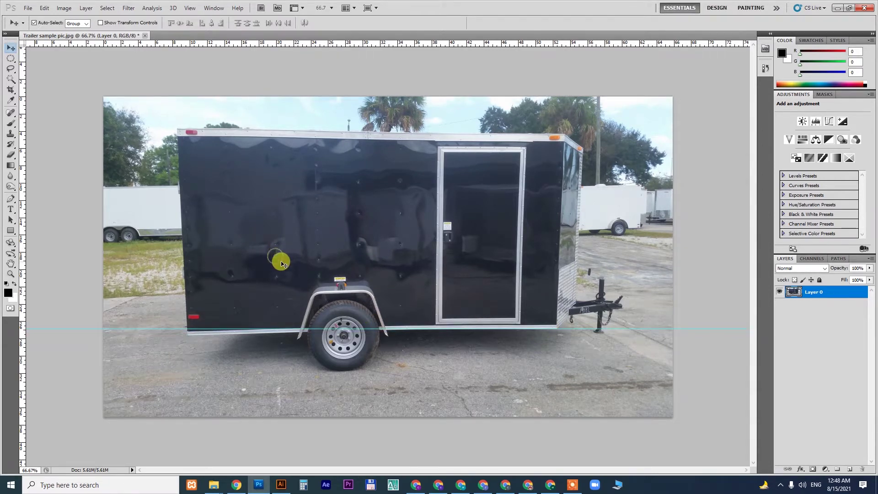
Distort the photo layer by its two lower corners so the trailer's lower edge runs parallel to the guide
key("ctrl+t")
right_click(245, 245)
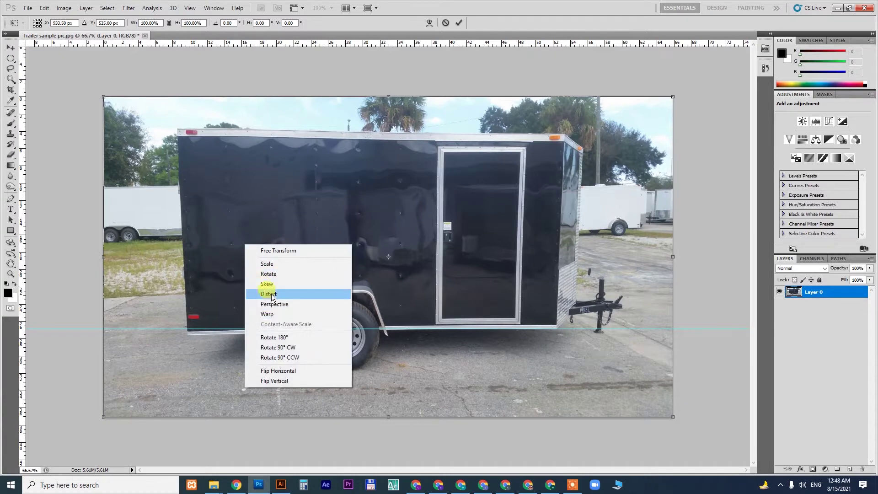
left_click(271, 295)
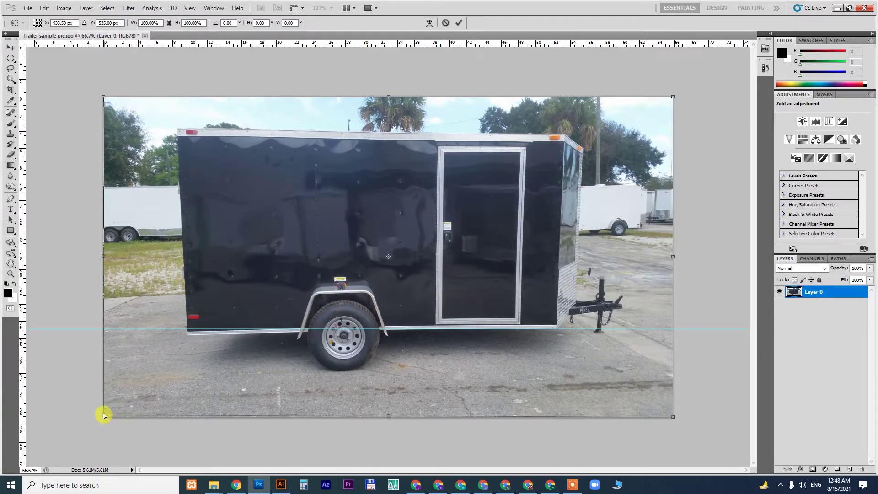
left_click_drag(104, 417, 105, 405)
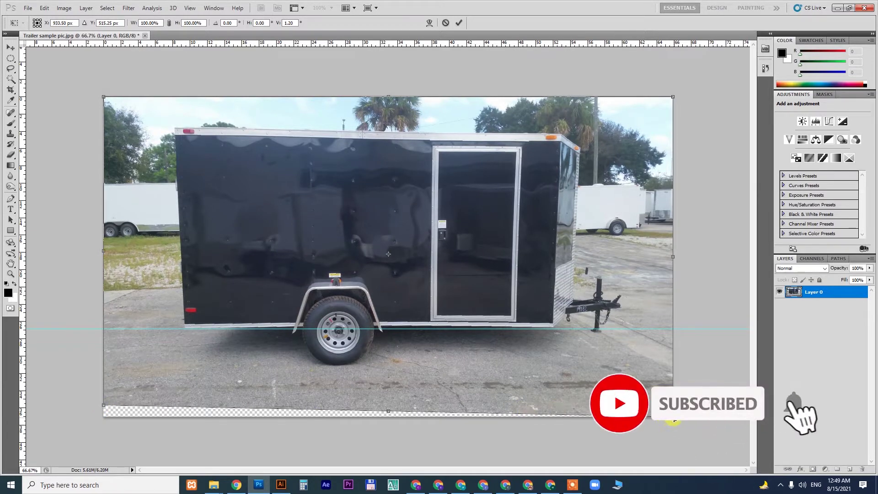
left_click_drag(668, 419, 675, 424)
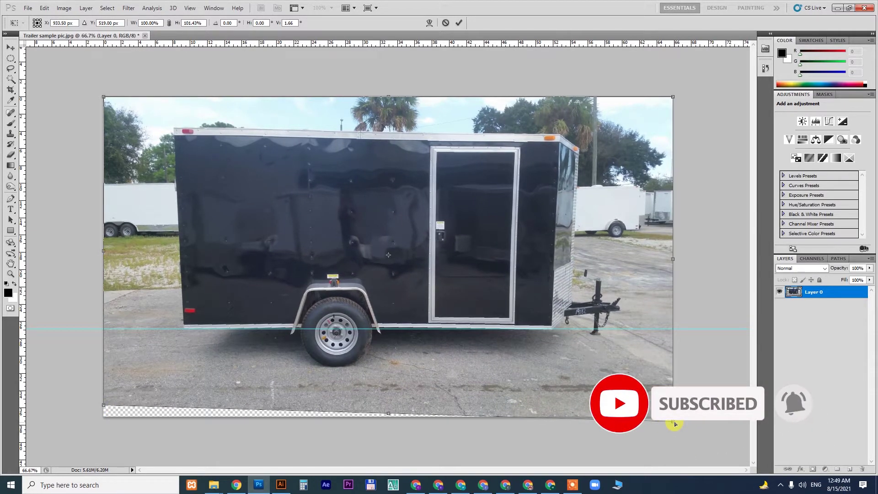
key("Return")
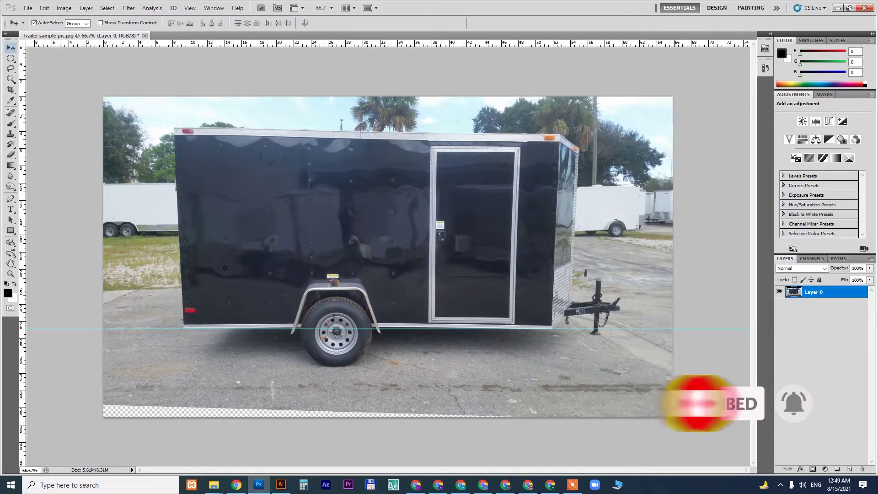
Nudge the photo layer down to cover the transparent gap along the canvas's lower edge
key("shift+Down")
key("shift+Down")
key("shift+Down")
key("shift+Down")
key("shift+Down")
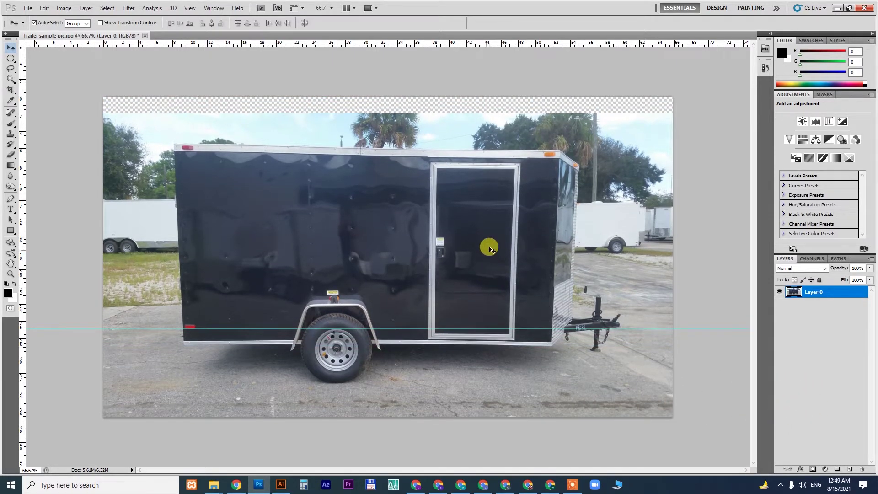
Crop the image around the trailer, cutting off the transparent strip above the sky and the outer margins
key("c")
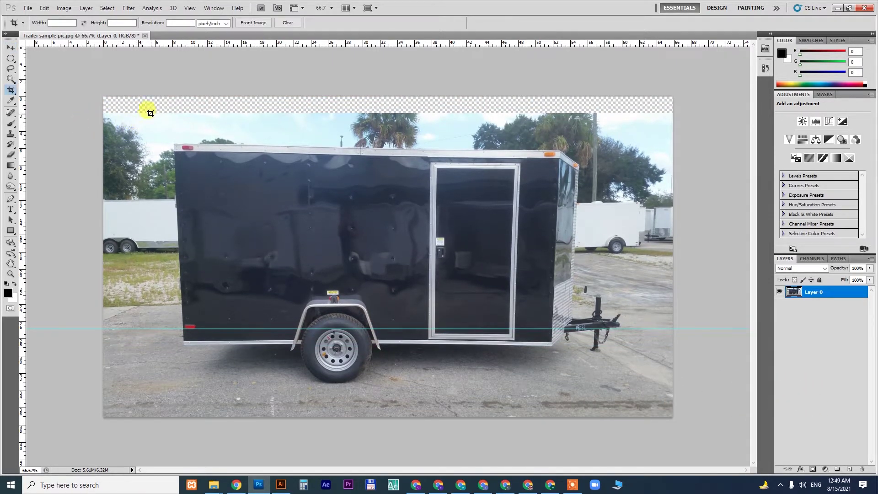
left_click_drag(151, 113, 654, 402)
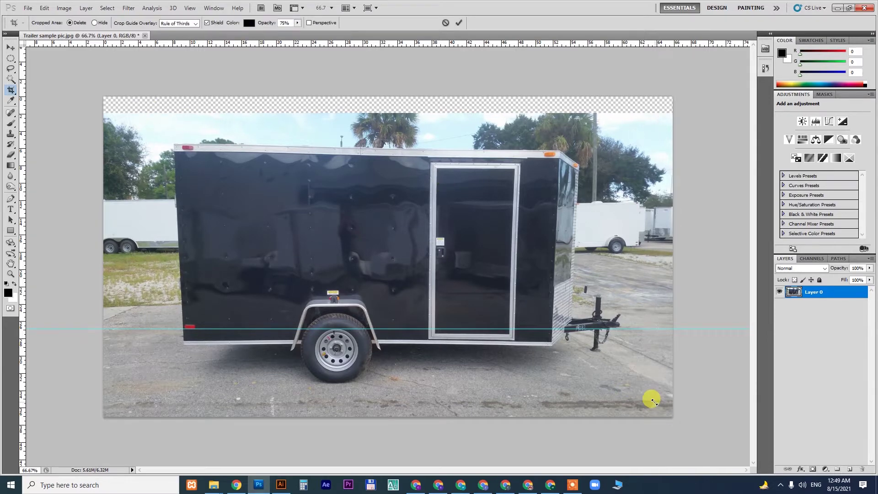
key("Return")
key("v")
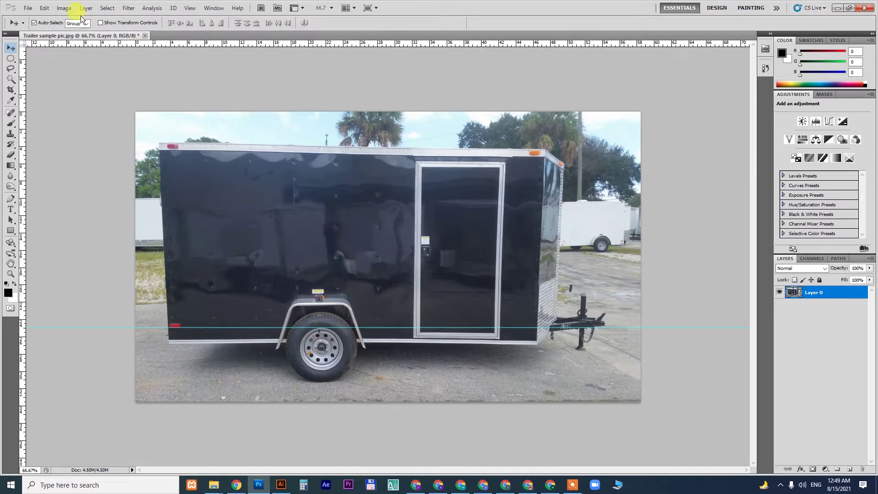
Resize the image to a width of 2500 pixels with proportions constrained
left_click(64, 8)
left_click(75, 74)
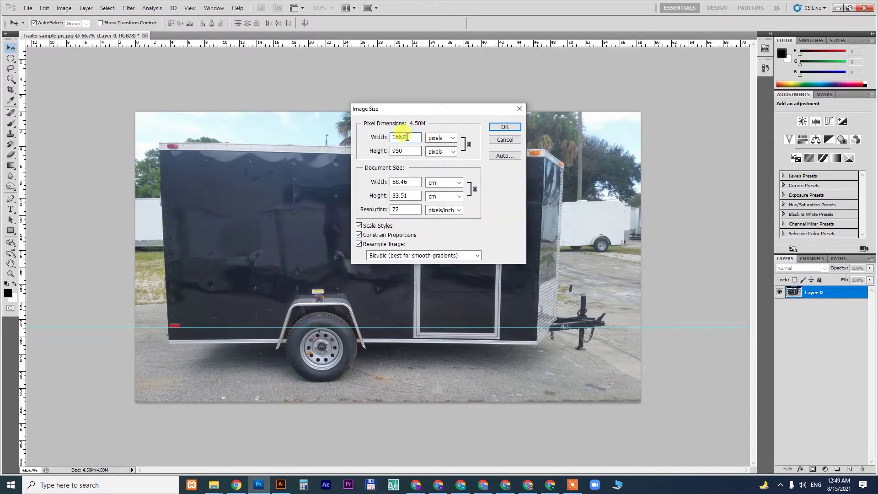
type("2500")
key("Return")
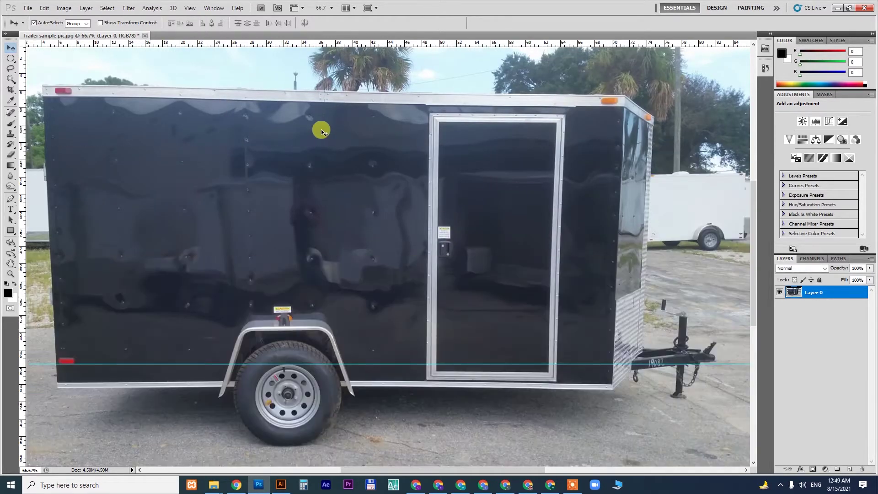
Save the image in Photoshop format as Trailer sample pic.psd in the buyer's folder
left_click(28, 9)
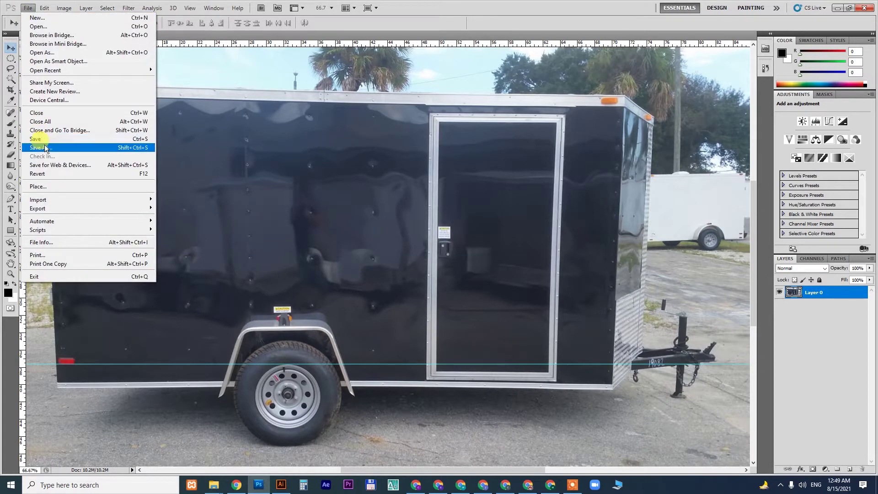
left_click(42, 147)
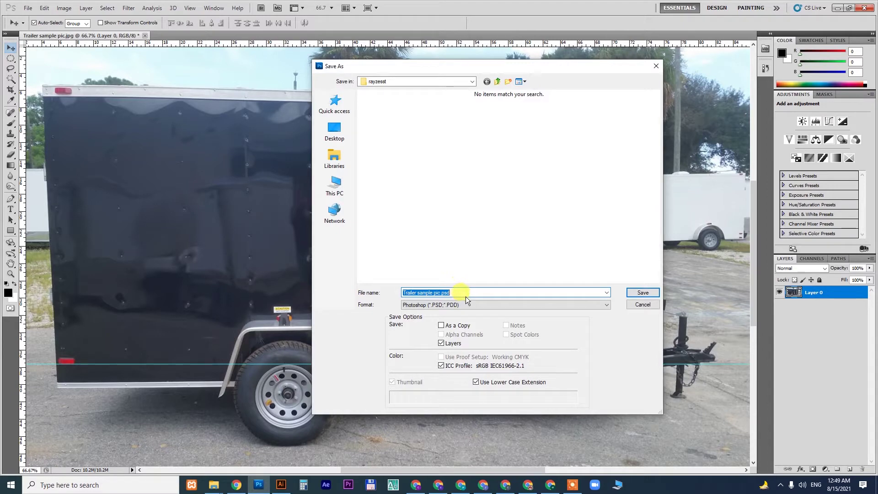
key("Return")
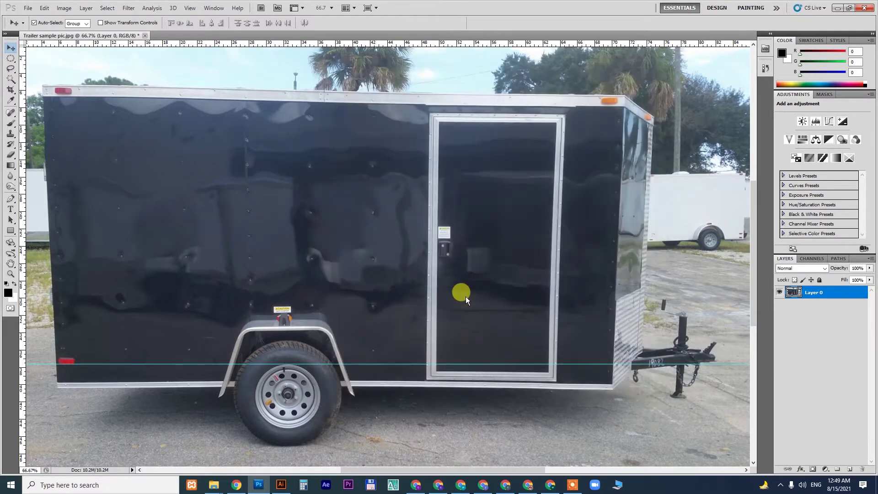
key("Return")
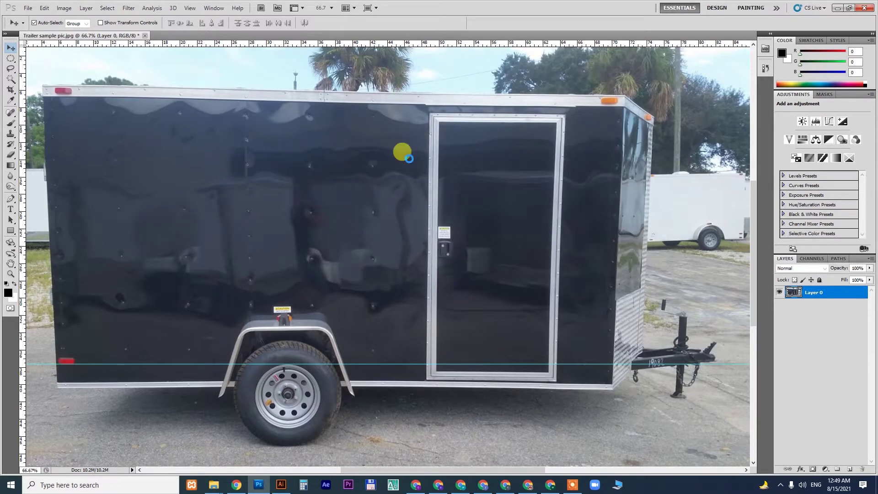
Place a horizontal guide along the trailer's roof trim and distort the photo's upper-left corner downward until the roofline runs level
left_click_drag(441, 45, 442, 96)
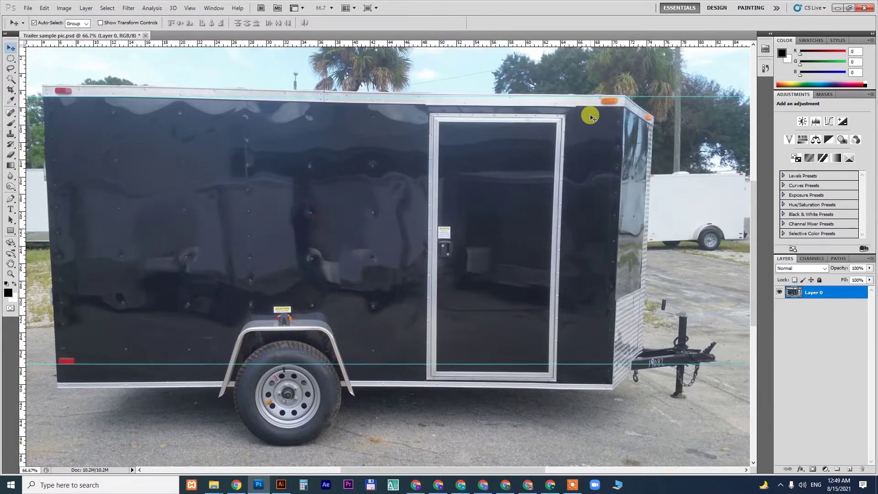
key("ctrl+minus")
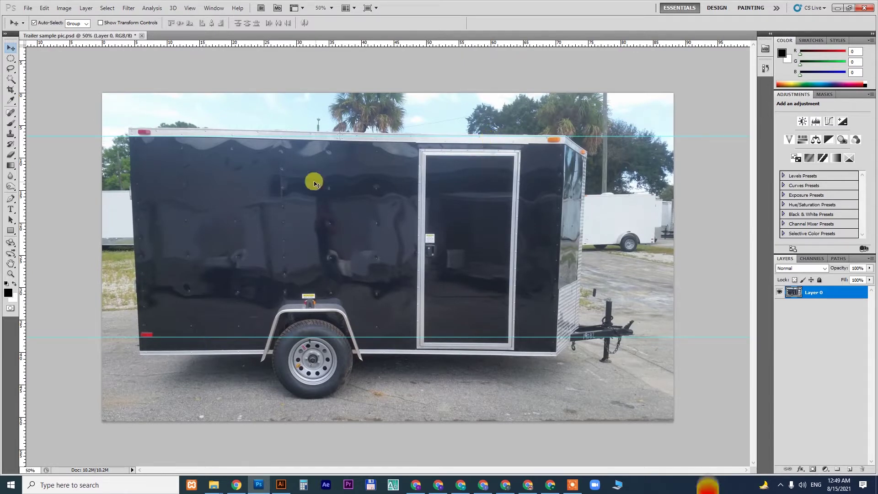
key("ctrl+t")
right_click(133, 114)
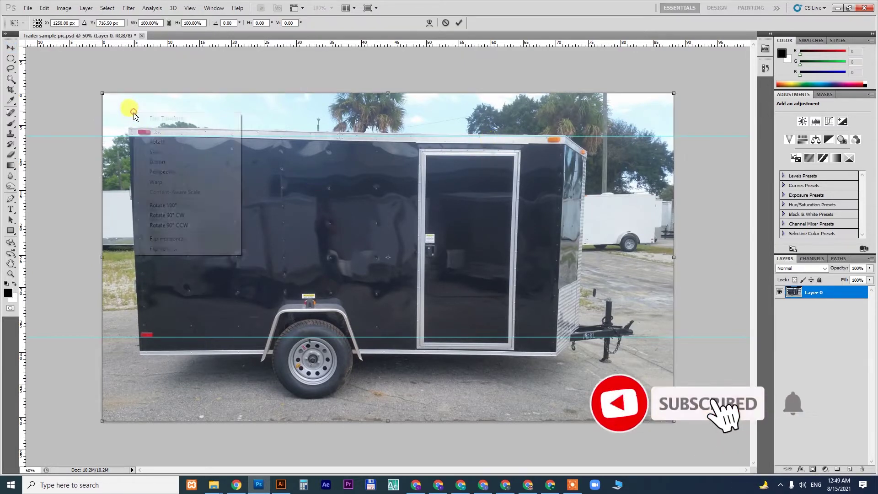
left_click(163, 172)
left_click_drag(102, 97, 104, 104)
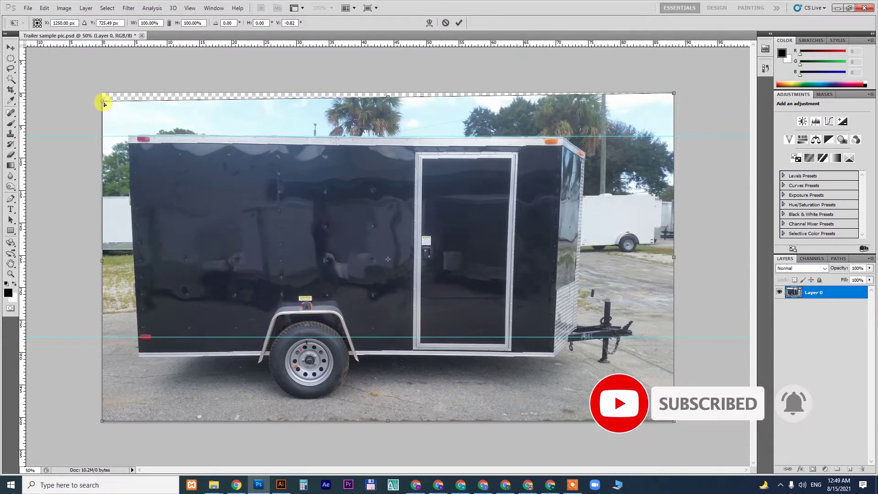
key("Return")
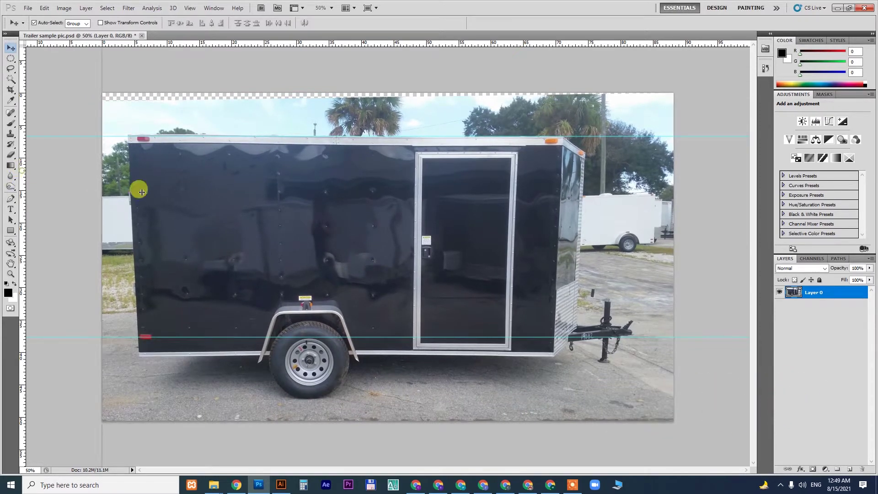
Place a vertical guide at the trailer's rear edge and distort the photo's upper-left corner inward until that edge stands upright
left_click_drag(142, 192, 140, 190)
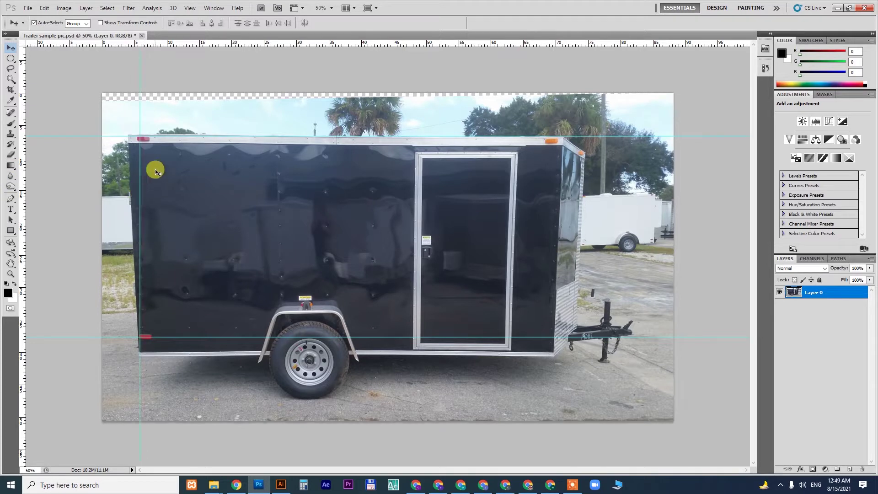
key("ctrl+t")
right_click(149, 112)
left_click(183, 171)
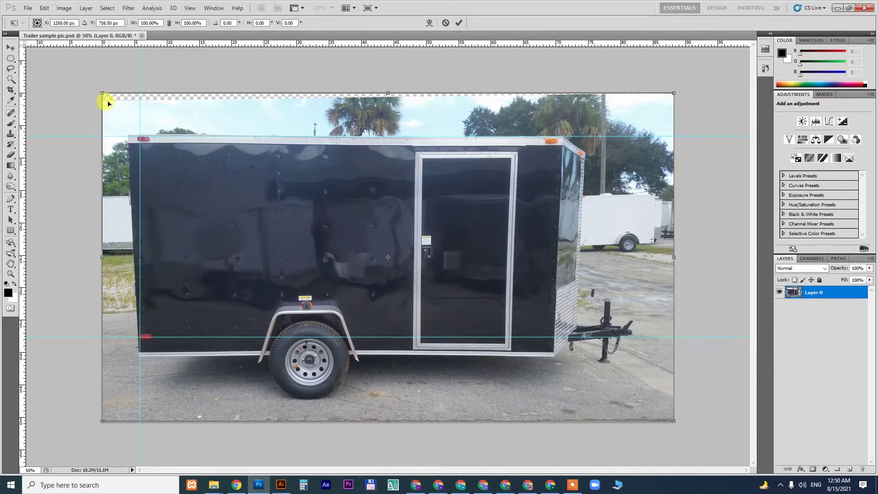
left_click_drag(104, 95, 115, 97)
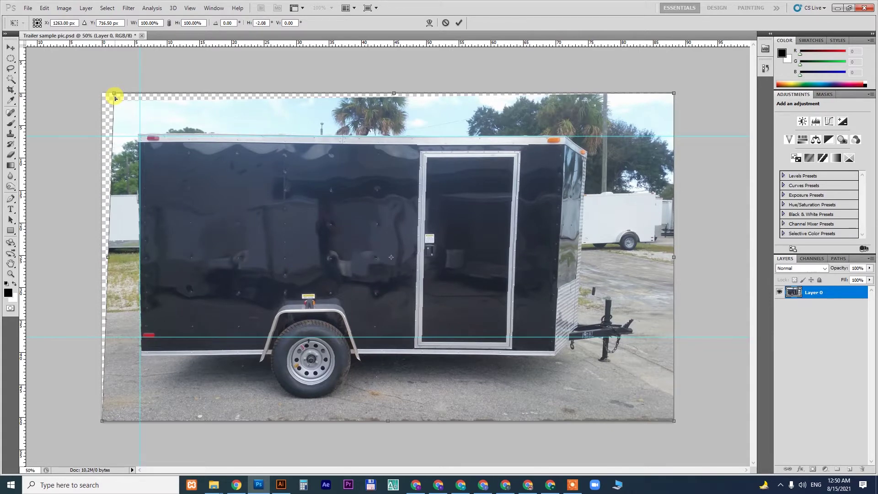
key("Return")
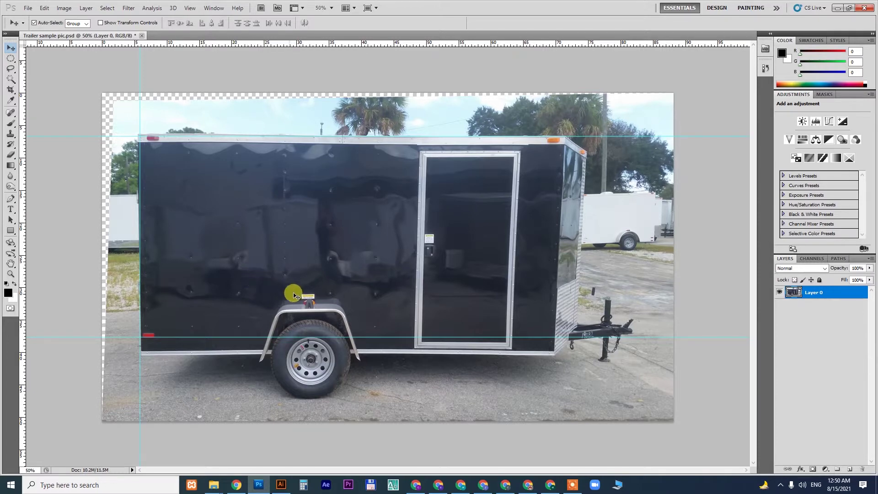
Start a black Pen shape at the side panel's upper rear corner and trace beneath the roof trim toward the front corner
key("z")
left_click_drag(131, 145, 187, 189)
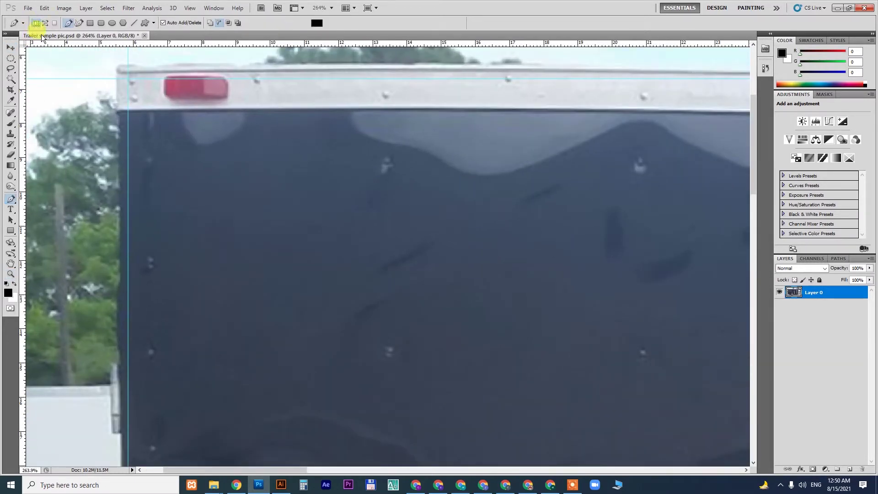
left_click(119, 120)
left_click(134, 112)
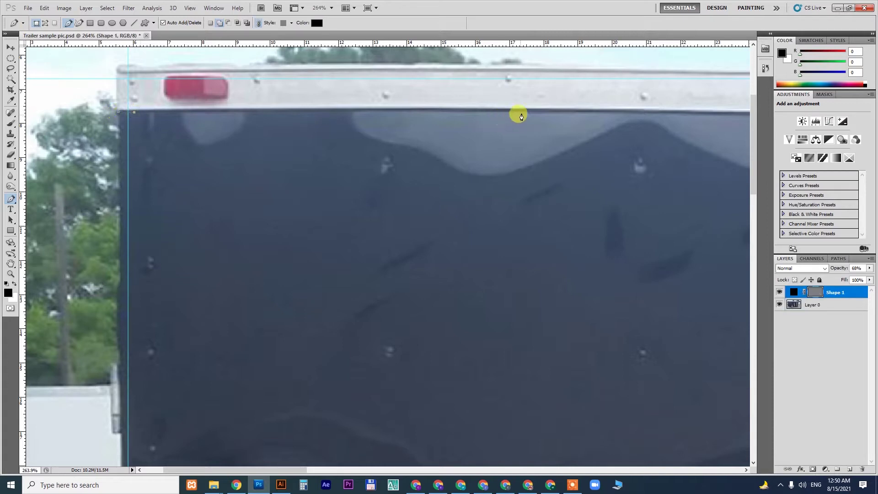
scroll(476, 183, "right", 10)
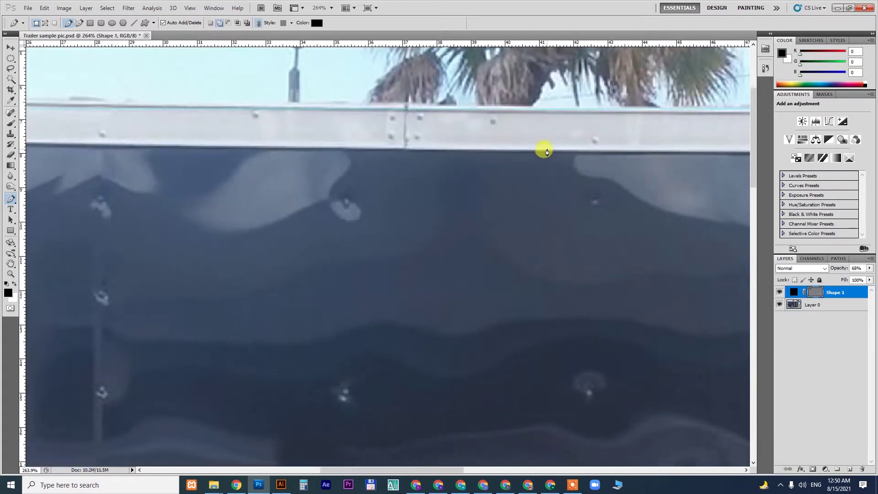
scroll(548, 154, "right", 15)
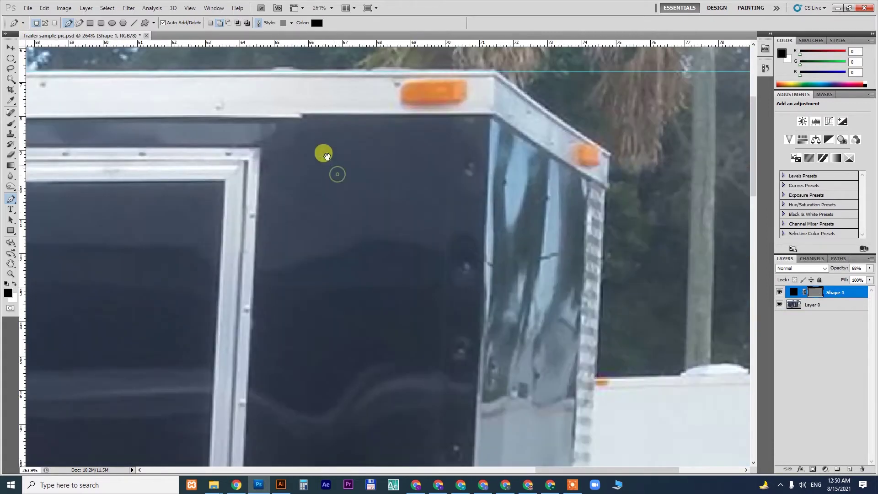
left_click(304, 114)
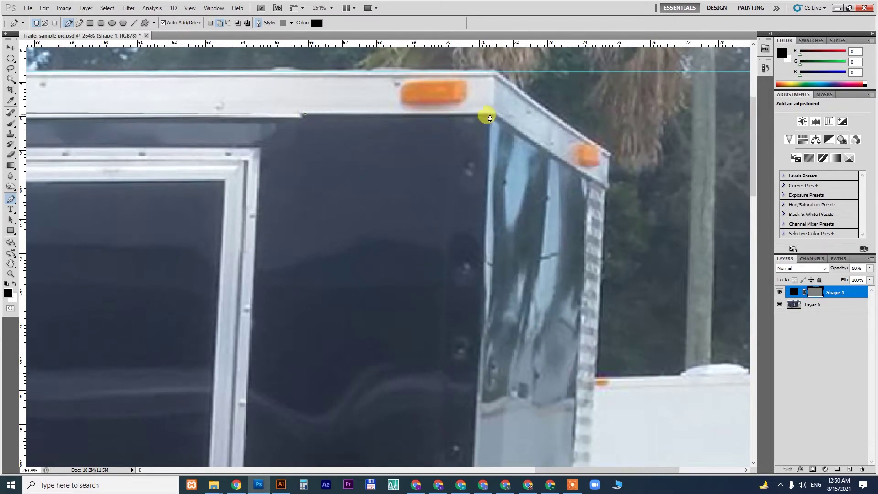
Continue the shape's outline down the panel's front edge to its lower front corner above the bottom trim
scroll(475, 300, "down", 10)
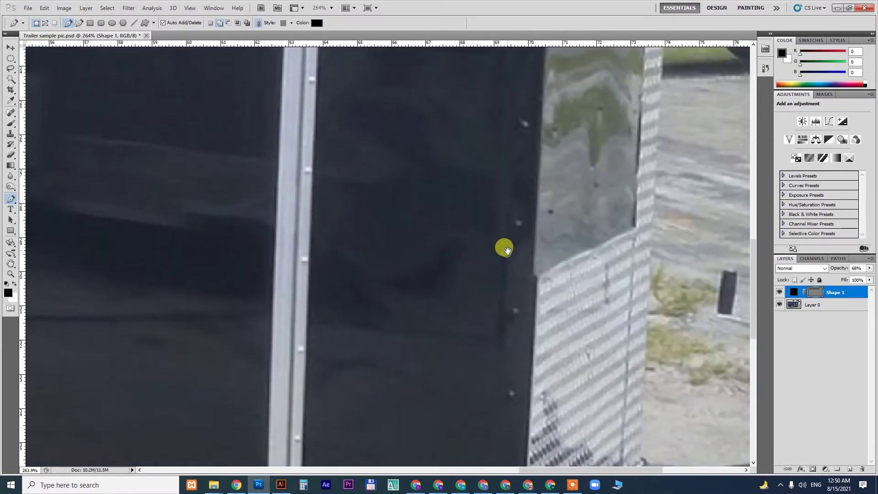
scroll(508, 251, "down", 5)
scroll(534, 177, "up", 2)
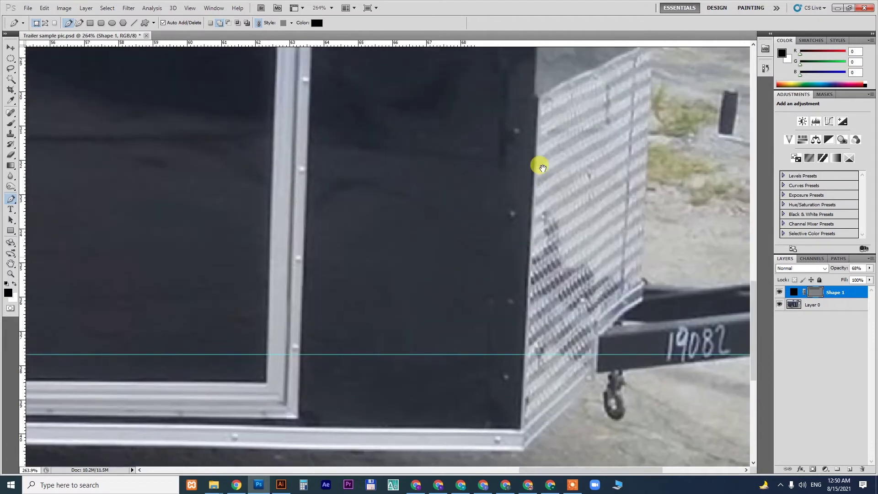
scroll(540, 137, "up", 1)
left_click(538, 108)
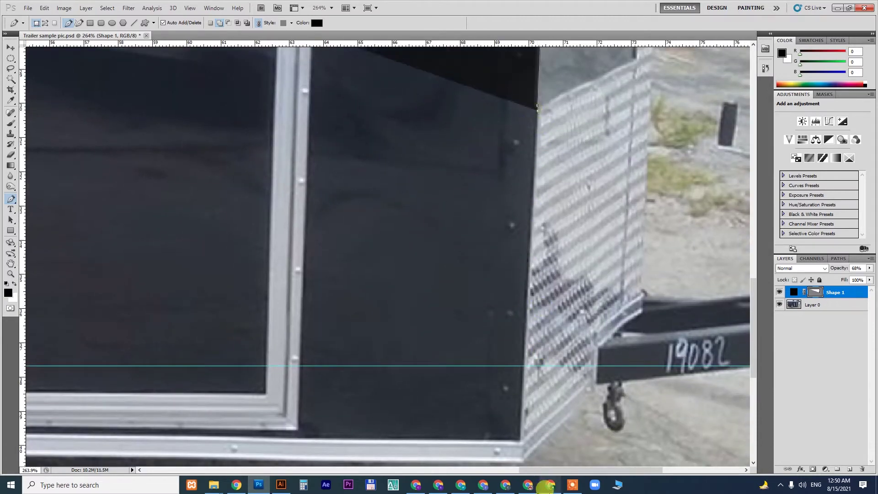
left_click(520, 443)
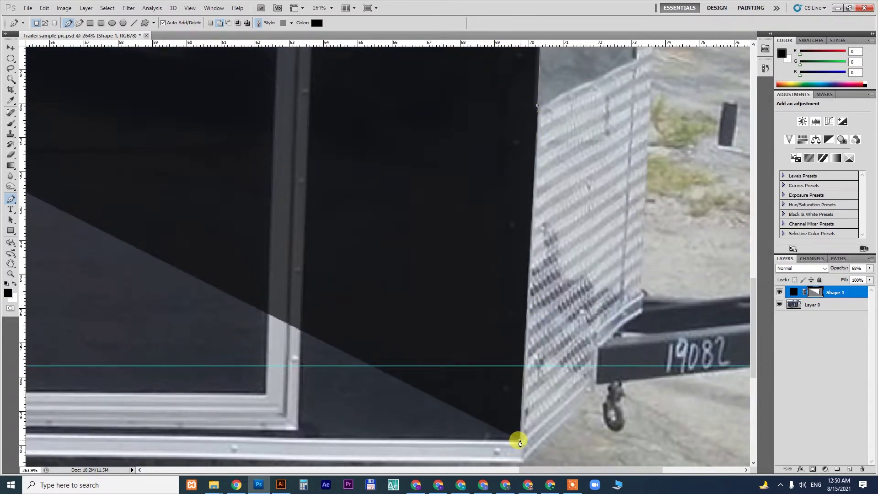
Trace the shape along the bottom trim to the wheel fender and up the fender's front side
left_click_drag(372, 421, 647, 235)
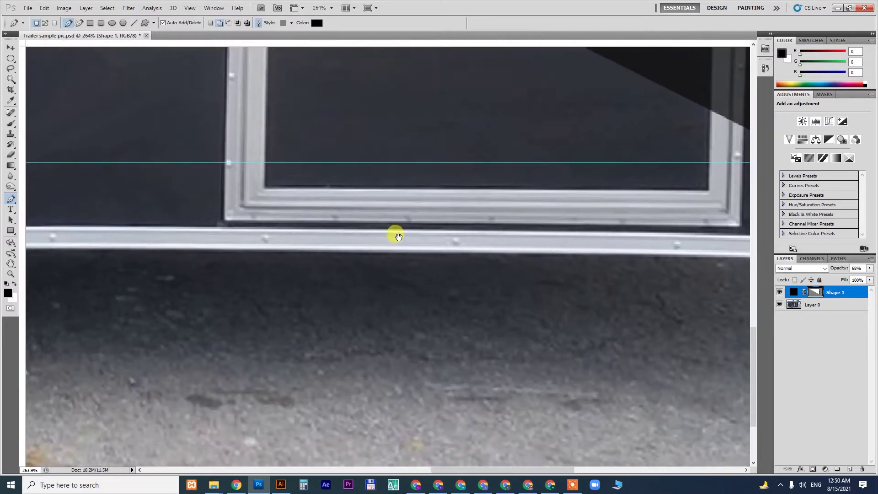
left_click_drag(399, 234, 421, 280)
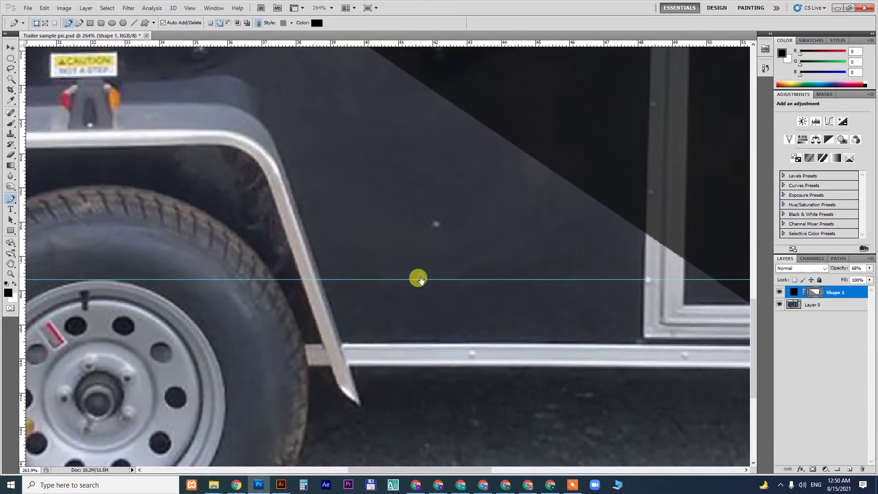
left_click(341, 346)
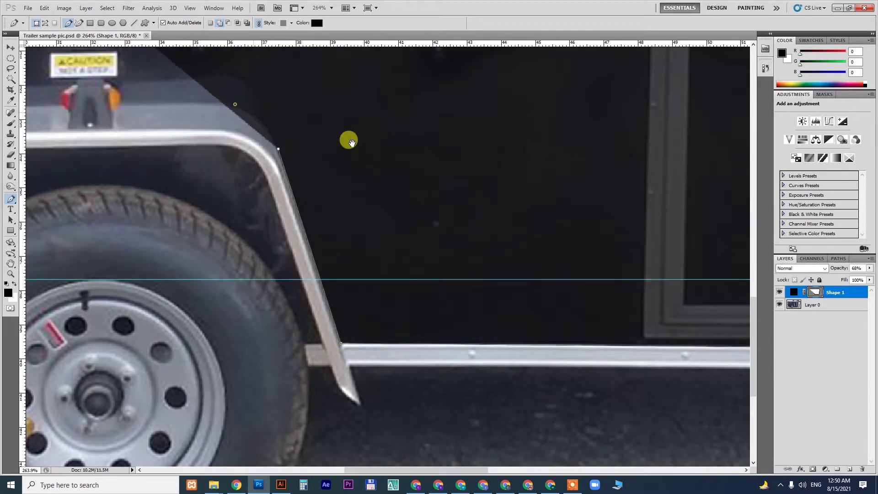
left_click_drag(347, 141, 485, 175)
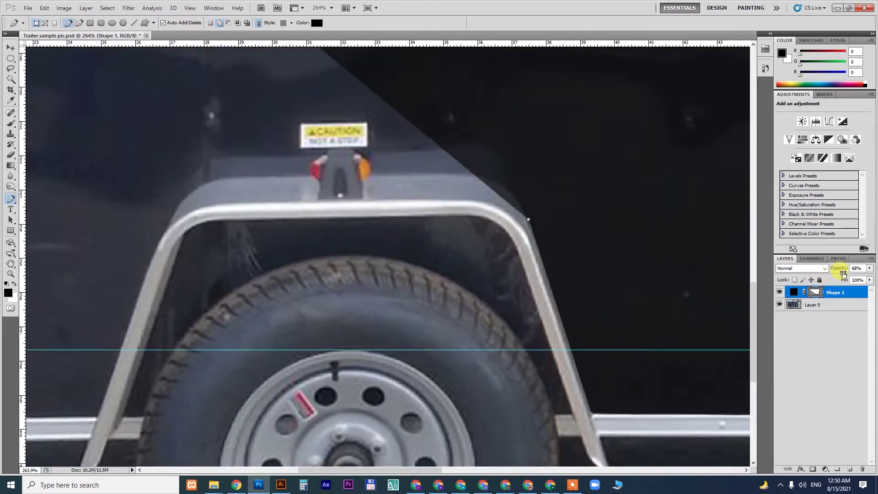
Lower the shape layer's opacity to 17% and trace its outline around the top of the wheel fender
left_click_drag(841, 269, 828, 270)
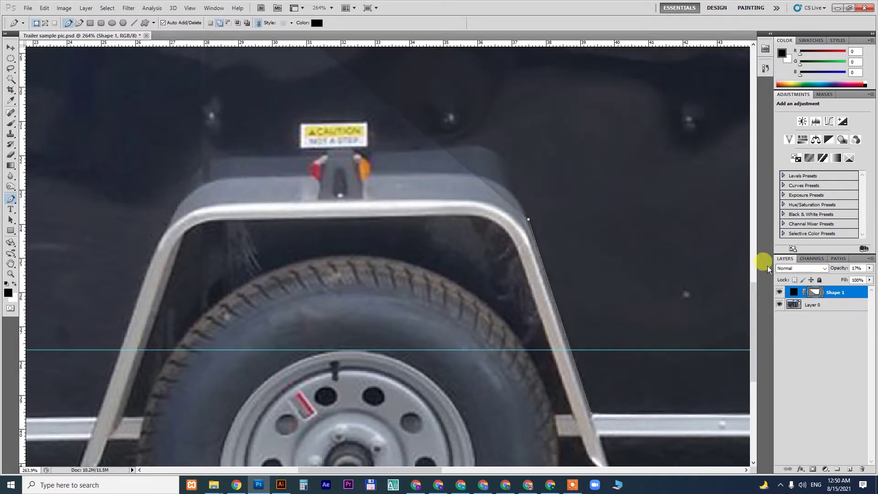
left_click(511, 166)
left_click(492, 153)
left_click(473, 147)
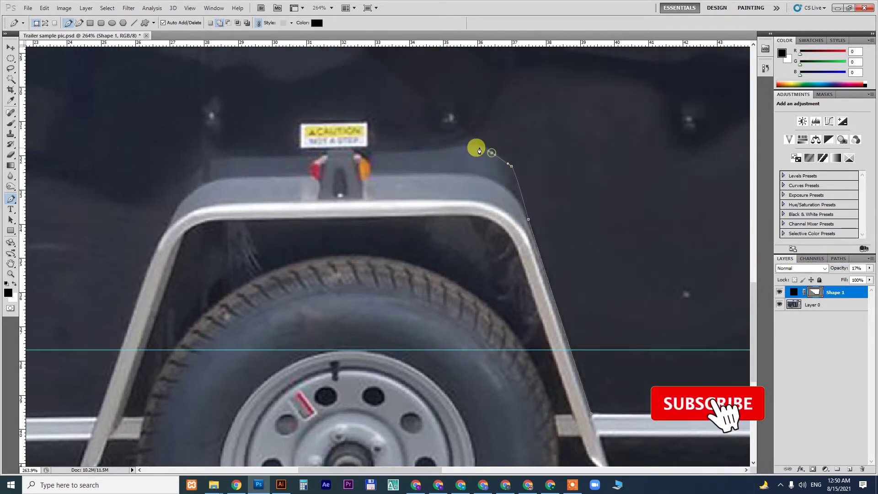
left_click(219, 156)
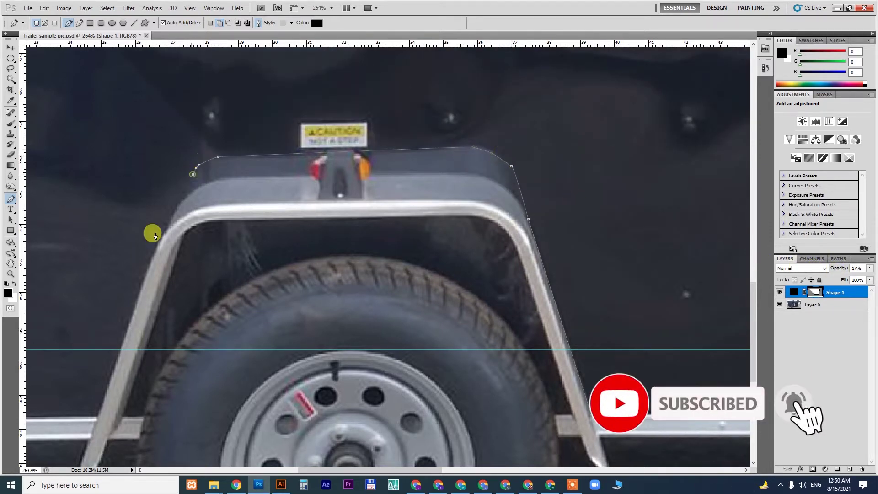
Trace the shape down the fender's rear side and along the bottom trim to the panel's lower rear corner
left_click_drag(151, 234, 431, 94)
left_click(435, 83)
left_click(420, 110)
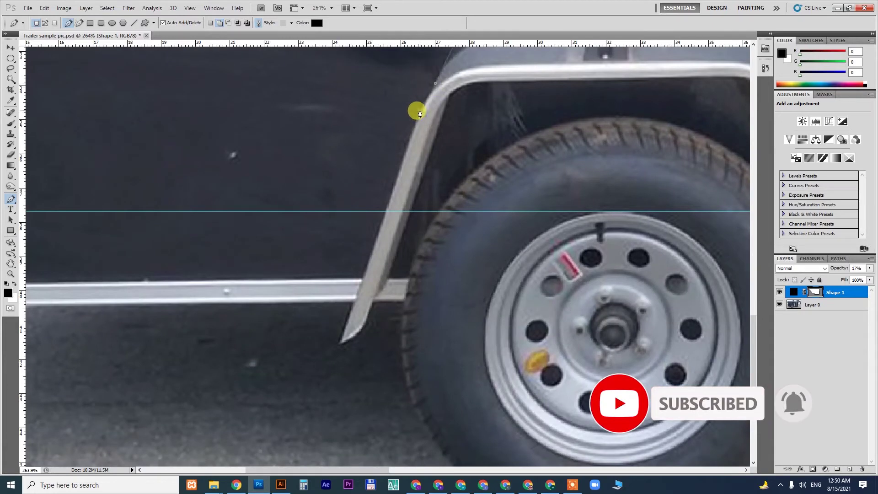
left_click_drag(188, 288, 424, 284)
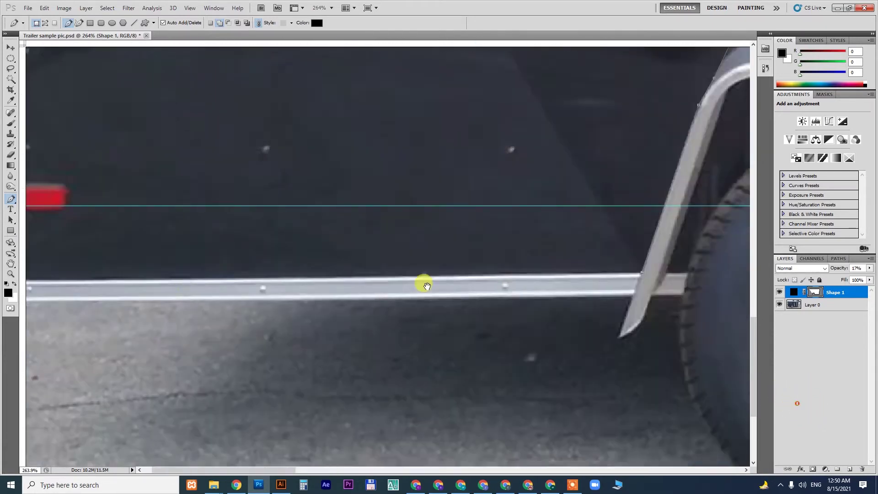
left_click_drag(105, 281, 362, 278)
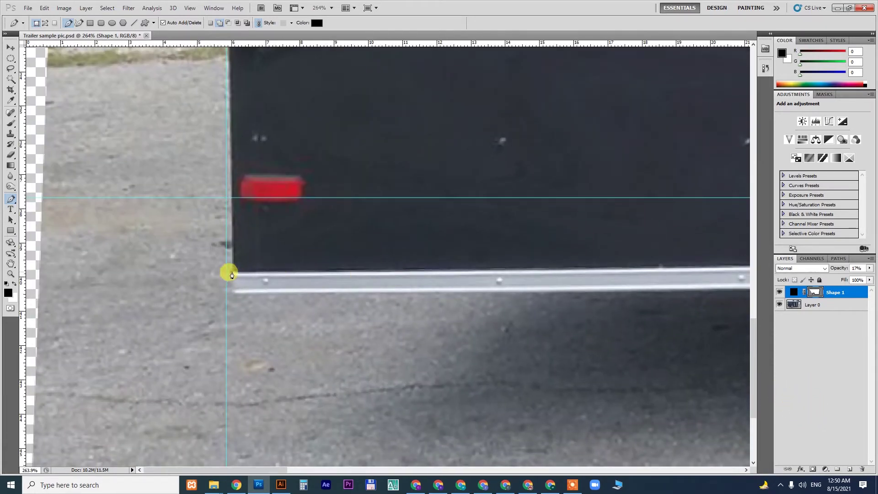
Trace the shape up the trailer's rear edge and close it at the panel's upper rear corner
scroll(232, 274, "up", 8)
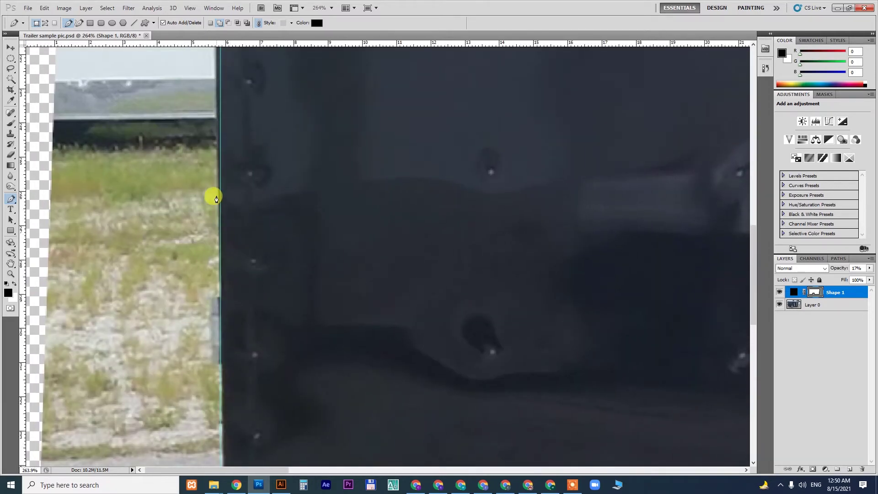
scroll(221, 187, "up", 5)
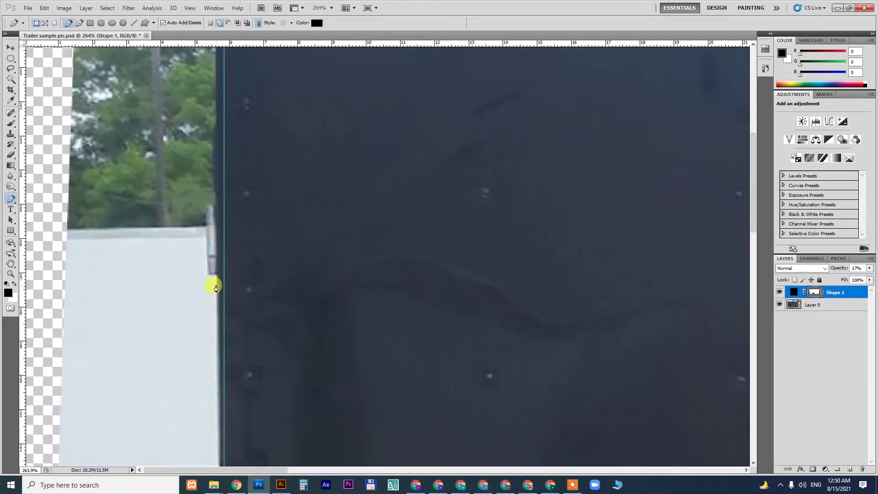
scroll(233, 275, "up", 5)
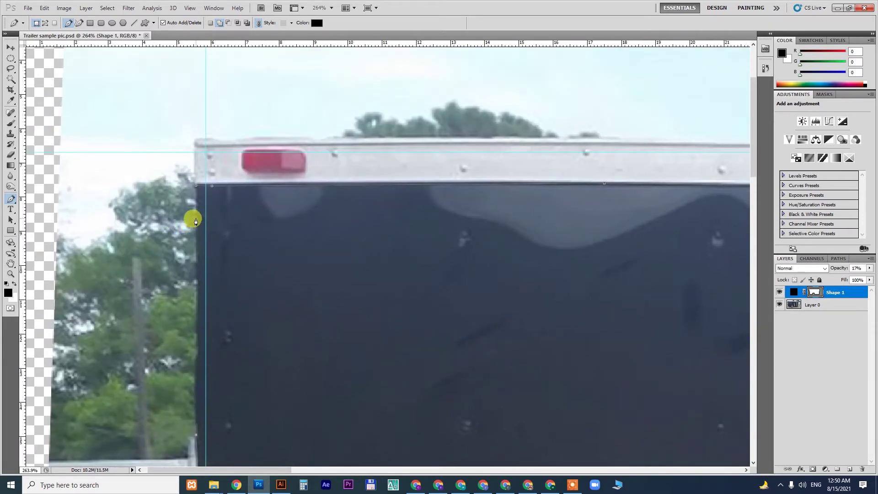
left_click(196, 219)
left_click(196, 190)
key("v")
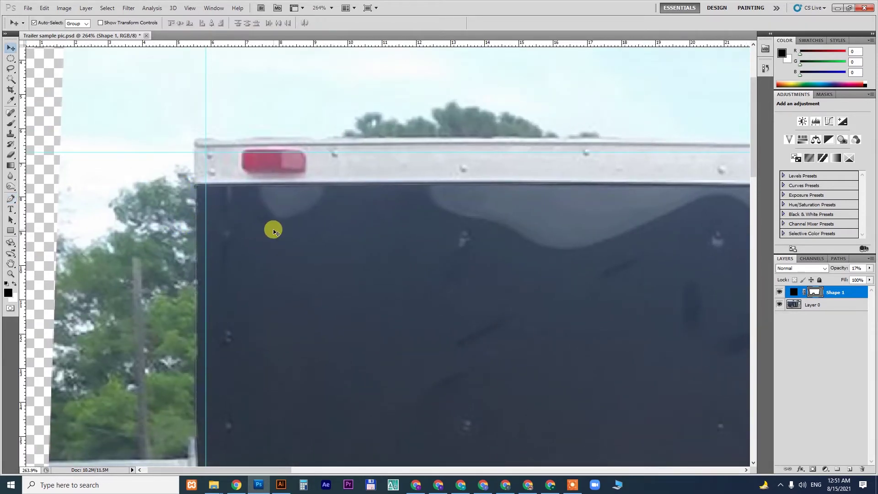
key("ctrl+0")
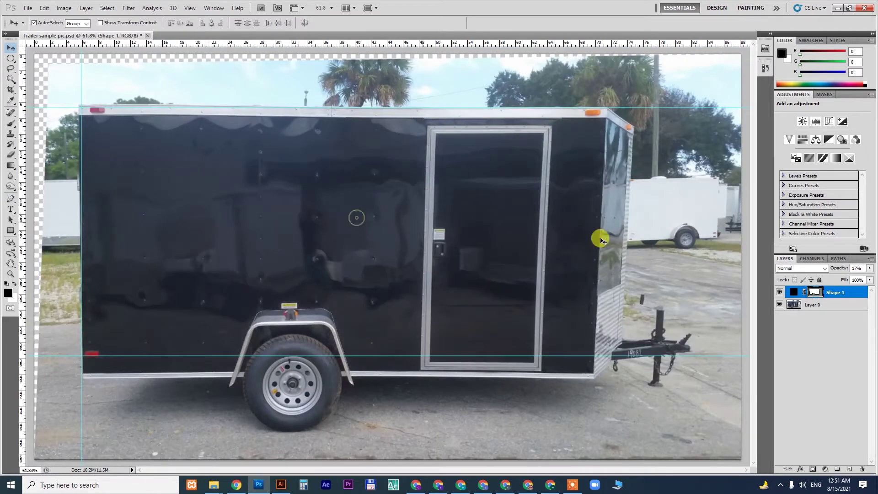
Raise the shape layer's opacity to 41% and trace a subtracting path along the door frame's outer lower edge to its front corner
mouse_move(838, 270)
left_mouse_down()
mouse_move(875, 276)
mouse_move(849, 279)
left_mouse_up()
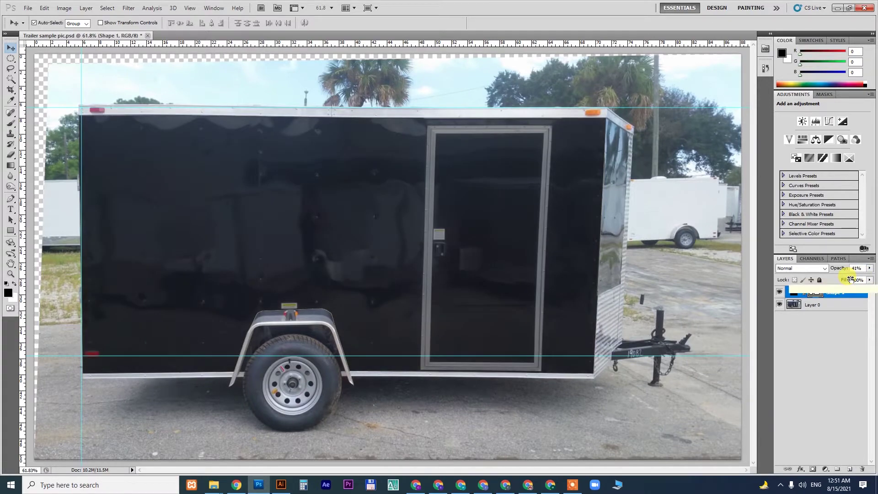
key("z")
left_click_drag(424, 391, 436, 317)
key("p")
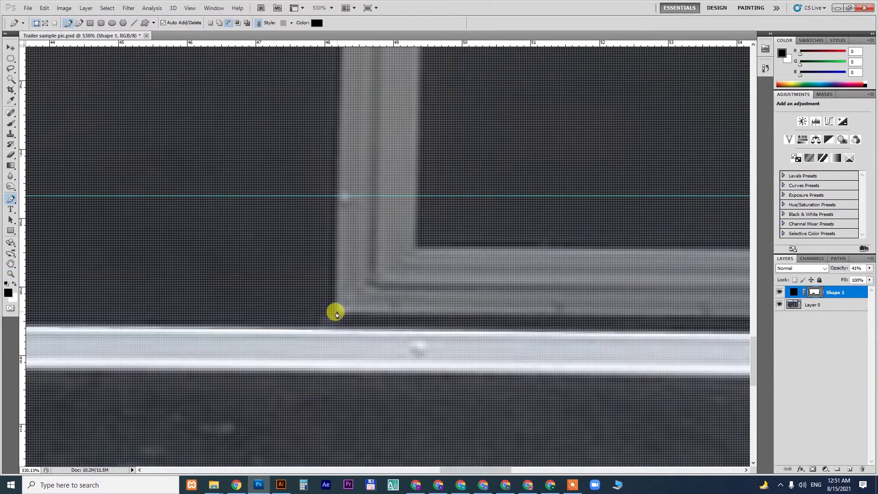
scroll(285, 314, "right", 10)
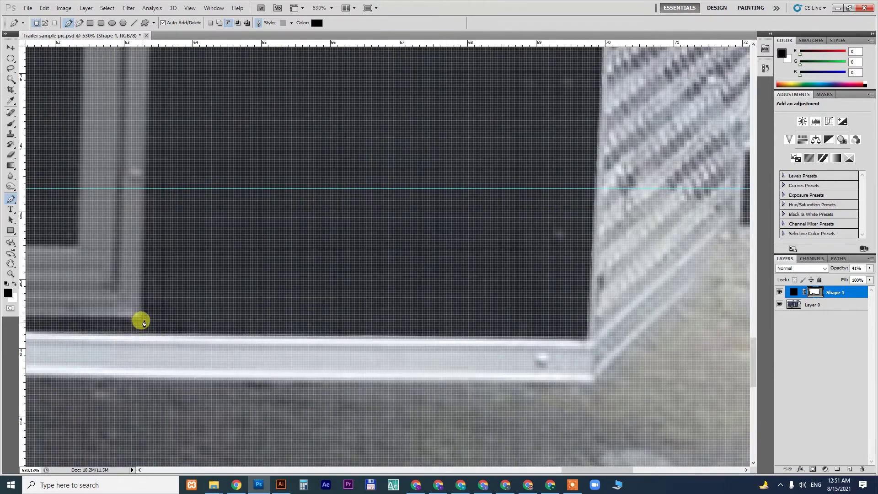
scroll(141, 320, "up", 5)
scroll(238, 385, "left", 3)
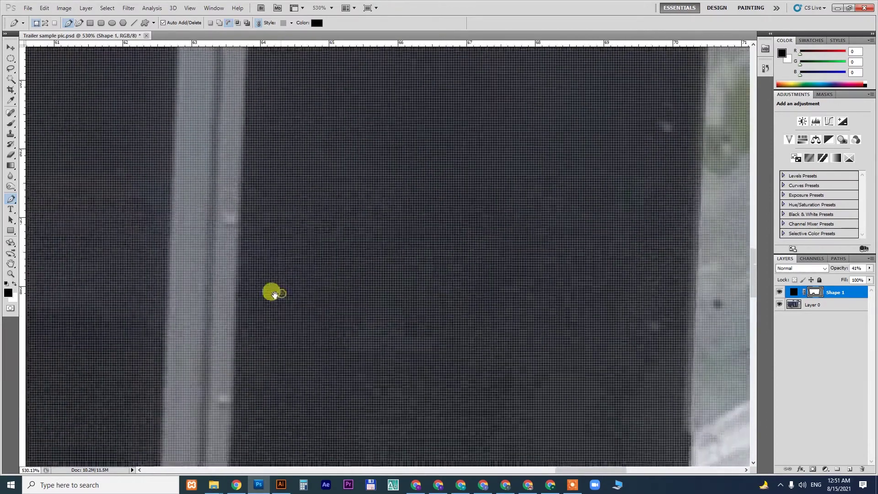
Trace the path up the door frame's outer front edge, across its top and down the rear edge, closing it to cut out the door
left_click_drag(243, 232, 317, 198)
scroll(317, 198, "up", 5)
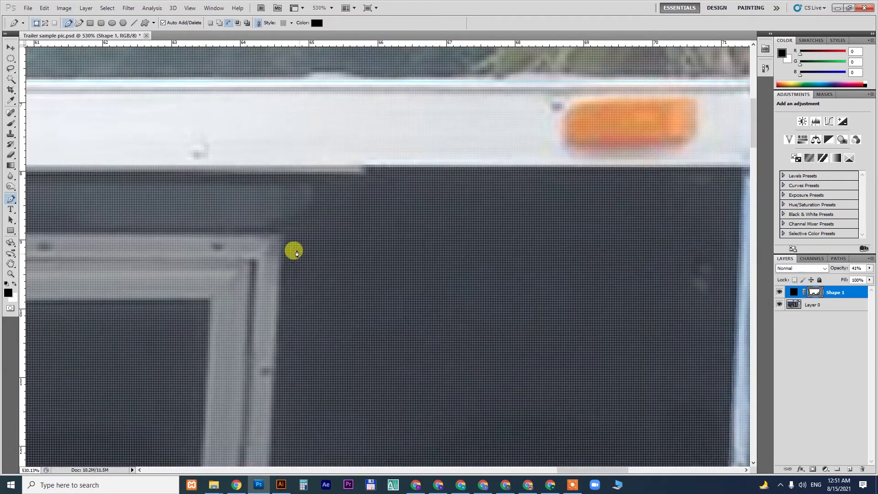
scroll(349, 247, "left", 10)
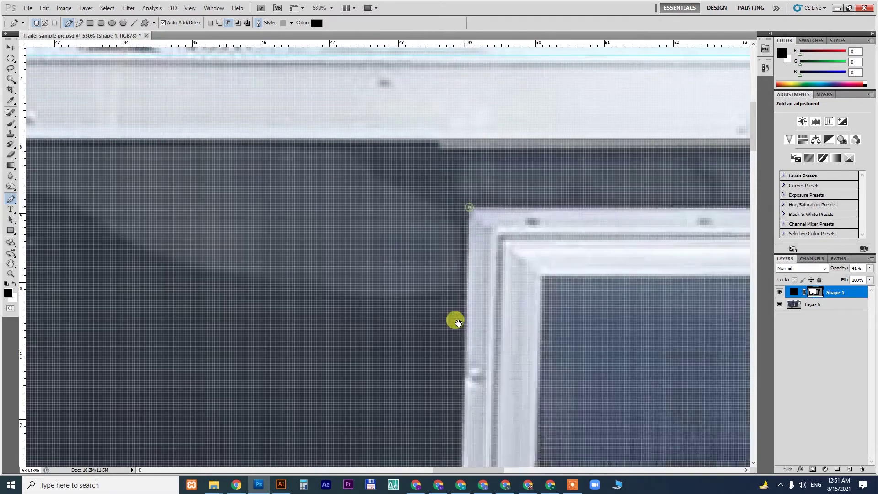
scroll(455, 318, "down", 10)
scroll(418, 318, "right", 3)
scroll(398, 280, "down", 10)
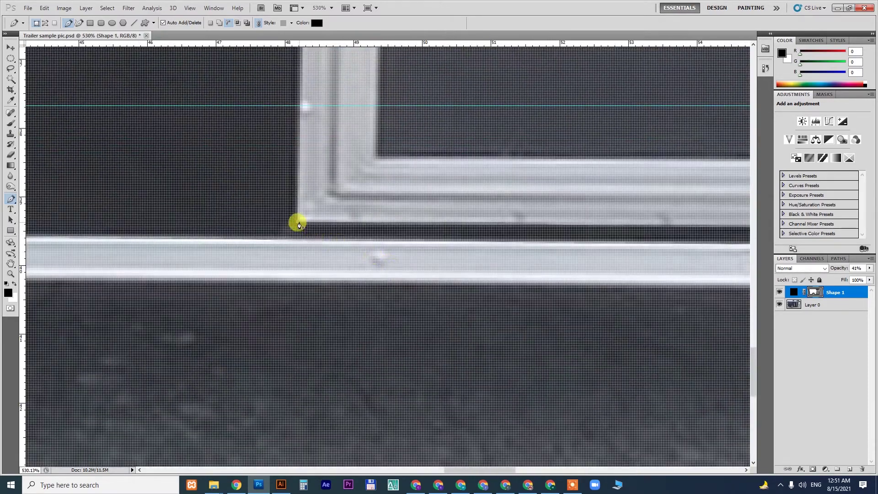
key("ctrl+0")
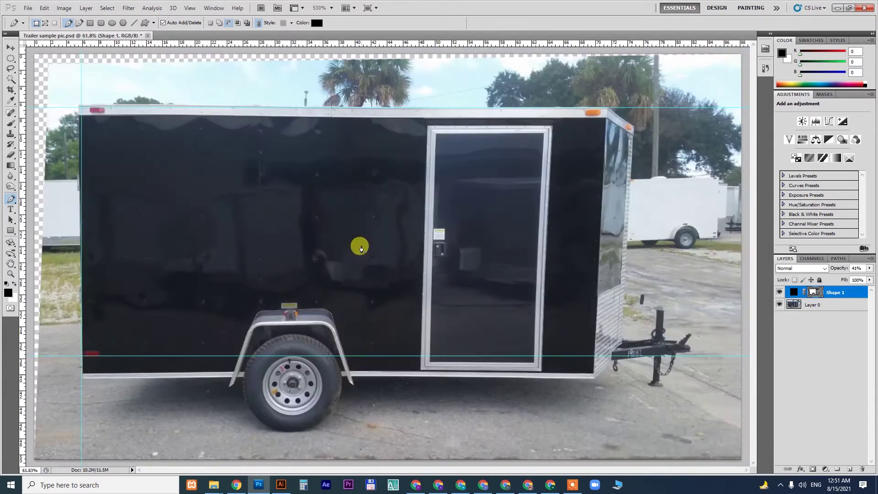
Set the Pen tool to add to the shape area and trace the top edge of the panel inside the door frame
key("v")
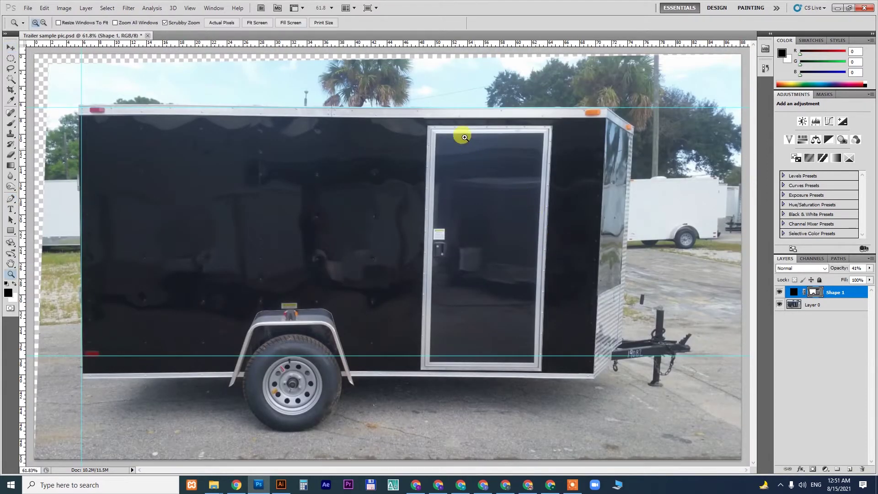
key("z")
left_click_drag(460, 133, 546, 193)
scroll(367, 171, "right", 5)
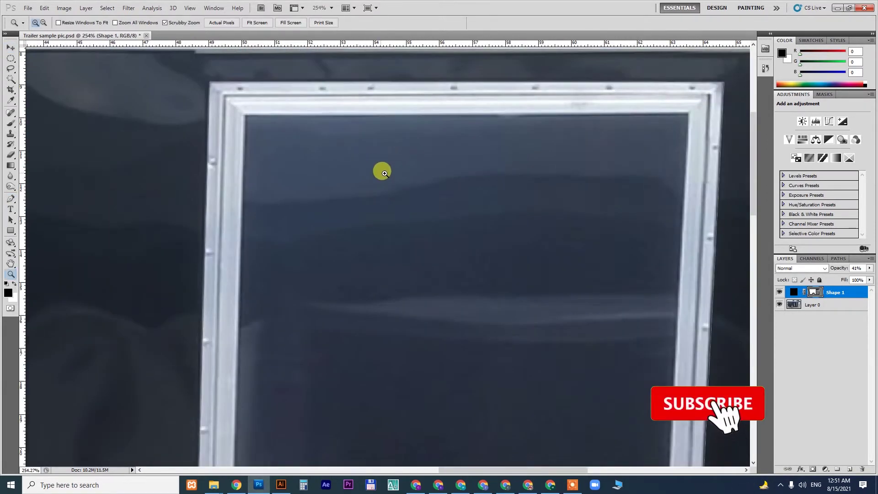
key("p")
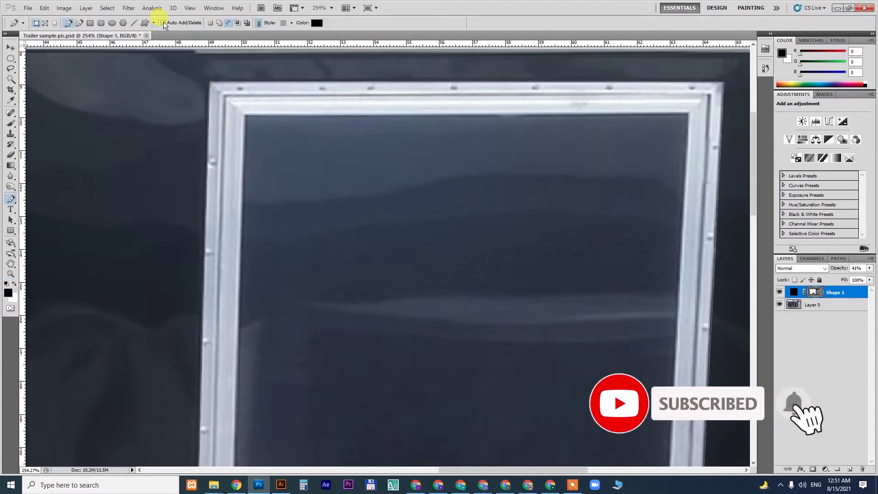
left_click(219, 23)
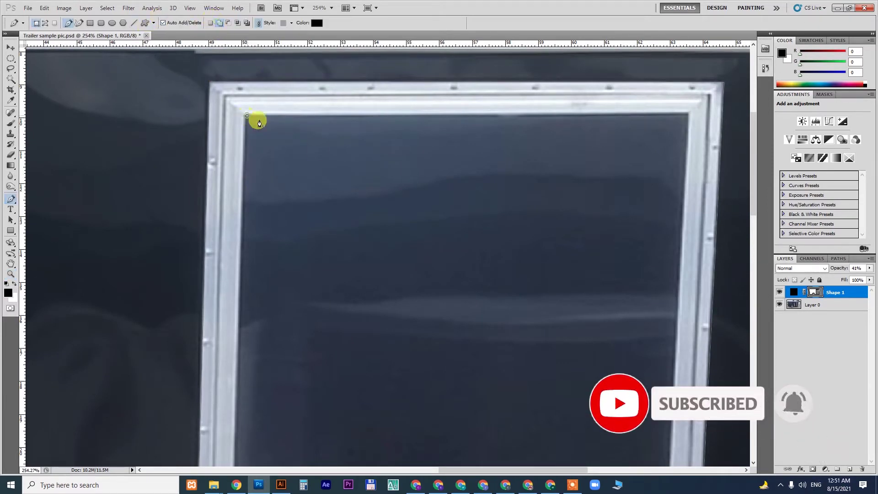
left_click(713, 144)
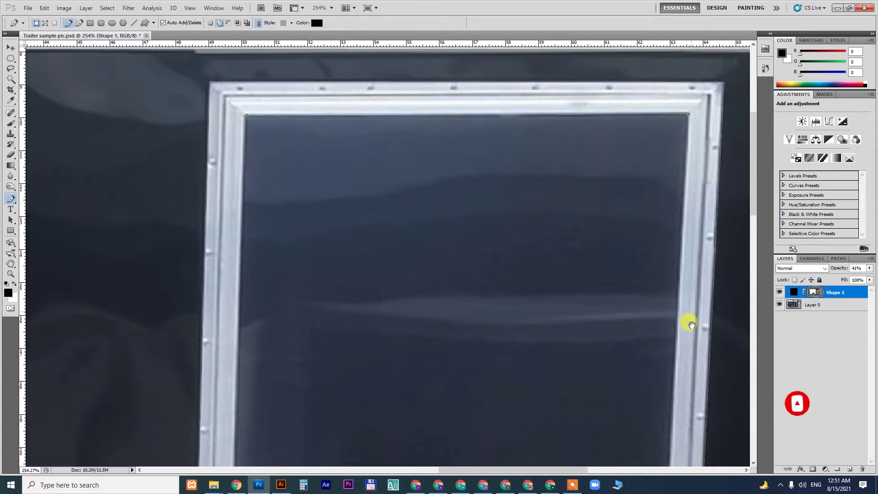
Trace the inner door panel down its front side, along the bottom and up the rear side, closing it at the upper rear corner
left_click_drag(690, 319, 674, 202)
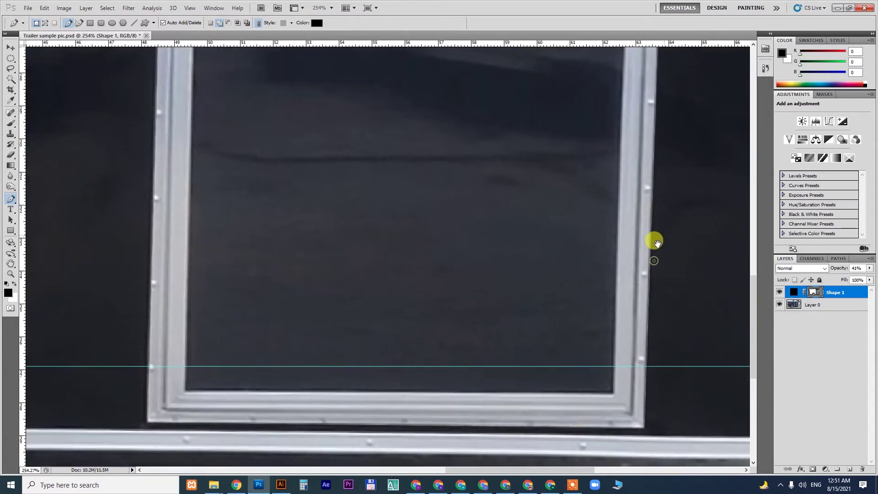
left_click(620, 359)
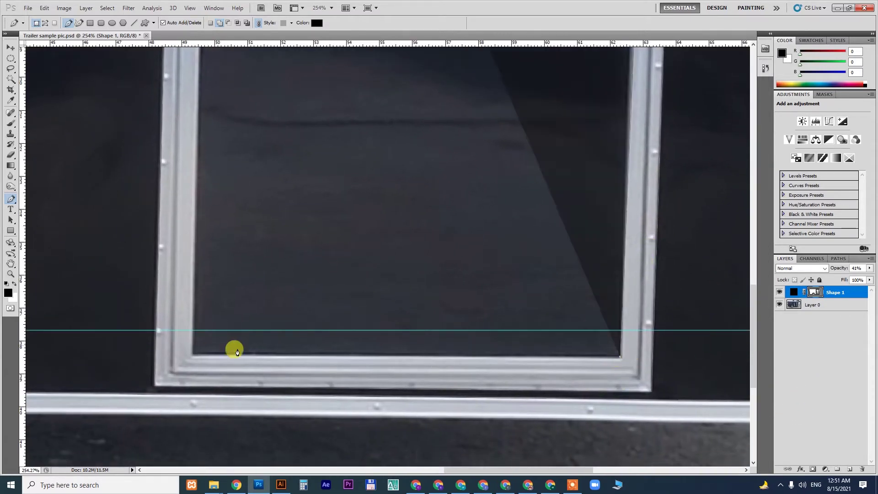
left_click(192, 357)
left_click_drag(284, 179, 317, 373)
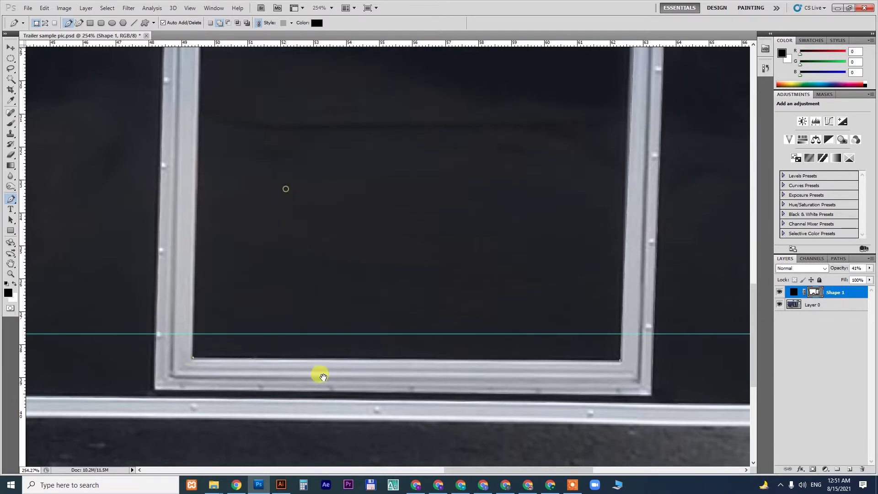
left_click_drag(320, 216, 312, 371)
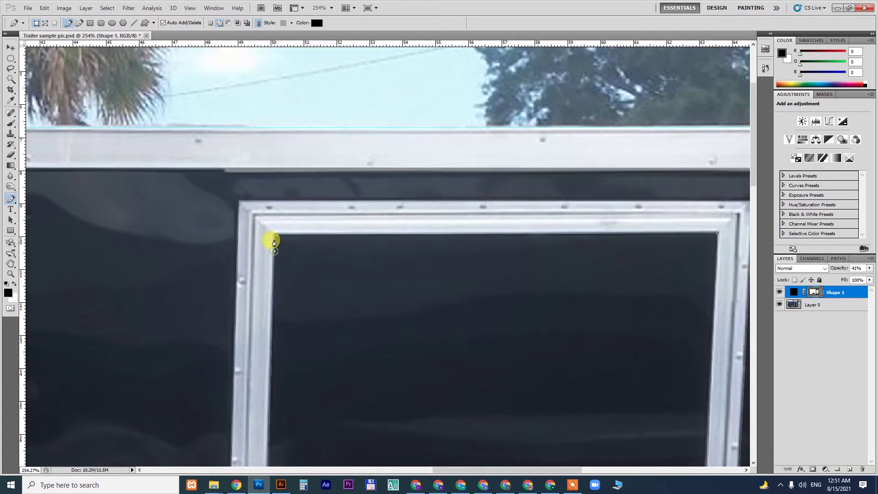
key("v")
key("ctrl+0")
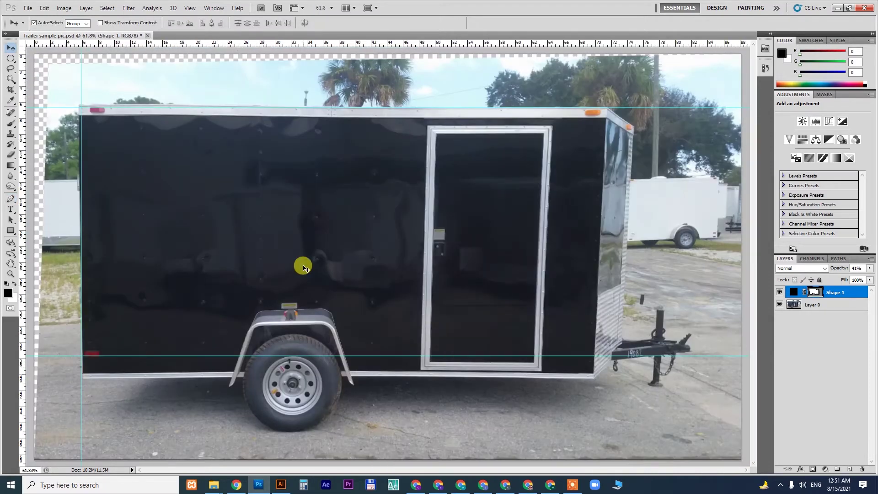
Set the side panel shape's opacity to 100% and save the document with the trailer photo layer selected
key("shift+Up")
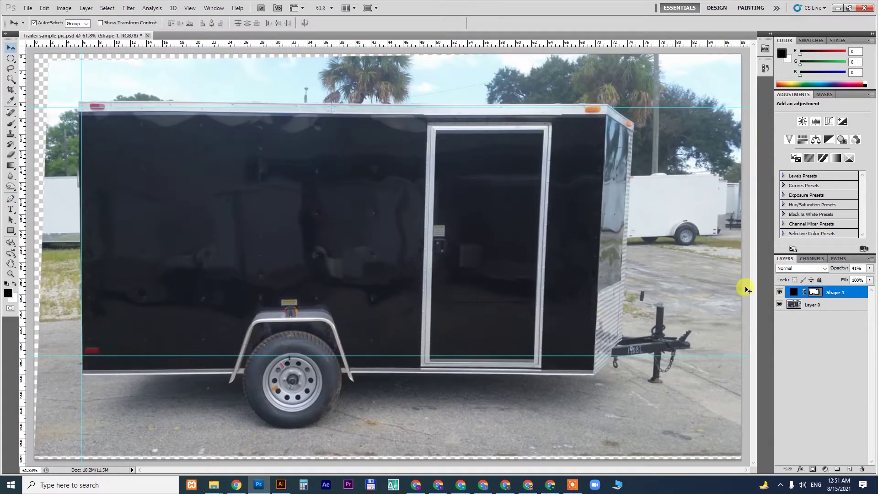
key("shift+Down")
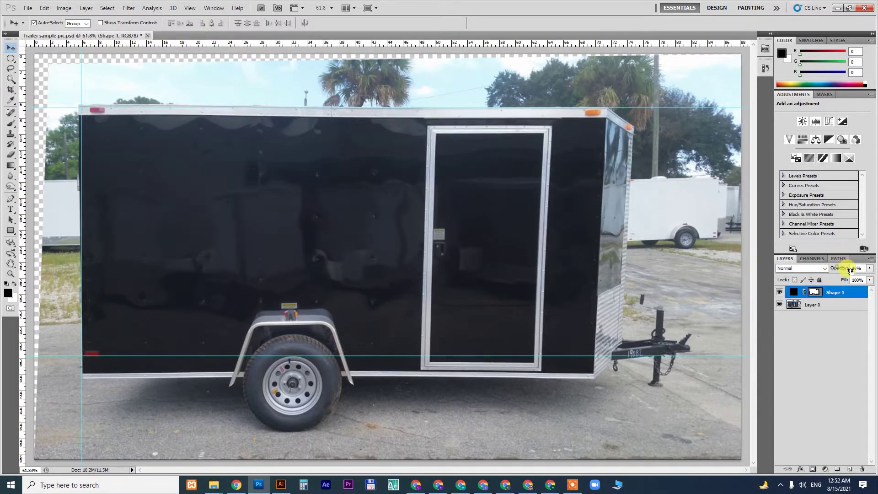
left_click_drag(851, 270, 858, 270)
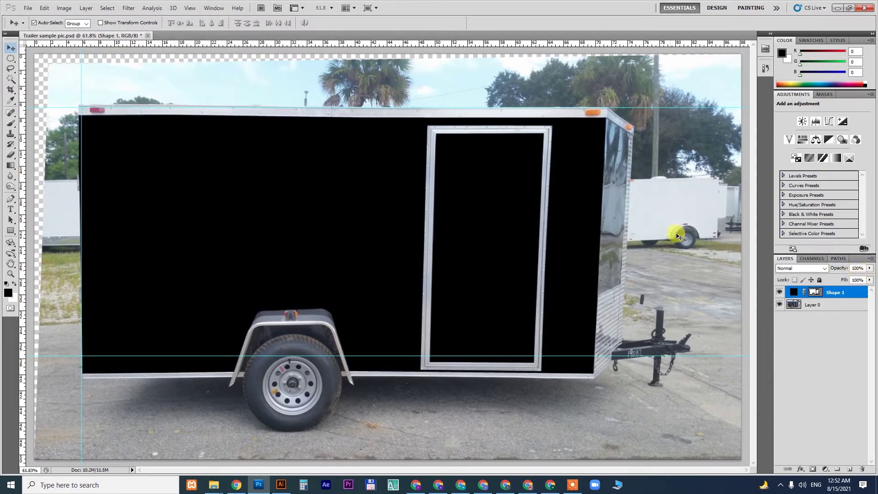
left_click(677, 235)
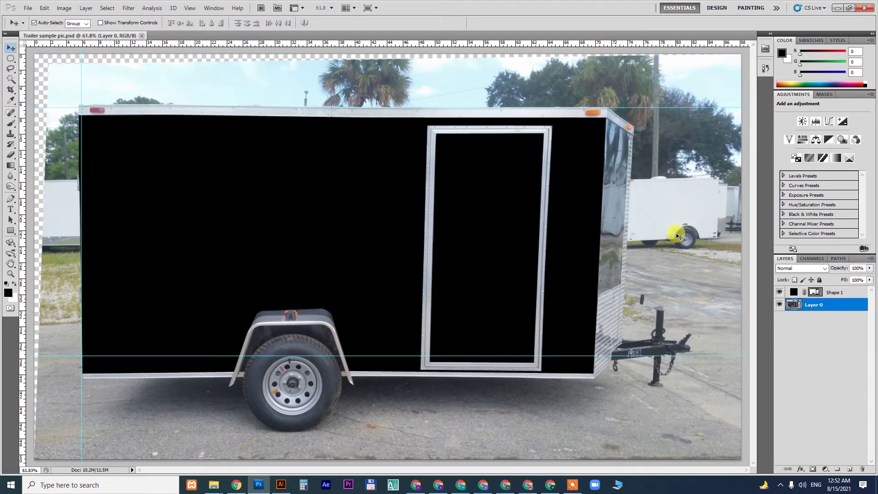
Switch to the Fiverr order page in Chrome and review the buyer's order requirements and conversation
left_click(416, 484)
scroll(586, 220, "up", 10)
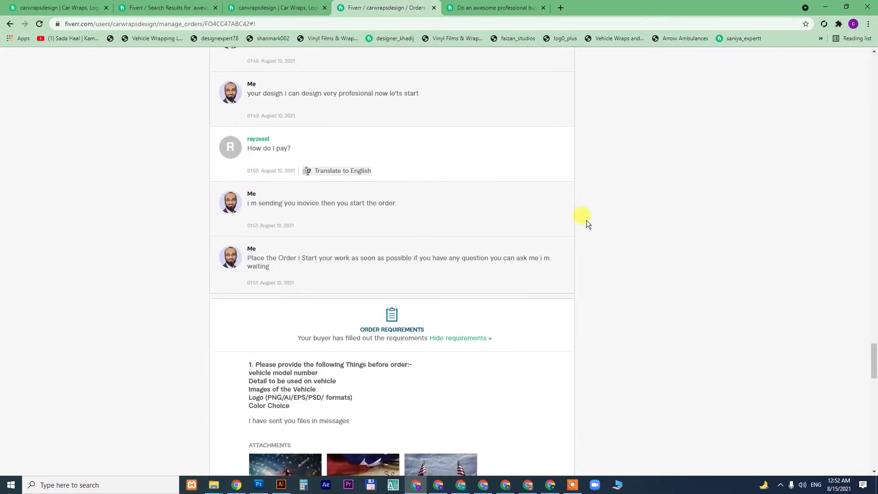
scroll(587, 221, "down", 5)
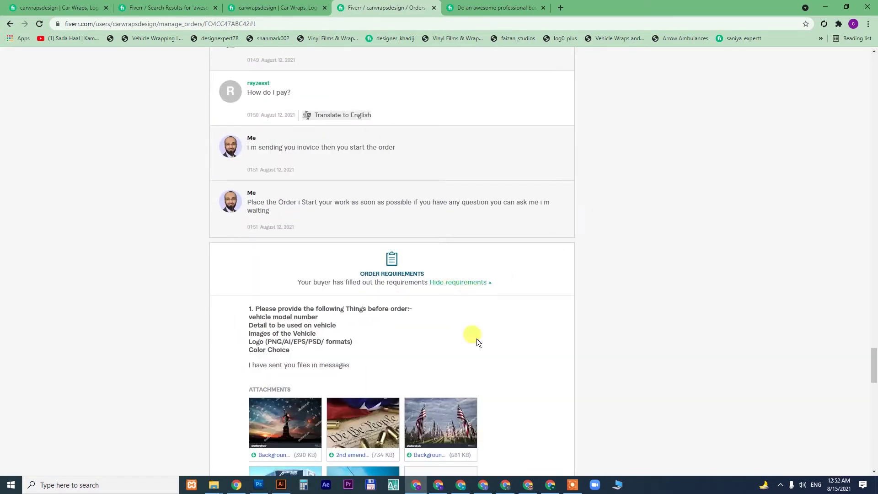
scroll(480, 256, "up", 15)
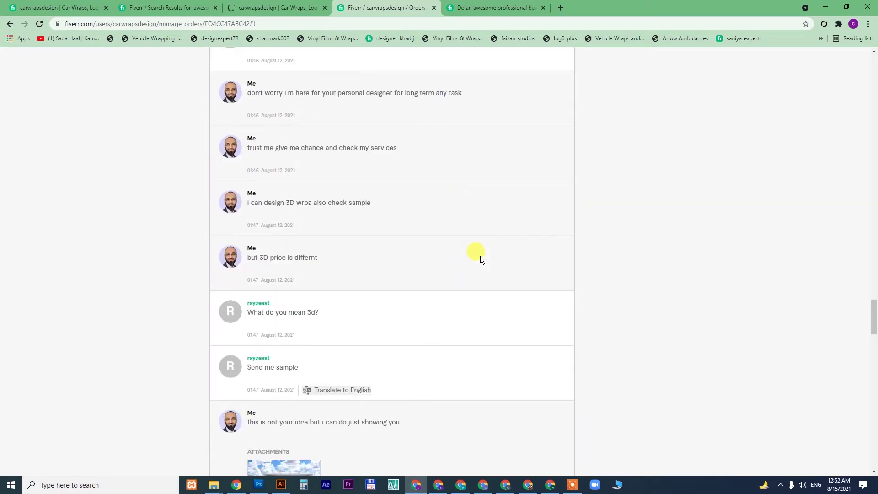
scroll(481, 260, "up", 20)
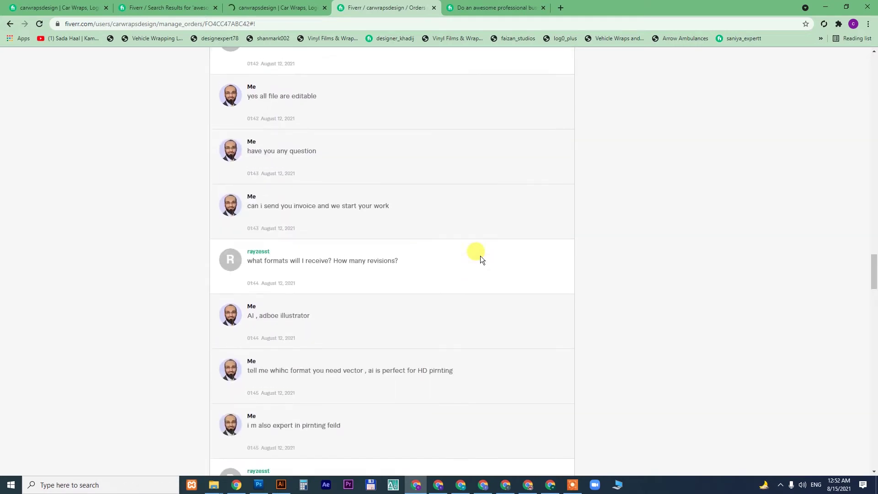
scroll(480, 277, "down", 18)
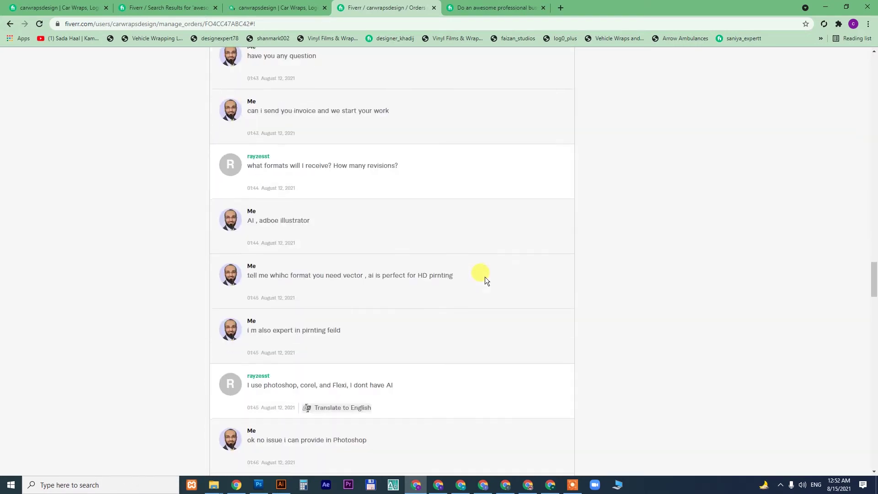
Place the Hand Sketch image from the buyer's folder into the Photoshop trailer document, rotated -90° and scaled to about 46%
left_click(215, 485)
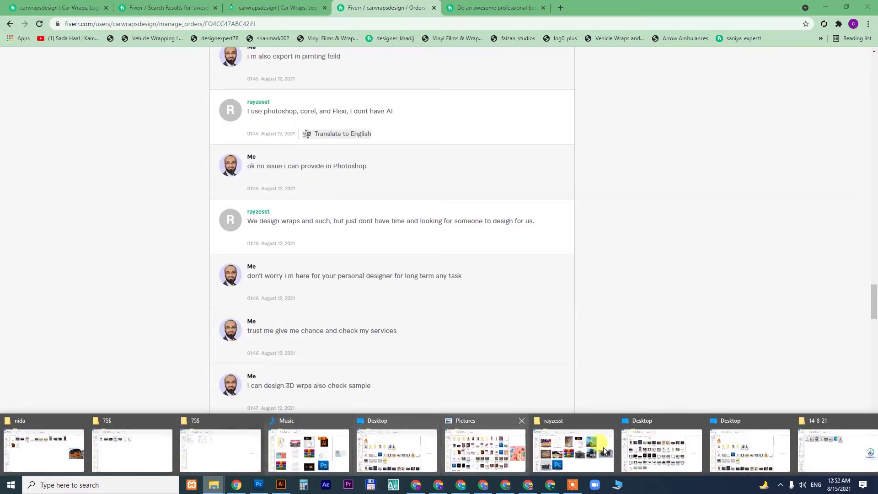
left_click(583, 455)
left_click(394, 156)
mouse_move(398, 163)
left_mouse_down()
mouse_move(401, 174)
mouse_move(293, 439)
mouse_move(258, 482)
mouse_move(370, 262)
left_mouse_up()
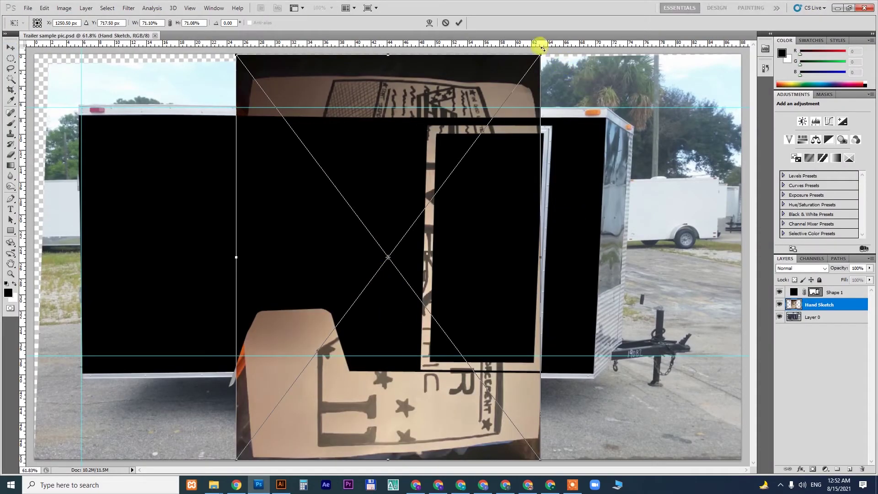
mouse_move(541, 47)
left_mouse_down()
mouse_move(199, 233)
mouse_move(241, 158)
left_mouse_up()
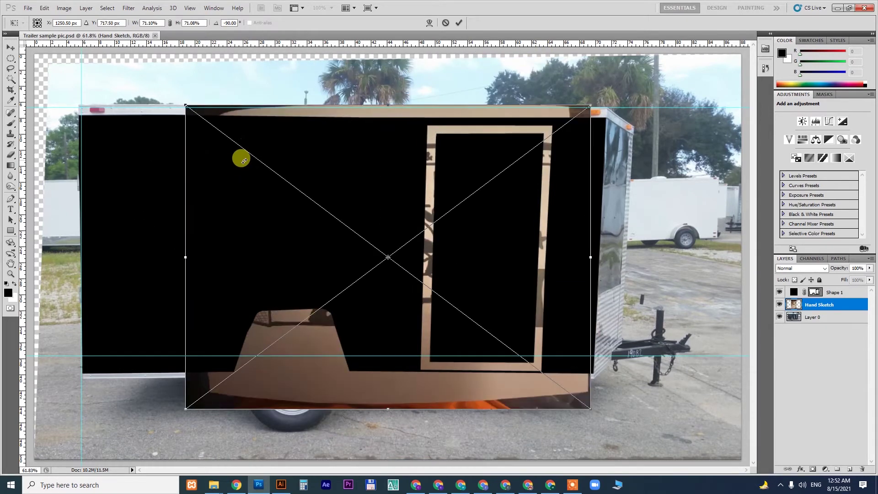
left_click_drag(589, 407, 423, 317)
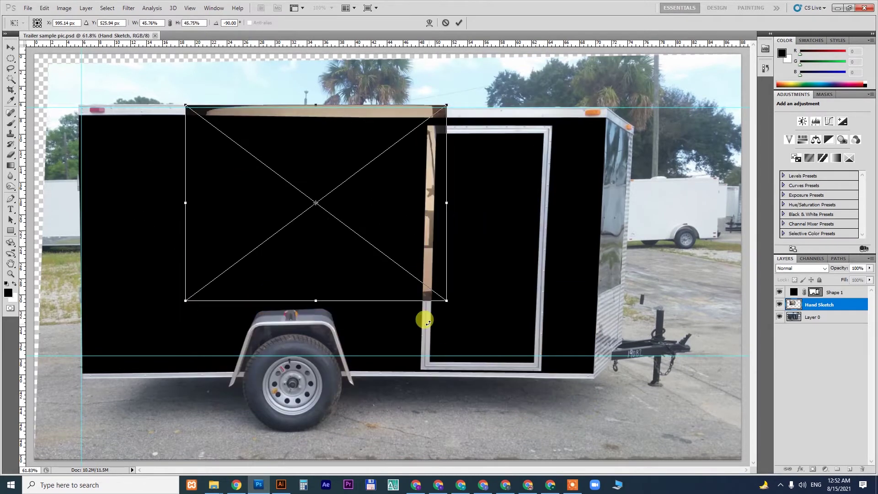
key("Return")
Bring the Hand Sketch layer above the shape layer and move the sketch over the trailer's lower front corner
key("ctrl+bracketright")
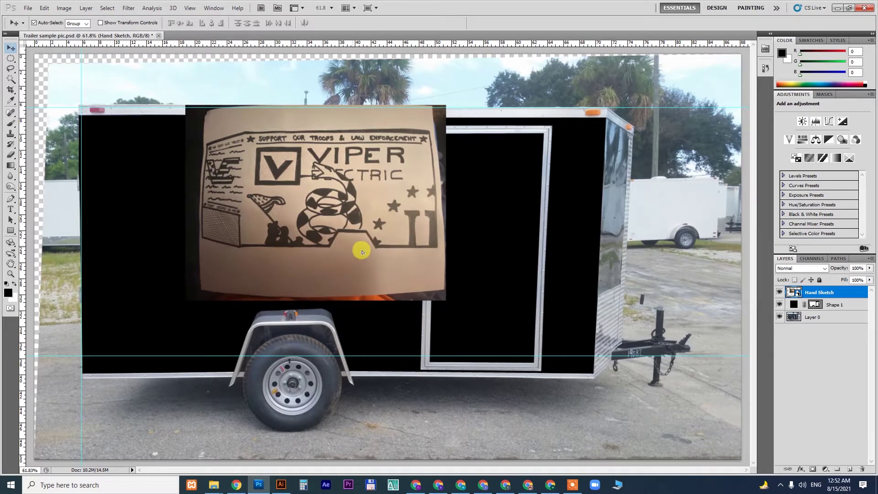
left_click_drag(361, 246, 630, 395)
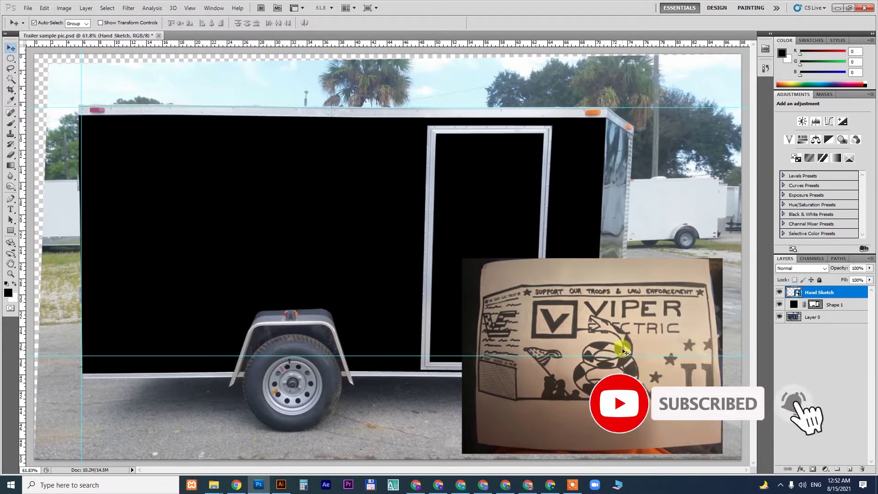
left_click_drag(622, 337, 617, 313)
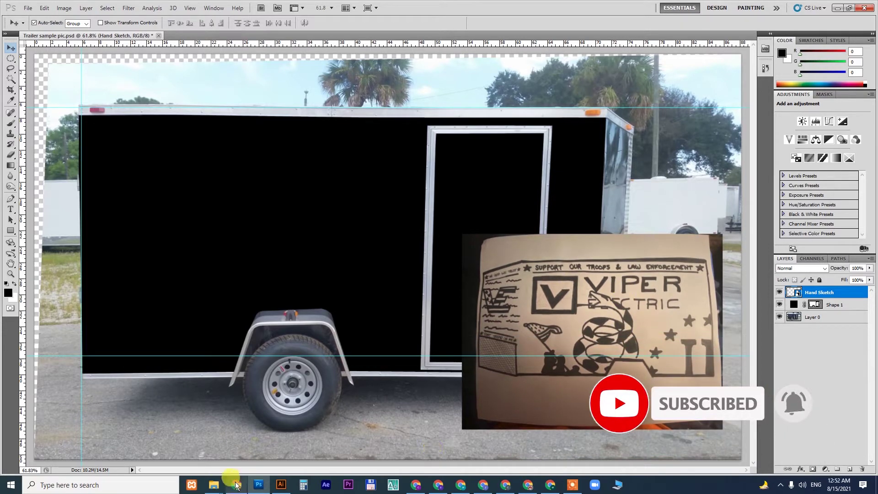
Switch to the buyer's folder in File Explorer and extract Tracs Logo Files.zip into that same folder
mouse_move(215, 486)
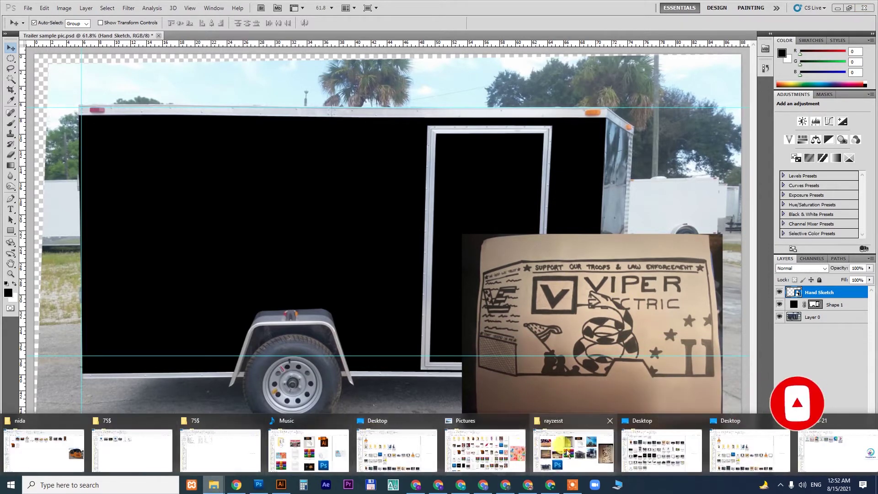
left_click(512, 446)
left_click(519, 190)
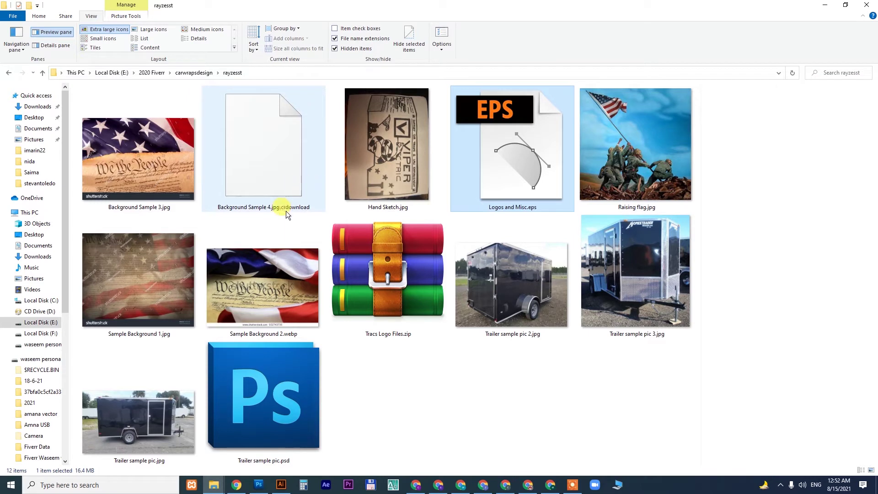
key("Down")
key("Left")
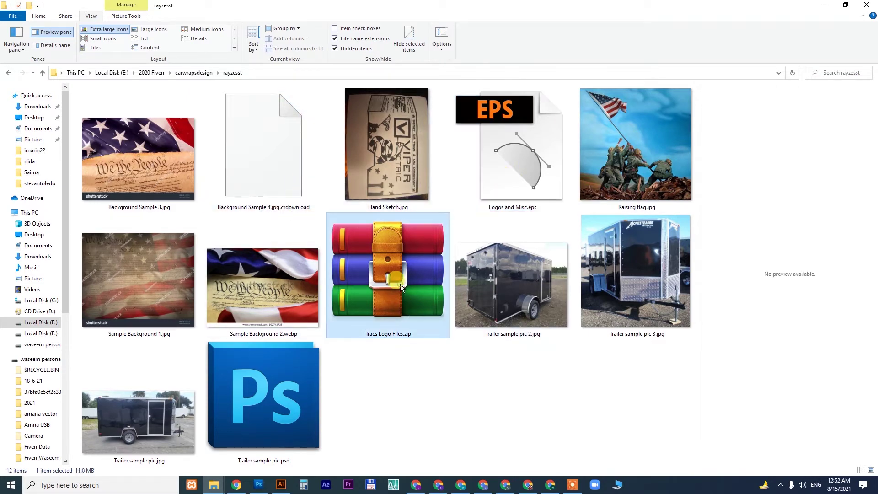
double_click(377, 304)
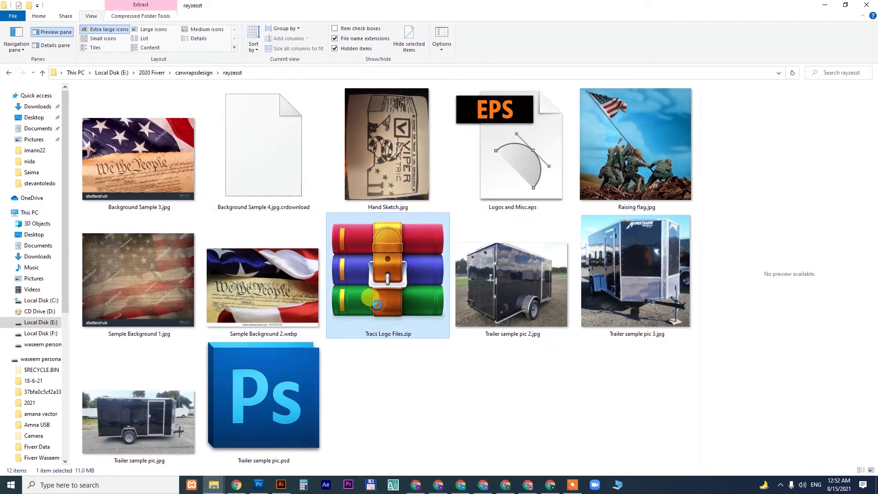
right_click(377, 305)
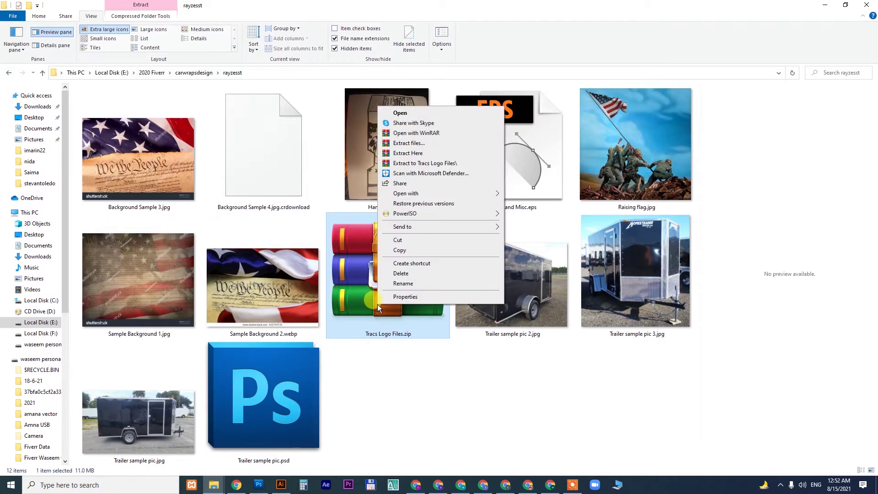
left_click(401, 153)
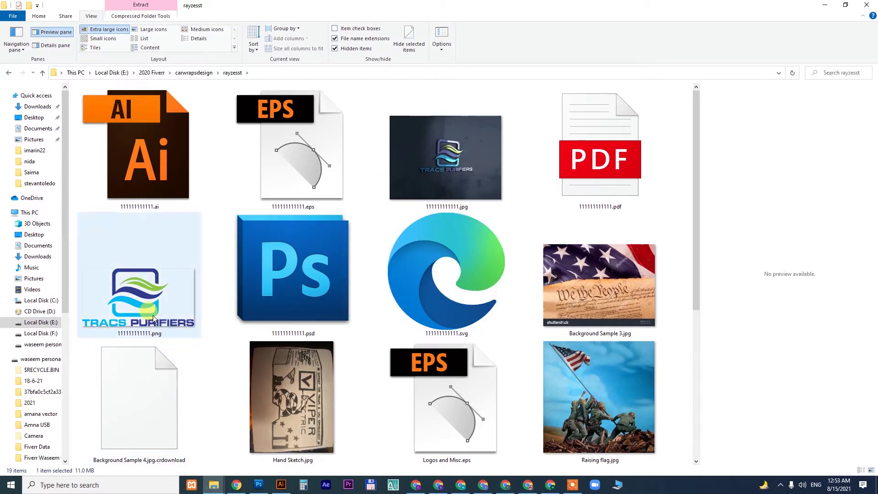
Preview the extracted PNG and EPS logo files and open Logos and Misc.eps from the buyer's folder in Illustrator
left_click(148, 302)
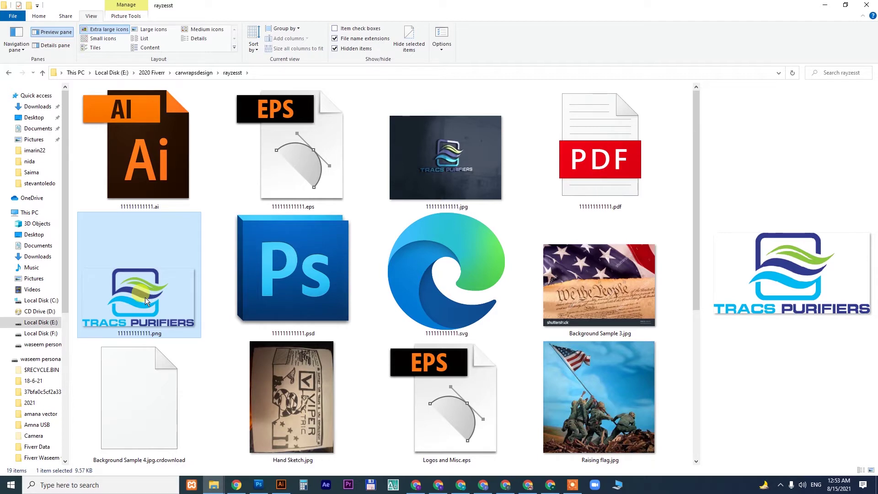
left_click(278, 192)
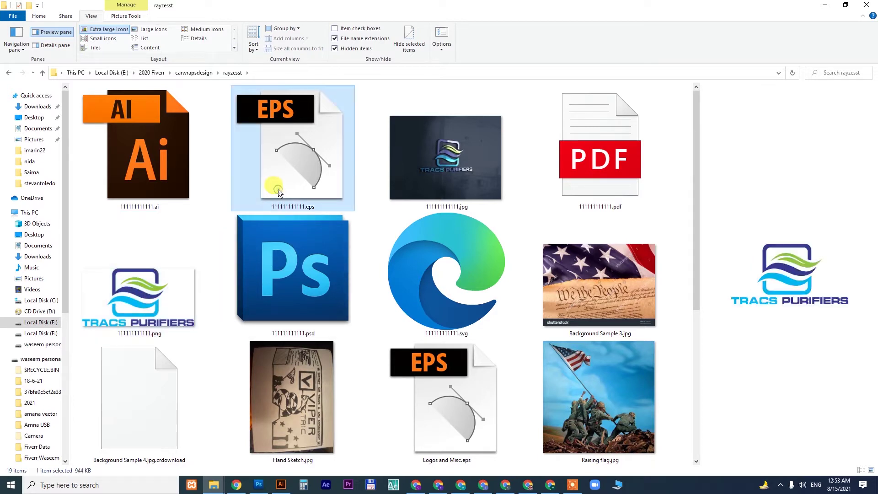
left_click_drag(692, 186, 701, 309)
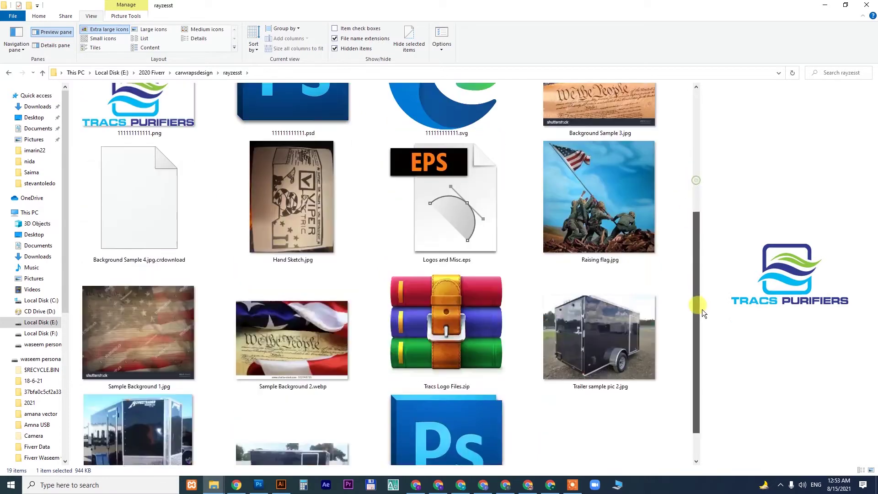
left_click(466, 193)
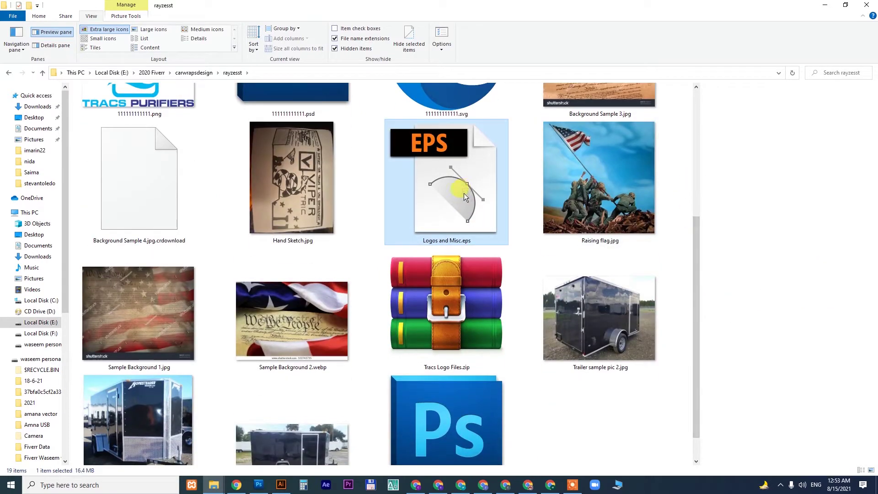
left_click_drag(464, 193, 284, 490)
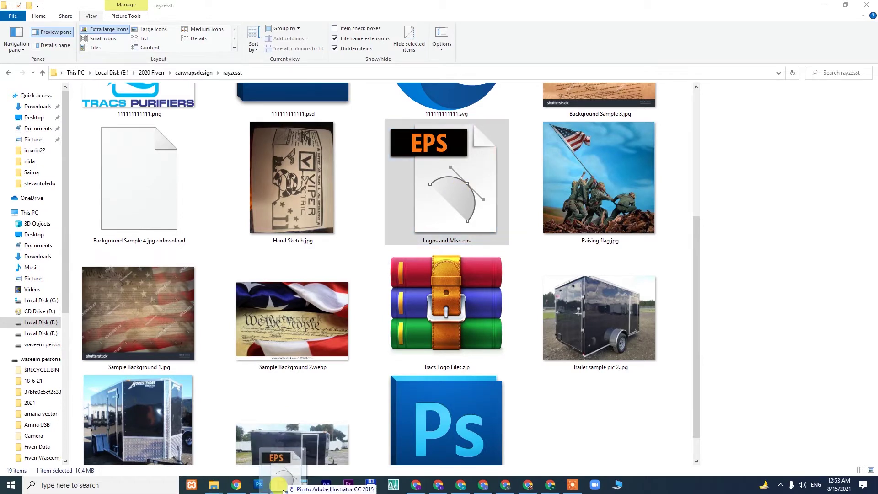
left_click_drag(283, 490, 421, 232)
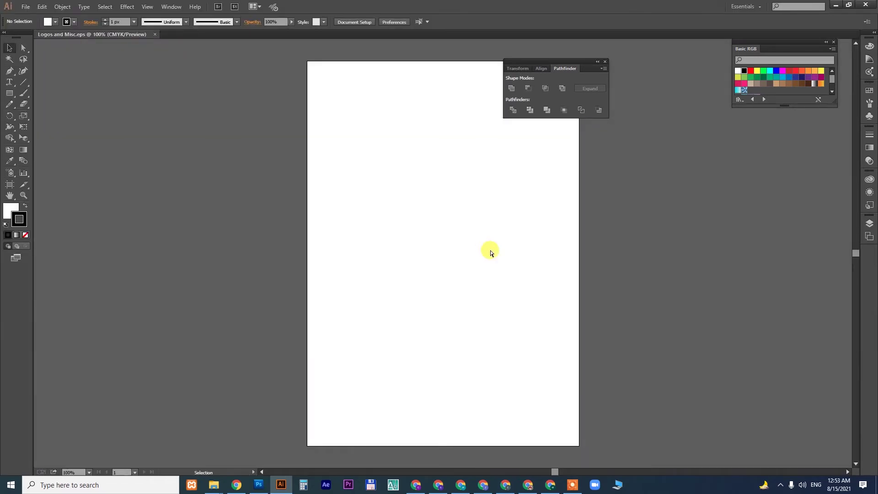
Ungroup the combined artwork of lettering, snake and logos in Logos and Misc.eps and deselect it
key("ctrl+minus")
key("ctrl+minus")
key("ctrl+minus")
key("ctrl+minus")
key("ctrl+minus")
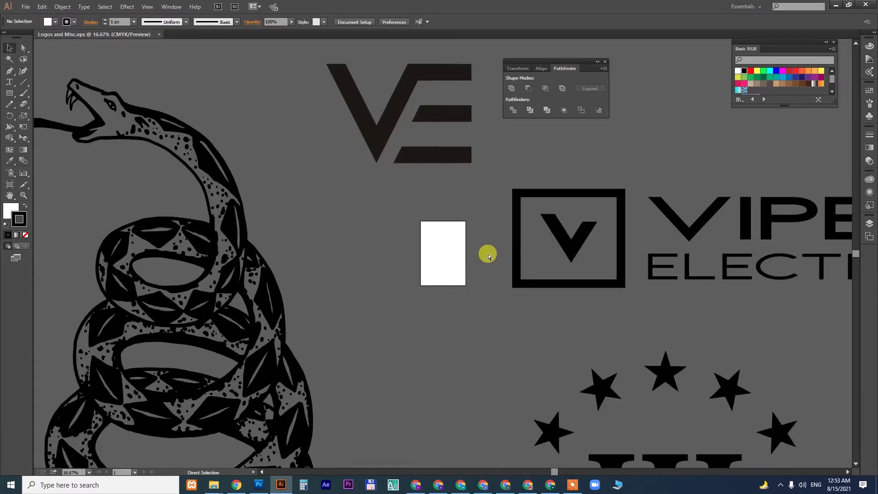
key("ctrl+minus")
key("ctrl+minus")
key("alt+Tab")
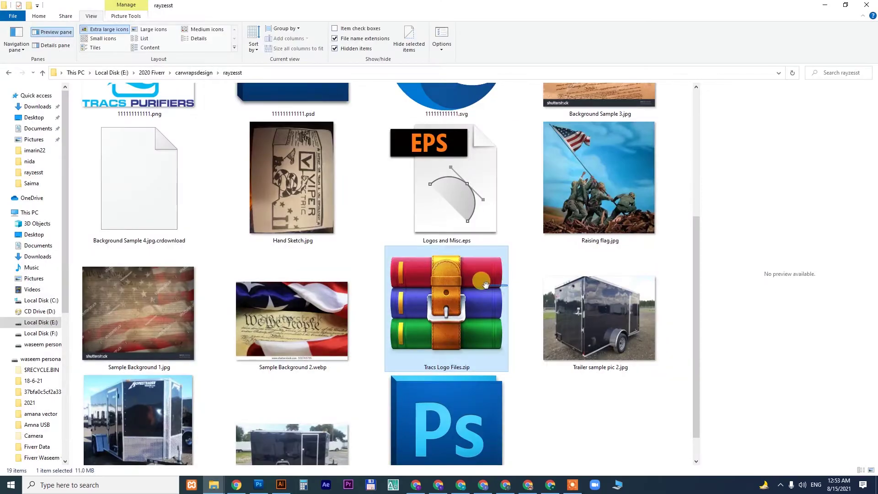
left_click_drag(486, 284, 360, 236)
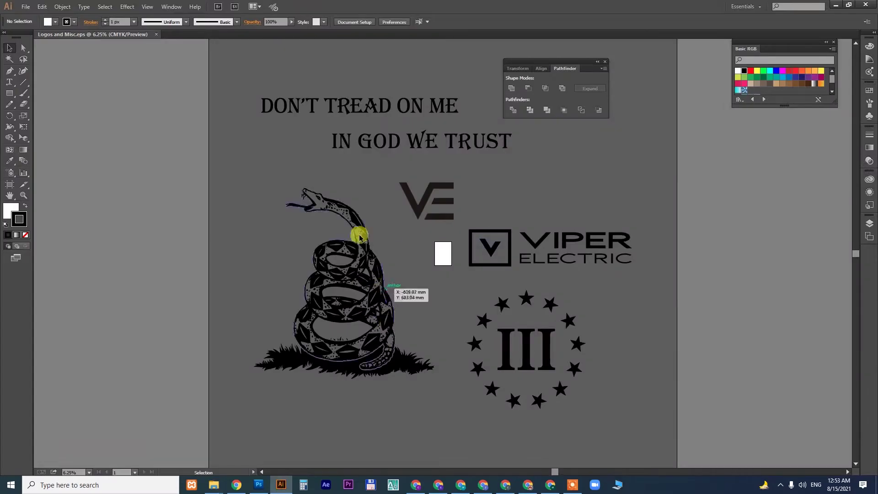
left_click(359, 243)
right_click(356, 253)
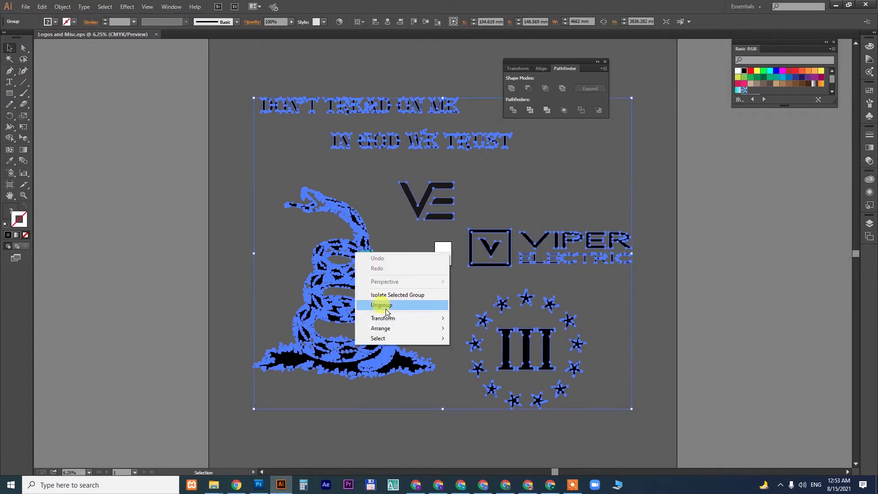
left_click(386, 309)
left_click(385, 191)
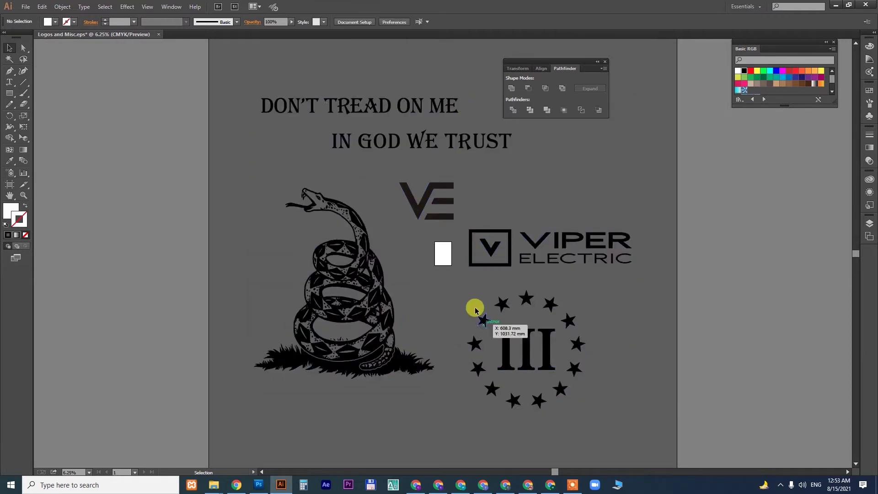
Check which artwork pieces select separately and group the coiled snake with the grass beneath it
left_click_drag(461, 286, 615, 413)
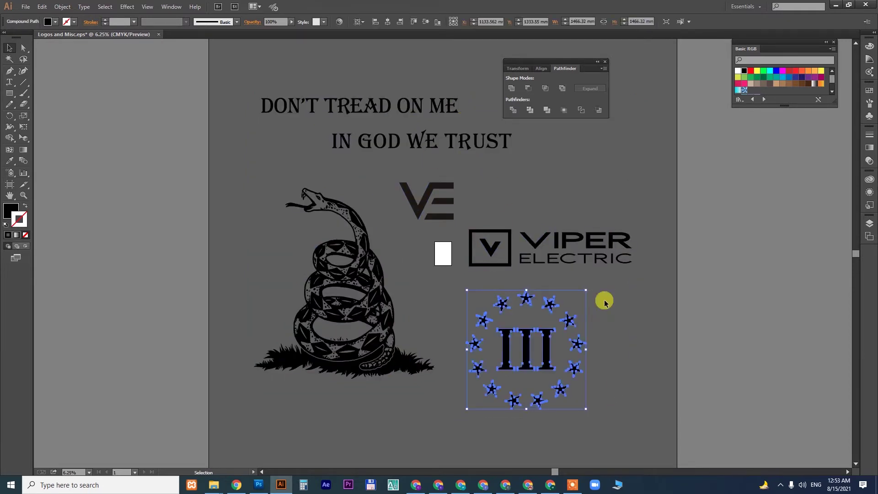
left_click(474, 266)
left_click(337, 249)
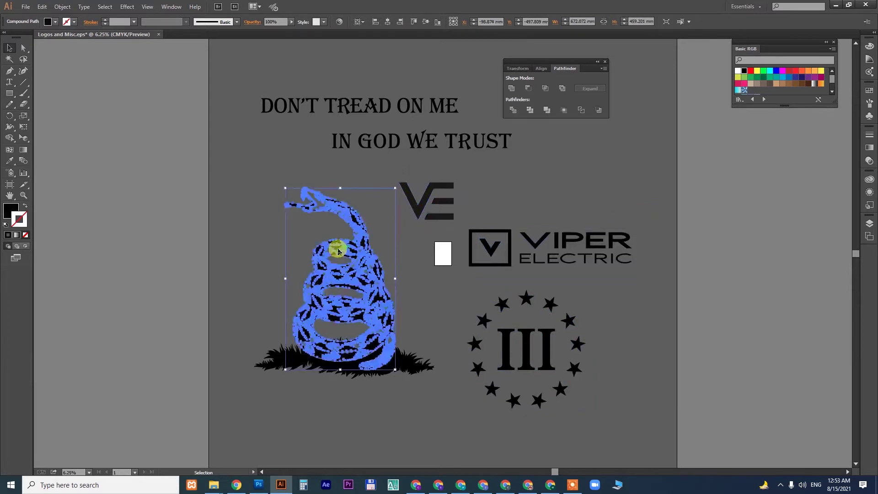
left_click(415, 370)
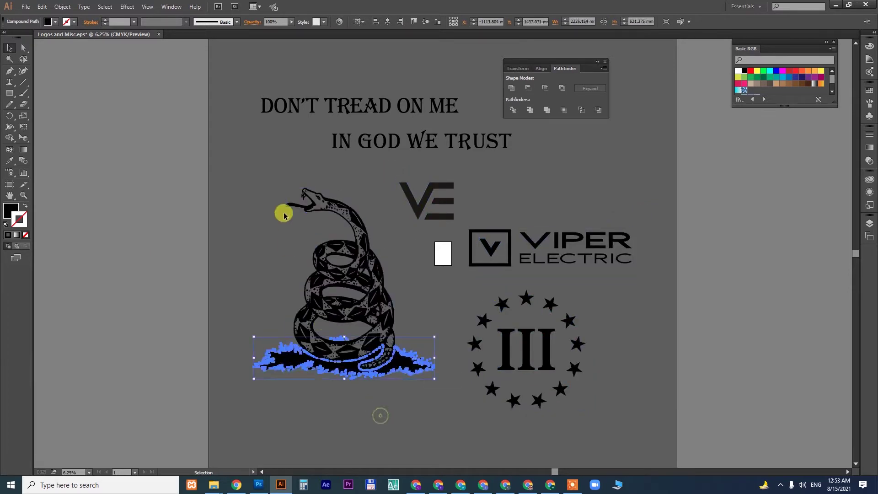
left_click_drag(259, 186, 365, 382)
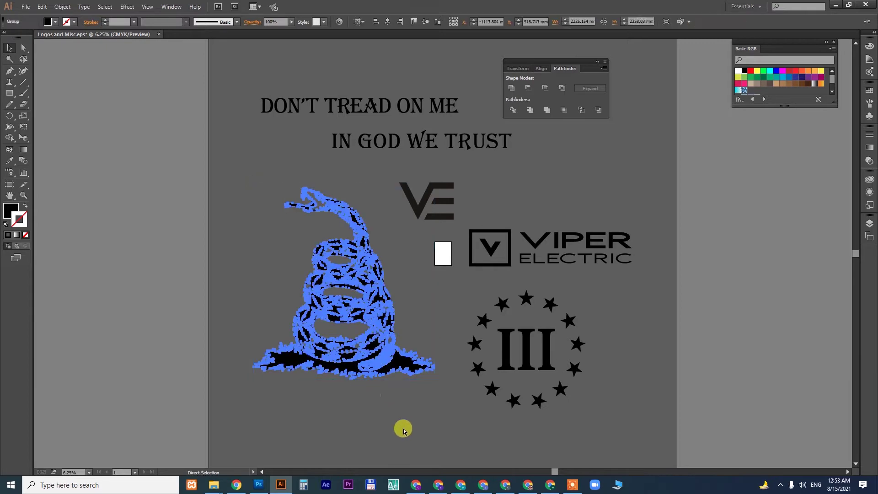
Switch to Chrome and search Google for "army backgound" in a new tab
left_click(257, 487)
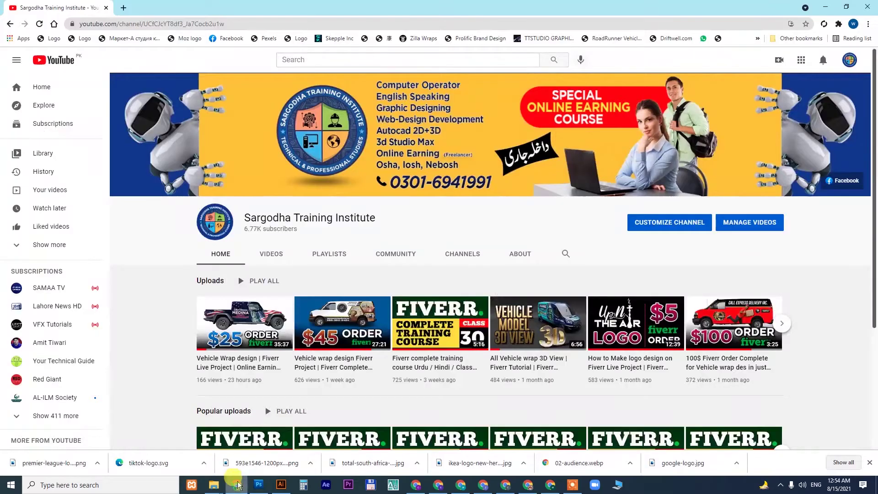
left_click(236, 485)
left_click(124, 8)
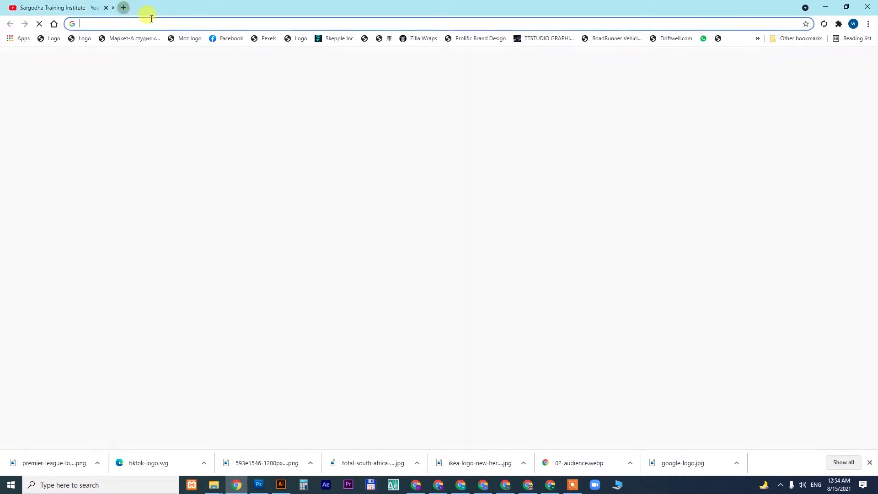
left_click(165, 20)
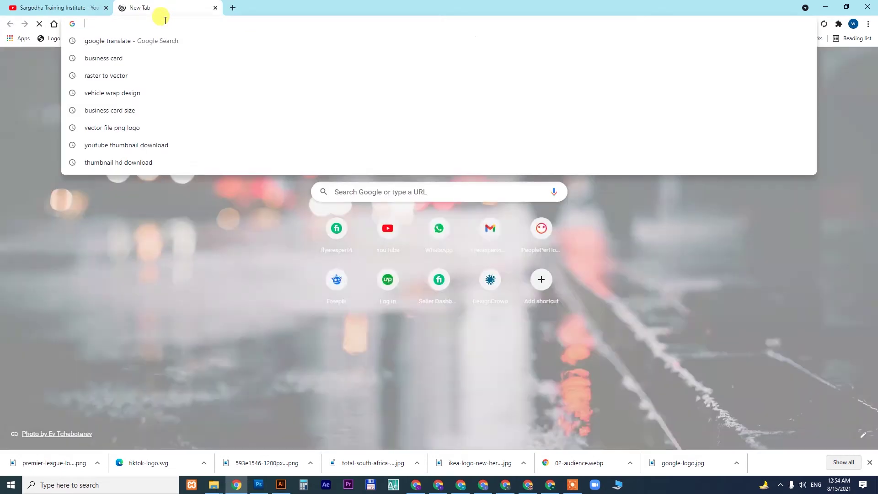
type("army backgound")
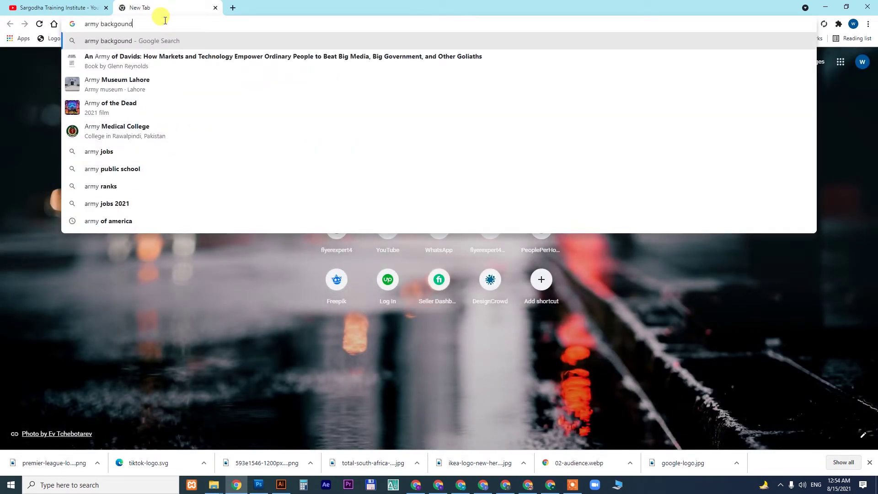
key("Return")
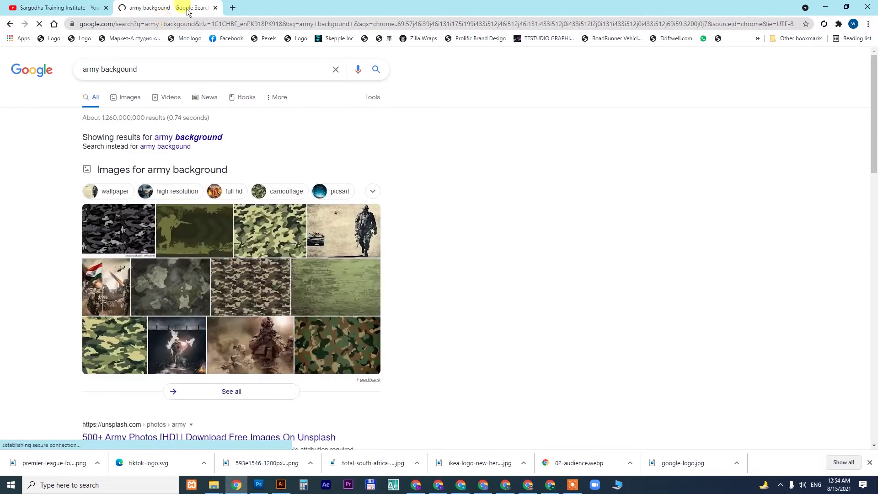
Show the image results for the army background search, filter them to Large size and browse them for a suitable background
left_click(130, 98)
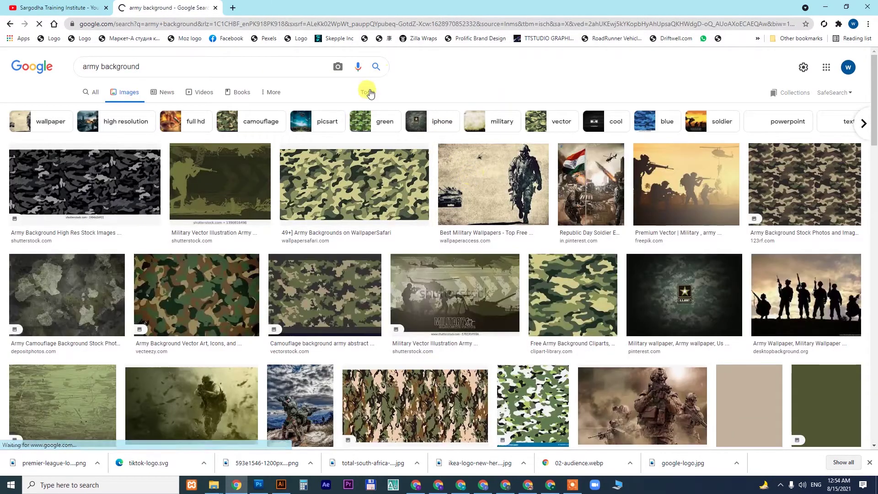
left_click(369, 93)
left_click(85, 108)
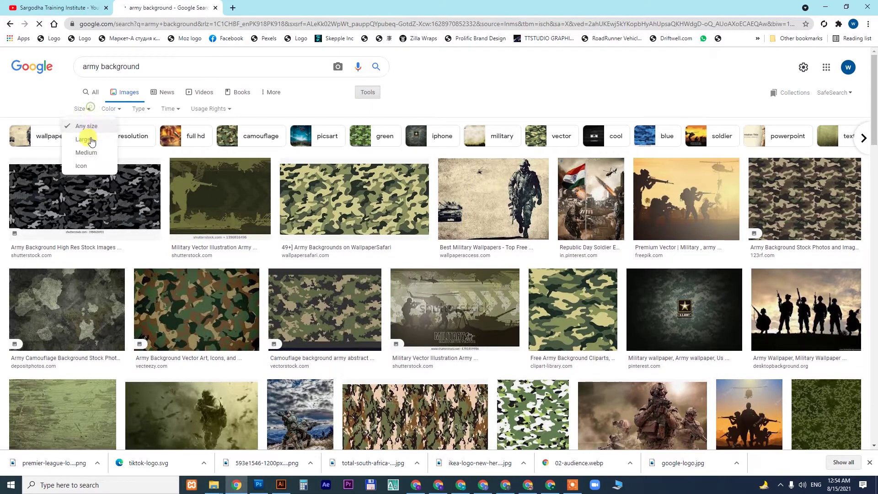
left_click(83, 139)
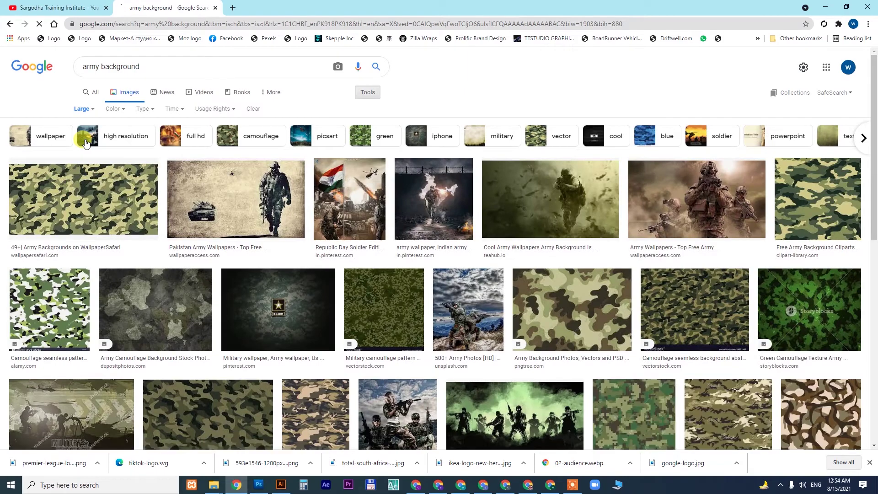
scroll(95, 178, "down", 5)
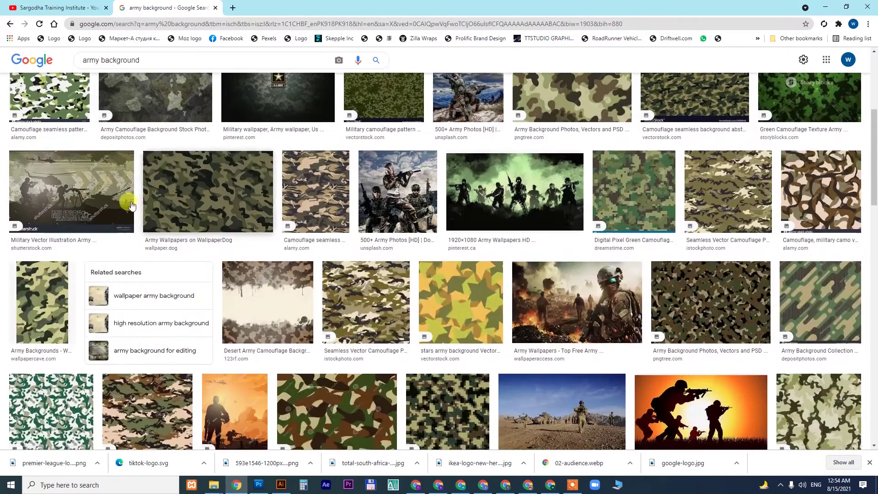
scroll(439, 234, "down", 3)
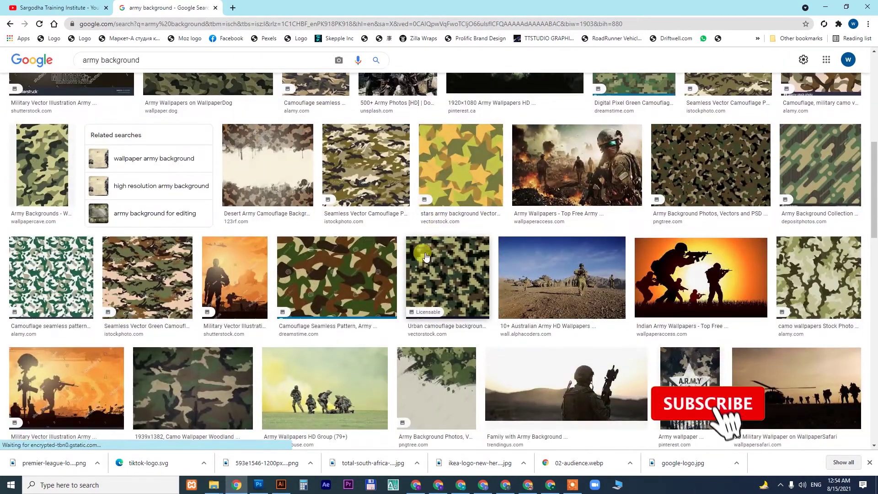
scroll(429, 250, "down", 2)
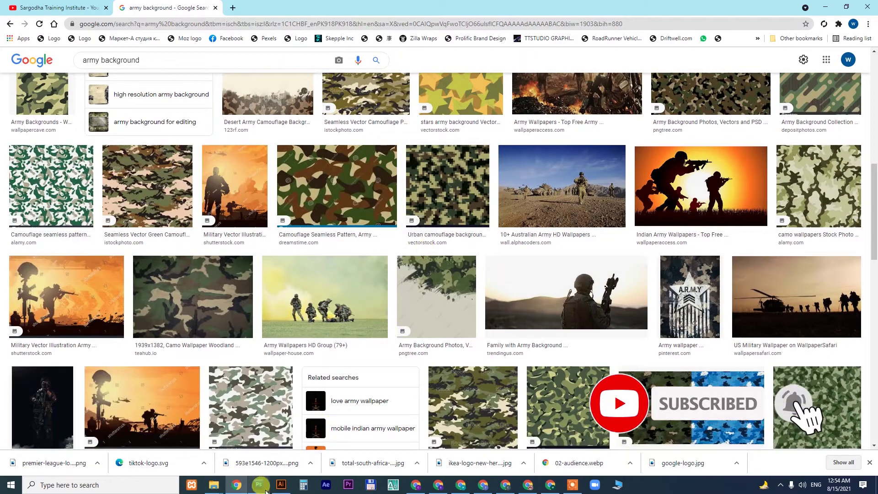
Open Raising flag.jpg from the rayzesst project folder as its own document in Photoshop and inspect it enlarged
mouse_move(222, 489)
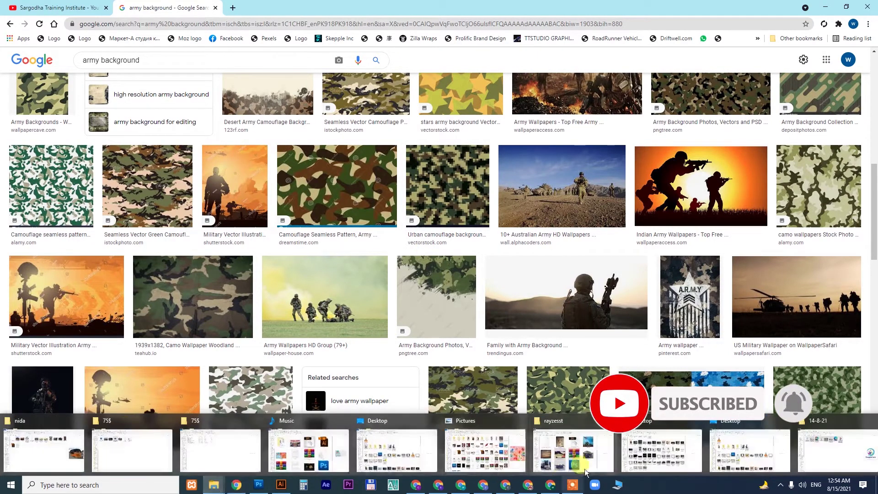
left_click(311, 439)
left_click(584, 160)
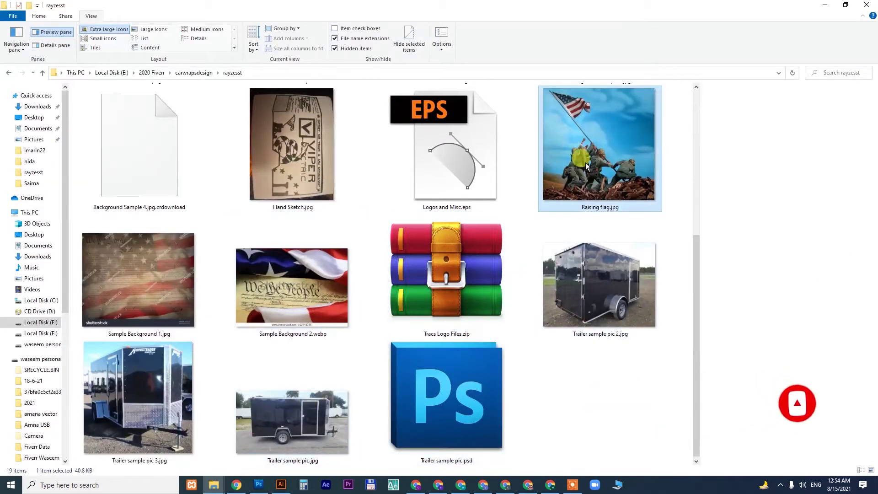
left_click_drag(582, 144, 430, 54)
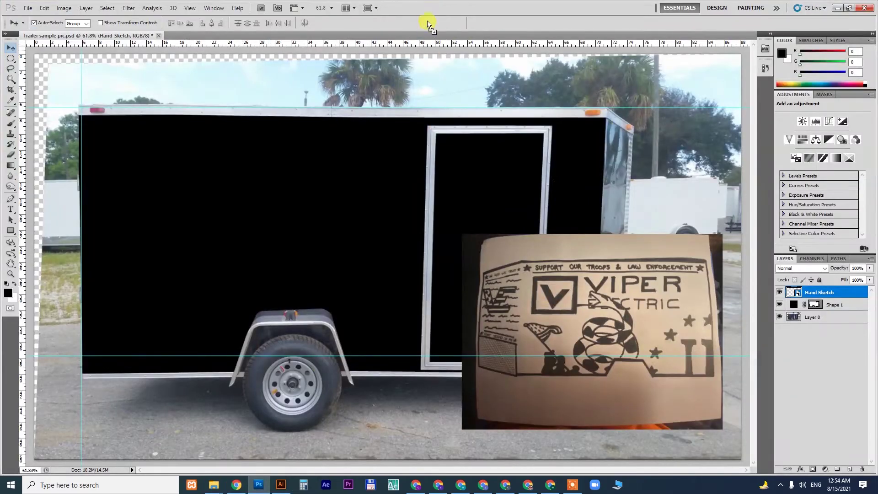
left_click_drag(401, 111, 396, 114)
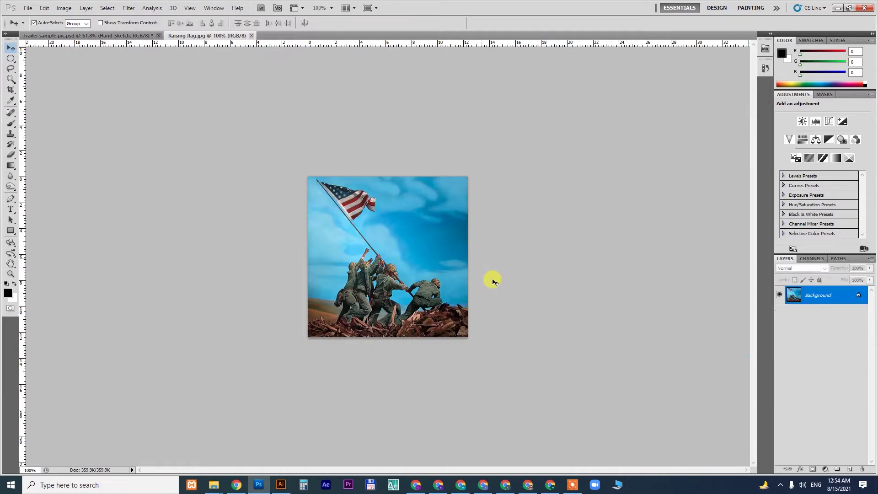
key("z")
left_click_drag(394, 310, 344, 357)
key("v")
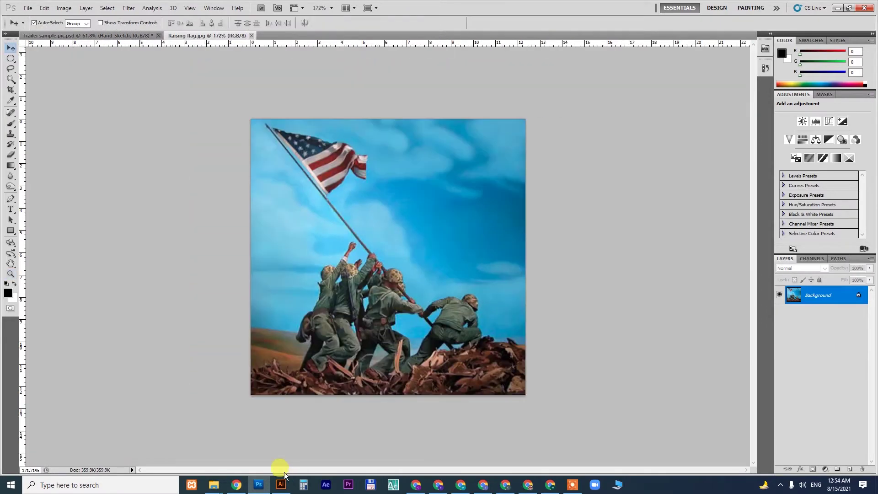
left_click(235, 487)
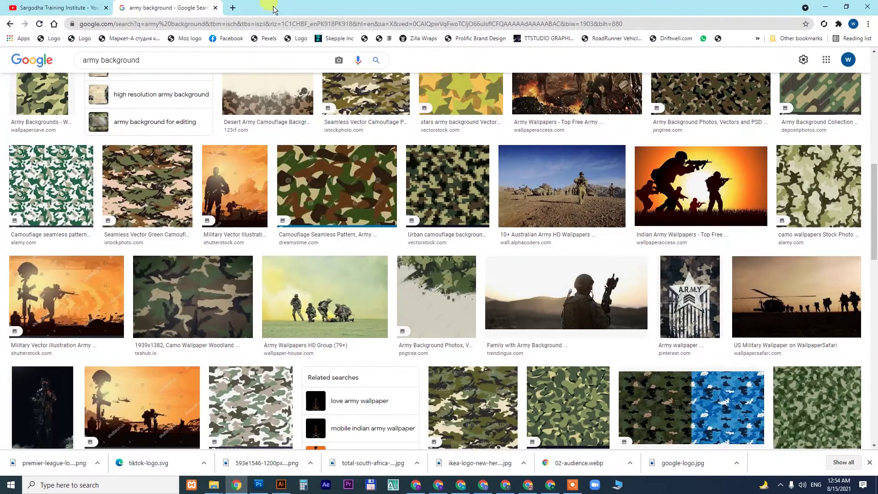
left_click(339, 61)
left_click(156, 93)
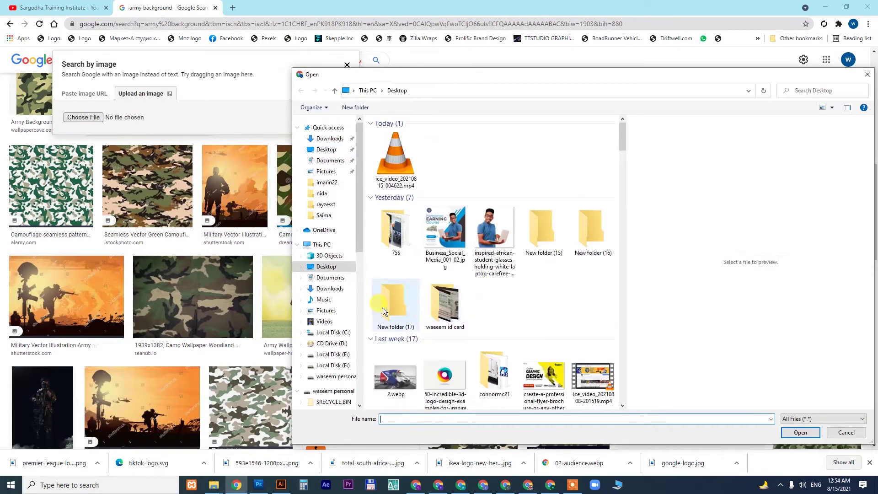
left_click(338, 355)
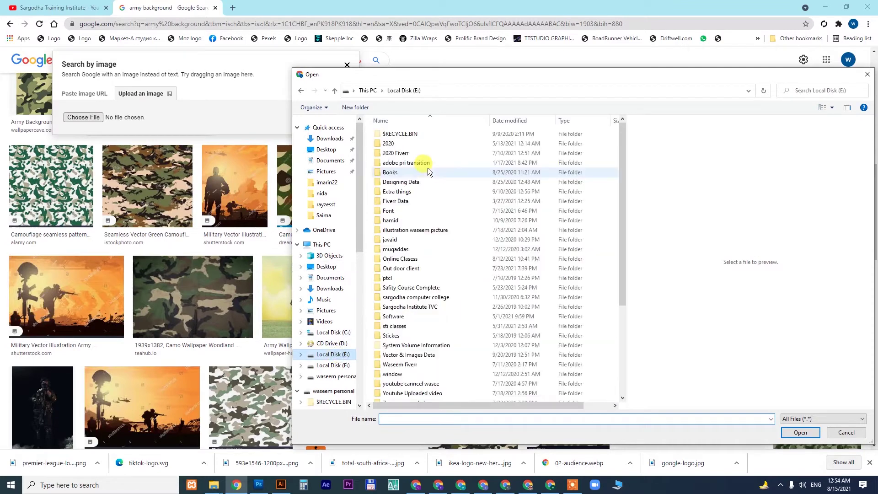
double_click(396, 154)
double_click(402, 166)
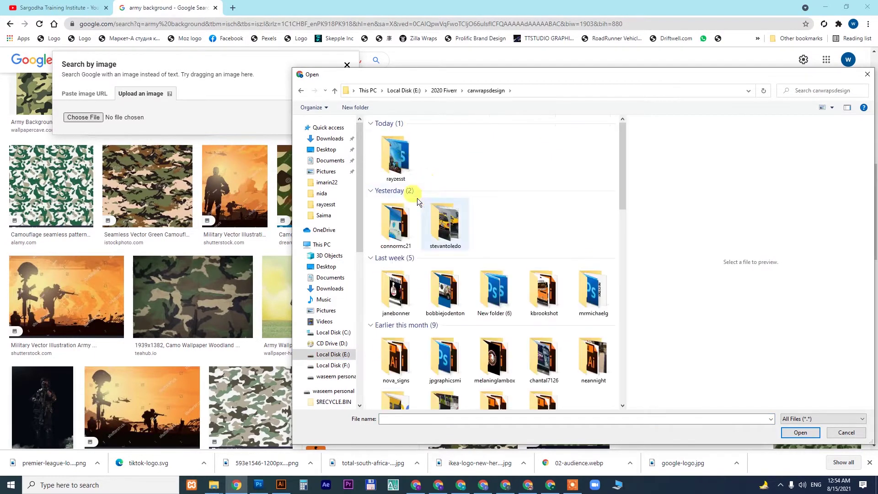
double_click(396, 155)
double_click(448, 271)
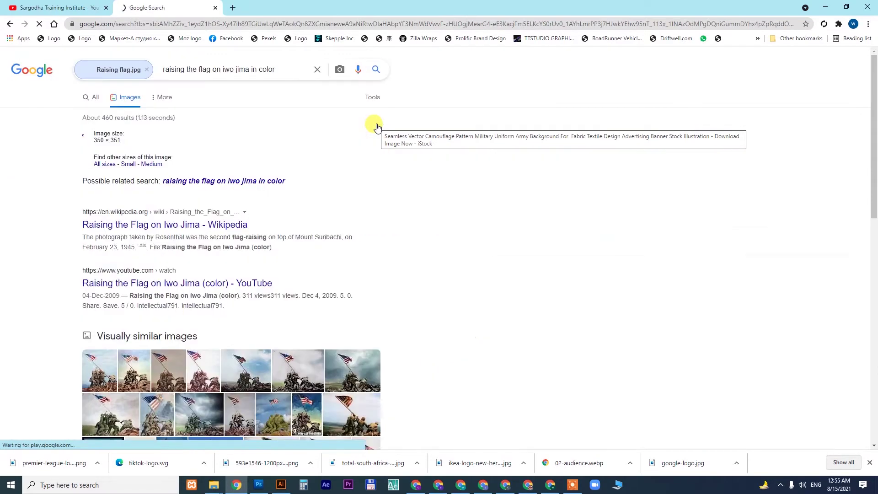
Look through the image search results and open a visually similar flag-raising picture with a pale sky in a new tab
scroll(458, 233, "down", 7)
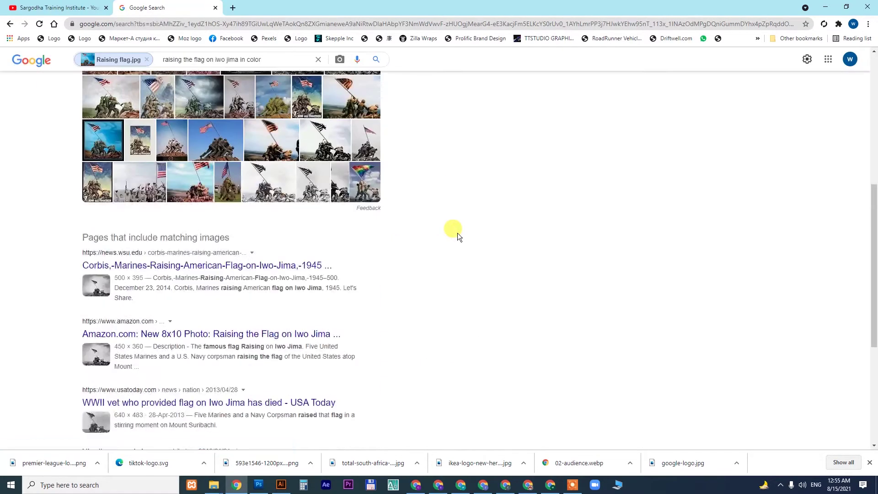
scroll(471, 238, "down", 3)
scroll(434, 257, "down", 2)
scroll(435, 249, "up", 9)
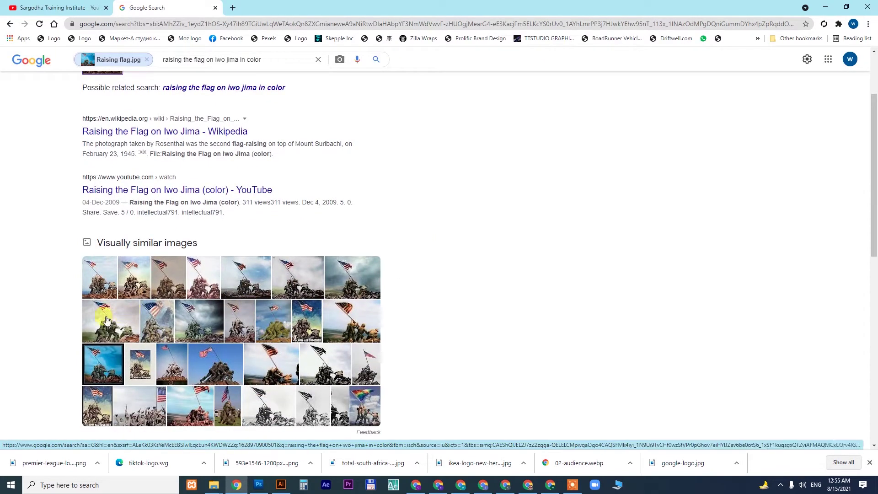
right_click(108, 310)
left_click(137, 315)
Open the full Visually similar images collection in a new tab
scroll(425, 261, "down", 2)
scroll(422, 268, "up", 4)
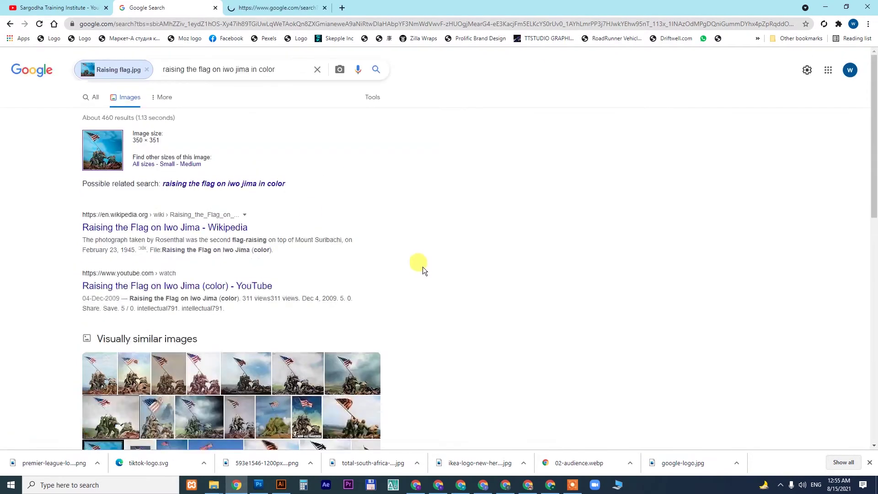
scroll(213, 288, "down", 3)
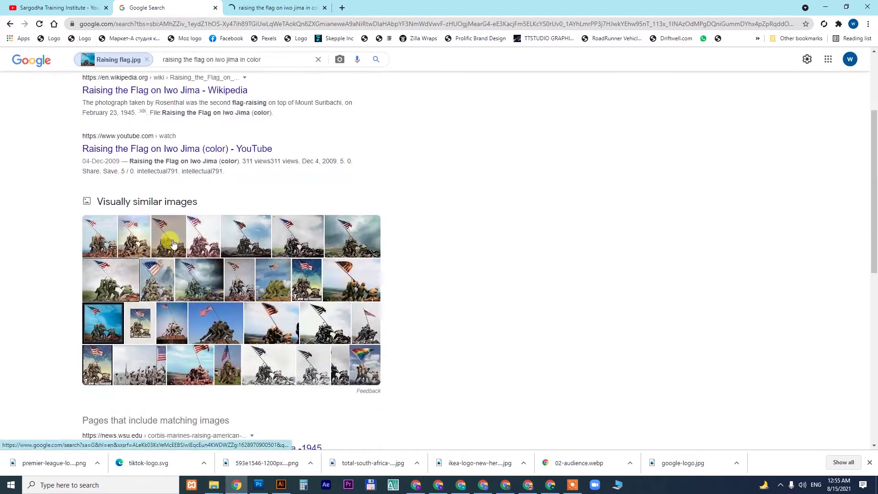
right_click(153, 202)
left_click(171, 208)
Check page 2 of the image search results for a larger matching picture and go on to a further results page
scroll(481, 196, "down", 8)
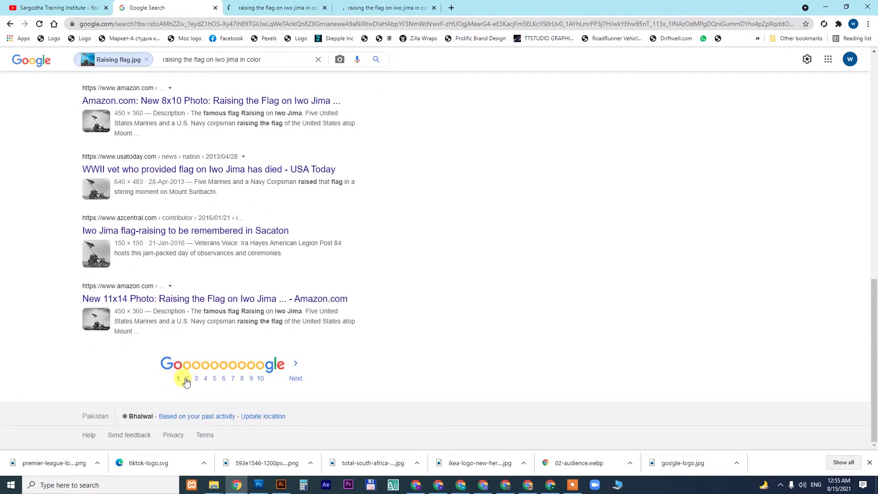
left_click(187, 379)
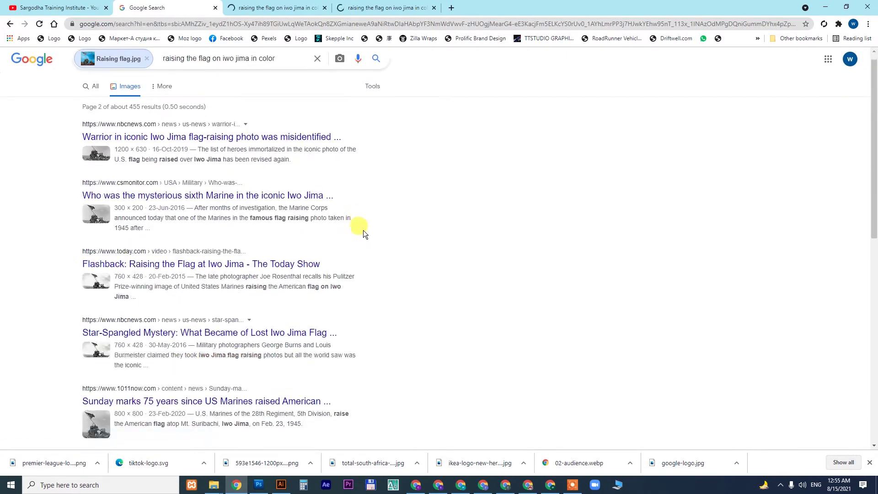
scroll(363, 230, "down", 10)
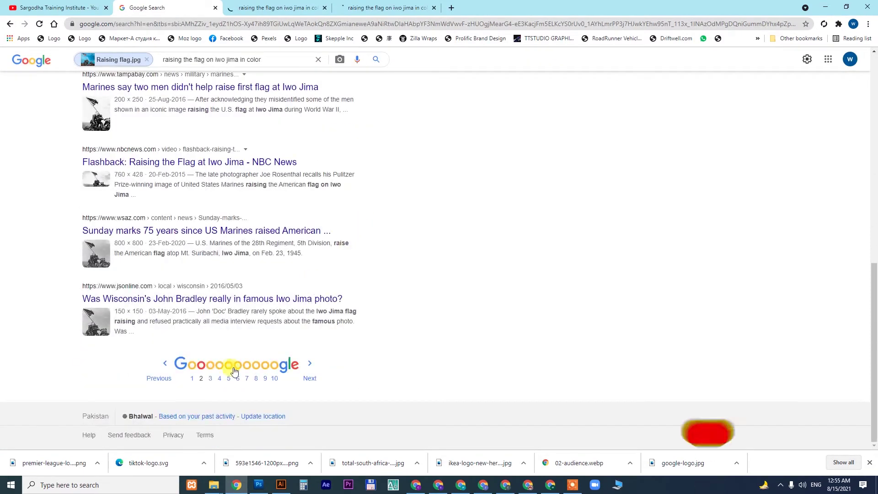
left_click(234, 370)
Switch to the similar images collection and browse it for a better-quality color version of the flag-raising scene
left_click(256, 9)
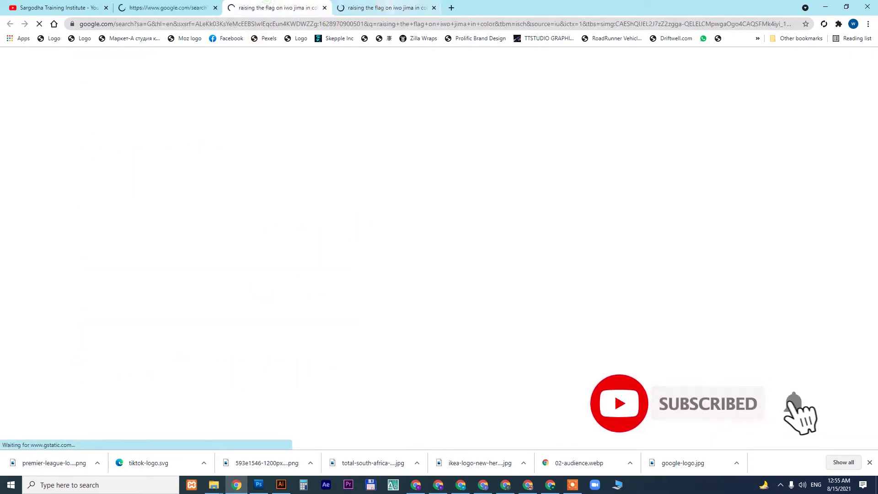
left_click(379, 8)
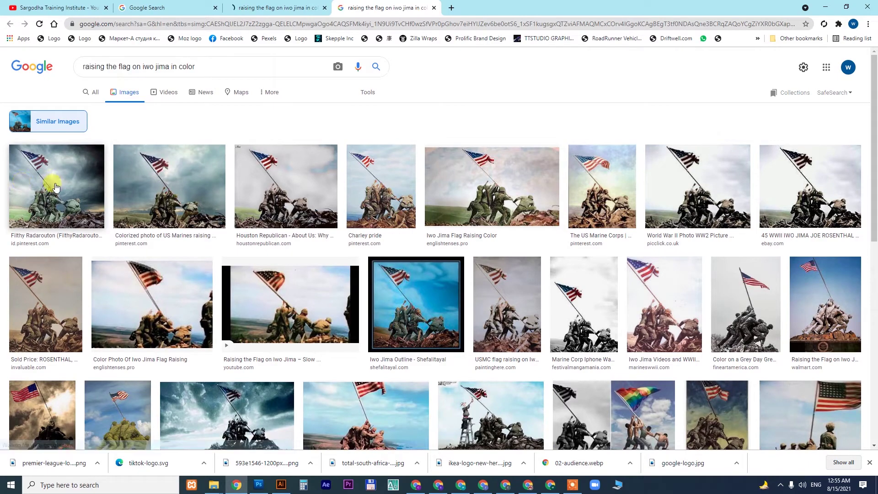
scroll(560, 263, "down", 4)
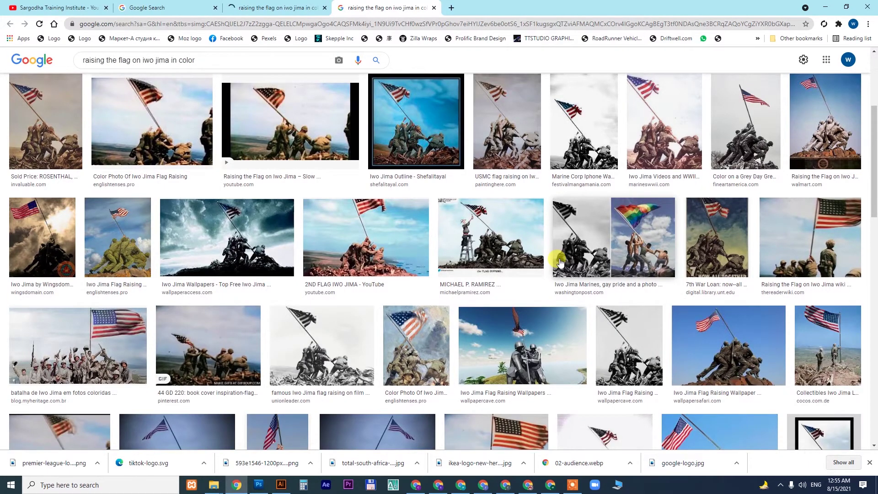
scroll(561, 262, "down", 3)
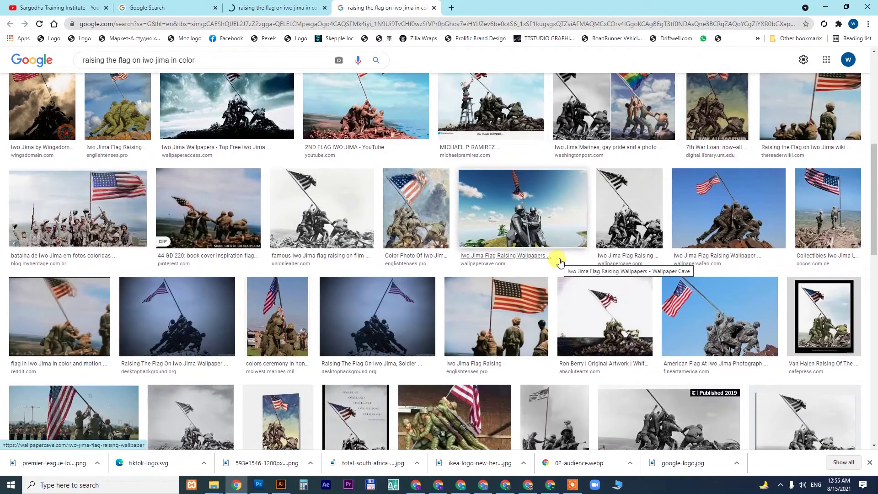
scroll(560, 262, "up", 7)
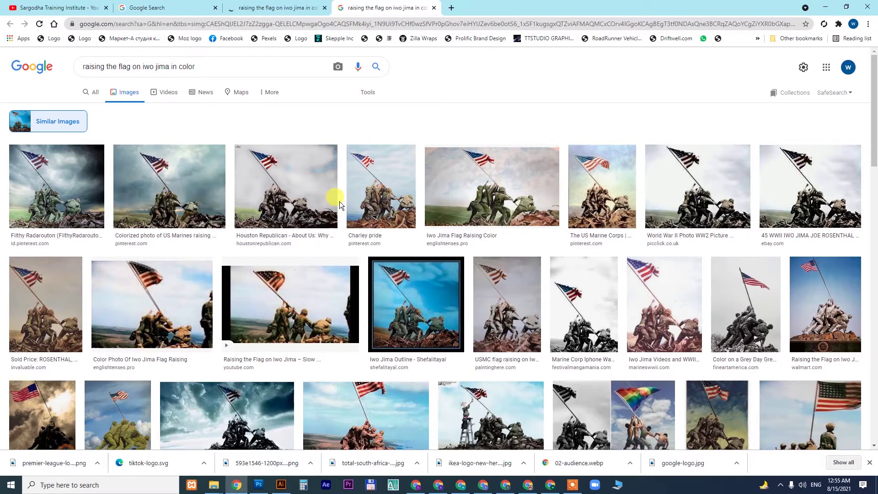
Open three candidates in new tabs: Iwo Jima Flag Raising Color, the Houston Republican image and the dark-sky Pinterest image
right_click(478, 156)
left_click(485, 161)
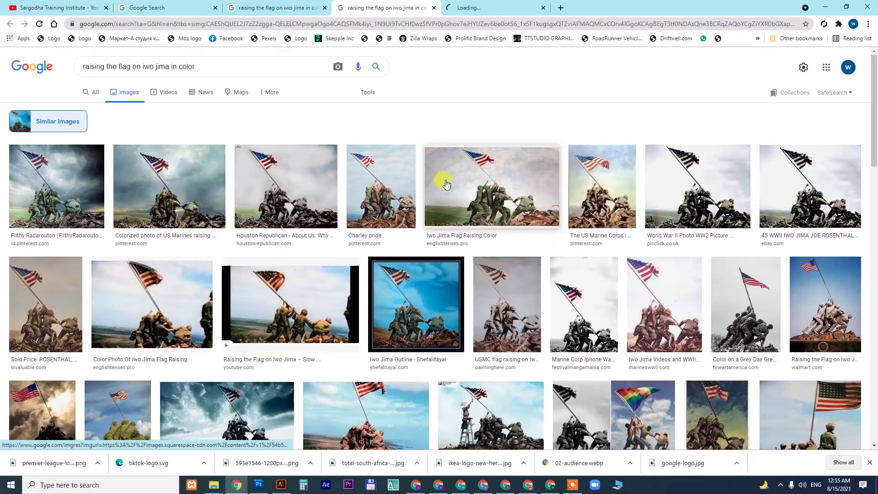
right_click(286, 164)
left_click(302, 168)
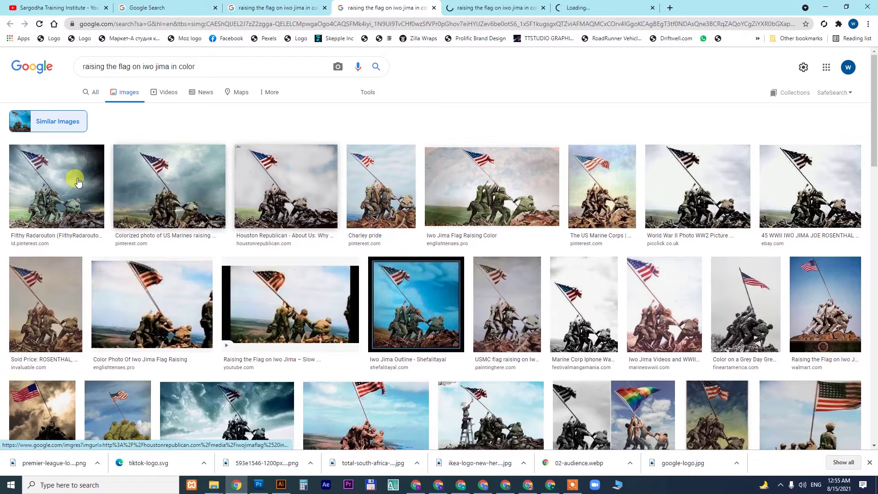
right_click(49, 153)
left_click(66, 159)
Compare the opened candidate images and return to Iwo Jima Flag Raising Color
key("ctrl+Tab")
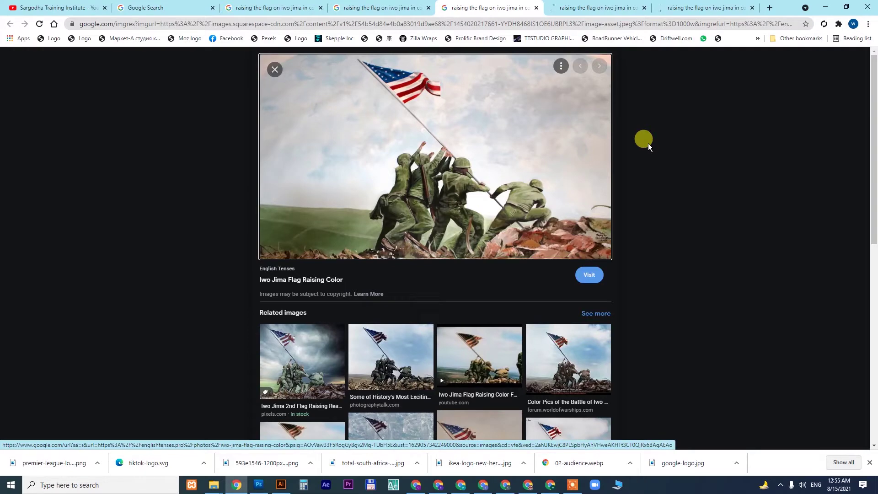
left_click(585, 7)
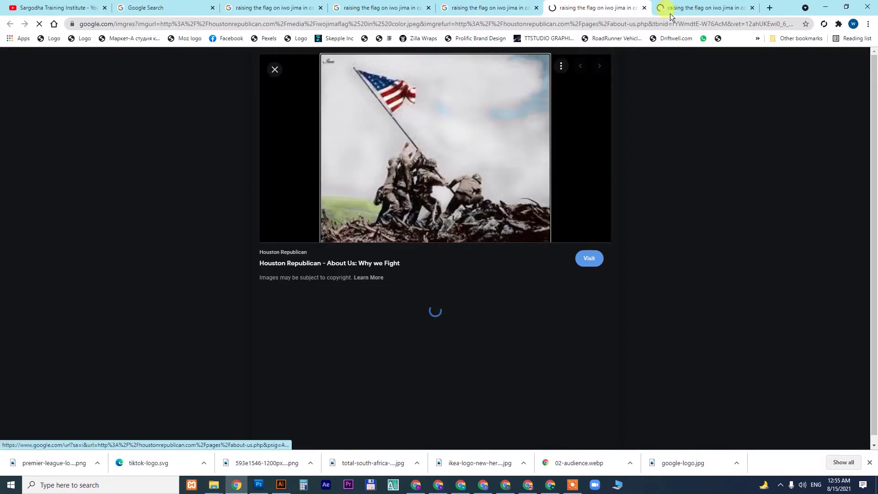
left_click(670, 13)
left_click(572, 8)
left_click(489, 8)
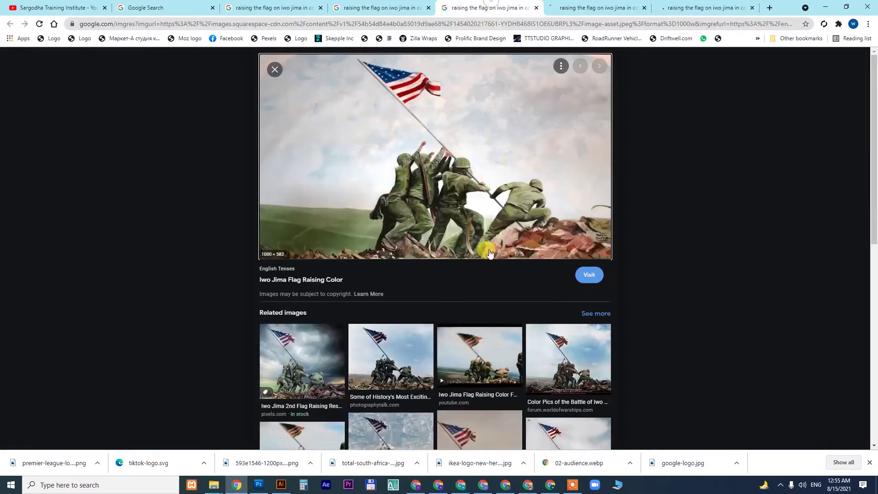
Save the Iwo Jima Flag Raising Color image as image-asset.jpeg in the rayzesst folder under E: > 2020 Fiverr > carwrapsdesign
right_click(434, 122)
left_click(477, 247)
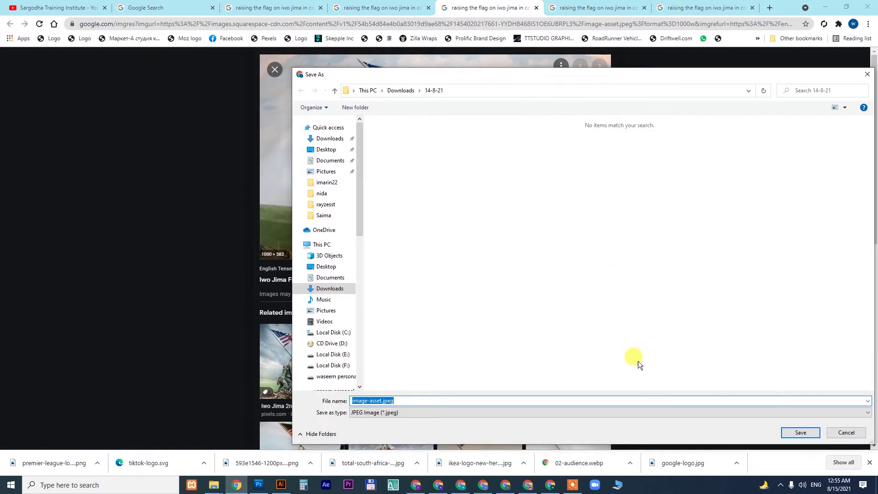
left_click(333, 354)
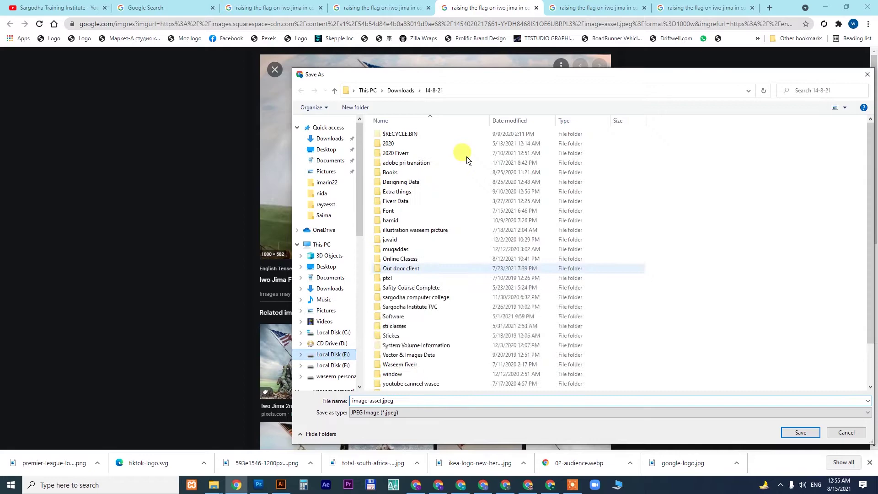
double_click(397, 144)
double_click(402, 163)
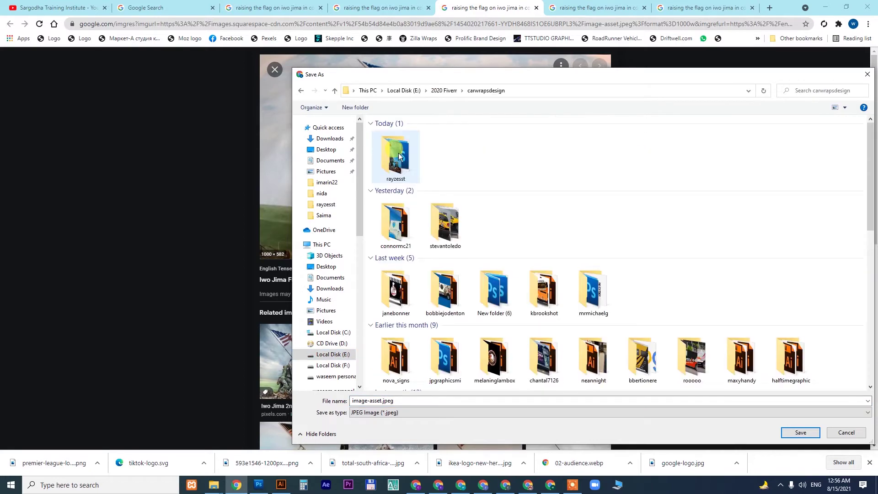
left_click(800, 432)
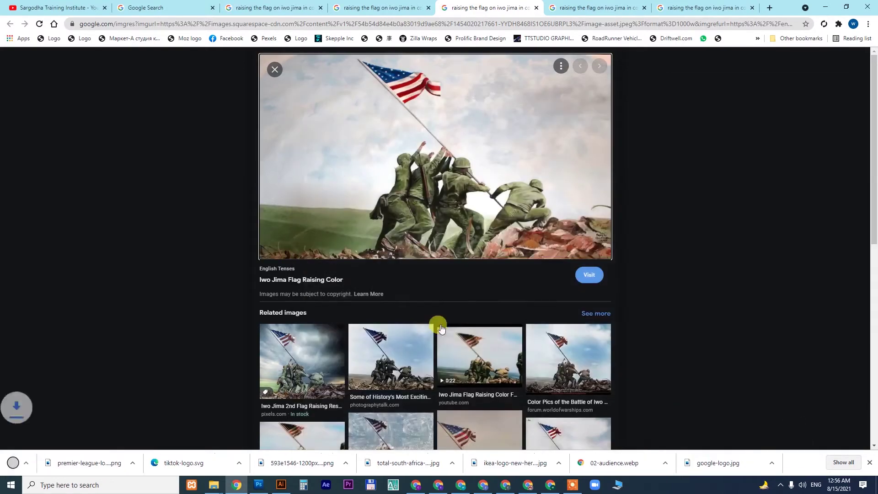
Preview the related Reddit image of US Marines raising the flag and open its source page in a new tab
scroll(462, 303, "down", 7)
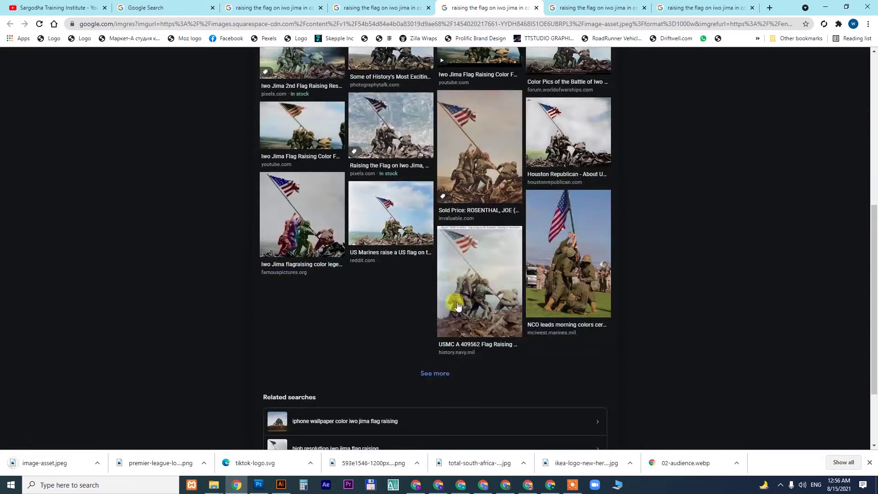
left_click(384, 223)
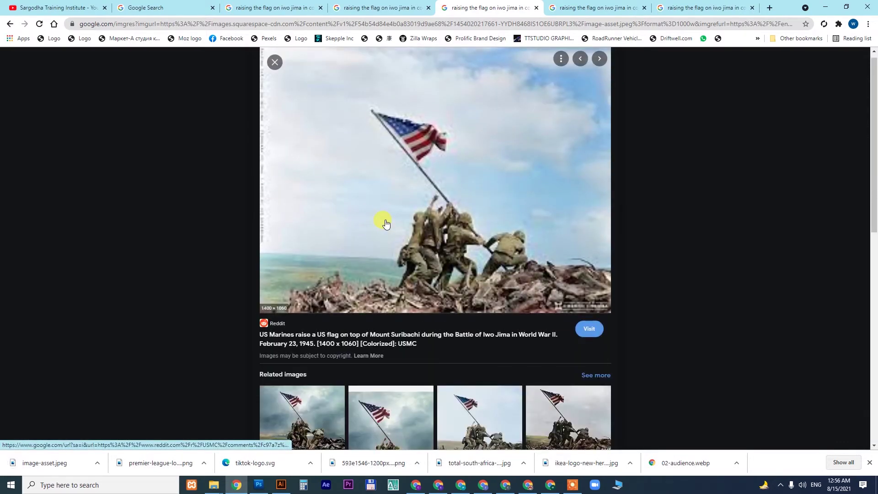
right_click(365, 161)
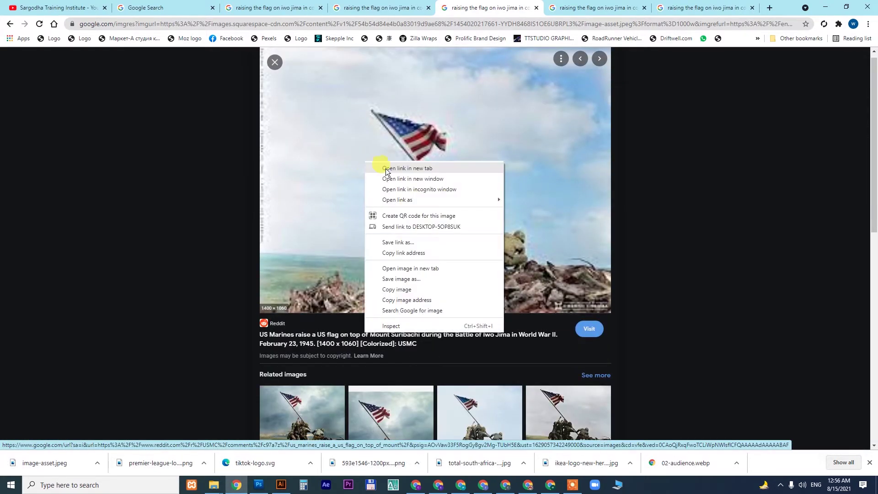
left_click(387, 169)
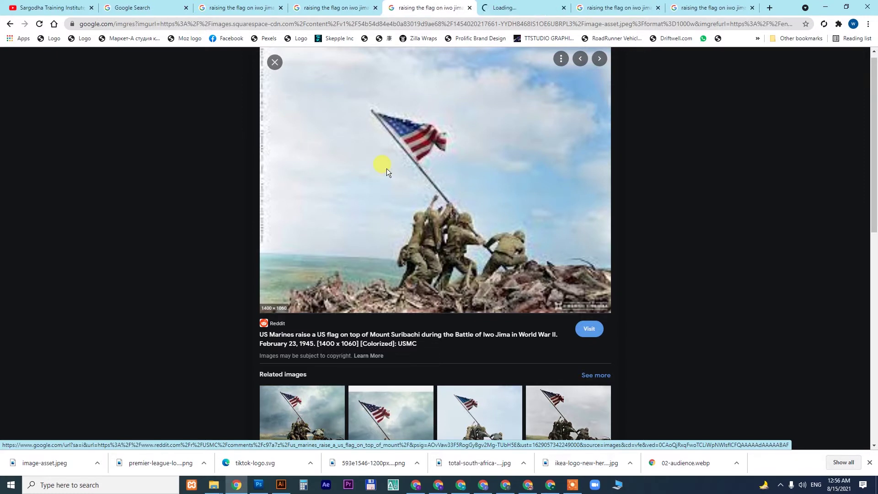
View the Reddit post of US Marines raising the flag and open its full-size picture in a new tab
left_click(517, 8)
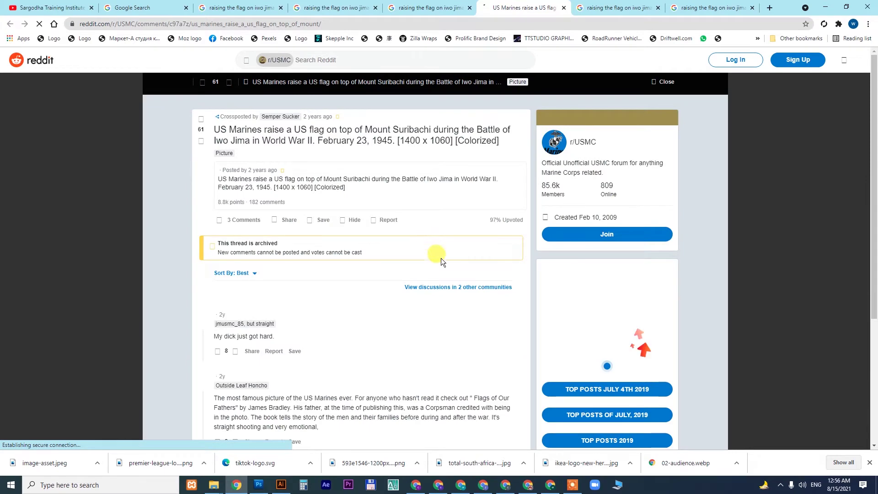
scroll(434, 274, "down", 4)
scroll(427, 305, "up", 4)
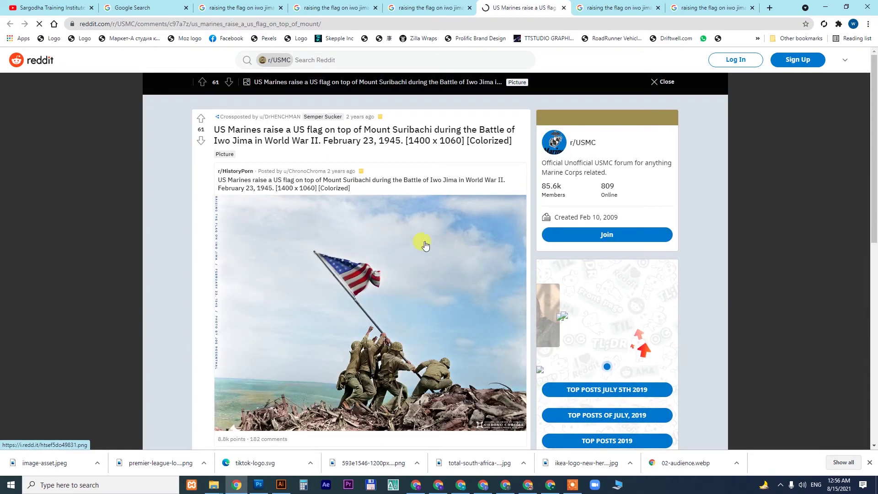
right_click(362, 231)
left_click(383, 231)
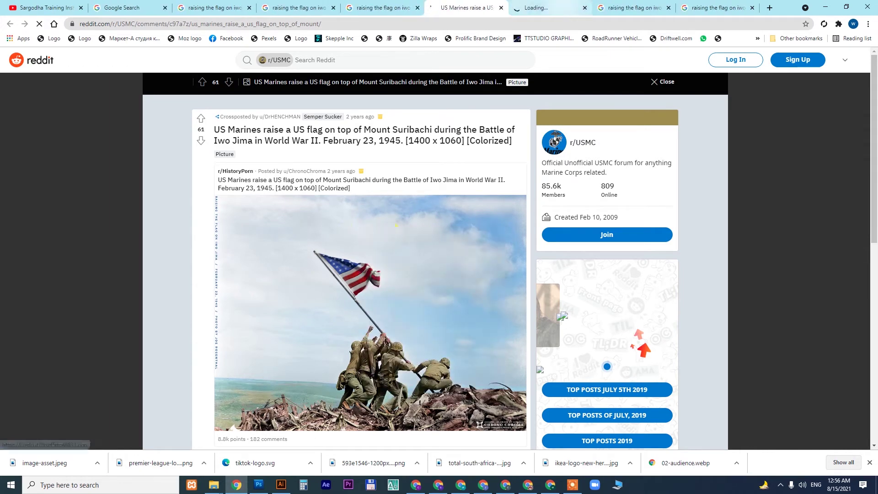
key("ctrl+Tab")
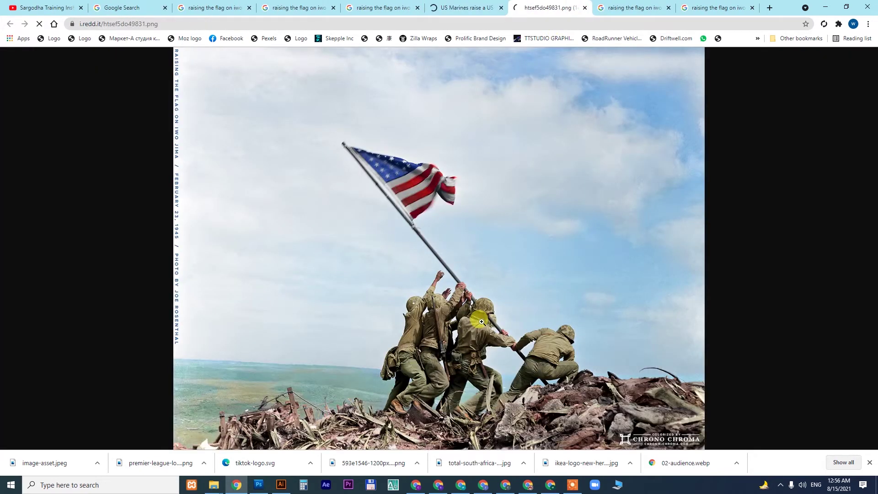
right_click(428, 230)
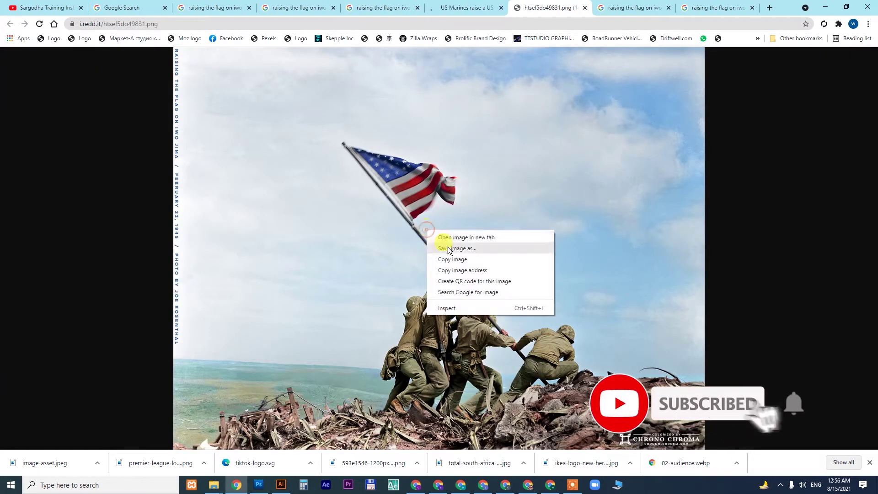
left_click(451, 247)
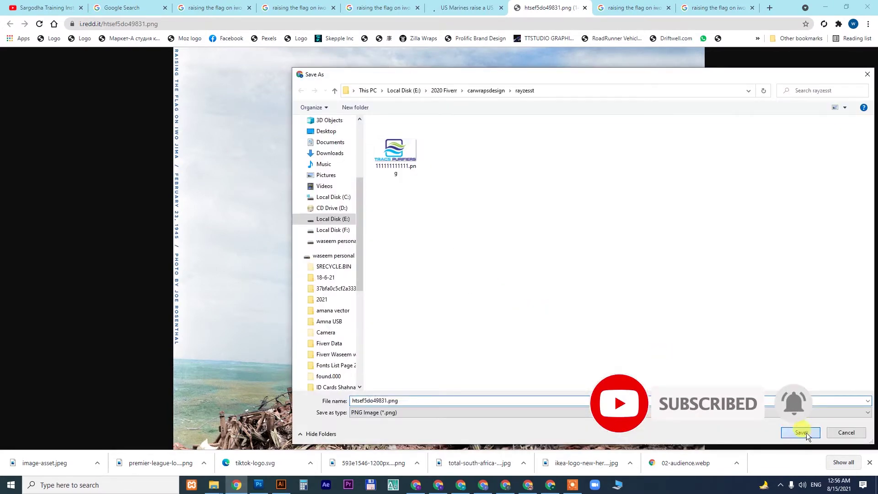
left_click(803, 432)
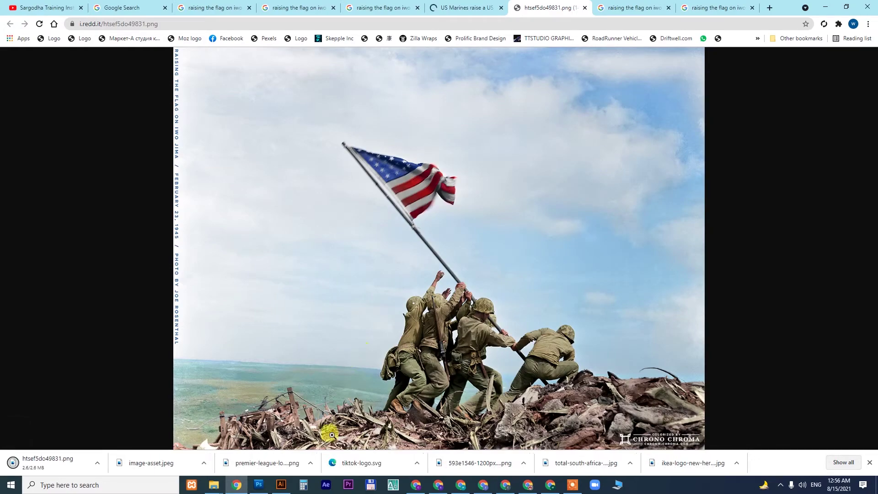
Locate htsef5do49831.png in its download folder and open it as a separate document in Photoshop
left_click(258, 487)
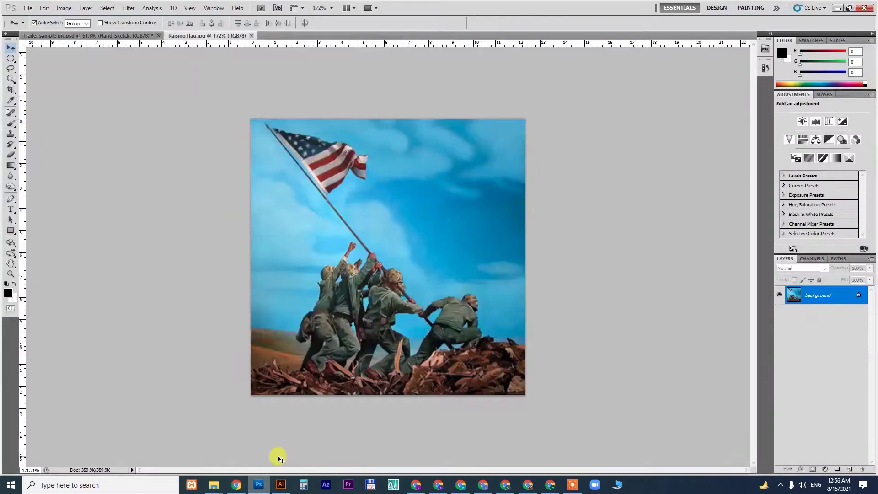
left_click(236, 485)
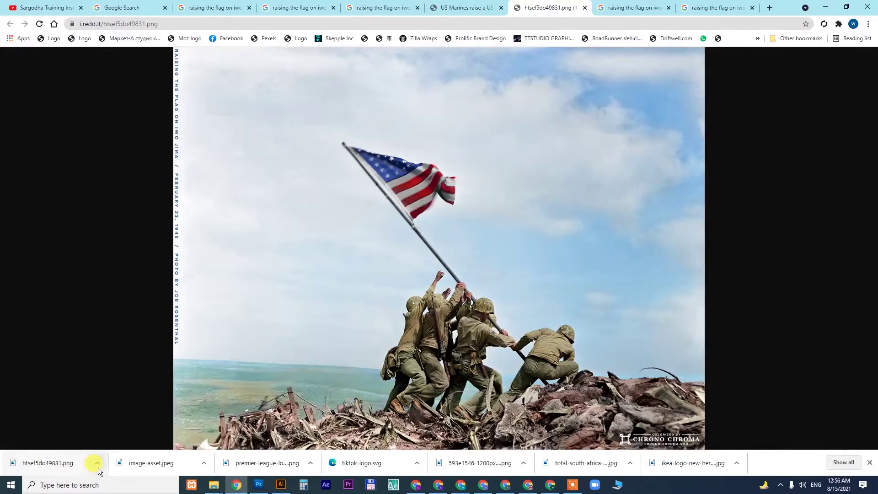
left_click(98, 467)
left_click(106, 431)
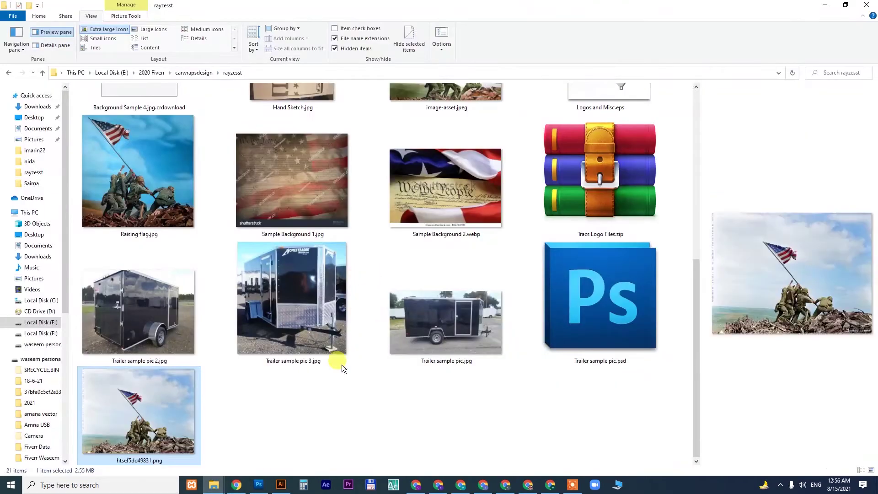
left_click_drag(151, 432, 376, 257)
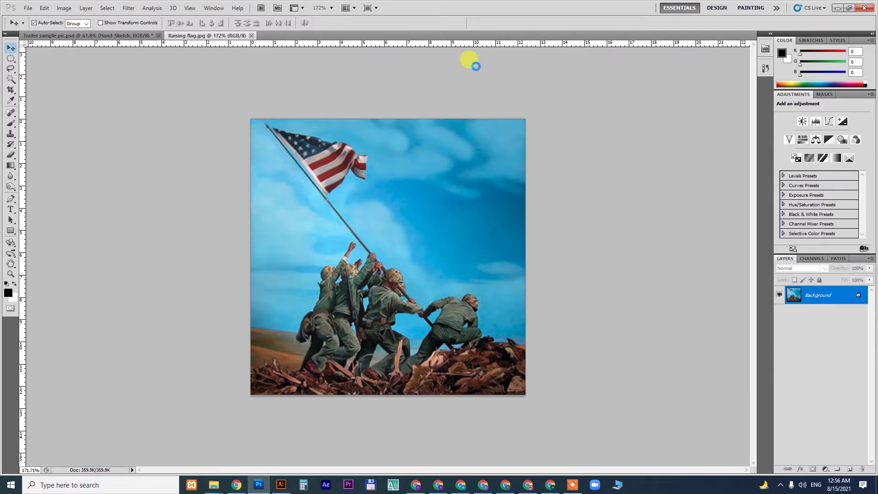
left_click_drag(468, 119, 468, 118)
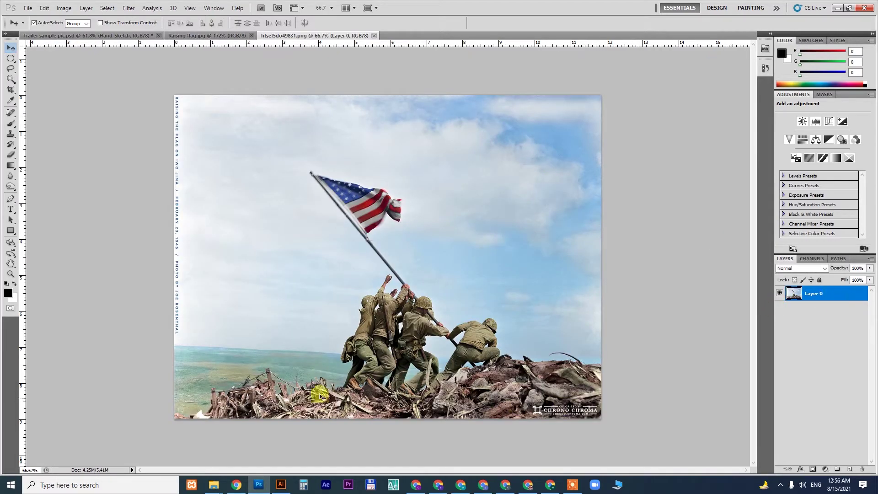
Set the Pen tool to draw paths instead of shape layers and begin outlining the rubble from the photo's lower-left corner
key("z")
left_click_drag(202, 416, 284, 253)
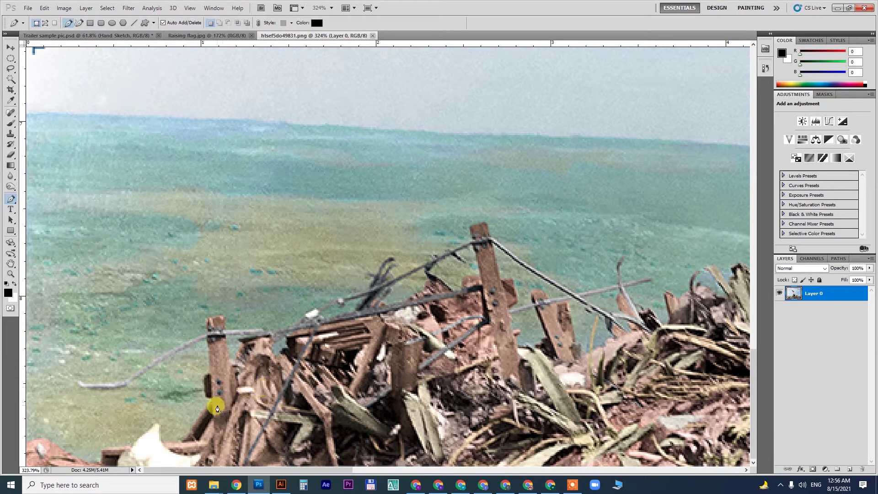
left_click(40, 441)
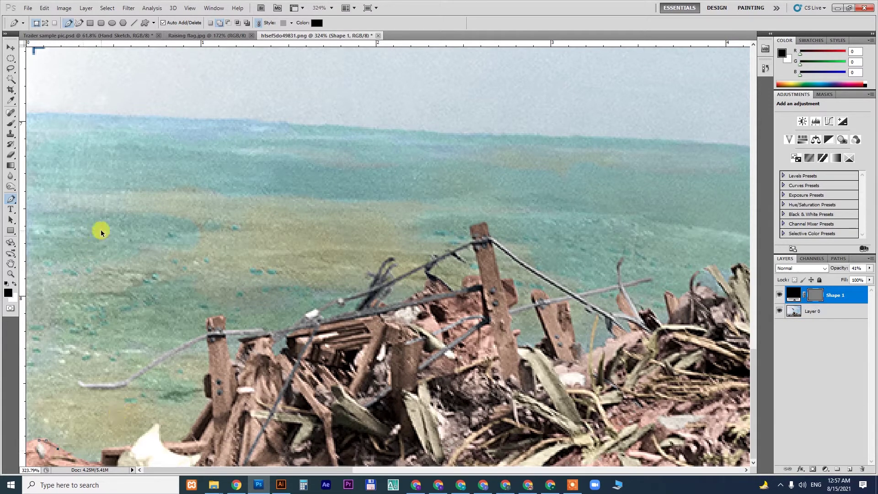
key("ctrl+z")
left_click(46, 22)
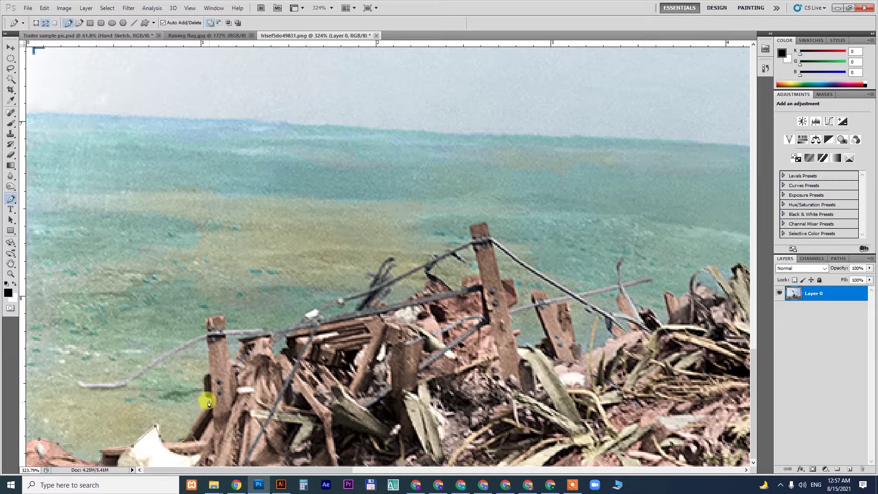
scroll(243, 328, "right", 5)
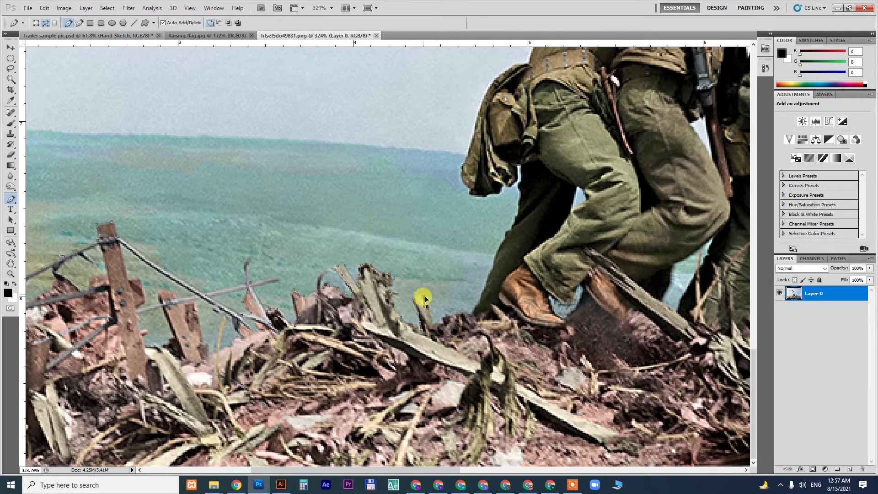
Continue the pen path up the leftmost soldier's leg, pouch, back and helmet
scroll(487, 308, "up", 5, "alt")
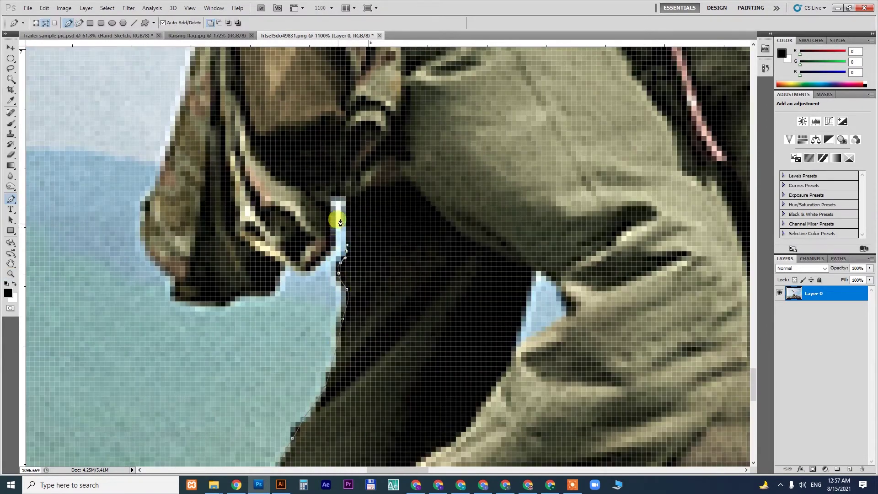
scroll(163, 318, "up", 5)
left_click_drag(324, 72, 201, 355)
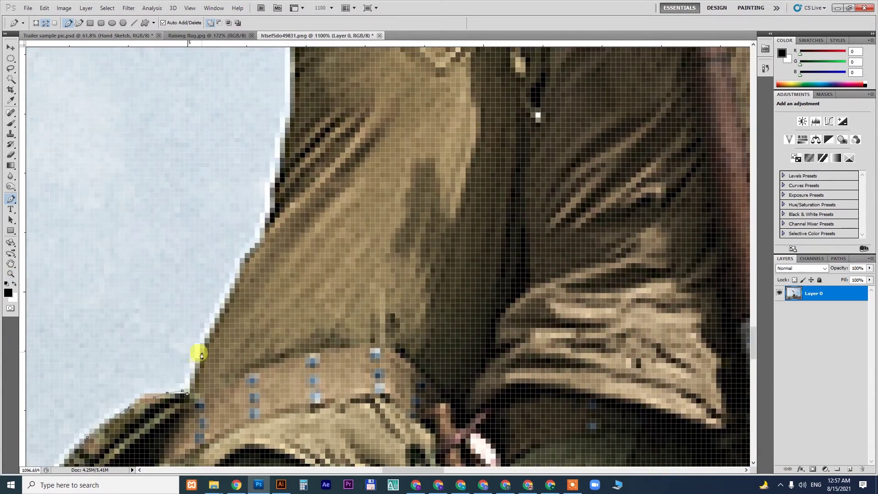
scroll(201, 356, "up", 10)
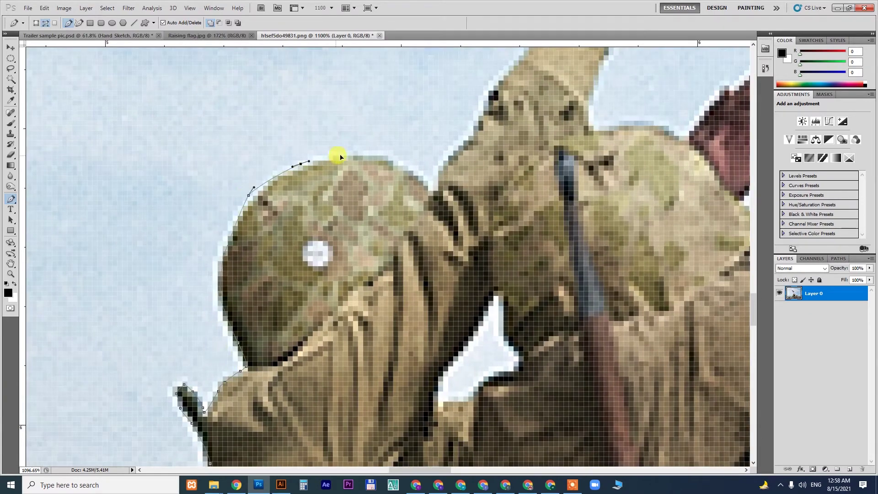
Extend the pen path around the raised hands and along the flagpole's underside to its tip
left_click_drag(340, 157, 228, 336)
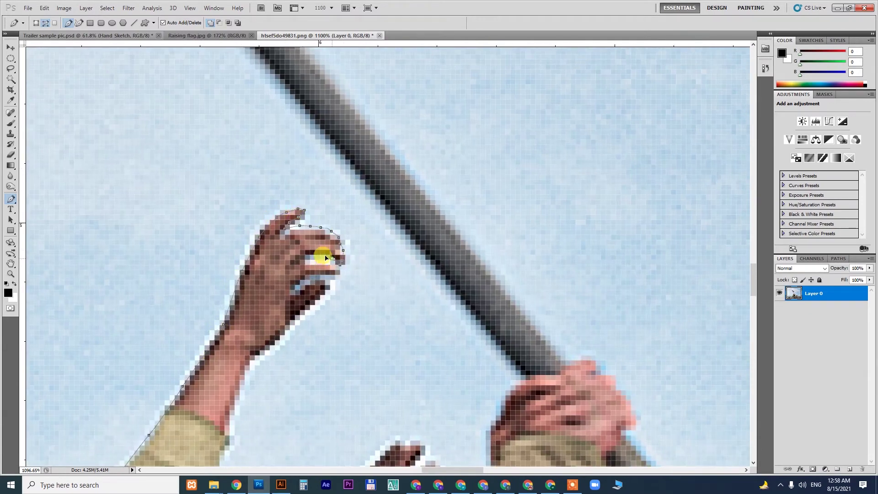
left_click_drag(312, 287, 375, 255)
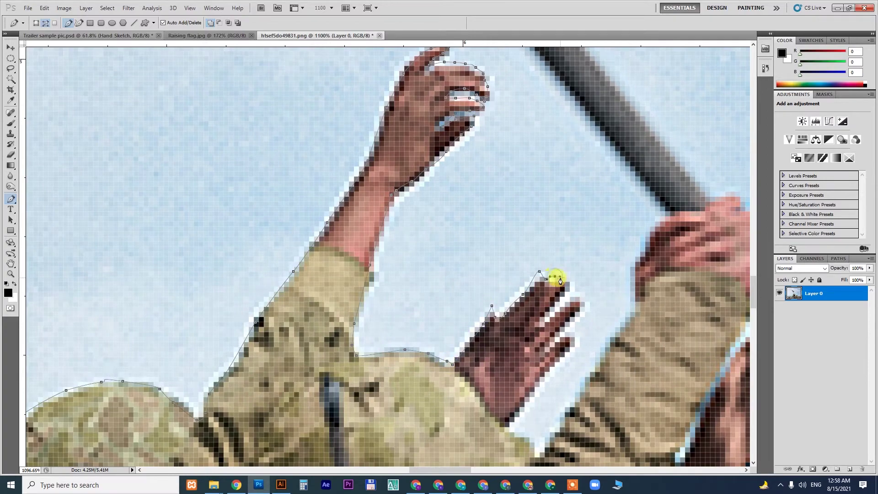
left_click_drag(548, 337, 411, 106)
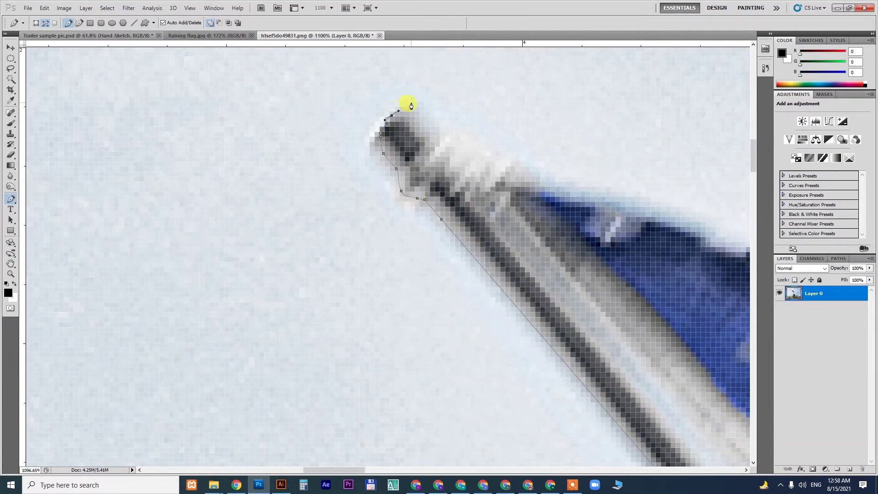
Trace the pen path around the flag's edge and back down the flagpole to the gripping hands
scroll(411, 106, "right", 10)
left_click_drag(345, 265, 458, 335)
left_click_drag(605, 349, 292, 131)
scroll(426, 310, "down", 10)
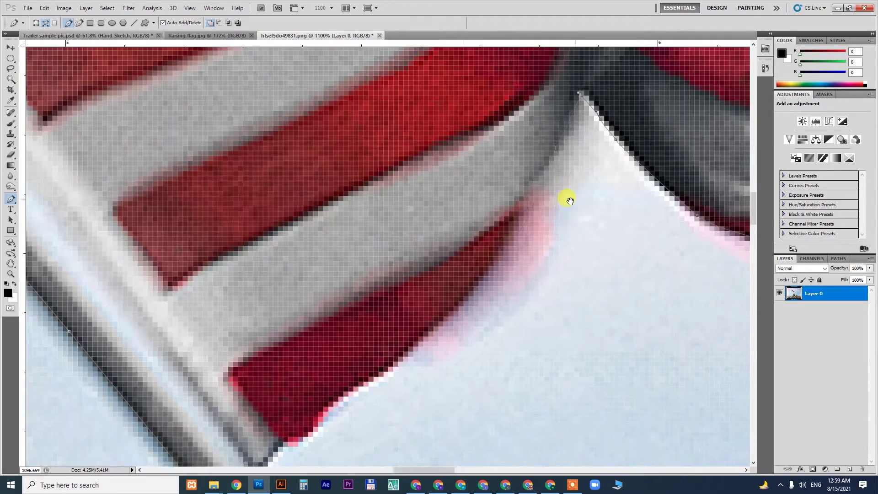
scroll(321, 239, "down", 5)
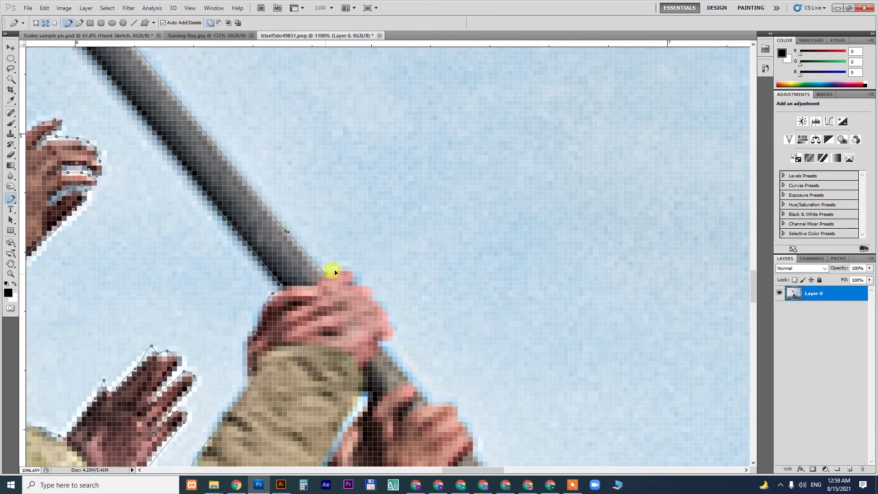
Continue the pen path over the front soldier's helmet and arm, and around the crouching soldier's arm, helmet and chest
scroll(503, 266, "down", 4)
scroll(503, 266, "right", 5)
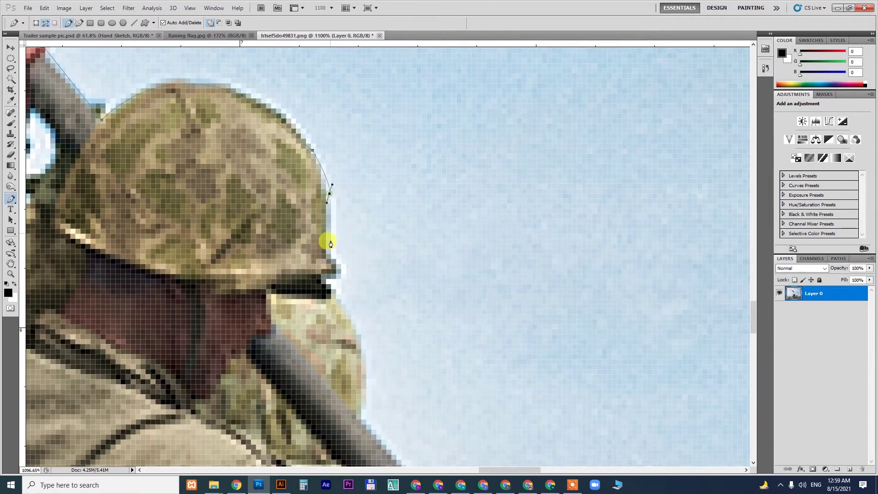
left_click(323, 247)
scroll(323, 239, "down", 4)
scroll(466, 346, "down", 5)
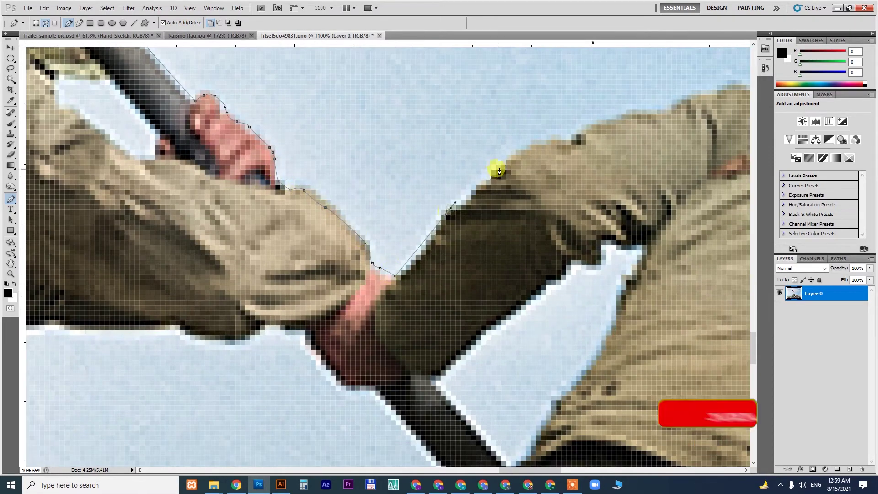
scroll(496, 169, "down", 5)
scroll(373, 143, "right", 5)
scroll(447, 210, "down", 10)
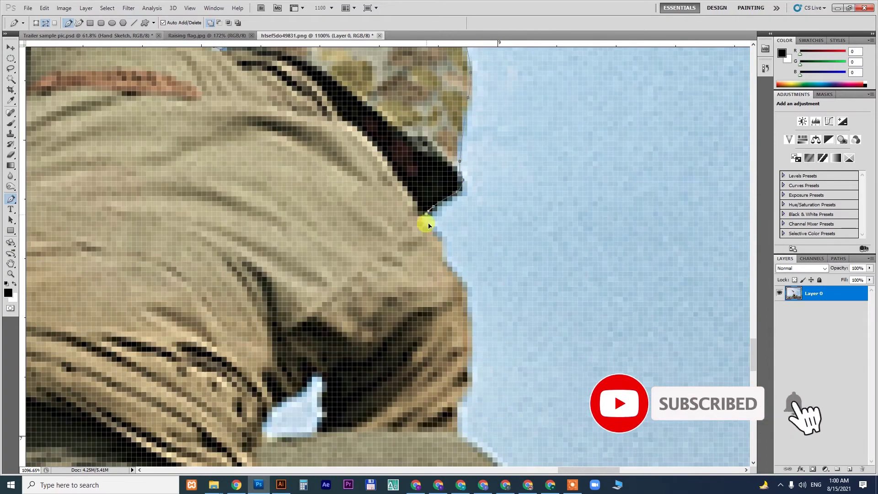
Trace the pen path past the crouching soldier's knee and onto the top edge of the adjoining rocks
scroll(280, 182, "right", 3)
left_click(395, 319)
left_click(448, 301)
left_click(469, 305)
left_click(531, 358)
left_click(533, 373)
left_click_drag(589, 404, 265, 217)
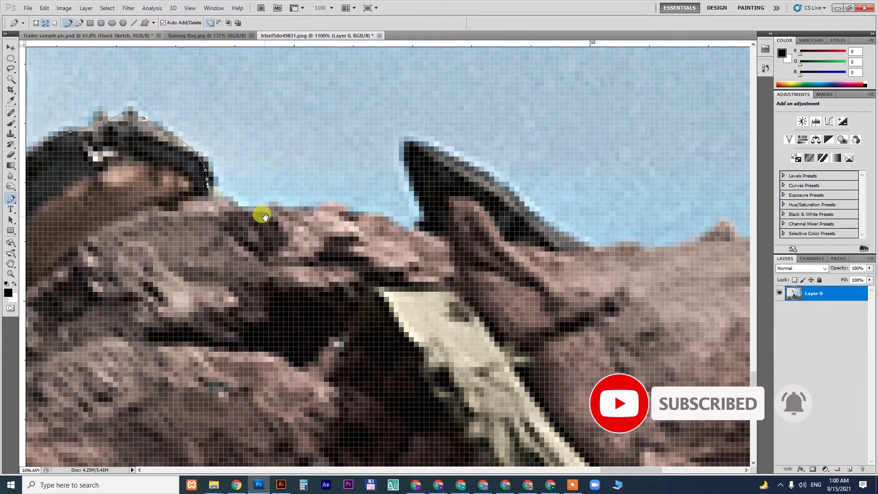
Close the pen path along the remaining rubble and below the photo, and isolate the outlined group on its own layer
scroll(446, 155, "down", 5)
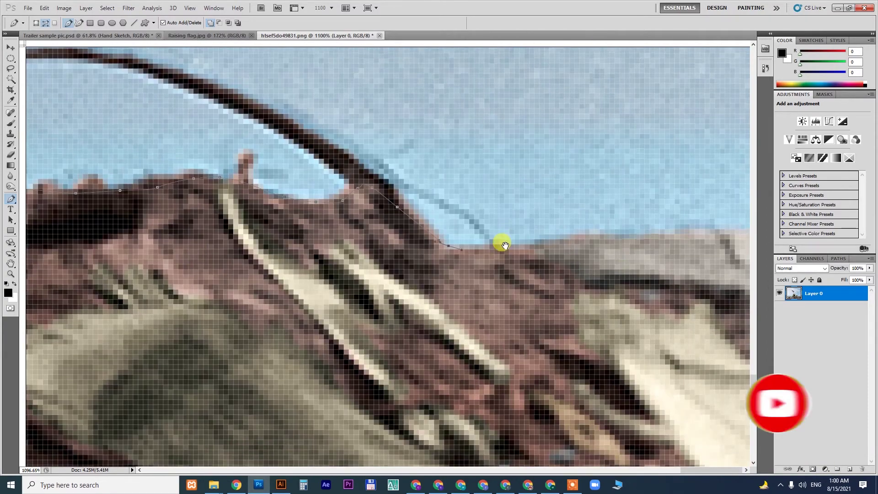
scroll(503, 255, "down", 5)
scroll(632, 306, "left", 15)
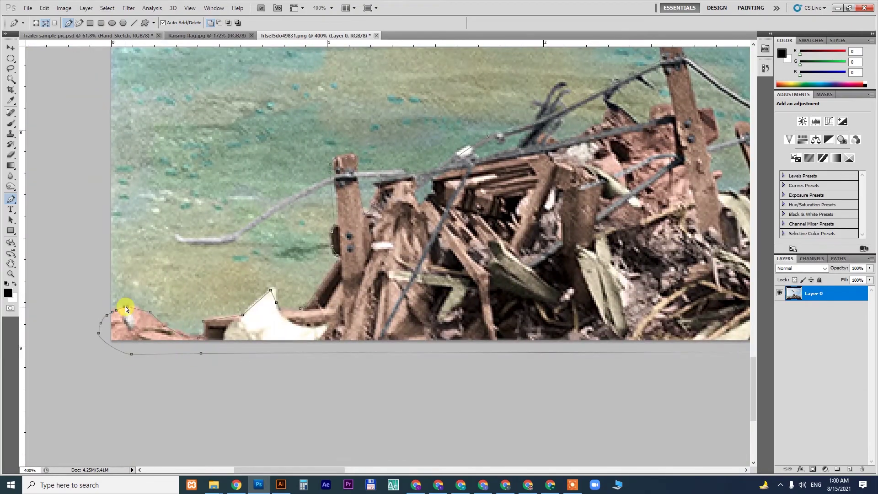
key("ctrl+0")
key("ctrl+j")
Outline the triangular background gap between the front soldier's legs with the Pen tool and delete it
scroll(421, 314, "up", 10)
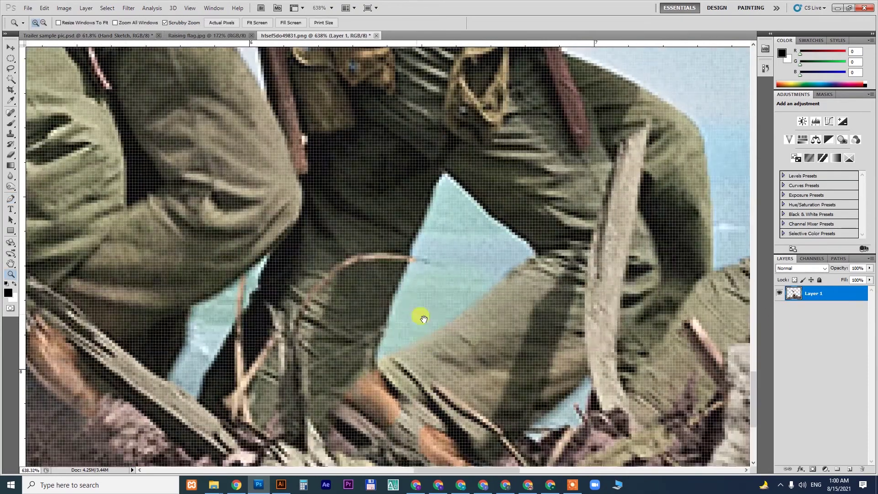
left_click(445, 172)
key("ctrl+Return")
key("Delete")
key("ctrl+d")
scroll(232, 286, "down", 1)
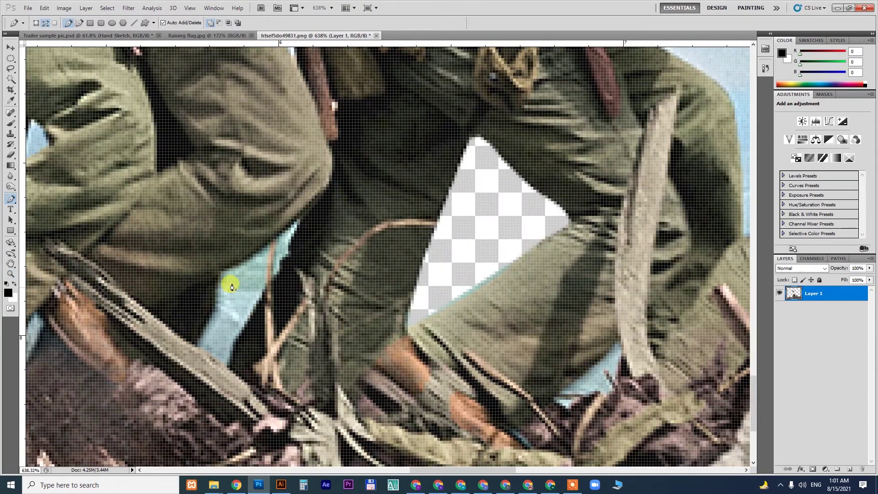
Remove the narrow background gap behind the second soldier's knee using the Magic Wand with a tolerance of 5
key("ctrl+0")
scroll(313, 343, "up", 5)
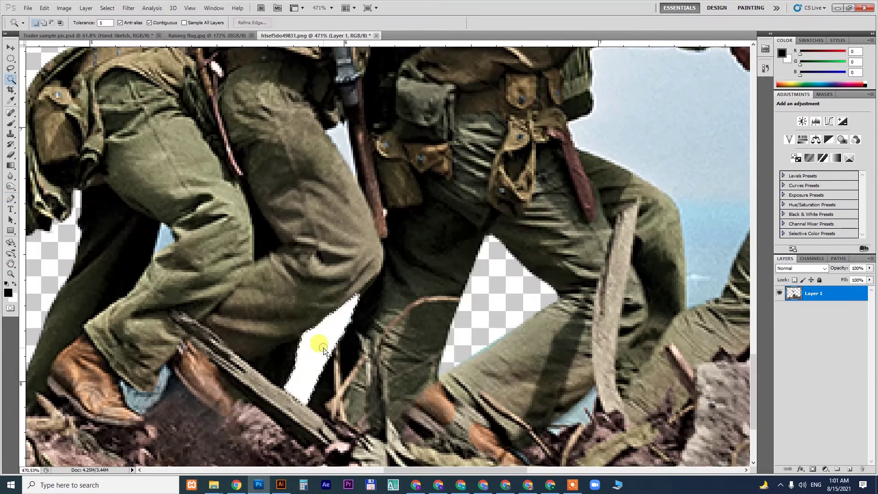
scroll(355, 300, "up", 3)
key("w")
left_click(366, 283)
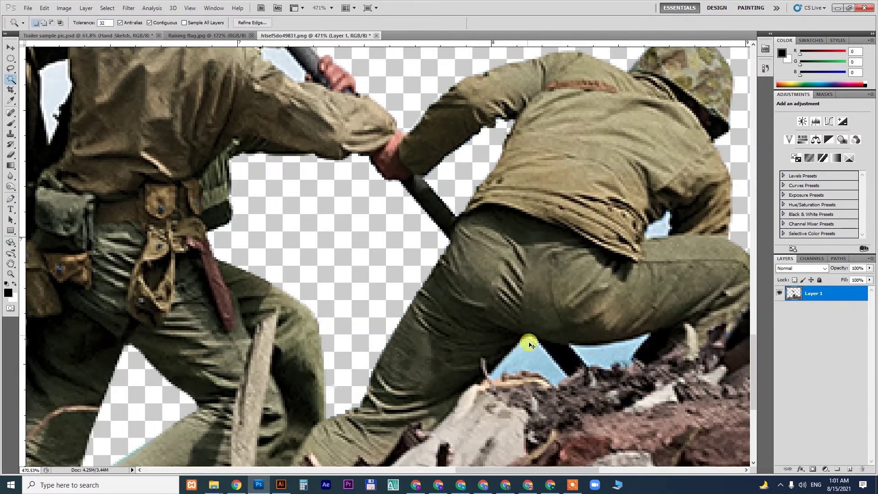
key("ctrl+d")
Remove the blue background gaps beneath the crouching soldier using the Magic Wand with a tolerance of 32
type("32")
key("Return")
key("ctrl+0")
scroll(582, 271, "up", 5)
left_click(583, 272)
scroll(451, 289, "up", 10)
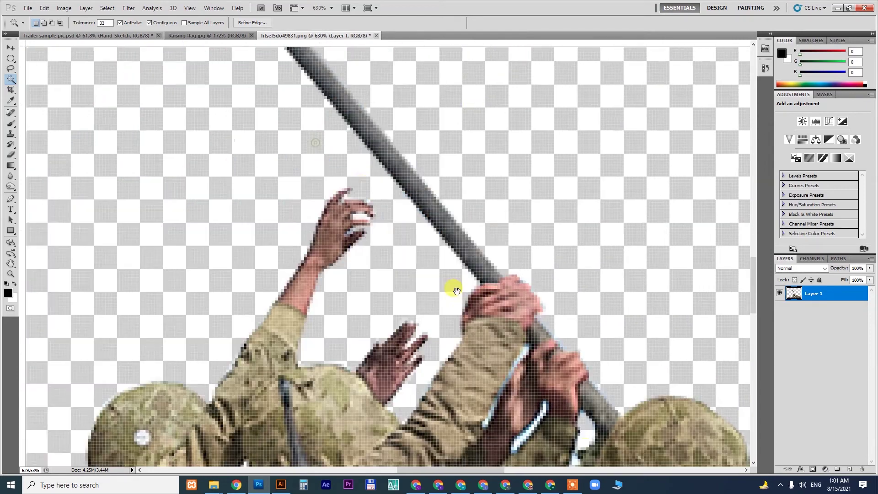
Bring the flag-raising cutout into the trailer document and place it over the lower rear of the trailer's side
key("ctrl+0")
key("v")
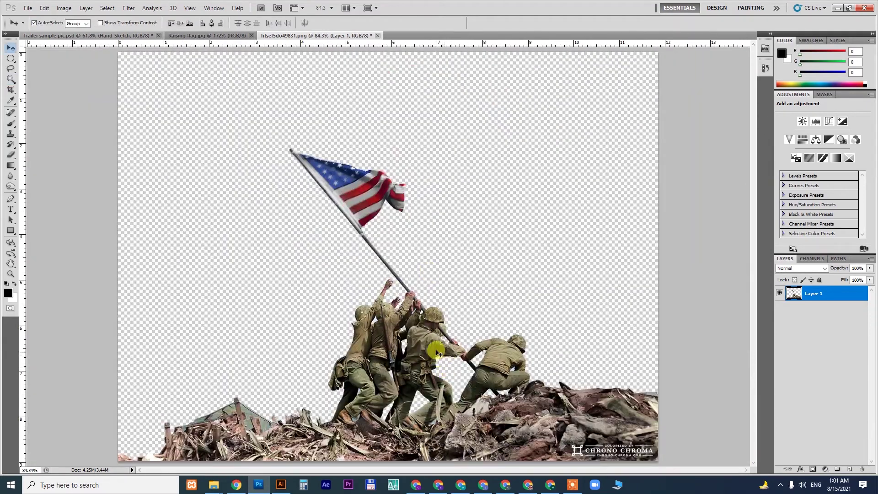
mouse_move(436, 349)
left_mouse_down()
mouse_move(418, 221)
mouse_move(157, 94)
mouse_move(196, 69)
mouse_move(114, 33)
mouse_move(175, 136)
mouse_move(284, 212)
left_mouse_up()
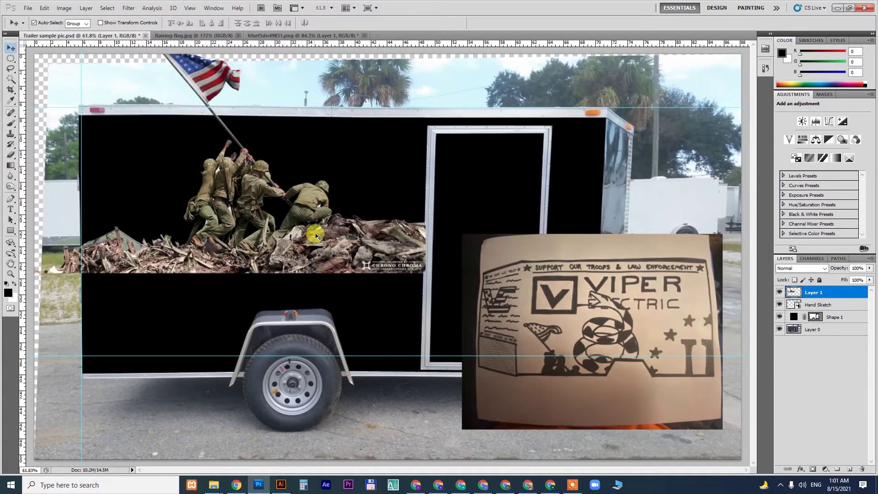
left_click_drag(316, 236, 259, 344)
Move the soldiers' layer below Hand Sketch and clip it to the black Shape 1 panel
left_click(605, 296)
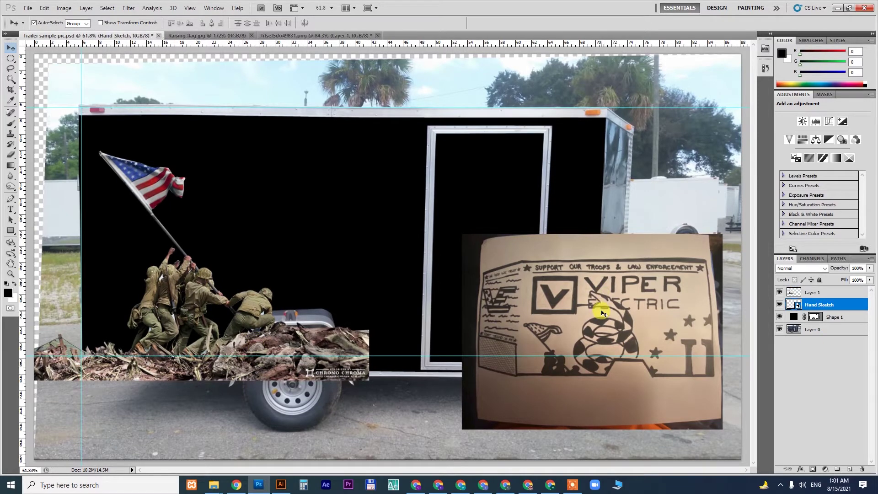
left_click(237, 325)
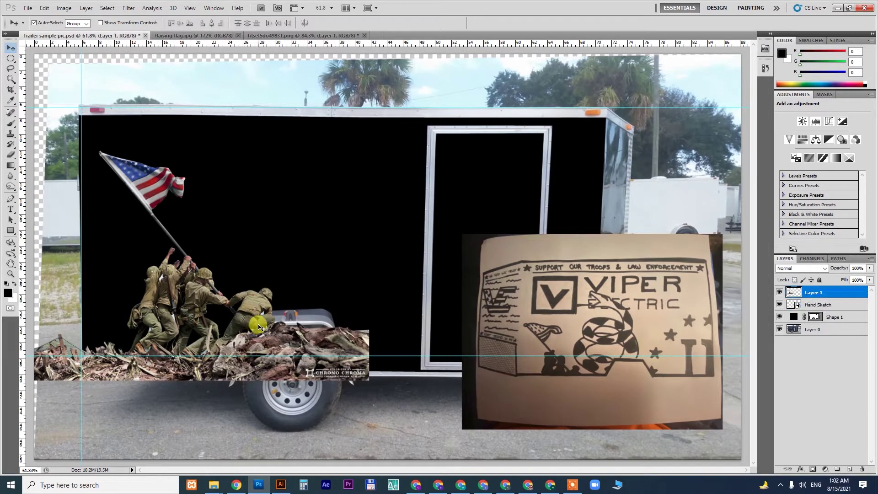
key("ctrl+bracketleft")
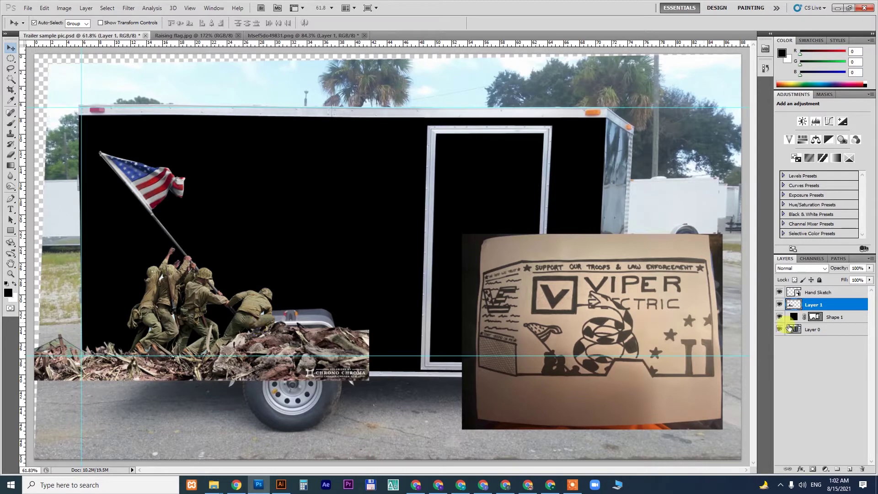
left_click(849, 310, "alt")
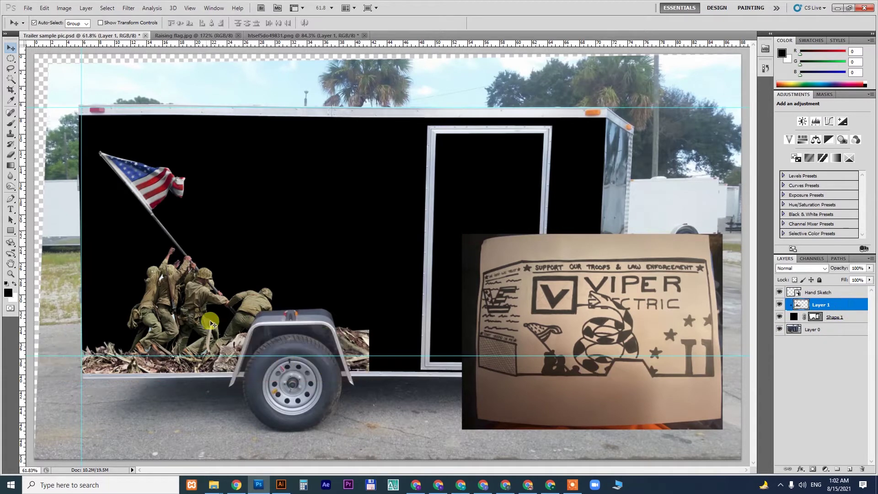
Shift the soldiers slightly toward the trailer's rear edge and convert their layer to a smart object
left_click_drag(259, 302, 246, 303)
key("ctrl+t")
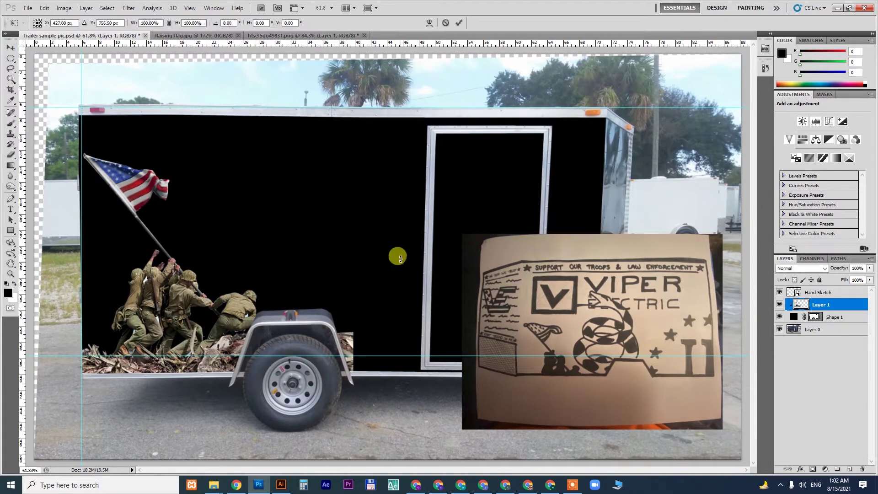
key("Return")
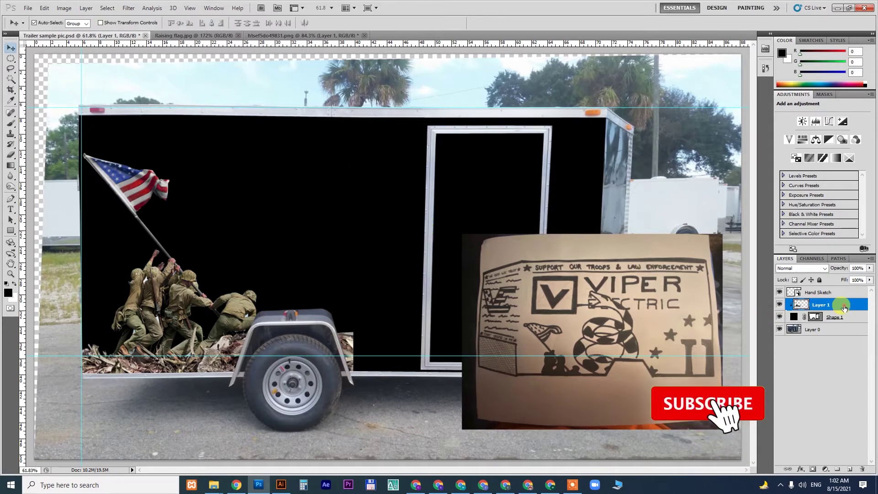
right_click(821, 305)
left_click(829, 150)
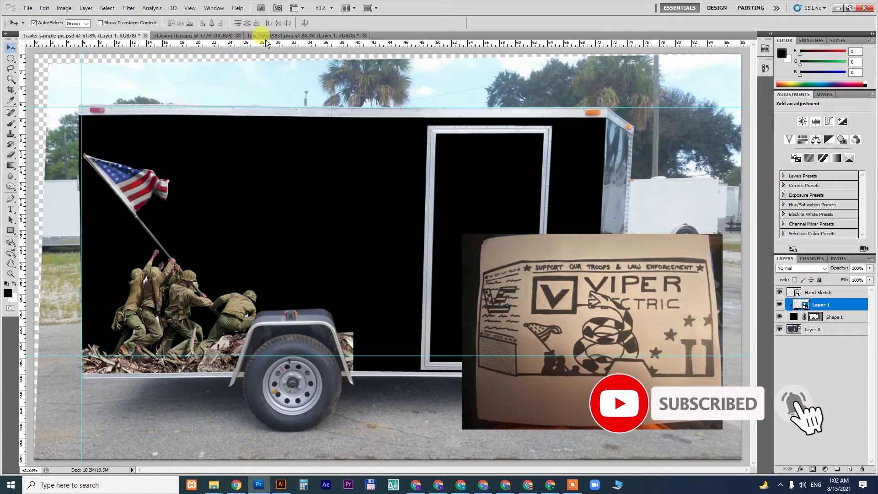
Save the cutout document htsef5do49831.png and return to the trailer document
left_click(278, 36)
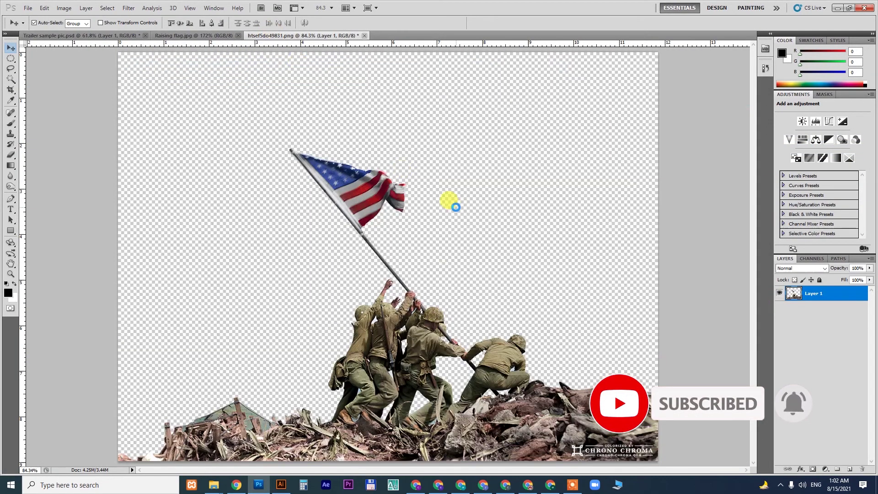
key("ctrl+s")
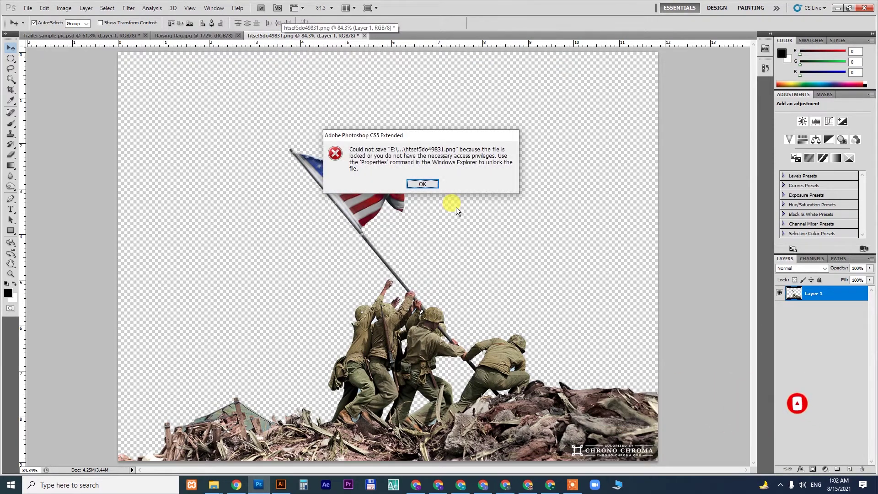
key("Return")
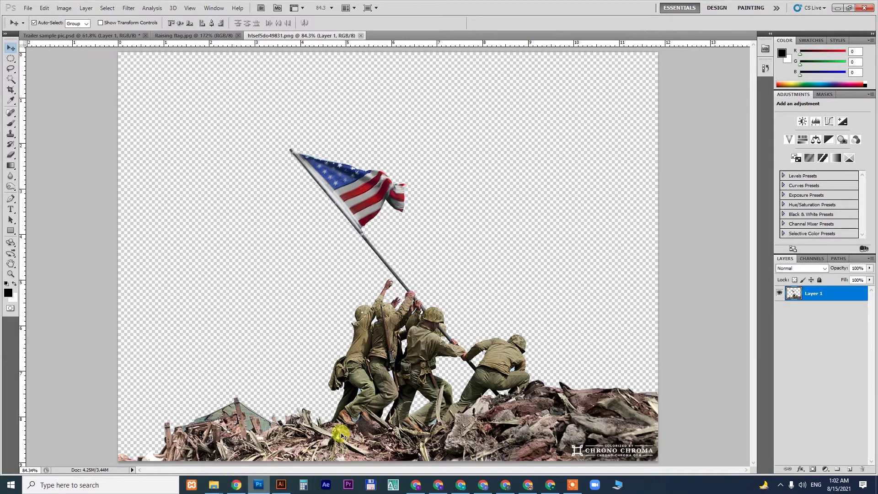
left_click(80, 36)
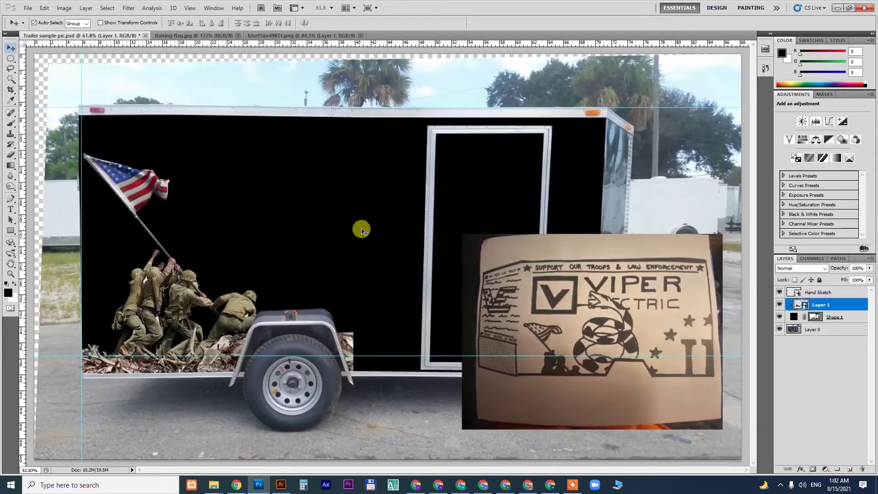
Add a layer mask to the soldiers and brush out the white gap between the two rear soldiers' torsos in black
key("z")
left_click_drag(163, 306, 296, 304)
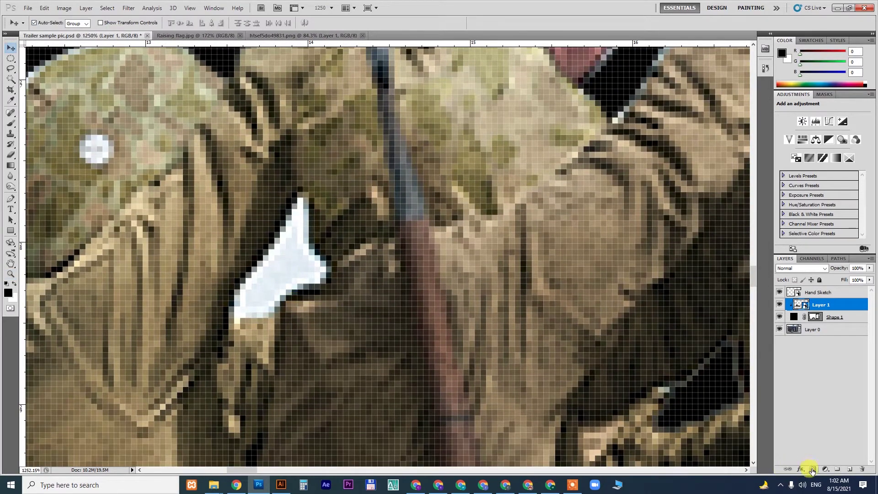
left_click(812, 469)
left_click(298, 281)
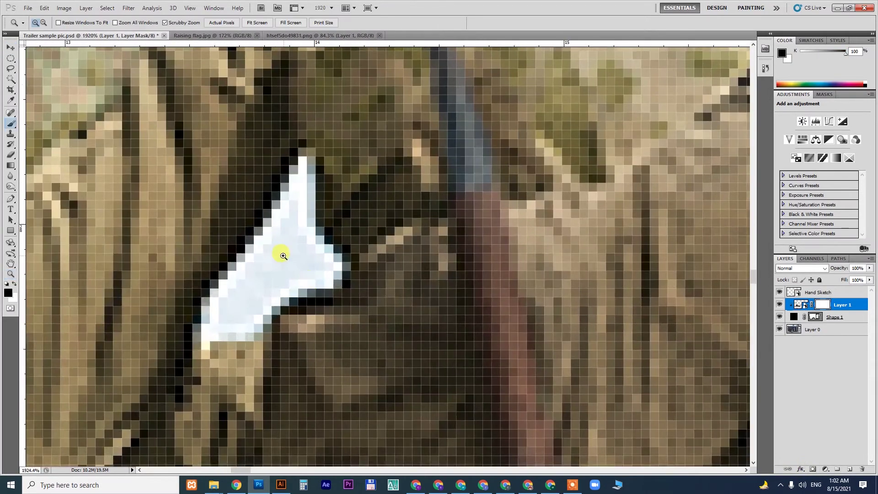
key("b")
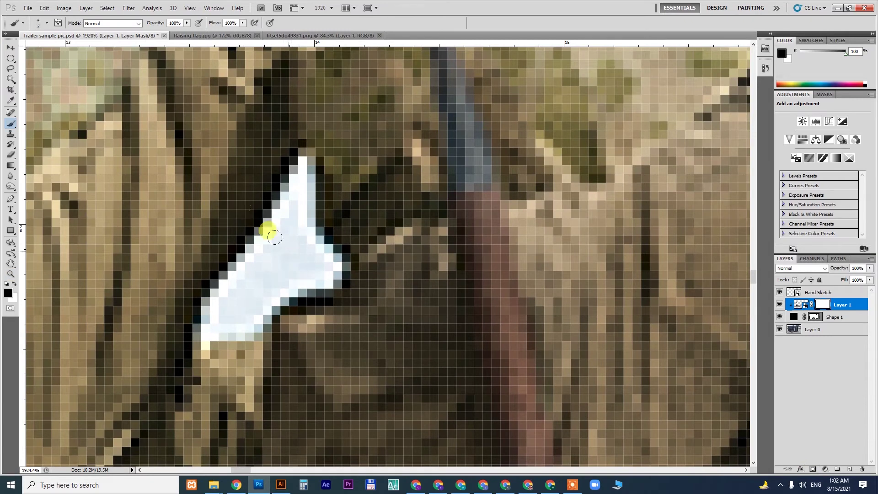
mouse_move(288, 212)
left_mouse_down()
mouse_move(299, 162)
mouse_move(209, 294)
mouse_move(197, 330)
mouse_move(242, 317)
mouse_move(328, 266)
mouse_move(302, 230)
mouse_move(306, 208)
mouse_move(247, 292)
mouse_move(277, 285)
mouse_move(291, 161)
mouse_move(294, 180)
mouse_move(209, 311)
mouse_move(234, 321)
mouse_move(325, 263)
mouse_move(267, 240)
left_mouse_up()
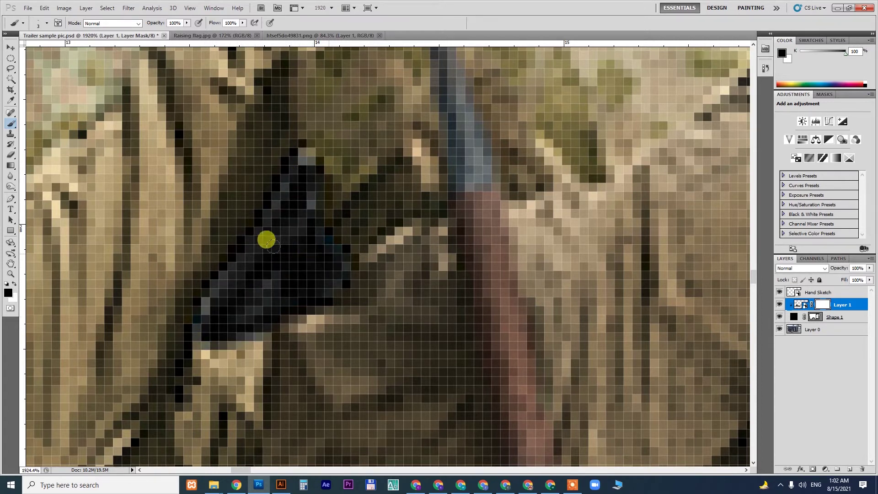
Brush out the leftover background slivers between the raised arms and the flagpole on the layer mask
key("ctrl+0")
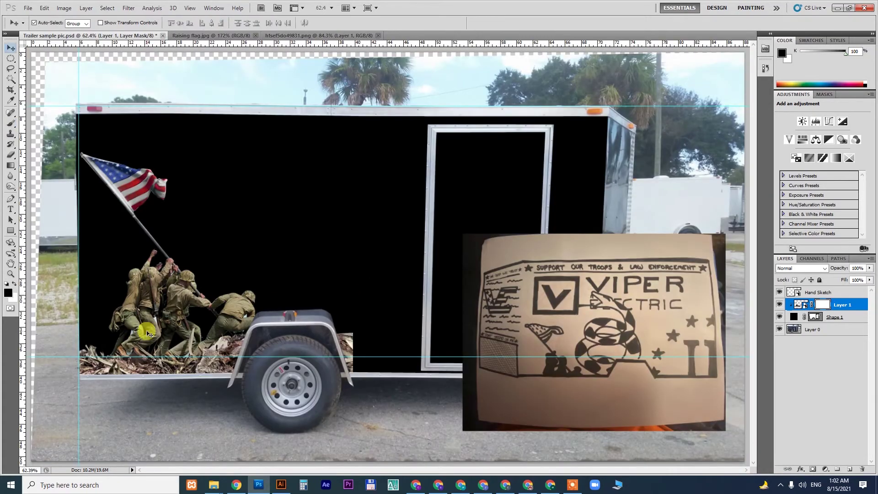
key("z")
scroll(220, 308, "up", 5)
left_click_drag(187, 367, 198, 167)
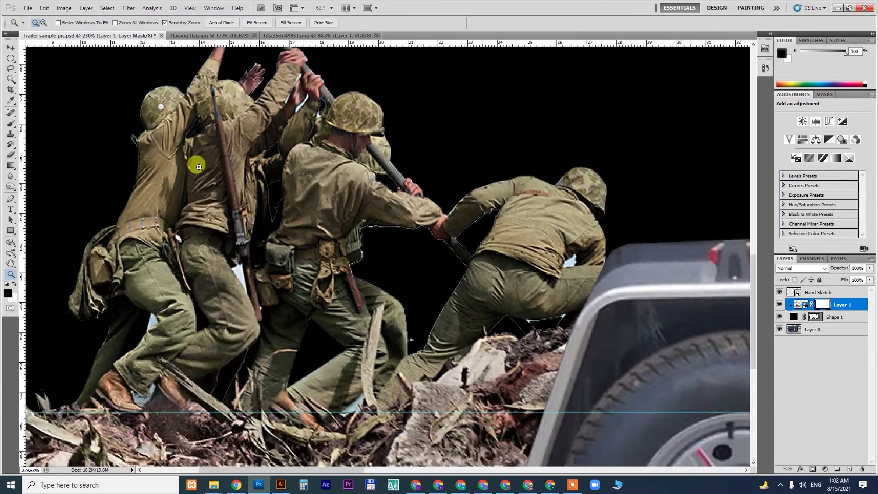
mouse_move(303, 135)
left_mouse_down()
mouse_move(313, 106)
mouse_move(373, 196)
mouse_move(378, 255)
mouse_move(323, 161)
mouse_move(284, 225)
mouse_move(219, 286)
mouse_move(249, 274)
left_mouse_up()
key("b")
left_click_drag(274, 114, 288, 182)
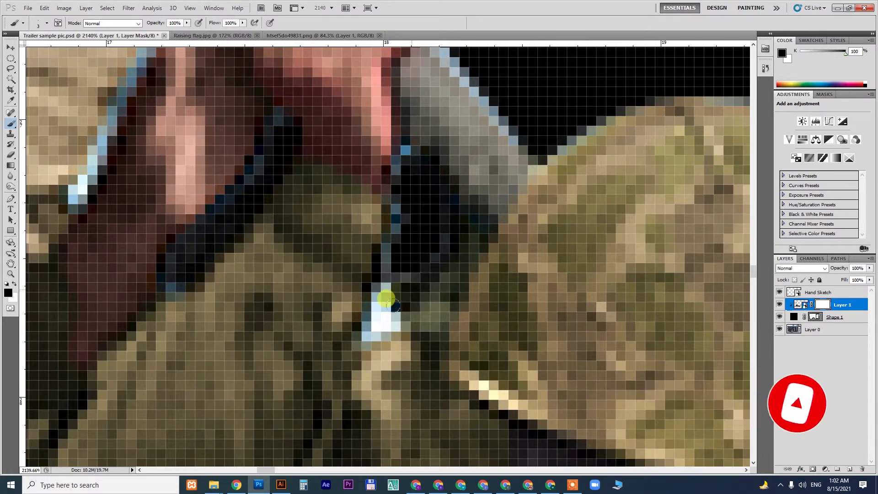
Mask out the background gap between the crouching soldier's arm, jacket and thigh with the black brush
key("ctrl+0")
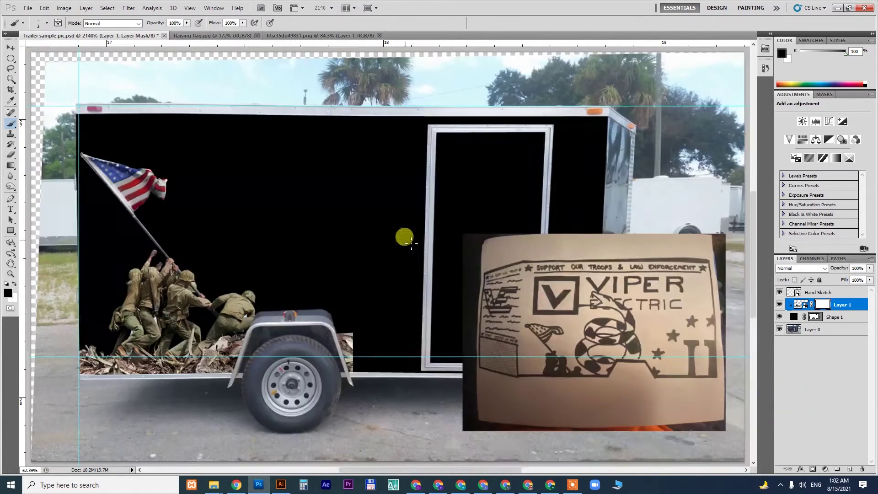
key("z")
mouse_move(203, 322)
left_mouse_down()
mouse_move(264, 355)
mouse_move(285, 357)
mouse_move(466, 270)
mouse_move(523, 303)
mouse_move(504, 279)
mouse_move(359, 235)
left_mouse_up()
key("b")
mouse_move(392, 143)
left_mouse_down()
mouse_move(366, 179)
mouse_move(336, 176)
mouse_move(297, 232)
mouse_move(399, 207)
mouse_move(371, 196)
mouse_move(335, 229)
mouse_move(382, 228)
mouse_move(310, 232)
mouse_move(391, 177)
mouse_move(401, 142)
mouse_move(408, 141)
mouse_move(411, 188)
mouse_move(394, 130)
left_mouse_up()
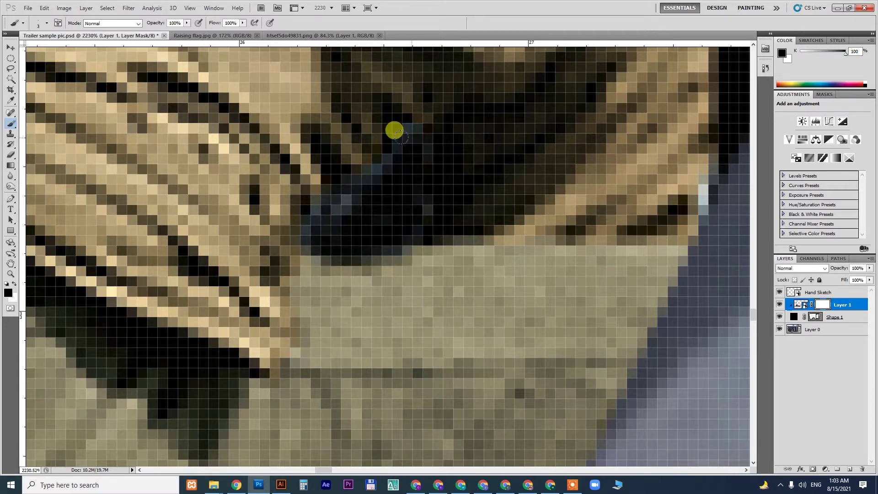
Brush stray pixels and pale edges out of the mask between the front soldier's leg and the crouching soldier's thigh
scroll(358, 304, "down", 6)
mouse_move(335, 182)
left_mouse_down()
mouse_move(544, 219)
mouse_move(555, 195)
left_mouse_up()
mouse_move(634, 140)
left_mouse_down()
mouse_move(578, 221)
mouse_move(622, 139)
mouse_move(547, 167)
mouse_move(326, 194)
mouse_move(279, 189)
mouse_move(323, 246)
mouse_move(296, 233)
mouse_move(274, 192)
mouse_move(348, 269)
left_mouse_up()
left_click_drag(416, 259, 429, 193)
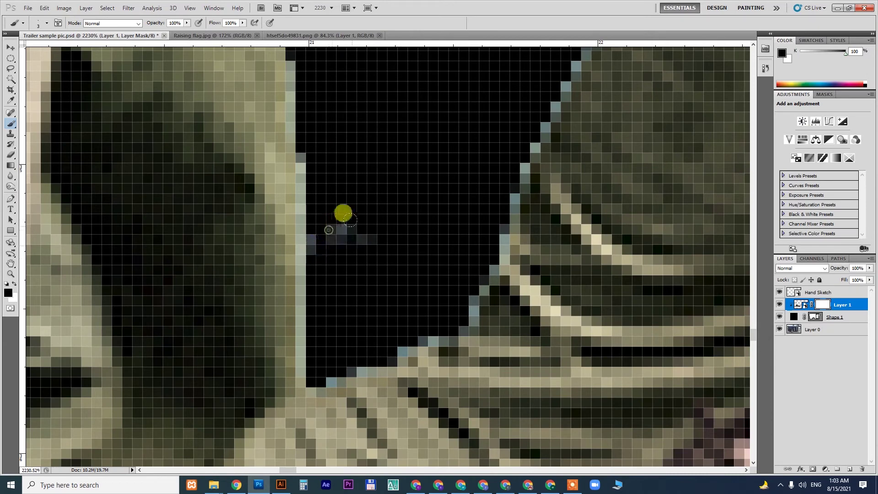
mouse_move(350, 220)
left_mouse_down()
mouse_move(294, 163)
mouse_move(282, 343)
mouse_move(408, 308)
mouse_move(439, 343)
left_mouse_up()
left_click_drag(493, 152, 390, 268)
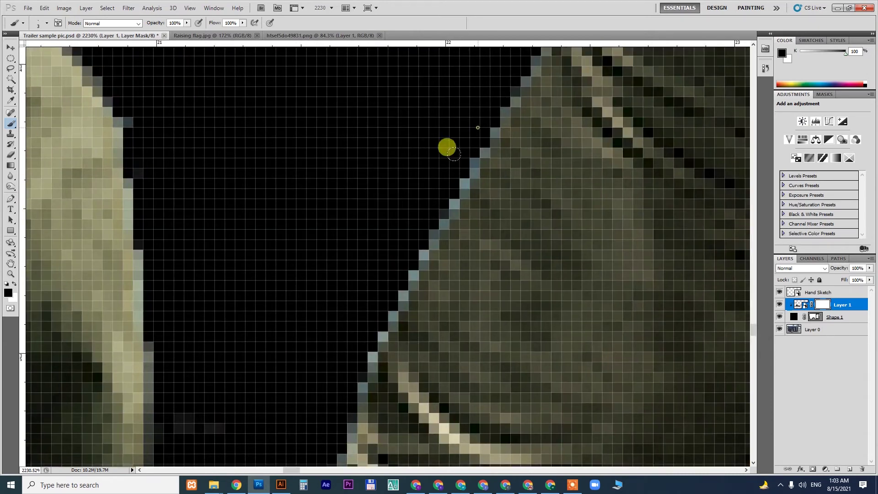
left_click_drag(453, 154, 358, 322)
Move the Hand Sketch reference slightly toward the rear of the trailer
key("ctrl+0")
key("v")
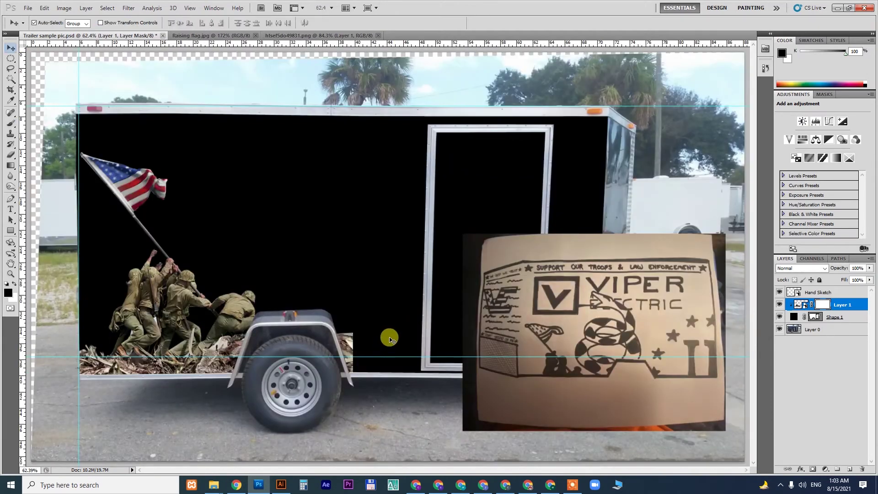
left_click(620, 298)
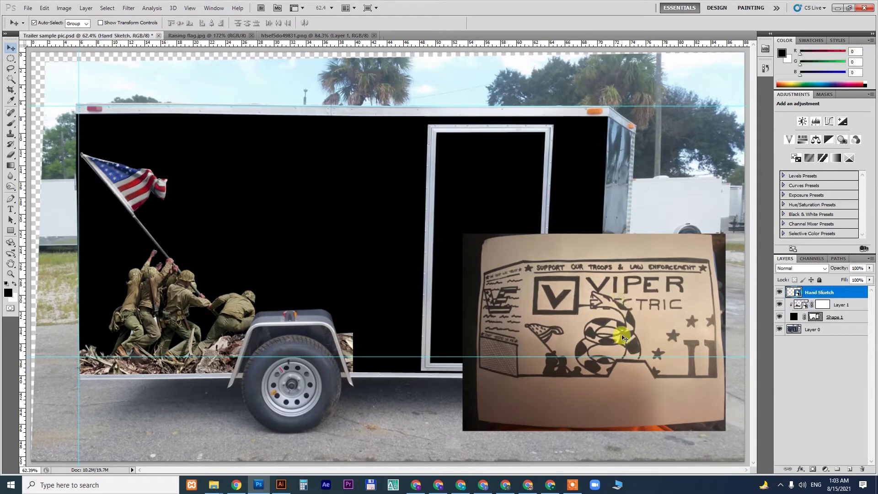
mouse_move(627, 333)
left_mouse_down()
mouse_move(614, 349)
mouse_move(620, 344)
mouse_move(538, 339)
mouse_move(581, 333)
left_mouse_up()
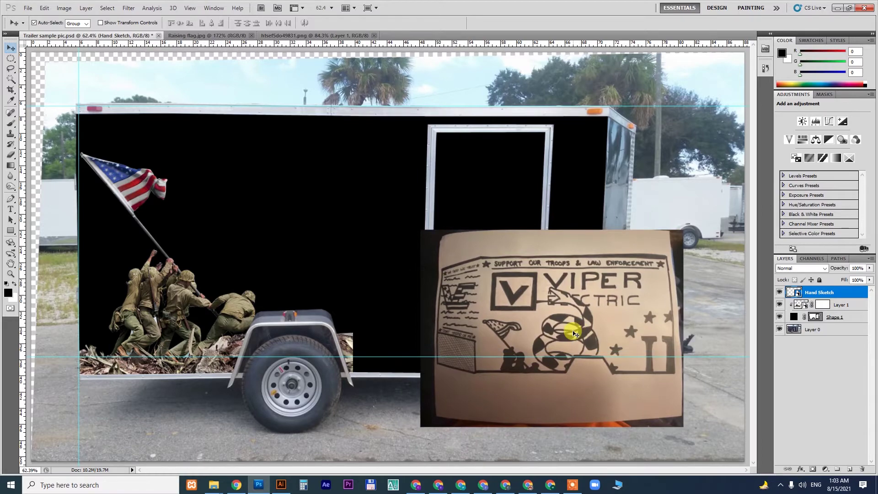
Copy the Viper Electric logo from the Illustrator artwork and paste it as a Smart Object into the trailer document in Photoshop
left_click(280, 485)
left_click_drag(493, 288, 451, 300)
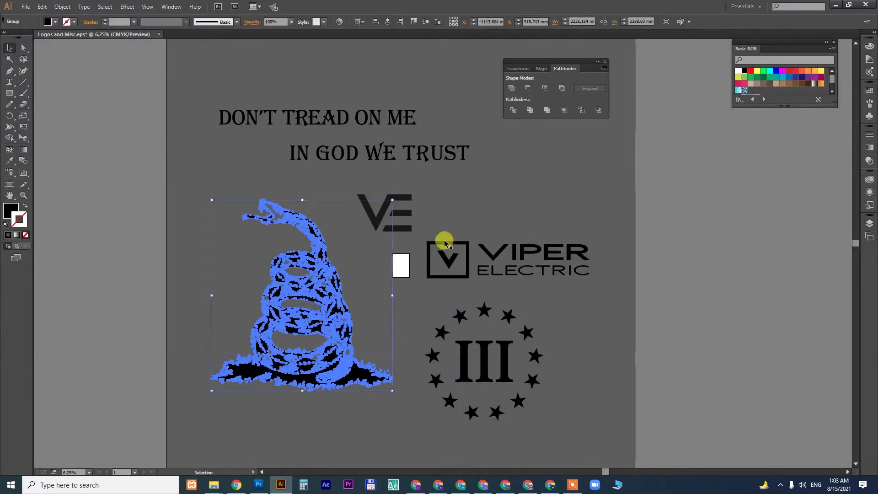
left_click(555, 277)
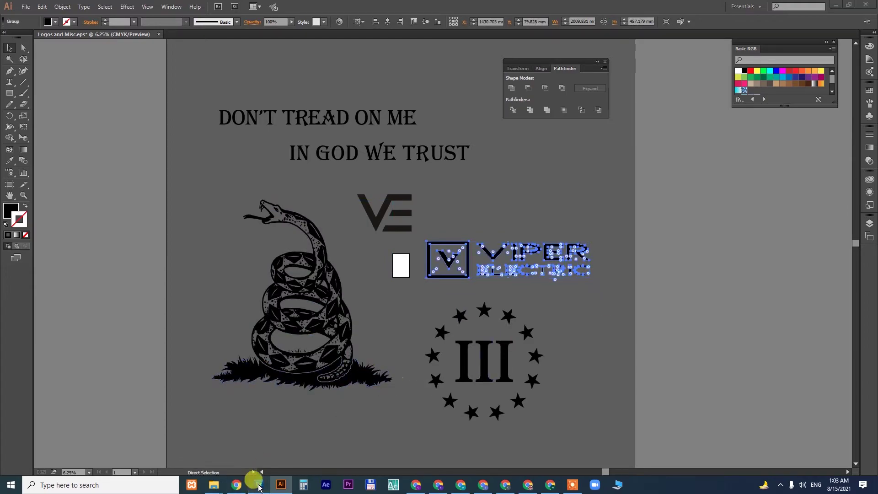
left_click(258, 484)
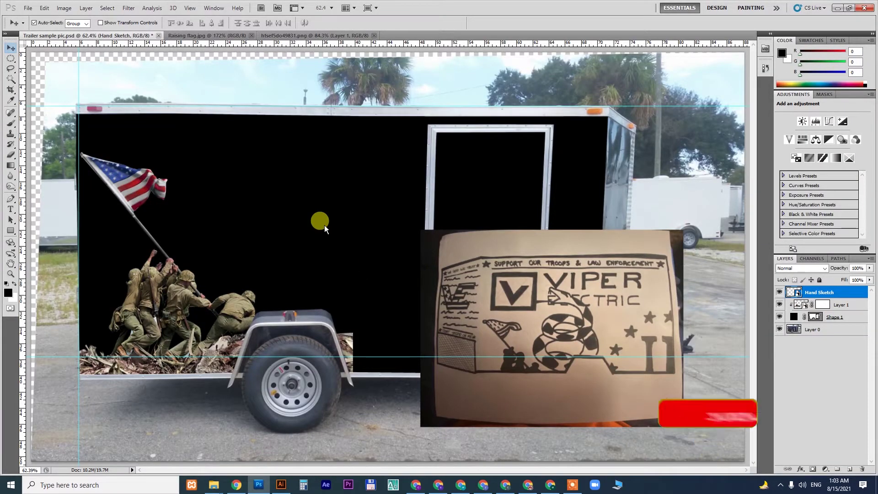
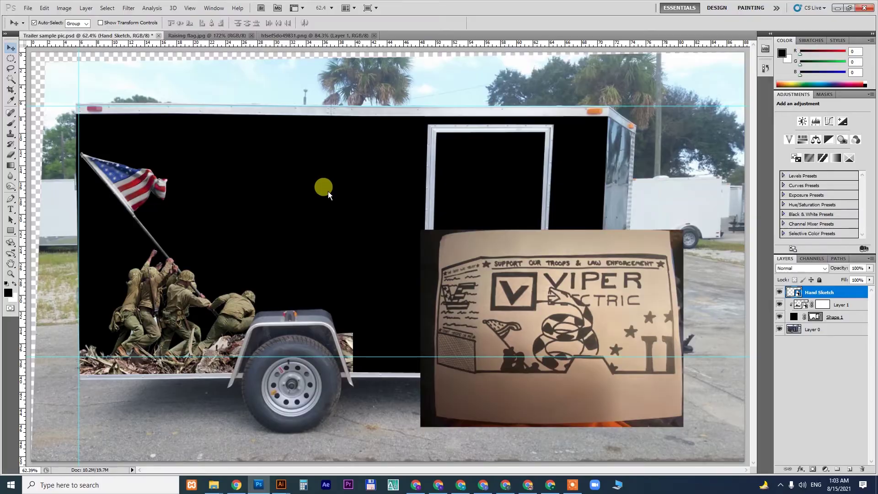
key("alt+Tab")
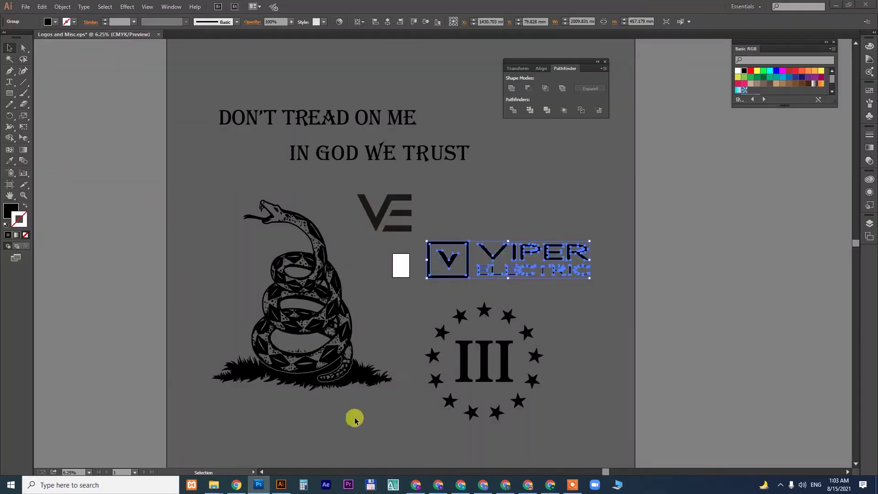
left_click(259, 485)
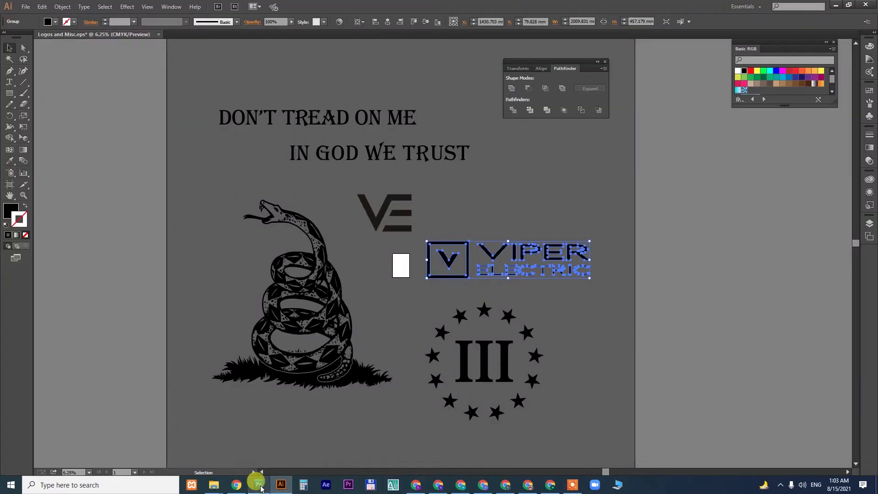
key("ctrl+v")
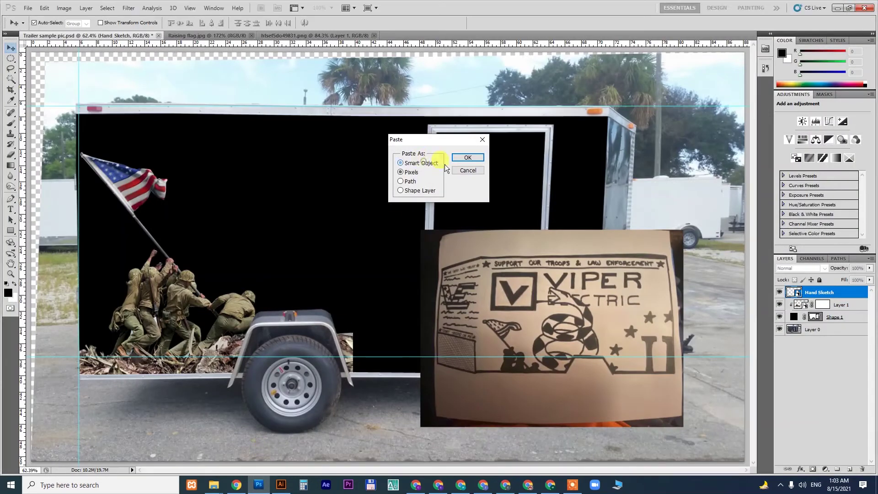
left_click(469, 170)
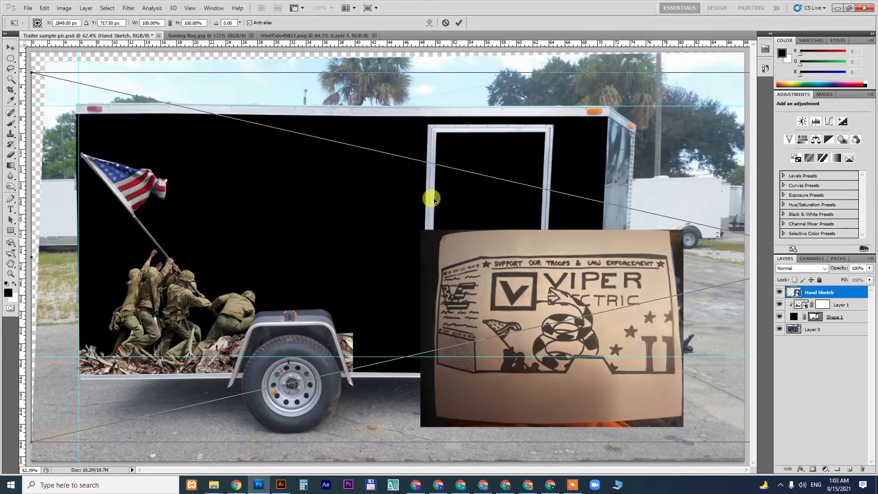
Scale the pasted Viper Electric logo down to about 11% of its original size and commit the placement
key("ctrl+minus")
key("ctrl+minus")
key("ctrl+minus")
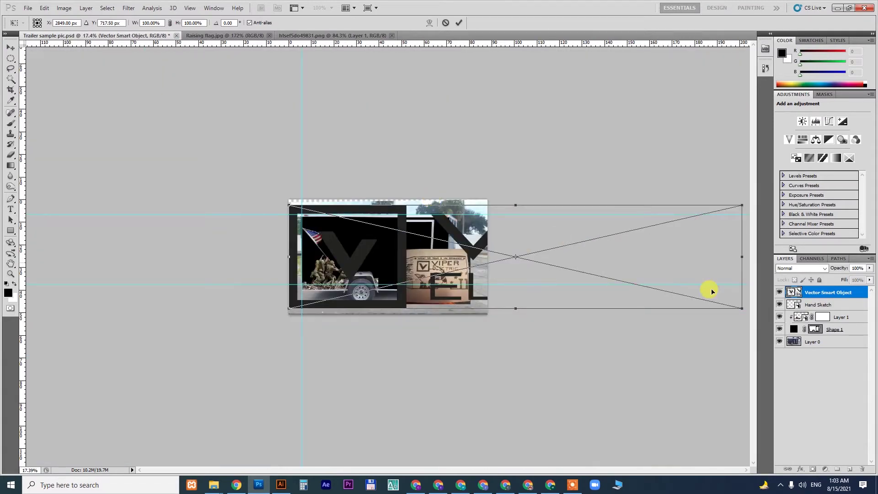
left_click_drag(721, 304, 334, 228)
key("Return")
key("ctrl+plus")
key("ctrl+plus")
key("ctrl+plus")
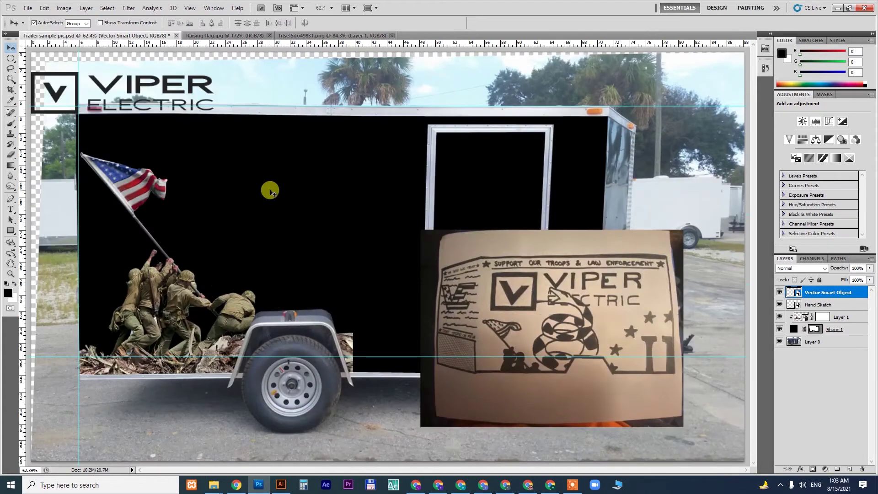
Move the Viper Electric logo onto the trailer's black side panel beside the flag and enlarge it slightly
left_click_drag(168, 88, 288, 150)
key("ctrl+t")
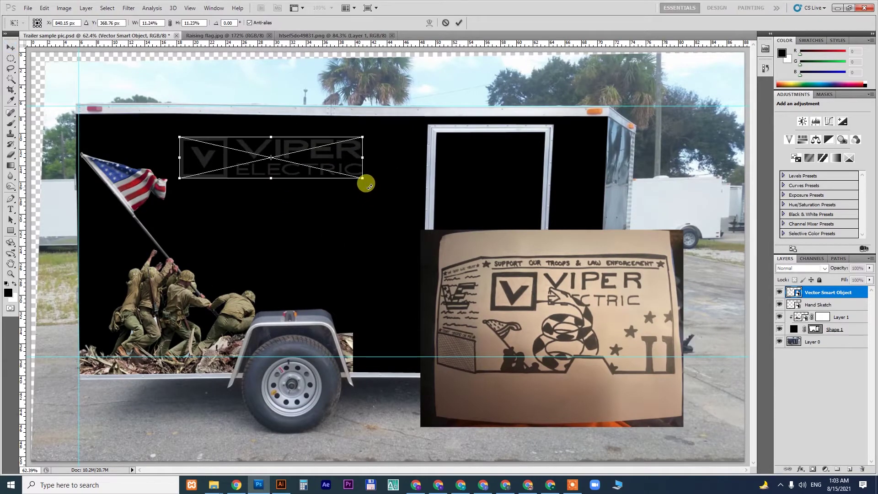
left_click_drag(363, 178, 401, 197)
key("Return")
Add a Gradient Overlay layer style to the Viper Electric logo and bring up the gold gradient presets
right_click(832, 291)
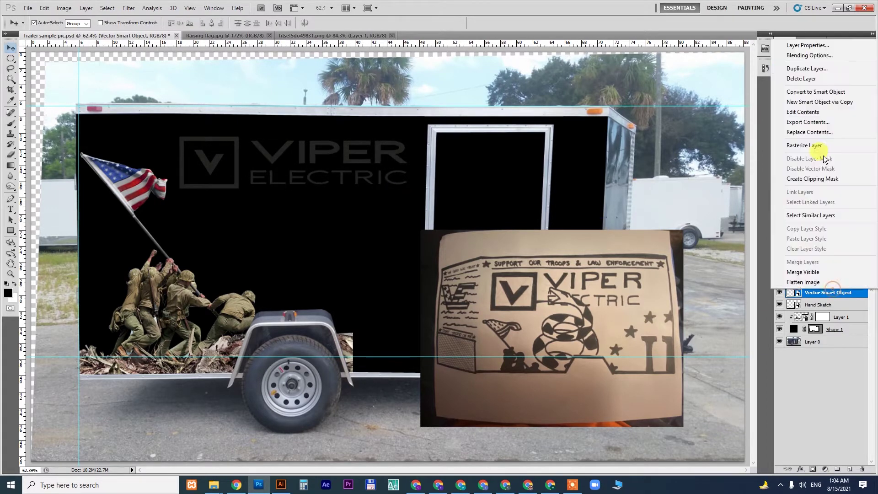
left_click(821, 57)
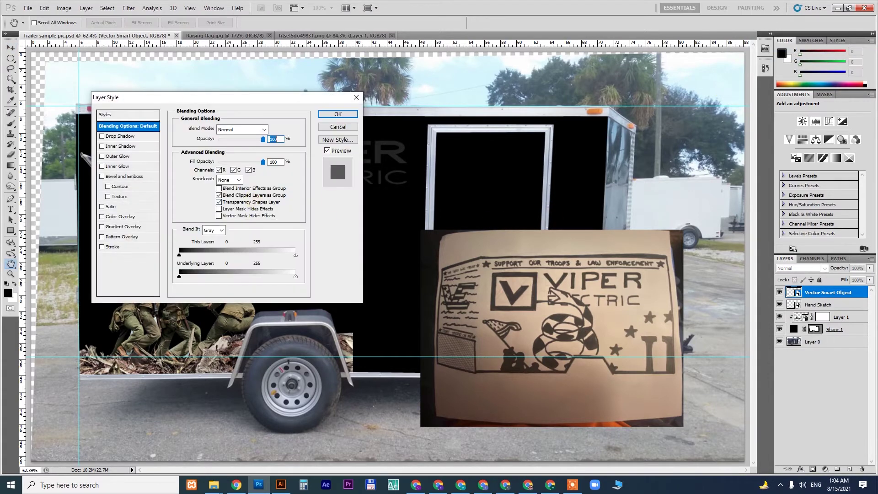
left_click_drag(185, 94, 582, 86)
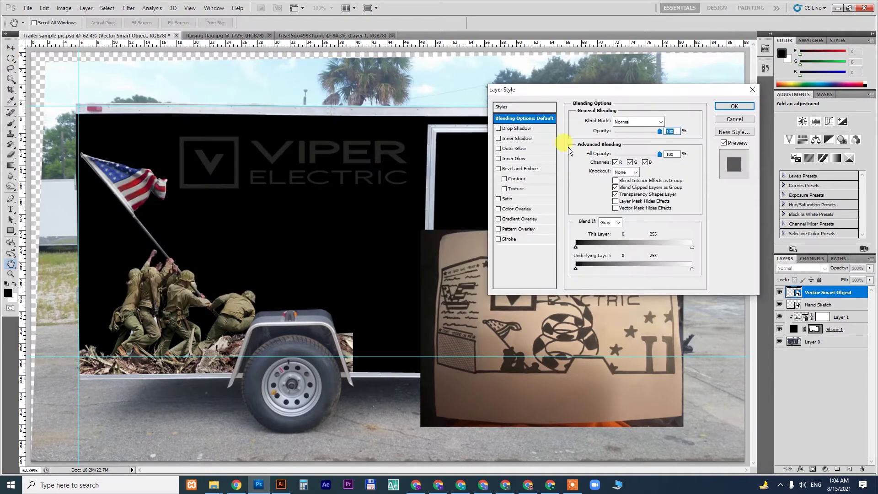
left_click(531, 219)
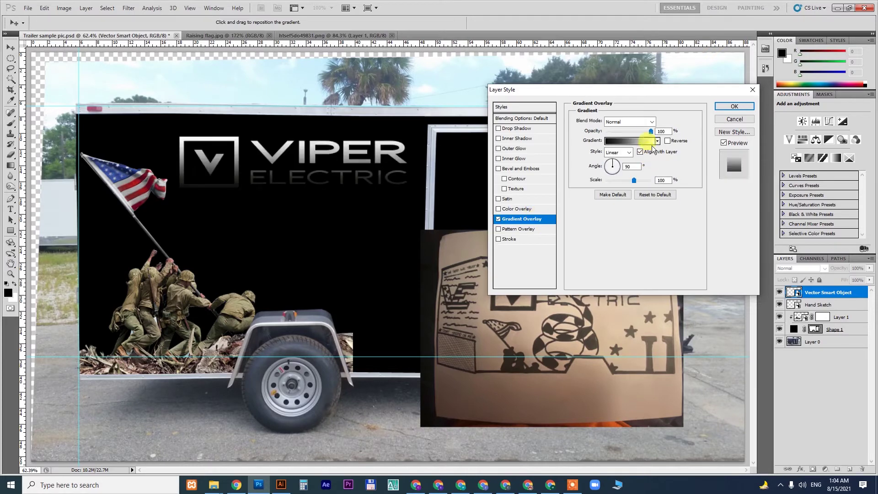
left_click(654, 142)
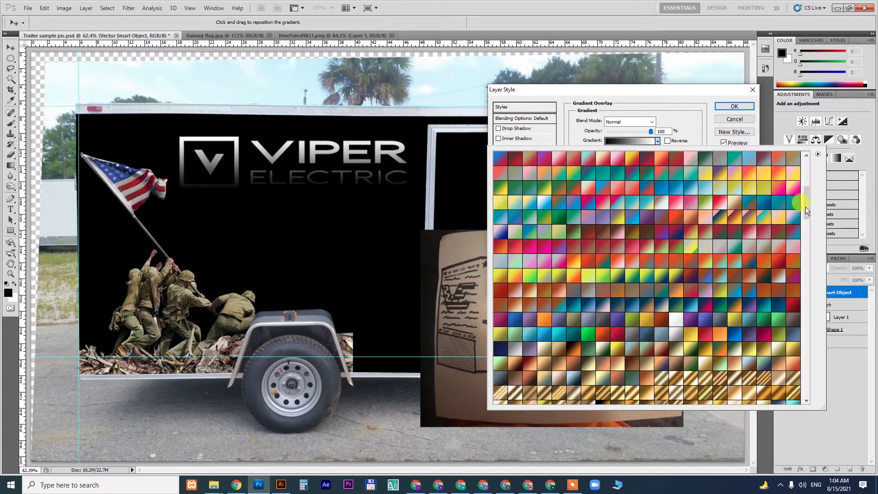
left_click_drag(805, 207, 805, 238)
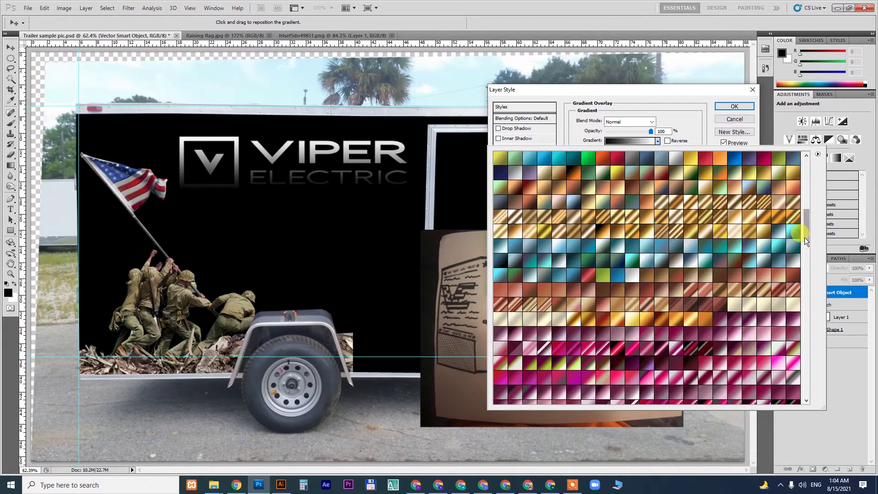
Try out several gold gradient presets on the Viper Electric logo's Gradient Overlay
left_click(763, 230)
left_click(720, 232)
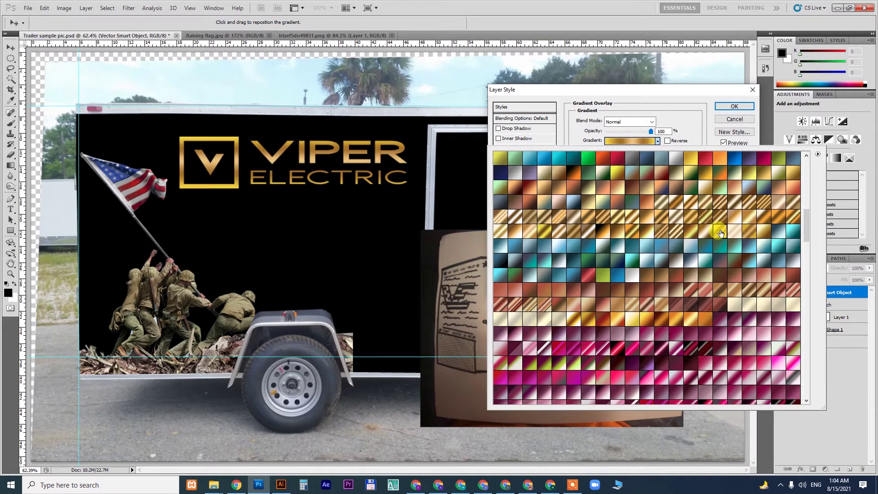
left_click(543, 232)
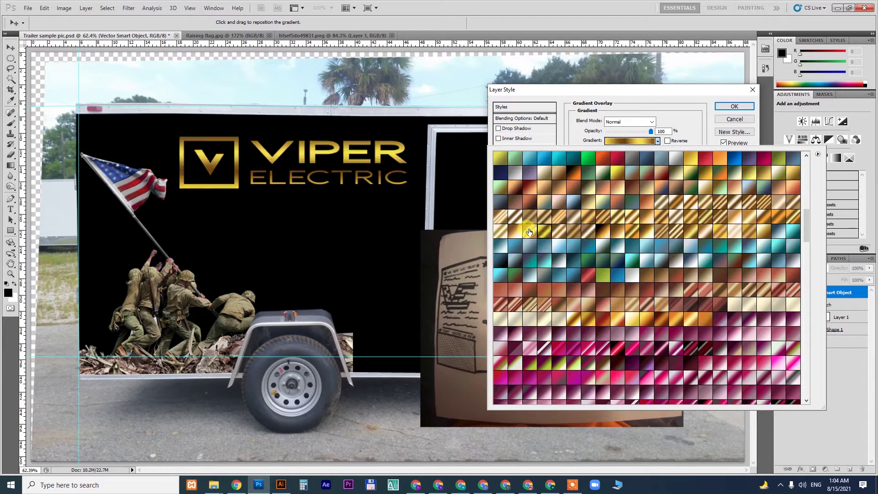
left_click(529, 232)
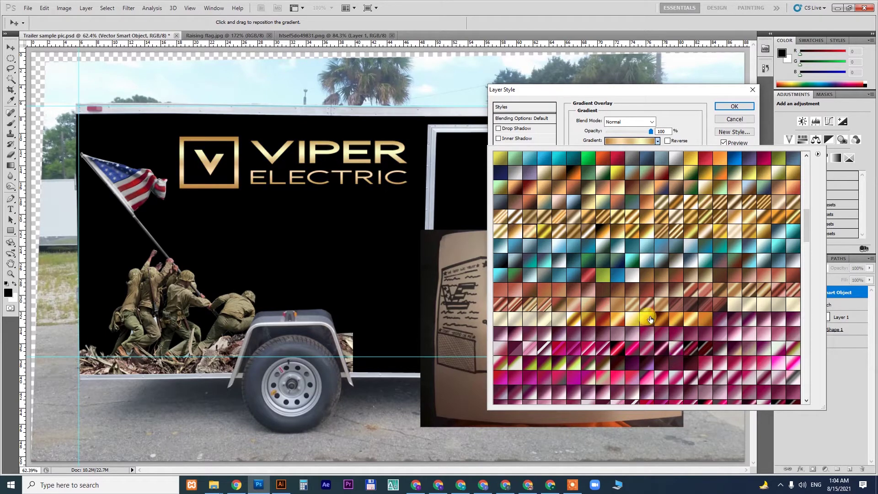
left_click(630, 320)
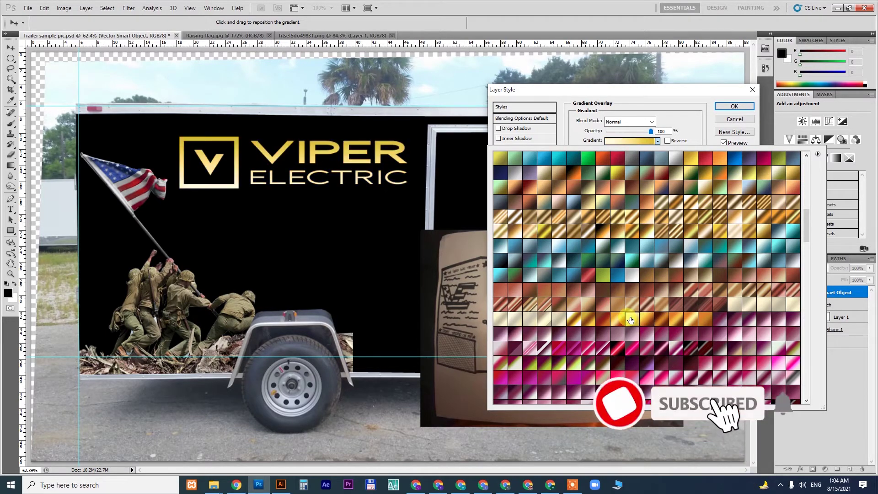
left_click(690, 158)
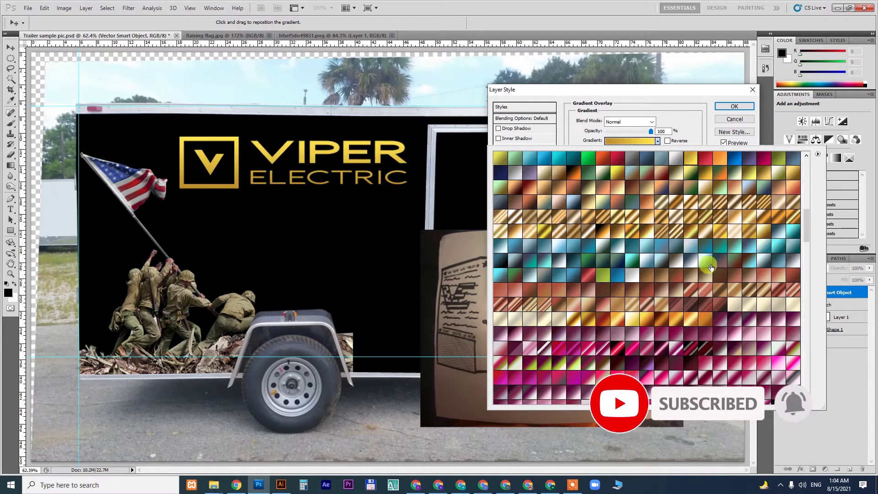
left_click(632, 216)
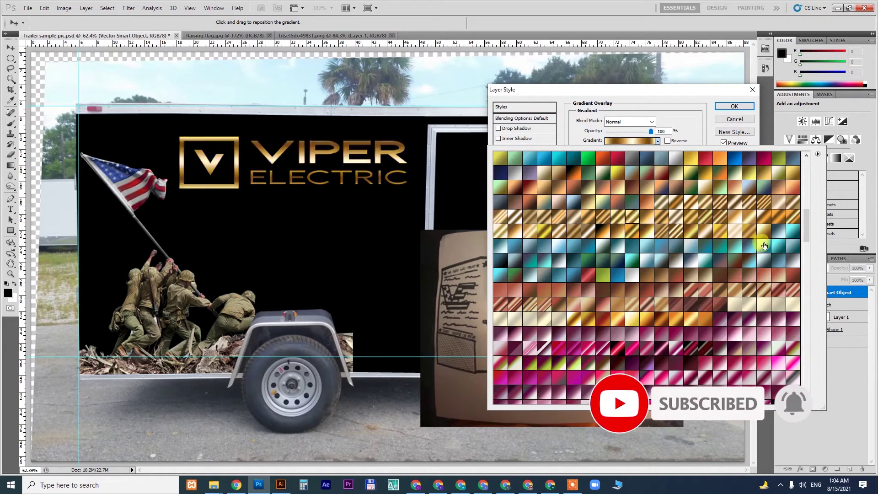
left_click(763, 234)
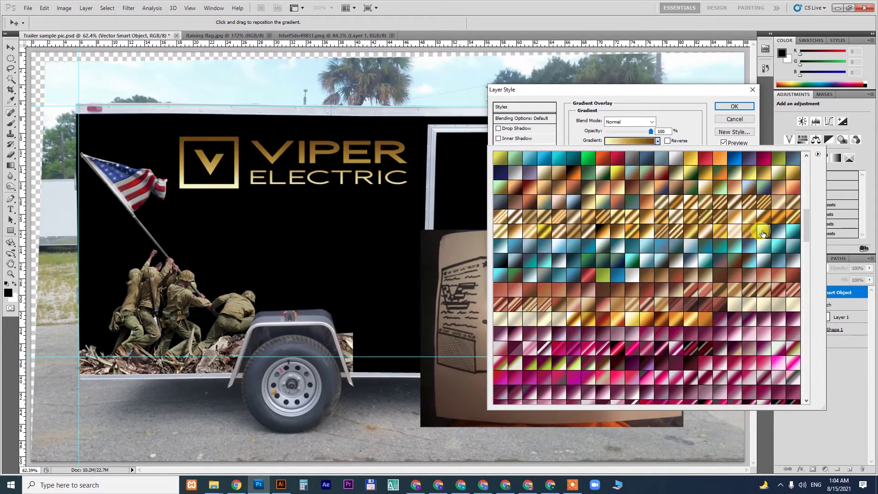
Set the logo's Gradient Overlay to the soft bronze-gold preset with a pale highlight and apply the layer style
left_click(524, 232)
left_click(529, 233)
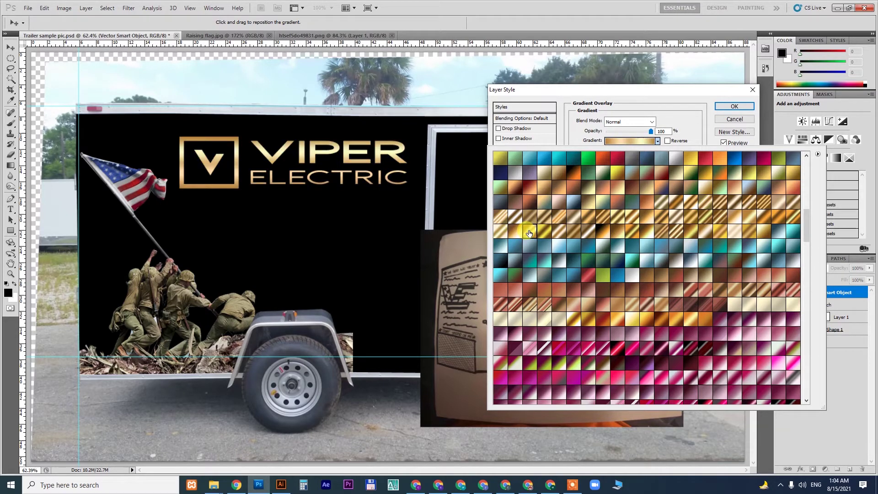
left_click(607, 89)
left_click(736, 106)
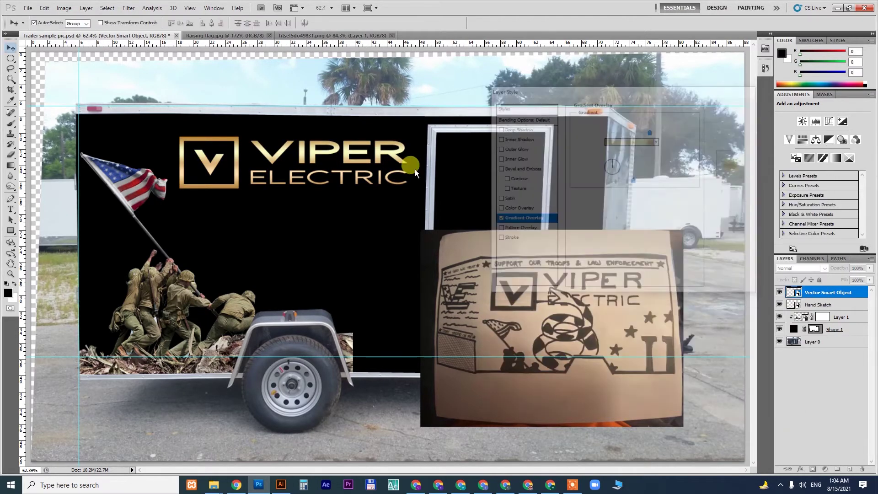
Scale the gold Viper Electric logo to about 11.2% and position it high on the side panel, just beside the door
key("ctrl+t")
left_click_drag(407, 188, 375, 160)
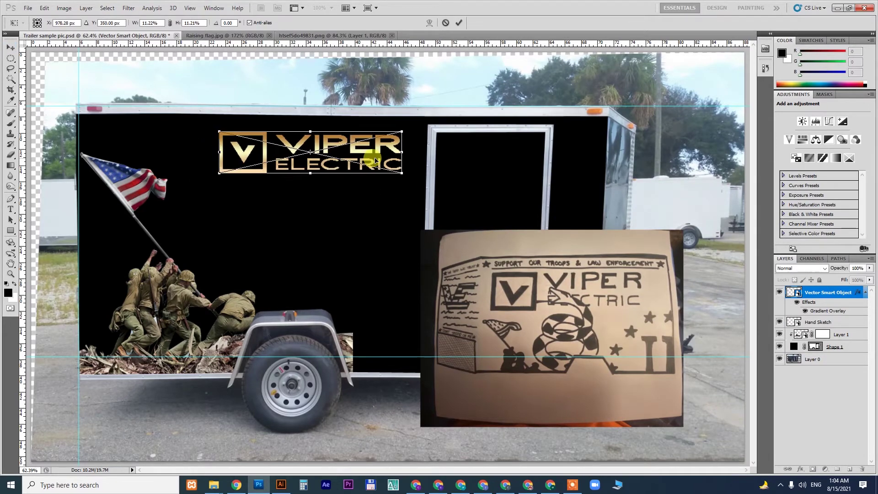
key("Return")
Copy the coiled snake artwork from Illustrator and paste it as a Smart Object directly above the Shape 1 layer in Photoshop
left_click(280, 486)
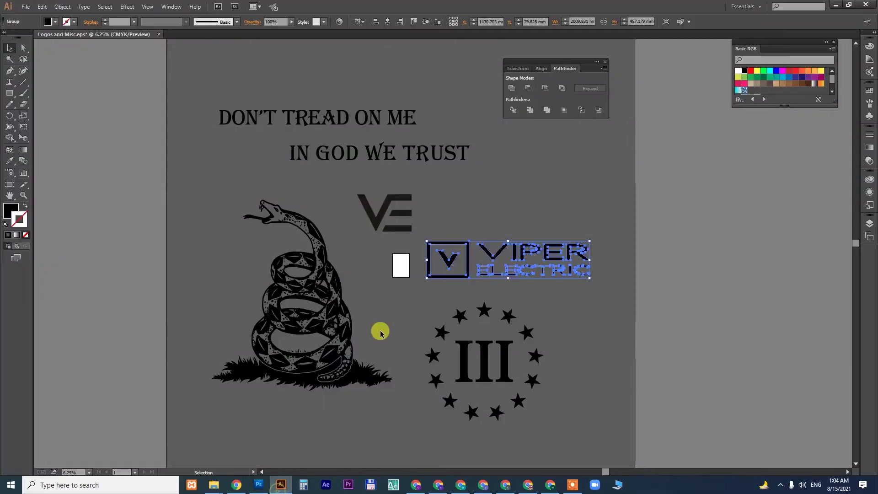
left_click(304, 280)
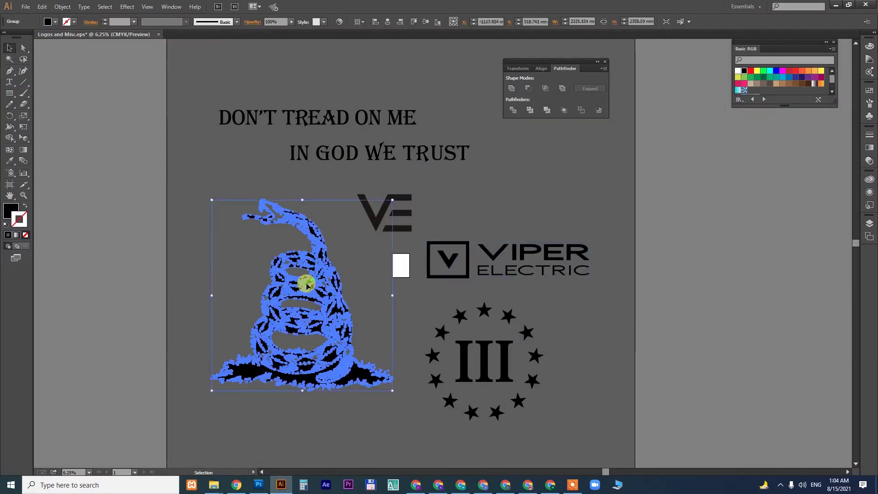
left_click(402, 322)
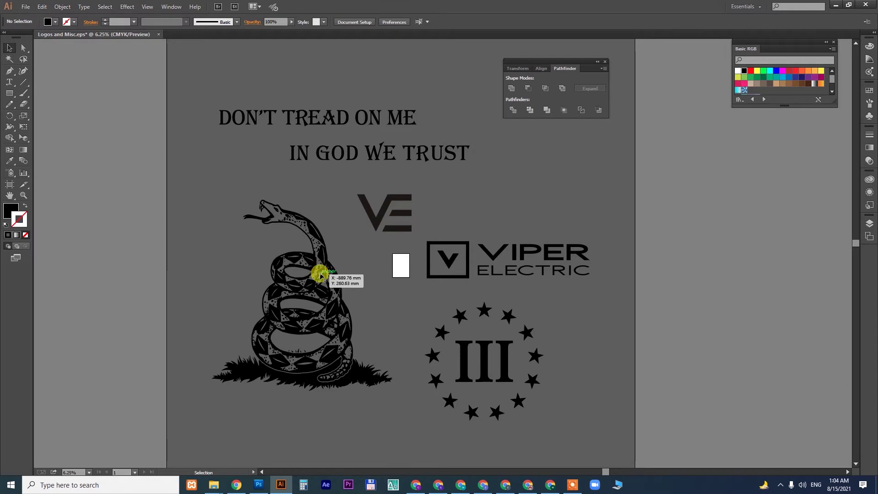
left_click(321, 274)
left_click(259, 485)
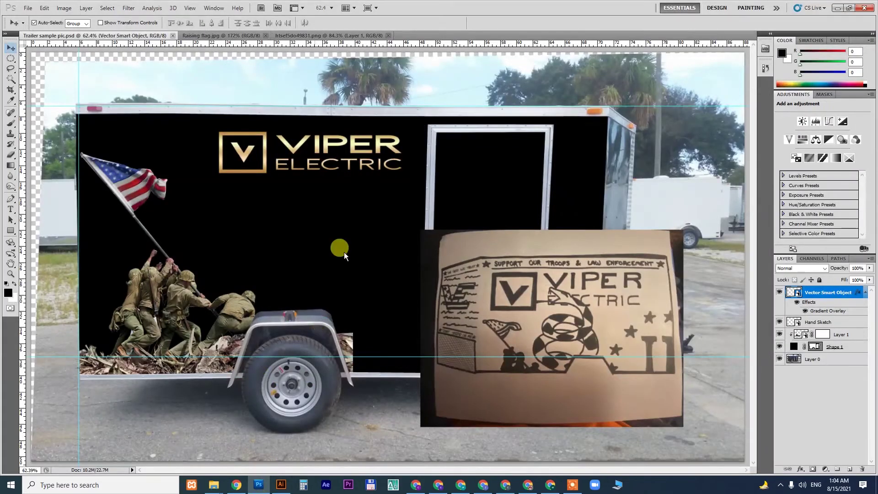
left_click(378, 211)
key("ctrl+v")
key("Return")
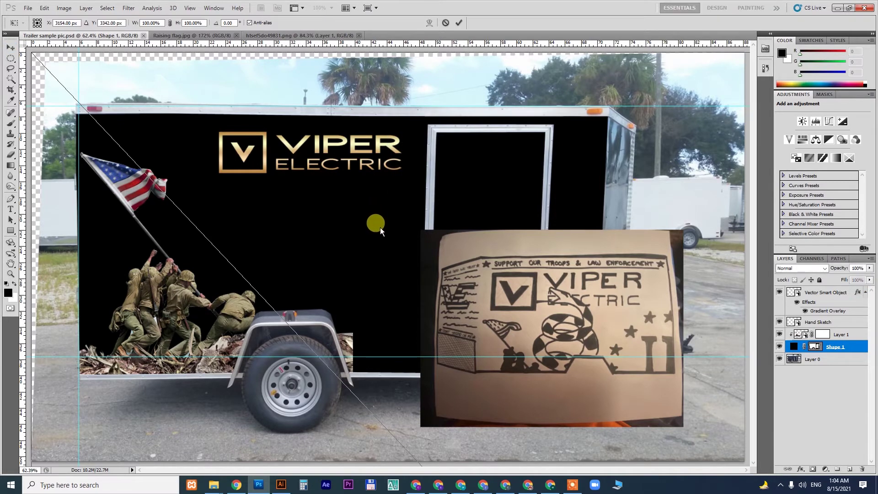
Scale the pasted snake artwork down to about a third of the document's width and commit the placement
key("ctrl+0")
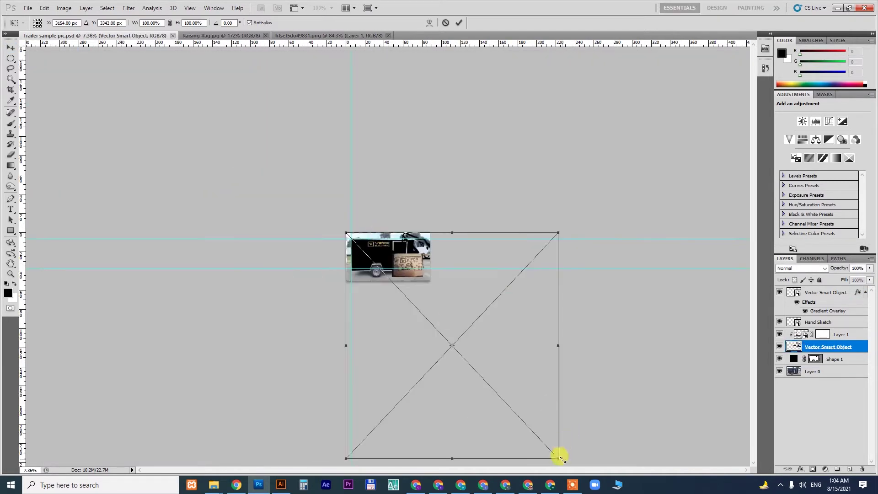
left_click_drag(560, 457, 374, 262)
key("Return")
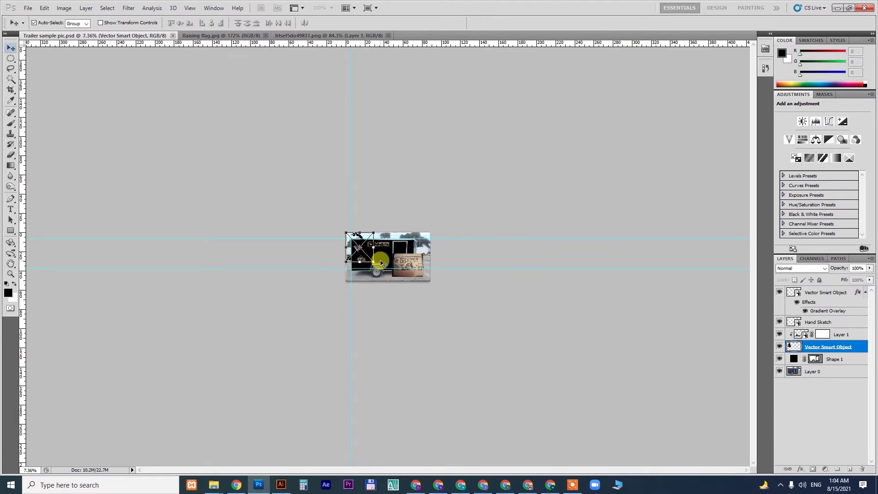
key("ctrl+0")
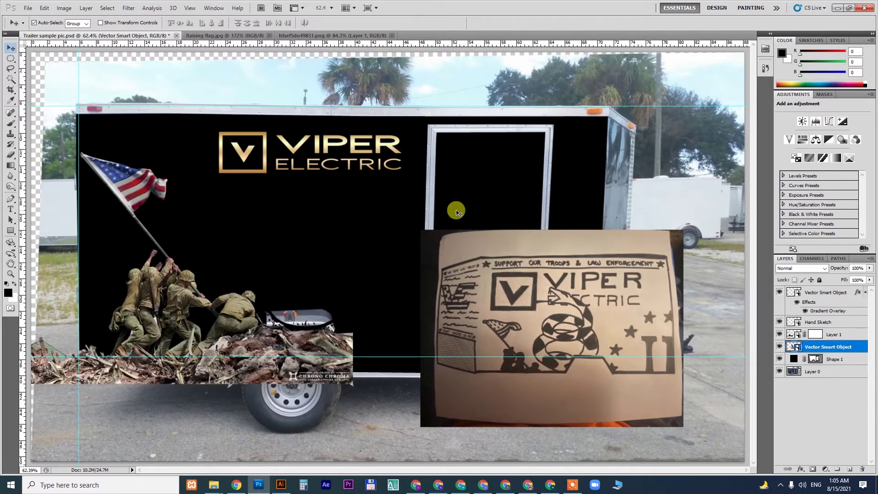
Clip the snake layer to Shape 1, enable a Gradient Overlay on it, and open the overlay's gradient presets
right_click(845, 348)
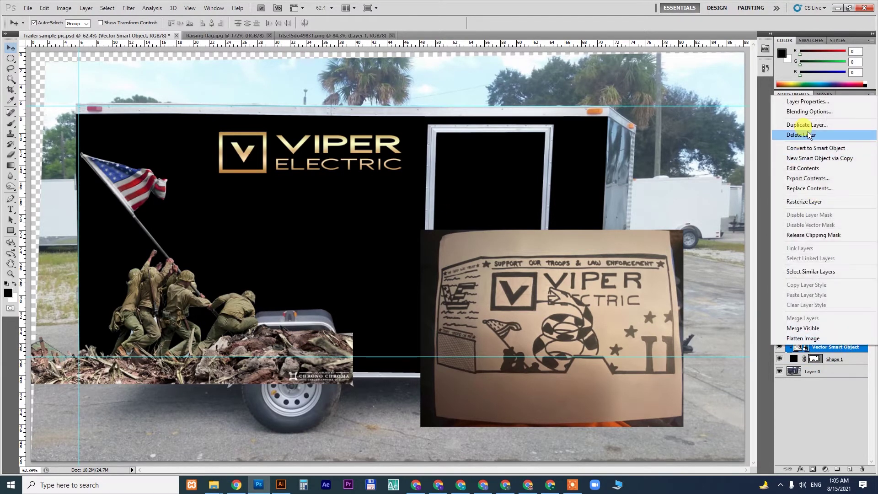
left_click(593, 174)
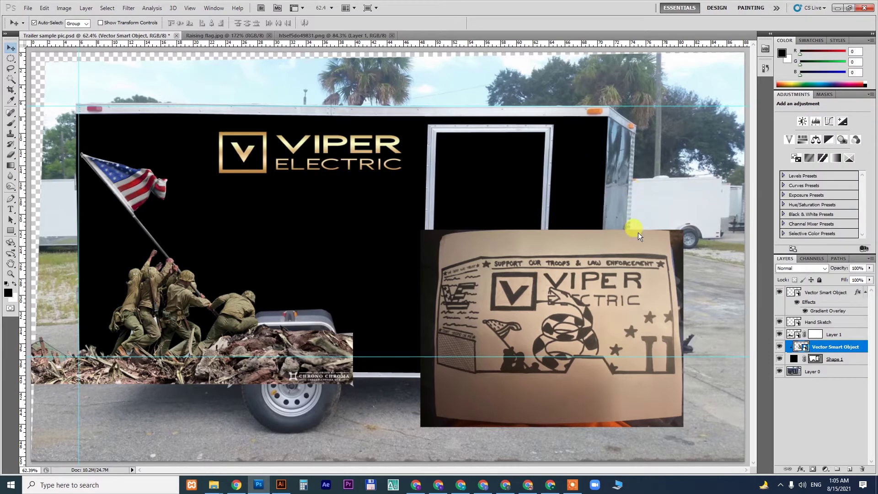
left_click(522, 219)
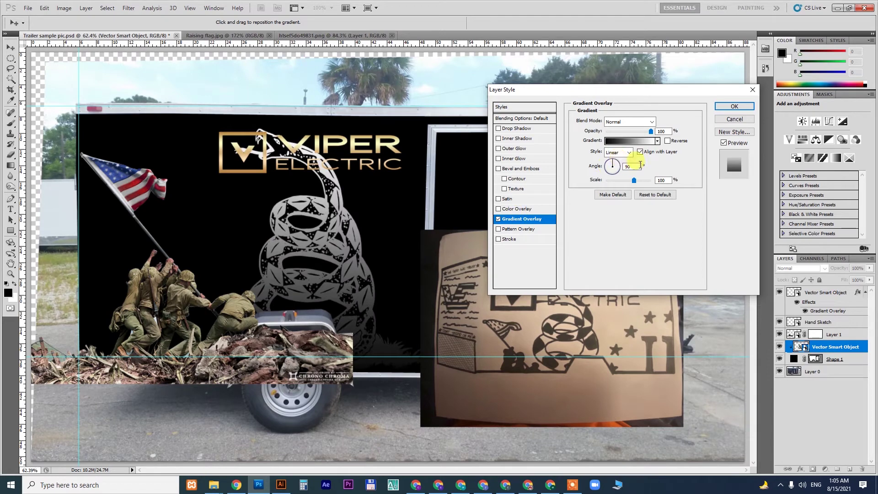
left_click(657, 141)
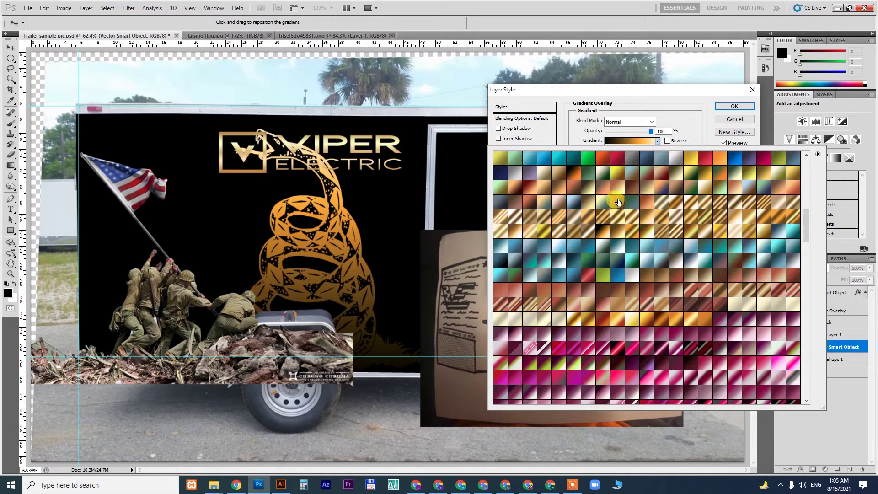
Try pale gold, copper, silver and blue gradient presets on the snake's Gradient Overlay
left_click(587, 201)
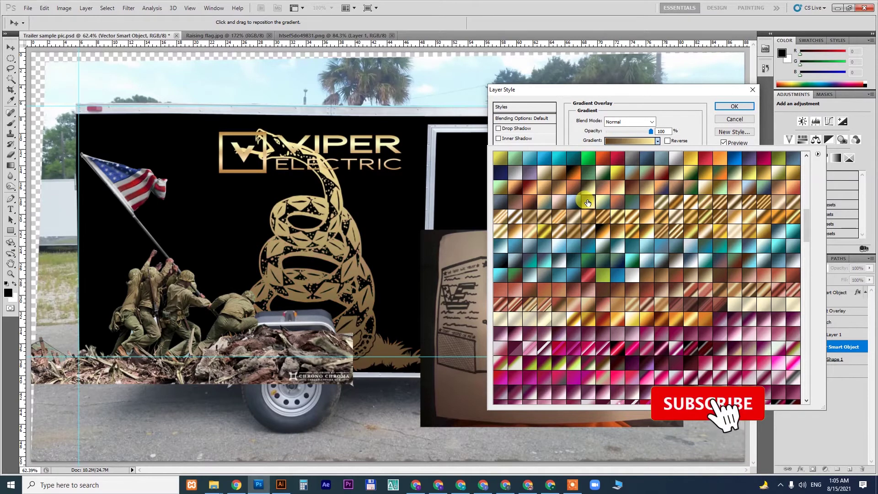
left_click(544, 173)
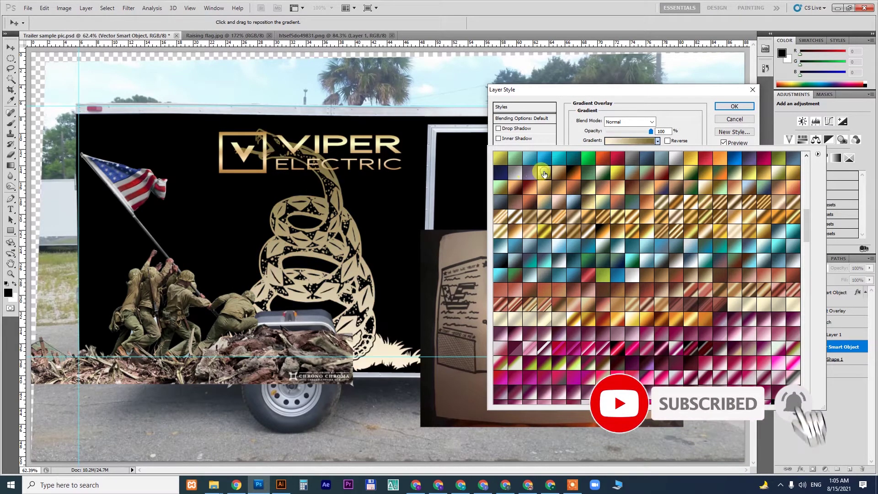
left_click(544, 201)
left_click(519, 189)
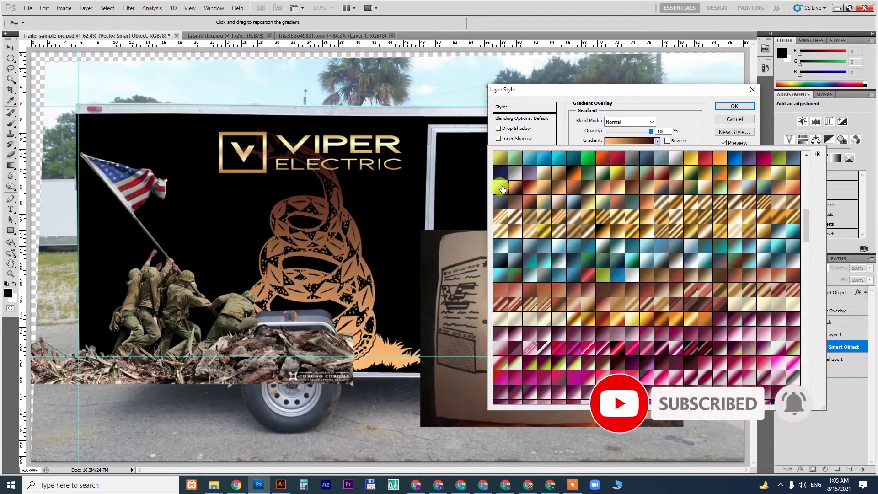
left_click(500, 187)
left_click(515, 173)
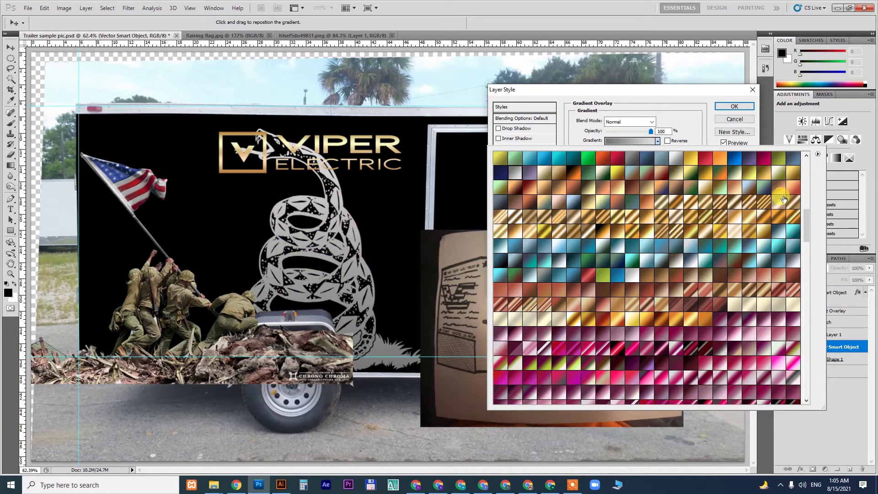
left_click(734, 164)
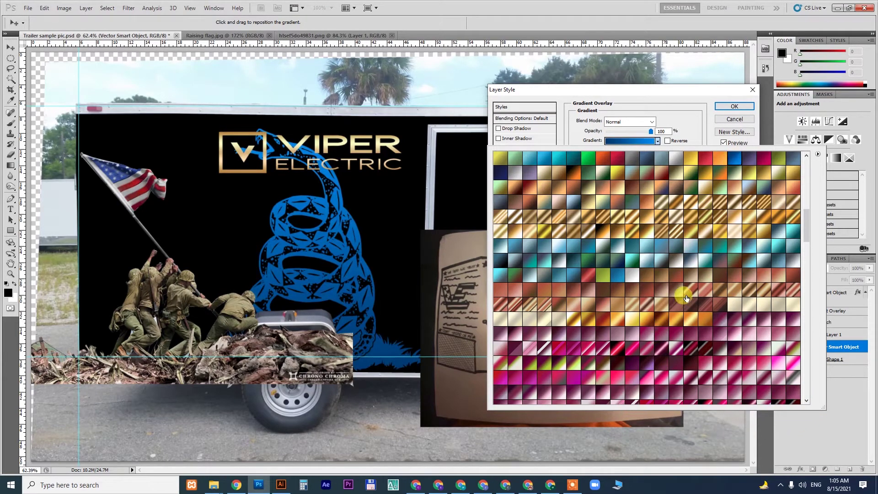
Set the snake's Gradient Overlay to a muted dark grey preset and apply the layer style
scroll(686, 298, "up", 3)
left_click(645, 200)
left_click(636, 203)
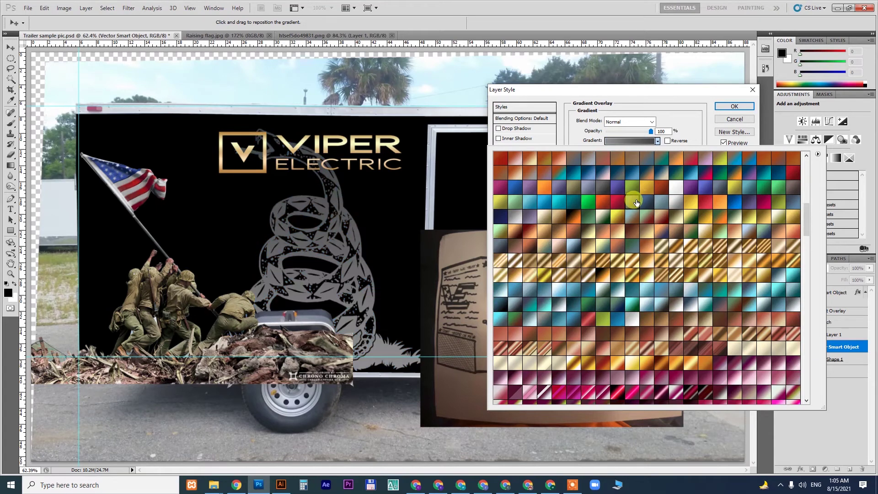
left_click(667, 92)
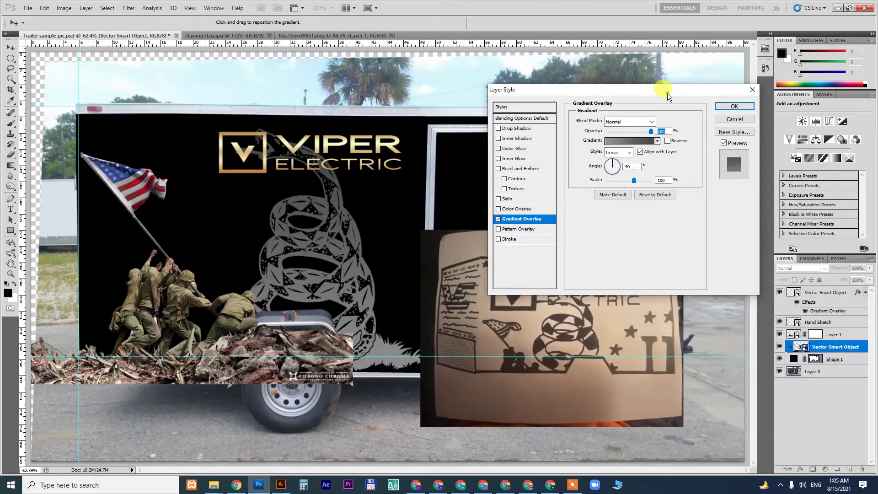
left_click(734, 106)
Scale the grey snake to about 8.24% and position it beneath the Viper Electric logo, just beside the soldiers
key("ctrl+t")
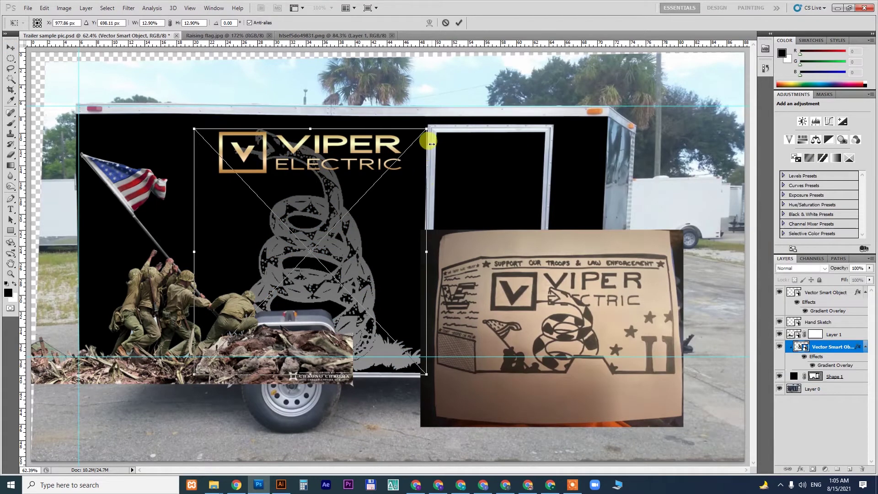
left_click_drag(426, 128, 371, 186)
left_click_drag(321, 227, 303, 230)
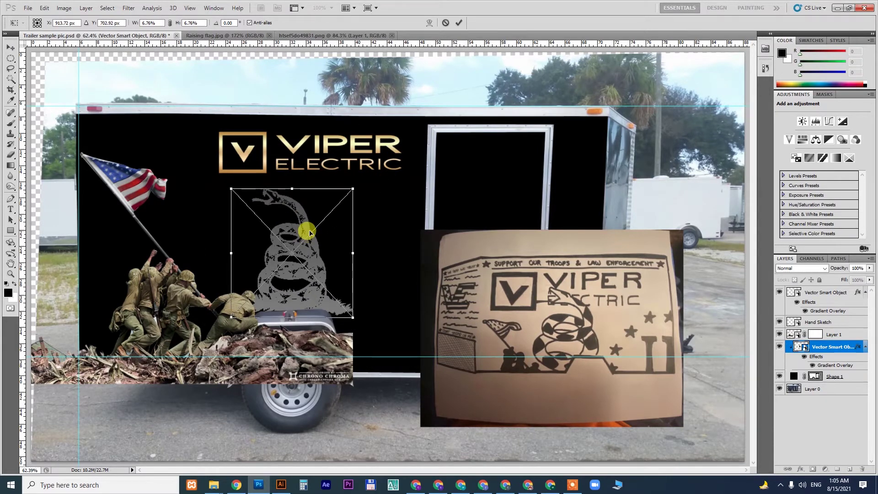
left_click_drag(356, 185, 366, 169)
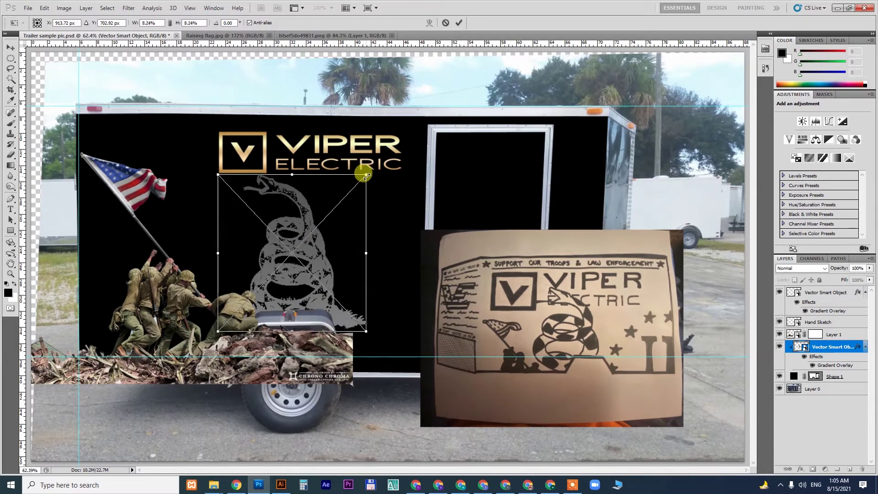
Move the coiled snake graphic up to just below the VIPER ELECTRIC logo and apply the transform
left_click_drag(304, 222, 318, 213)
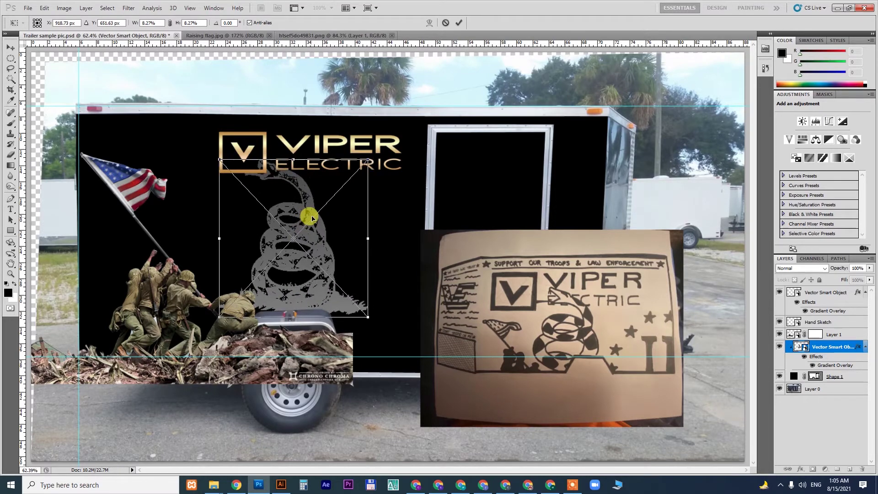
key("Return")
left_click(846, 335)
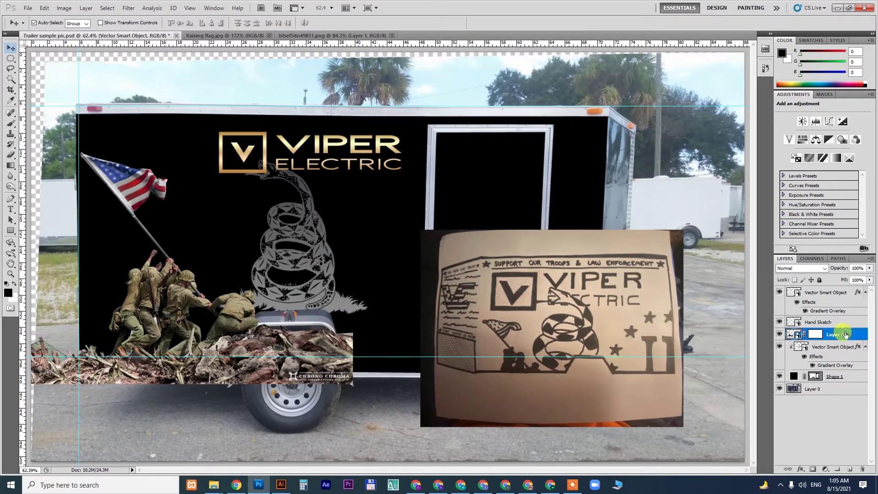
key("ctrl+alt+g")
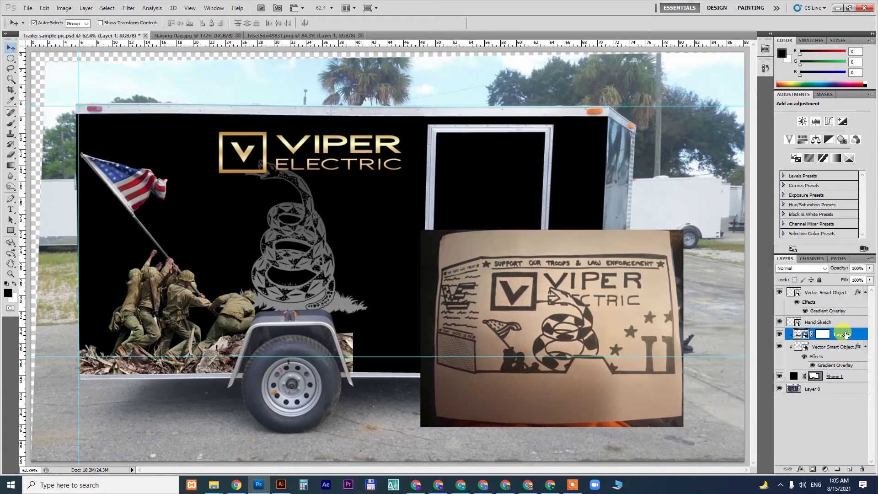
key("ctrl+alt+g")
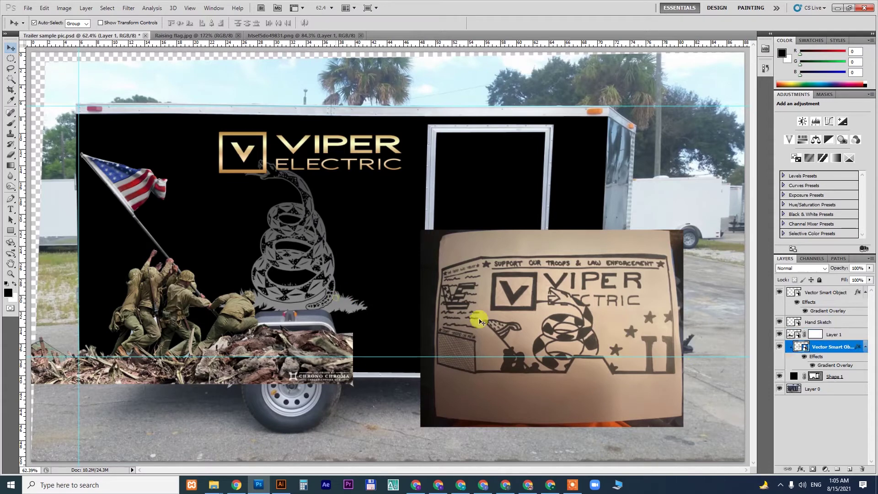
left_click(795, 352)
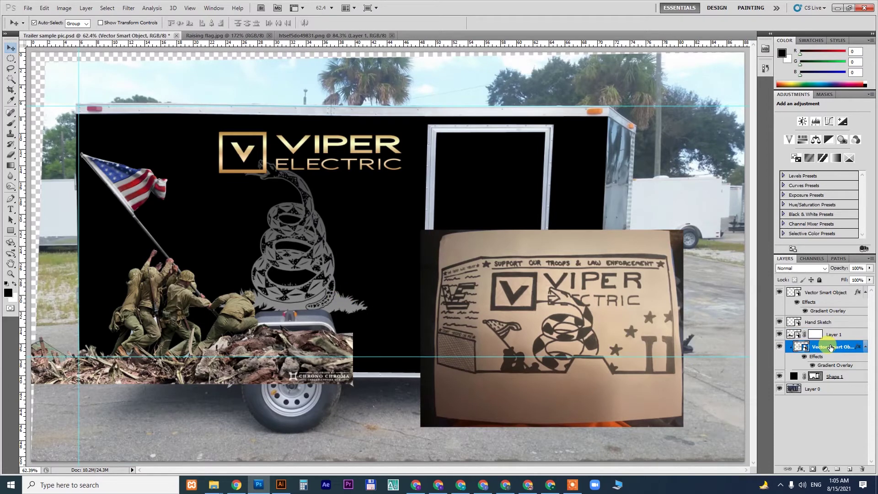
Move the VIPER ELECTRIC logo layer down the stack, into the trailer shape's clipping group directly beneath the snake layer
left_click(319, 146)
left_click_drag(317, 143, 316, 141)
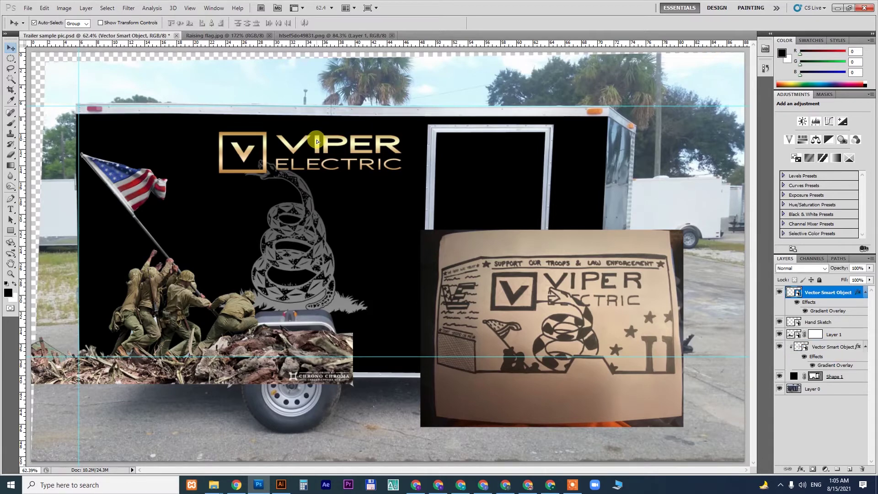
key("ctrl+bracketleft")
key("ctrl+bracketleft")
key("ctrl+bracketleft")
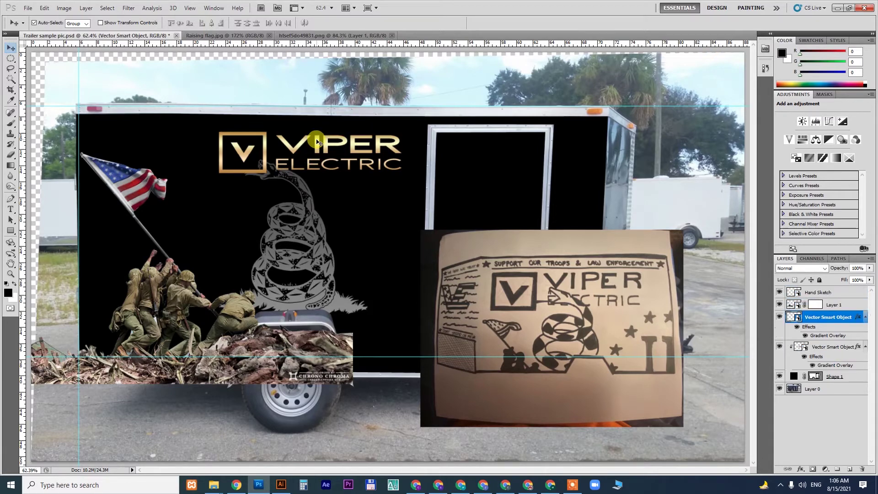
key("ctrl+bracketright")
key("ctrl+bracketleft")
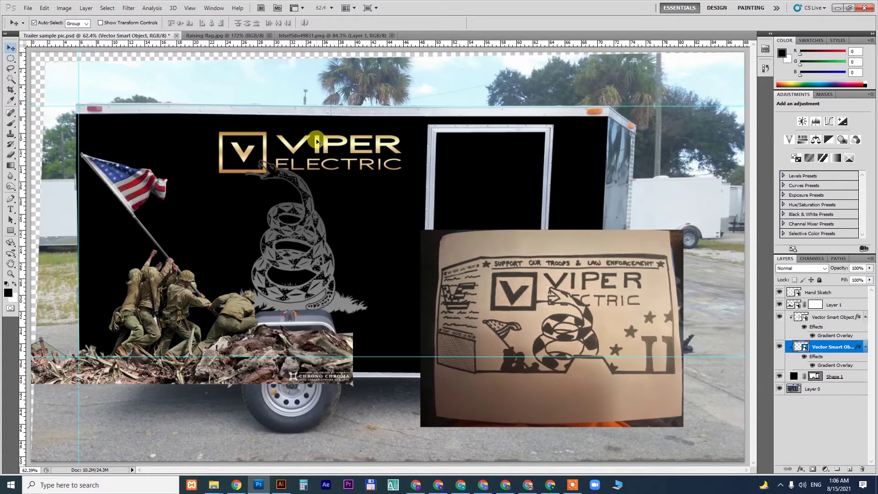
Change the snake layer's Gradient Overlay to the white gradient preset
key("z")
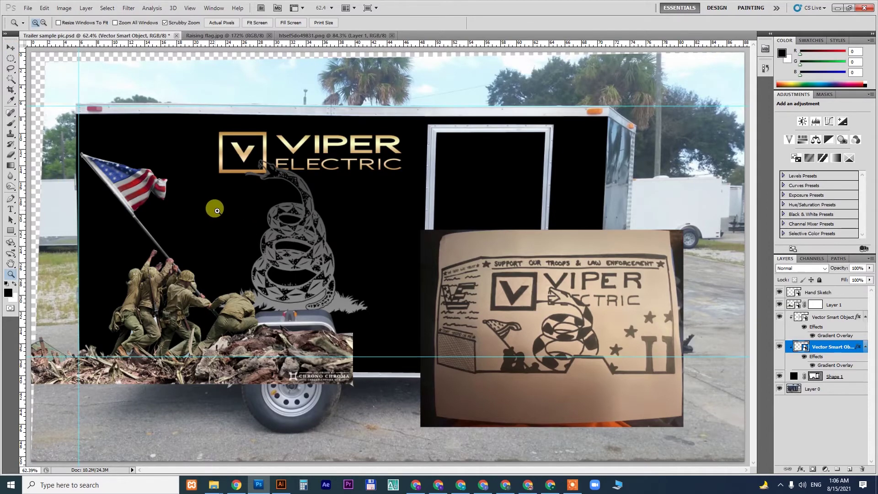
left_click_drag(212, 208, 282, 211)
key("v")
left_click(411, 164)
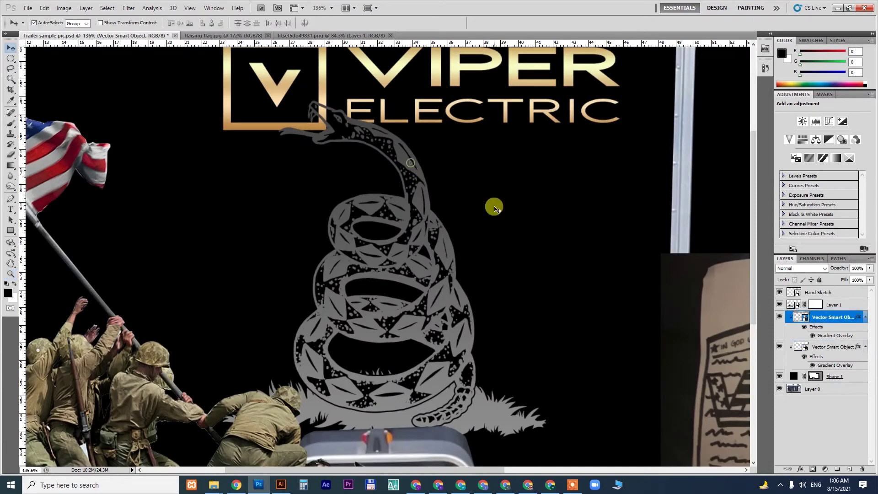
double_click(858, 318)
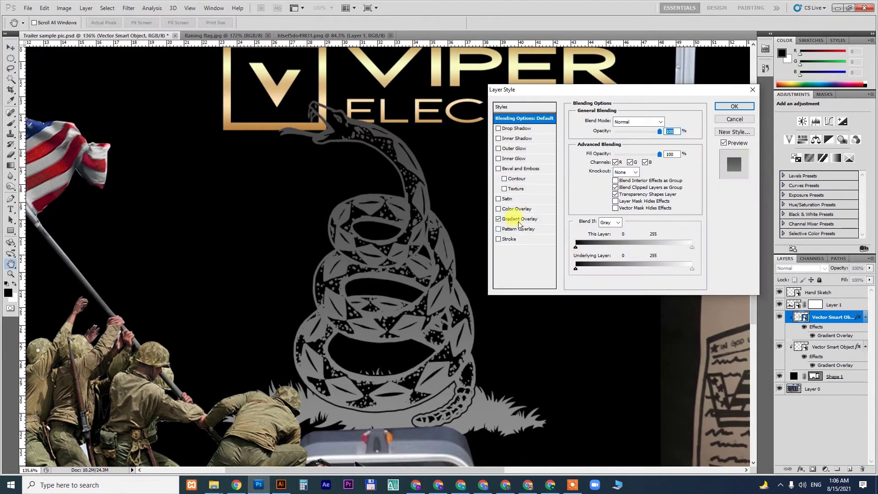
left_click(524, 220)
left_click(657, 141)
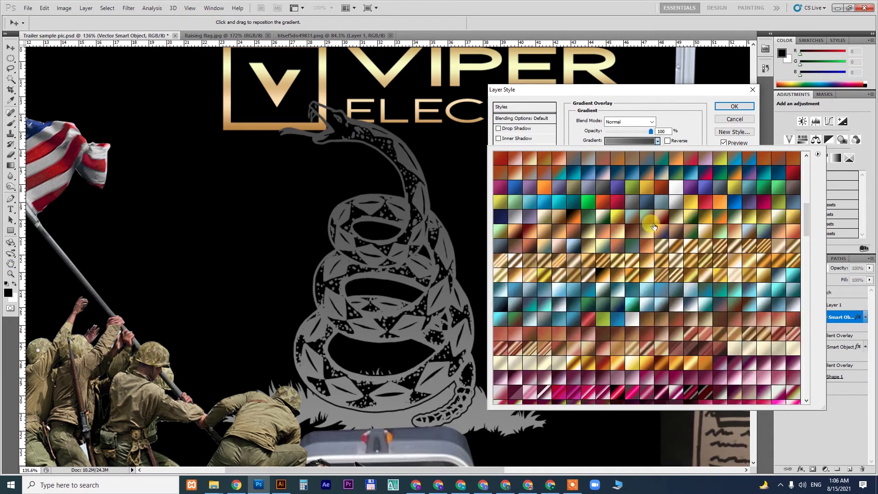
left_click(676, 188)
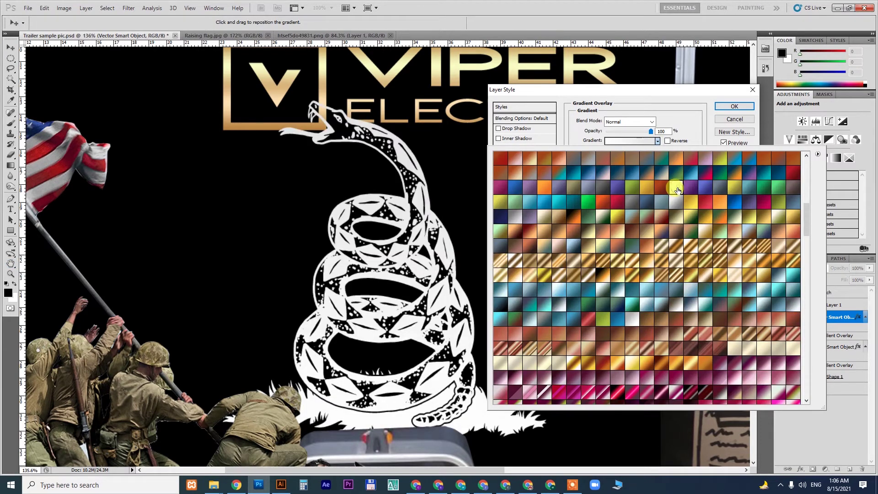
left_click(700, 89)
left_click(734, 106)
Enlarge the snake to 11.47% and place it behind the wheel arch with its head at the VIPER ELECTRIC logo
key("ctrl+0")
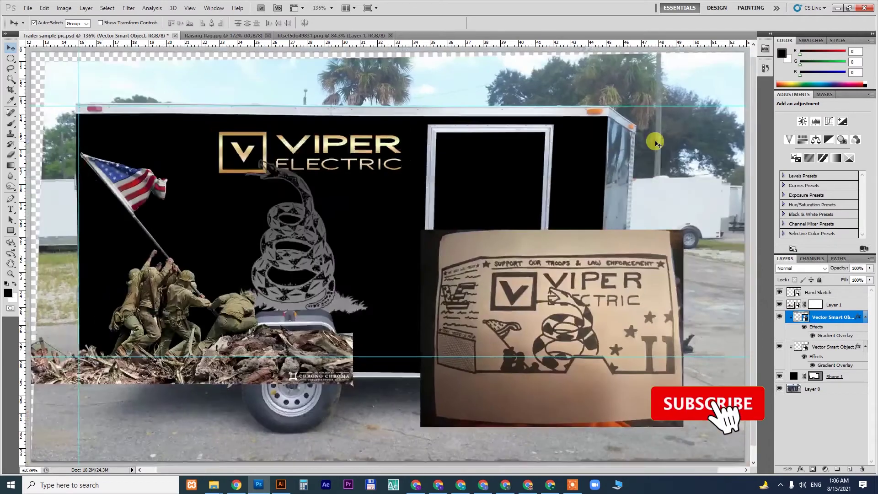
key("ctrl+t")
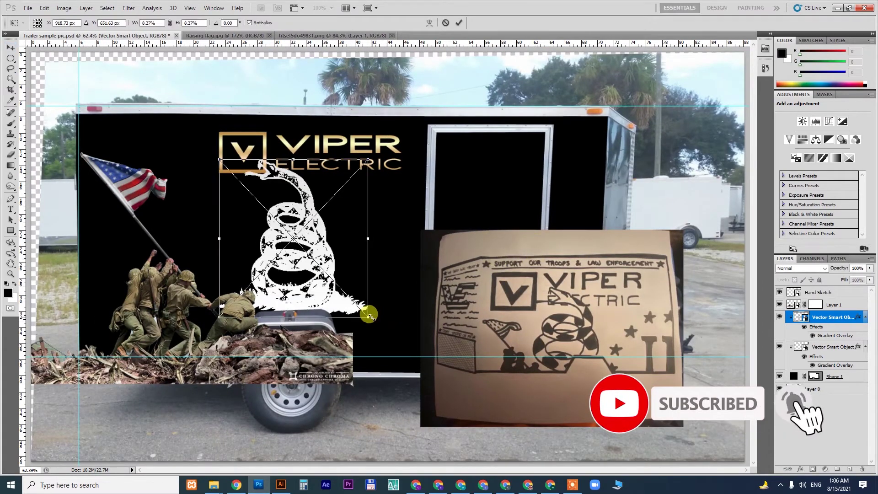
mouse_move(369, 315)
left_mouse_down()
mouse_move(445, 362)
mouse_move(352, 316)
left_mouse_up()
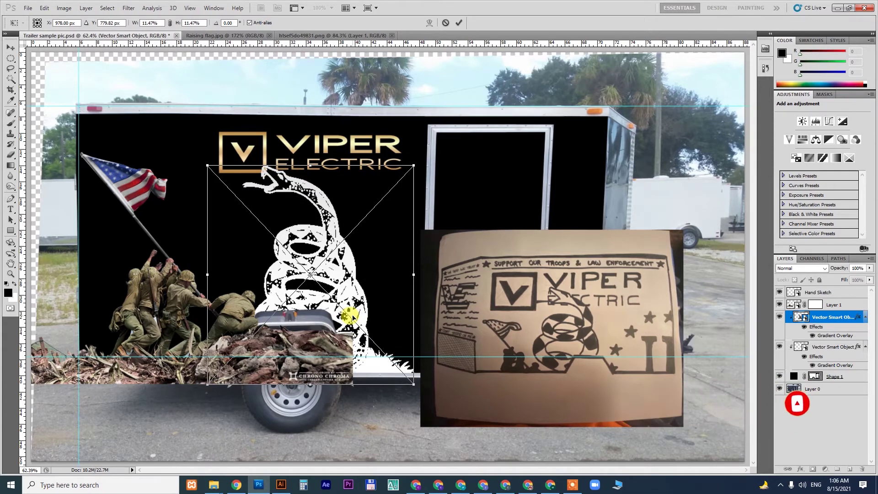
key("Return")
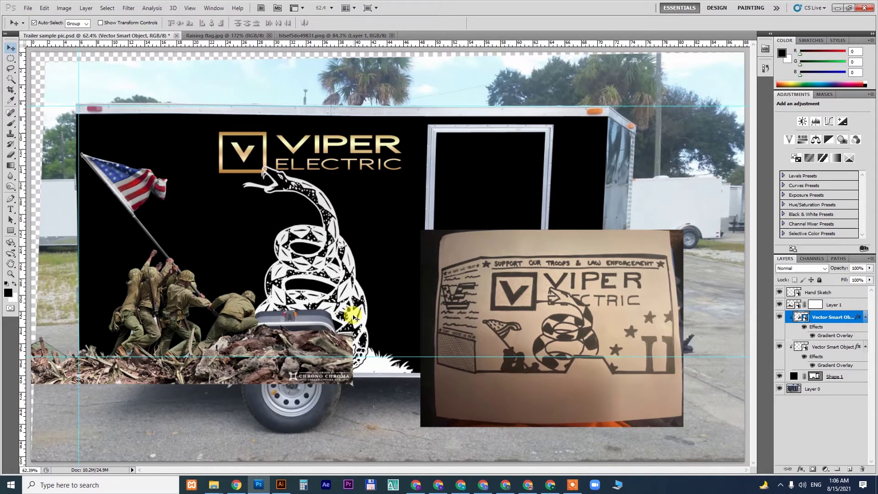
Clip the flag-raising soldiers image, Layer 1, to the trailer shape and place it directly above the snake layer
left_click(230, 320)
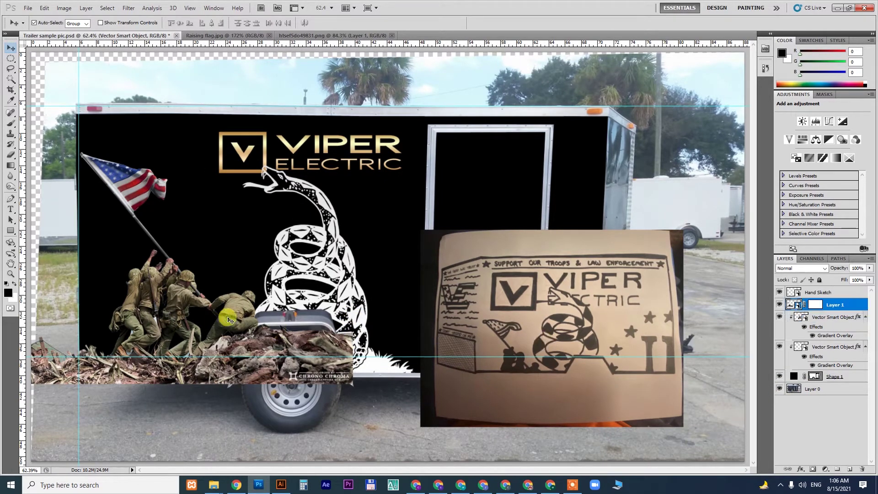
key("ctrl+bracketleft")
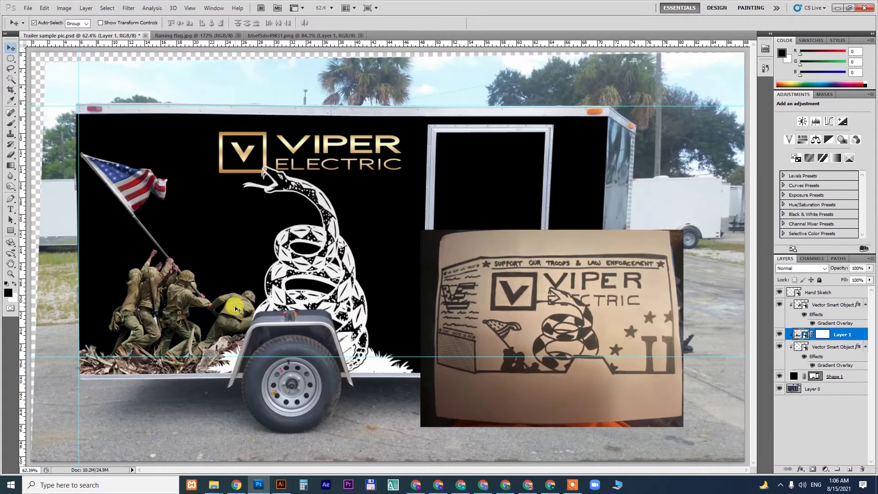
key("ctrl+bracketright")
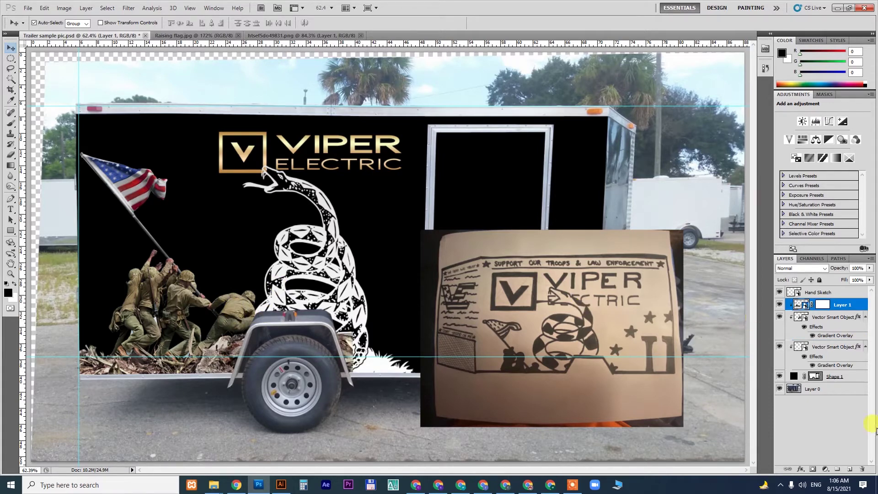
Paint black on Layer 1's mask to hide the rubble overlapping the snake beside the wheel
left_click(821, 306)
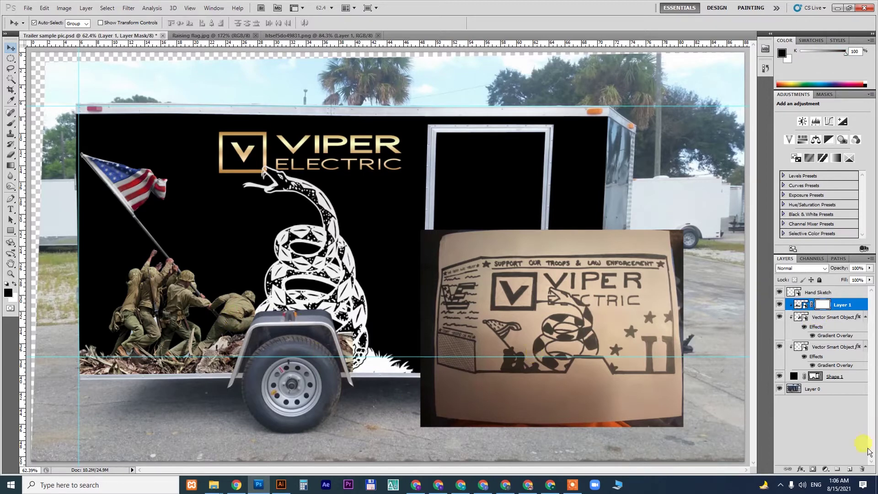
key("b")
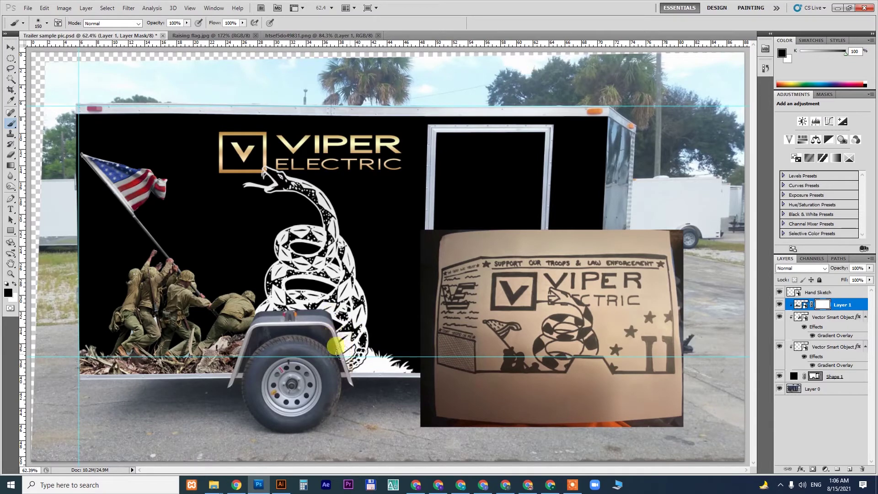
key("v")
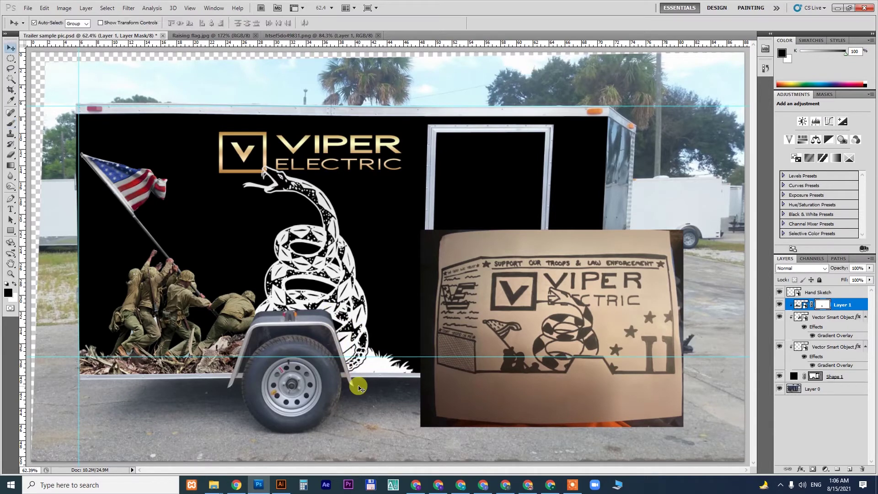
Move the hand sketch clear of the trailer door, then switch to Illustrator and copy the III emblem with its ring of stars
left_click(494, 296)
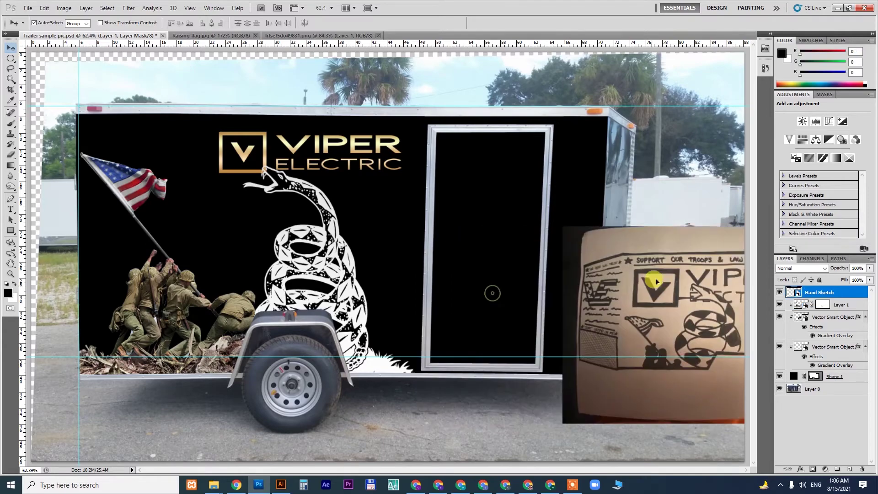
left_click(258, 485)
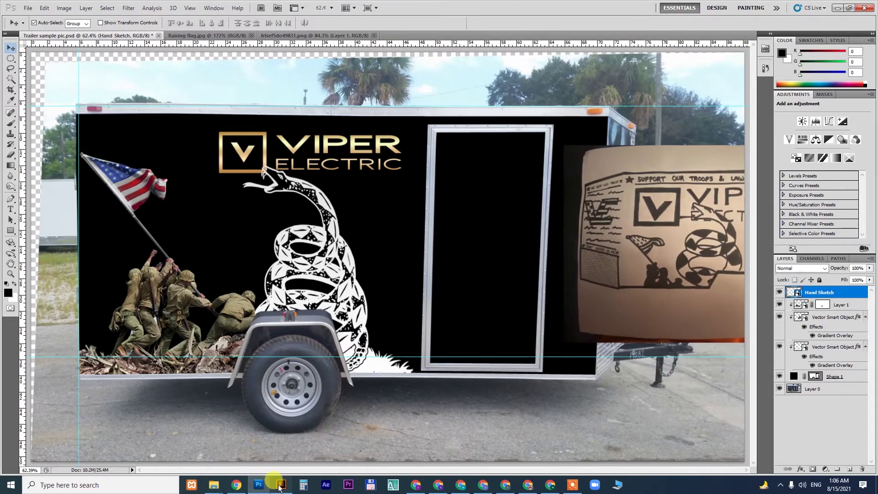
left_click(489, 343)
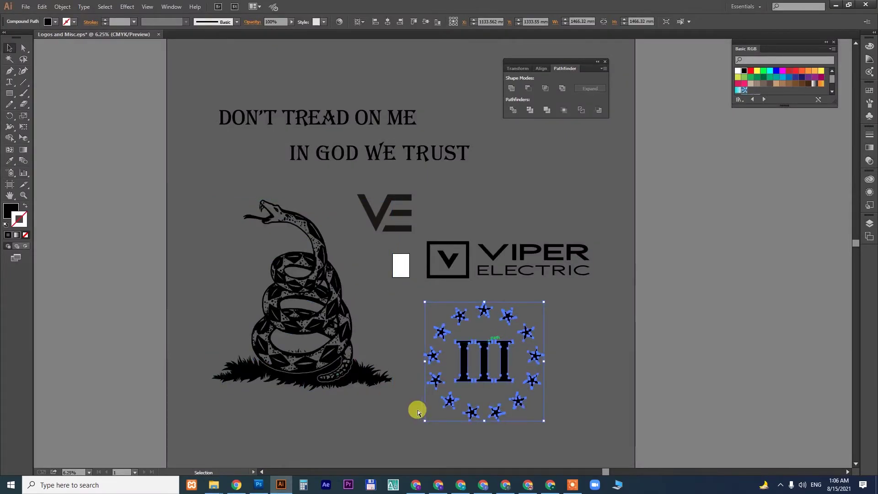
Switch back to Photoshop, paste the III emblem into the trailer document as a smart object and scale it to about 18.2%
left_click(260, 485)
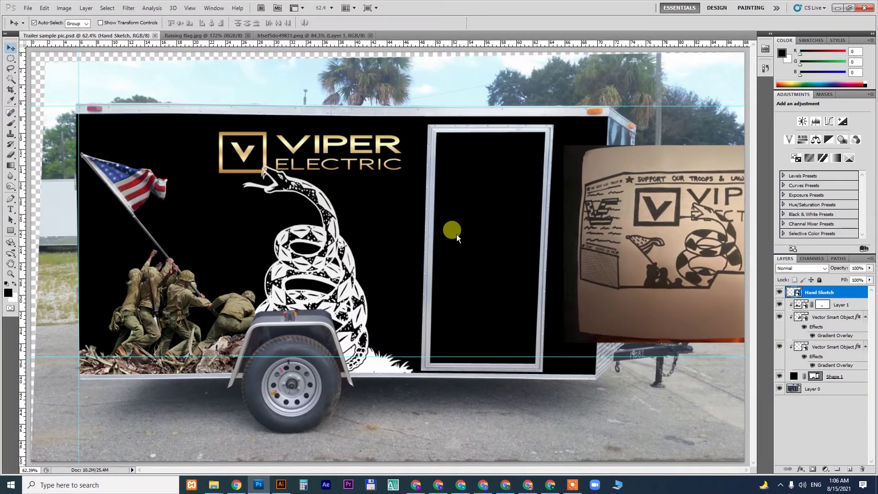
key("ctrl+v")
key("Return")
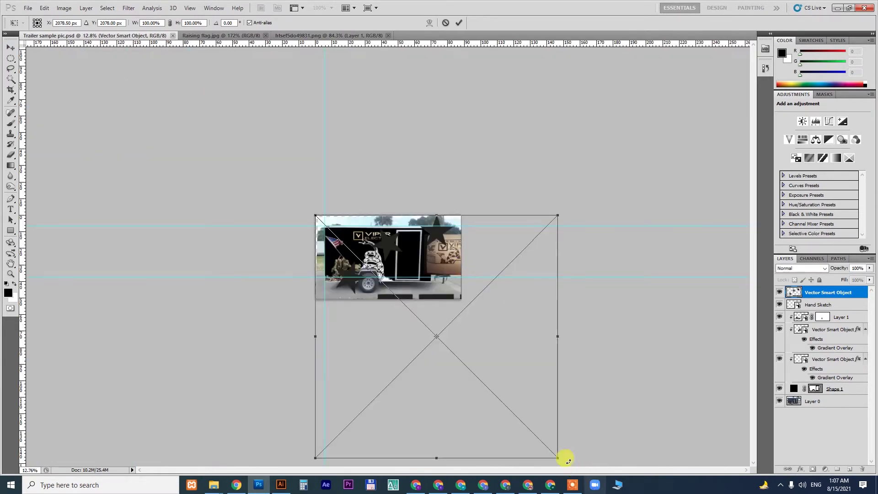
left_click_drag(557, 457, 361, 272)
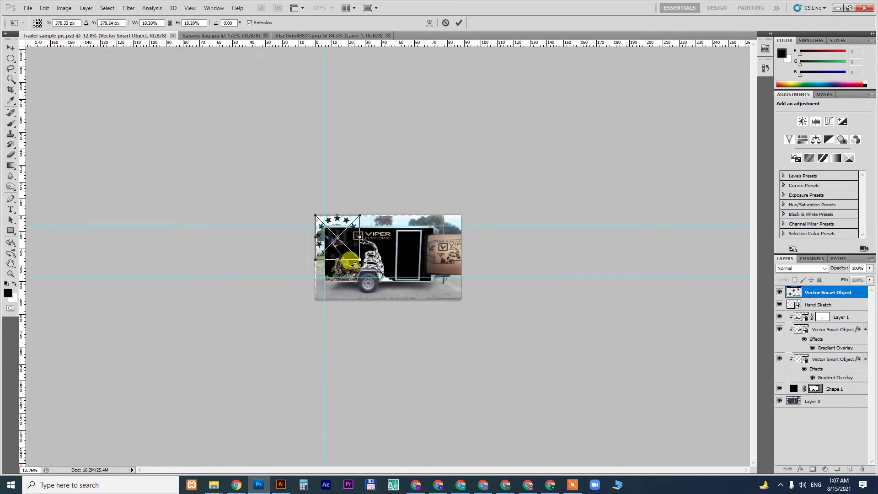
key("Return")
Move the hand sketch over the trailer's wheel area and place the III emblem across the door and front end of the trailer
key("ctrl+0")
left_click_drag(689, 233, 277, 338)
mouse_move(212, 102)
left_mouse_down()
mouse_move(537, 201)
mouse_move(585, 247)
mouse_move(665, 268)
mouse_move(612, 250)
left_mouse_up()
Copy the VIPER ELECTRIC logo's gold gradient layer style and paste it onto the III emblem layer
left_click(354, 143)
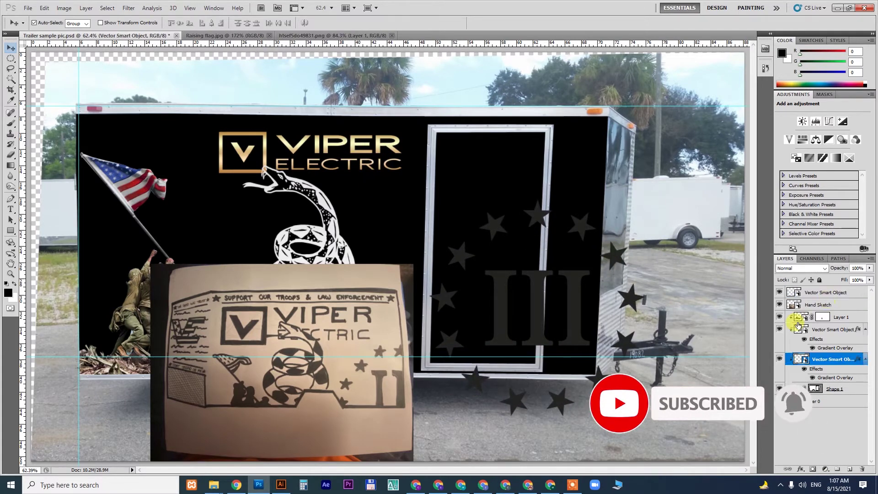
right_click(822, 359)
left_click(544, 279)
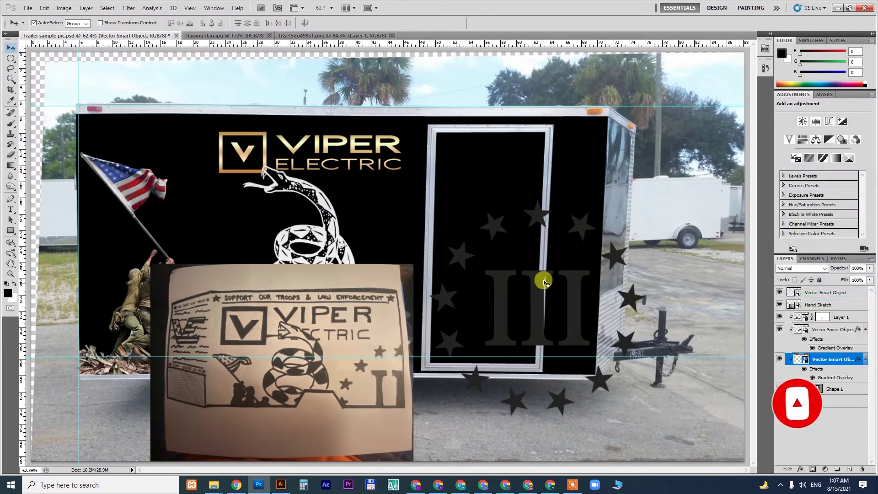
left_click(540, 278)
right_click(829, 295)
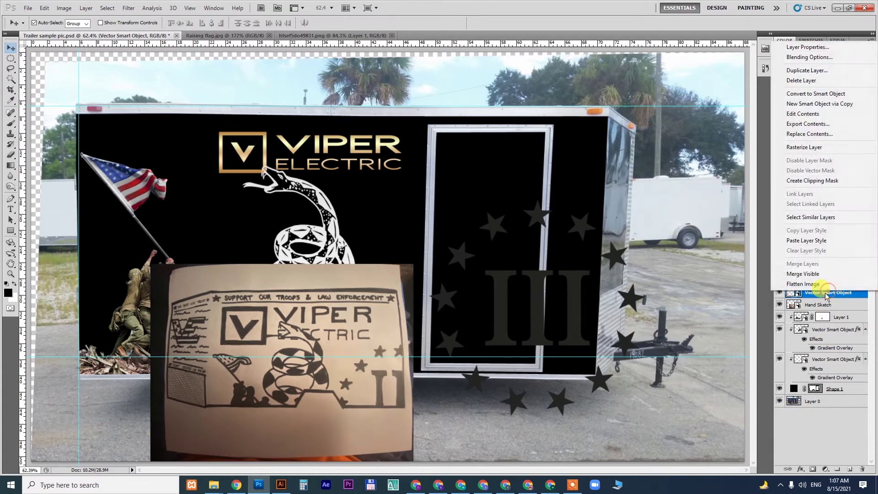
left_click(807, 237)
Nudge the III emblem slightly right and clip it to the trailer shape, directly above Layer 1
mouse_move(543, 284)
left_mouse_down()
mouse_move(523, 290)
mouse_move(545, 284)
left_mouse_up()
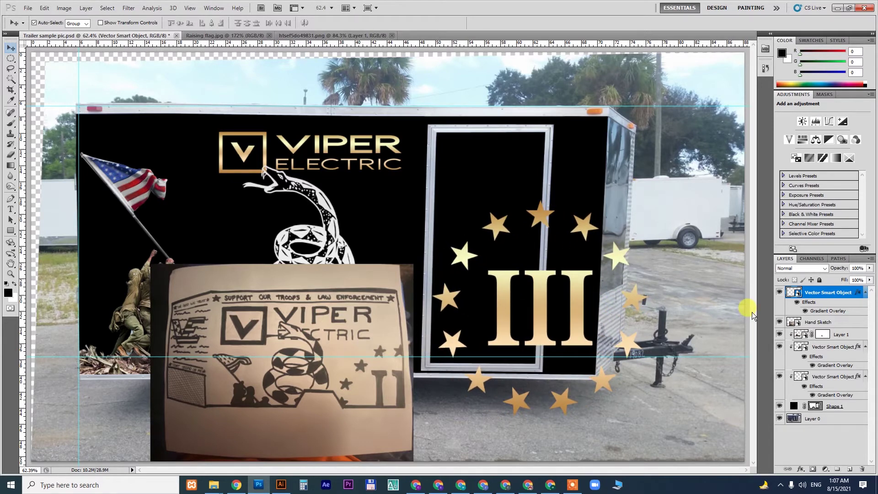
key("ctrl+bracketleft")
key("ctrl+bracketleft")
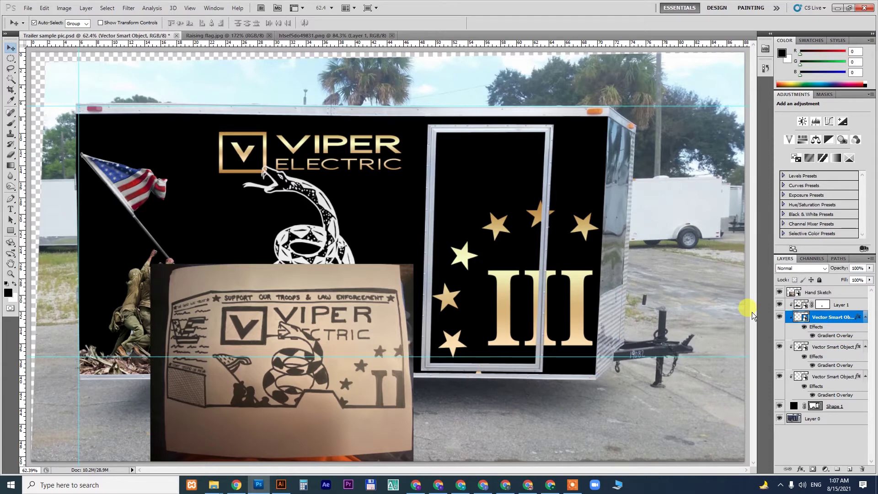
key("ctrl+bracketright")
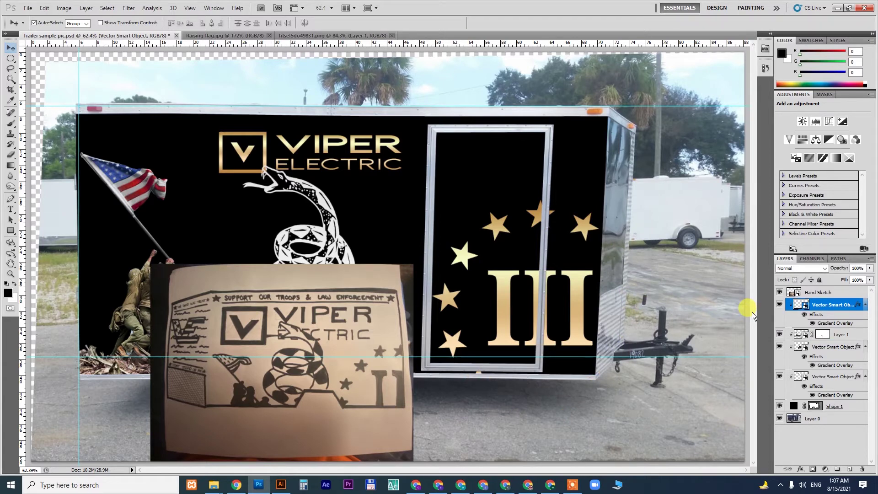
Shift the III emblem toward the trailer's front edge and move the hand sketch away from the wheel to the area below the door
left_click_drag(502, 278, 522, 282)
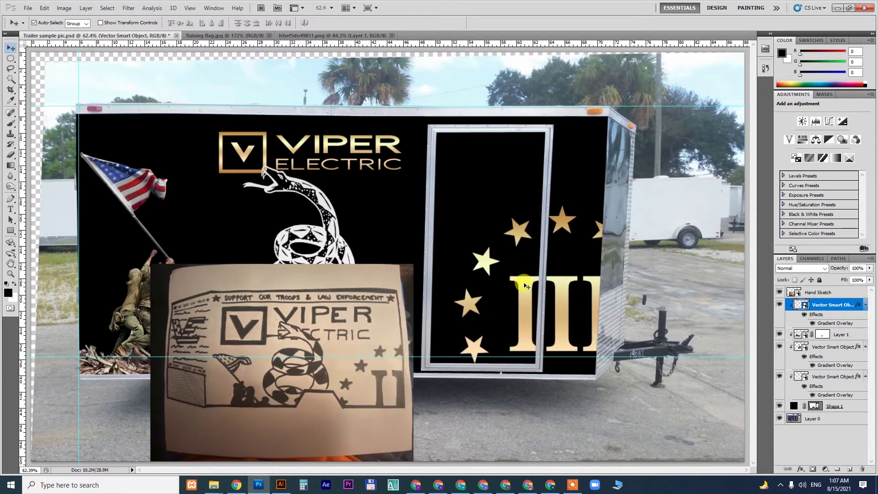
left_click_drag(311, 308, 581, 371)
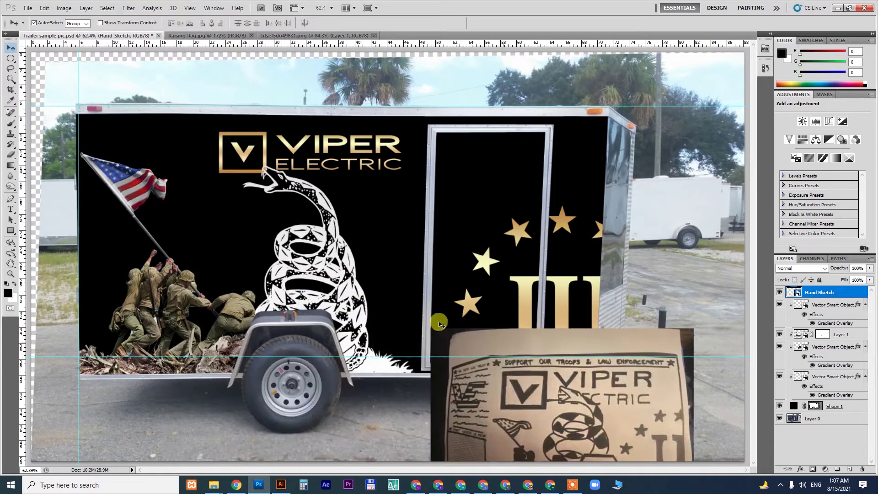
Move the VIPER ELECTRIC logo slightly down and left, and lower the snake beneath it, scaling it to about 10.29%
left_click_drag(236, 149, 225, 169)
left_click(304, 212)
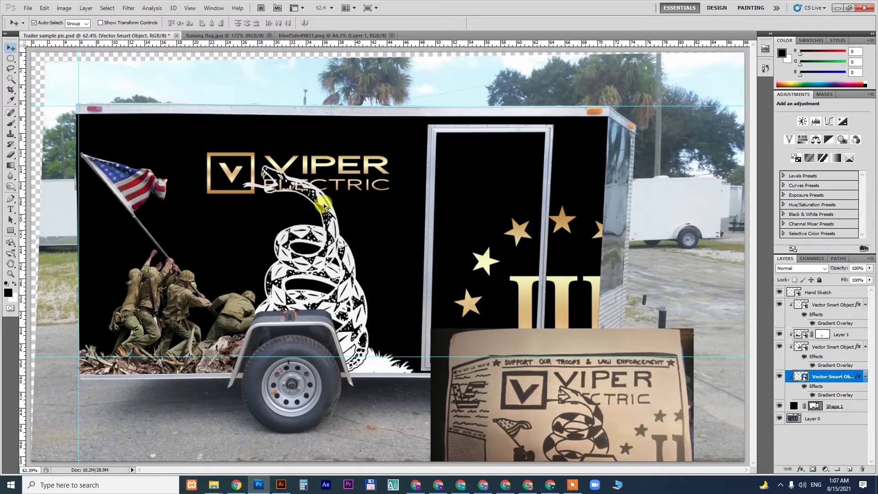
left_click_drag(322, 208, 327, 214)
key("ctrl+t")
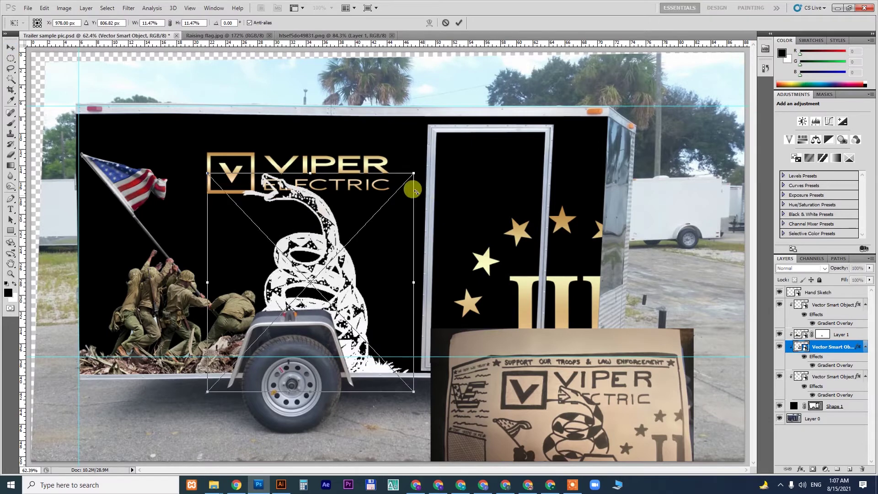
left_click_drag(409, 168, 401, 182)
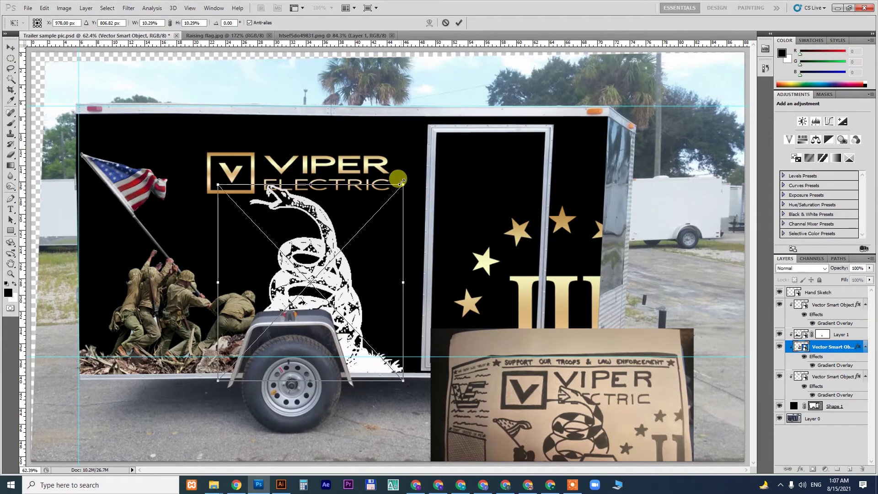
key("Return")
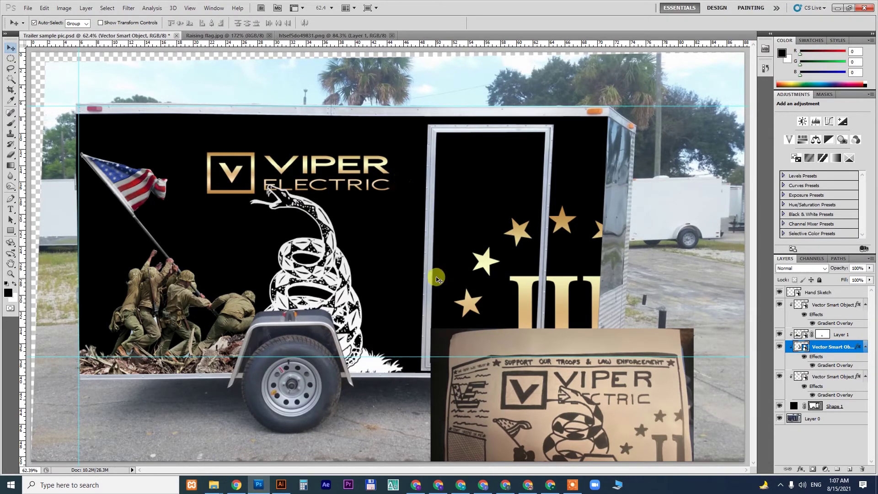
Switch to Illustrator, stagger IN GOD WE TRUST closely beneath DON'T TREAD ON ME, and group the two lines
left_click(281, 483)
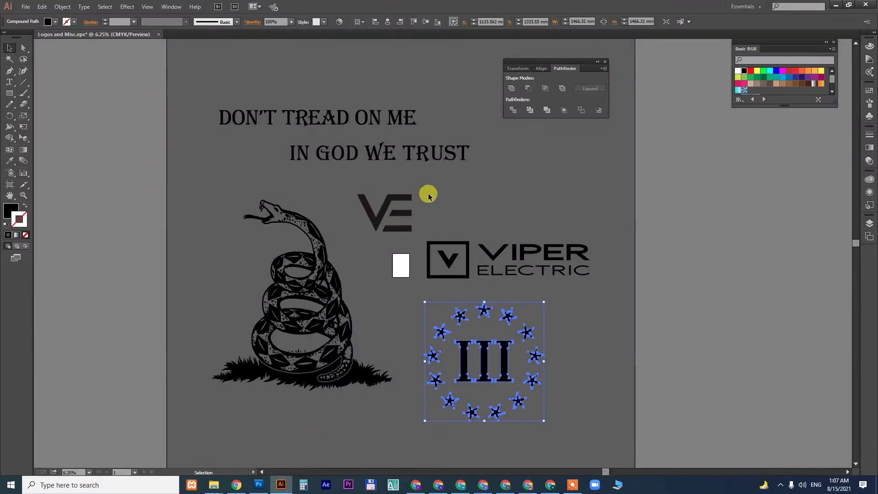
left_click(455, 179)
left_click_drag(499, 171, 476, 290)
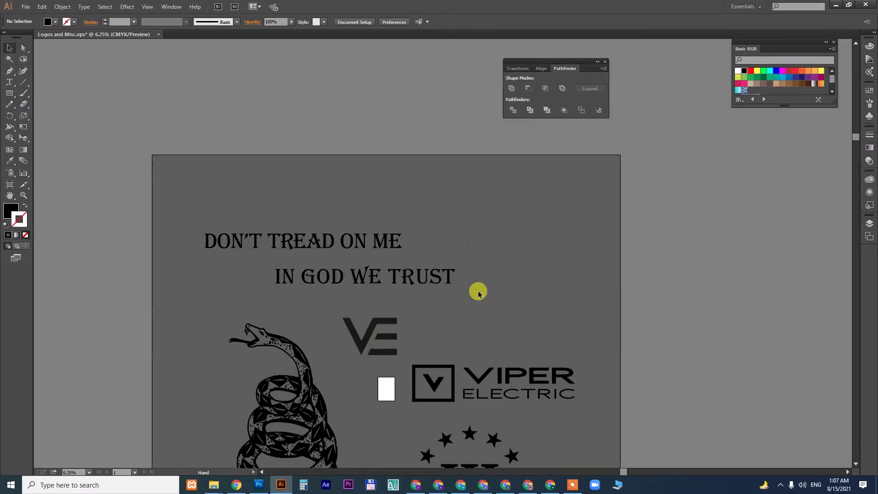
left_click(405, 283)
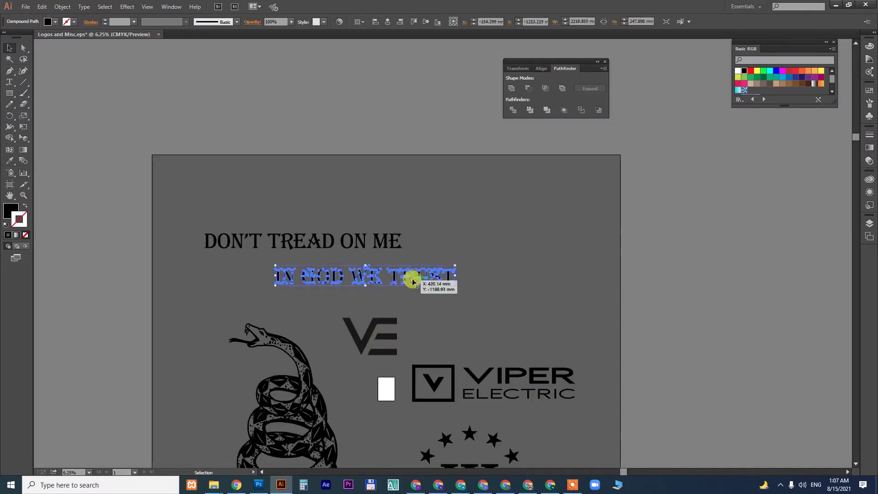
left_click(460, 226)
left_click_drag(392, 272, 360, 262)
left_click_drag(476, 214, 199, 277)
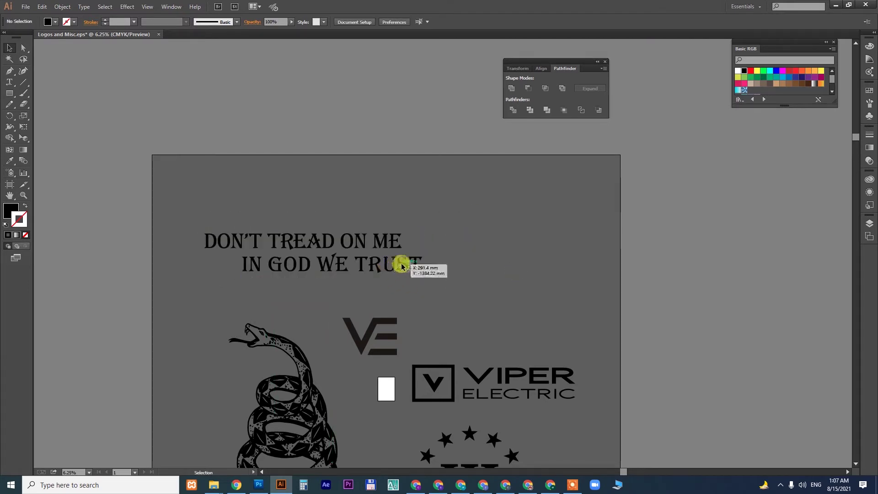
left_click_drag(402, 261, 448, 262)
left_click_drag(477, 215, 273, 286)
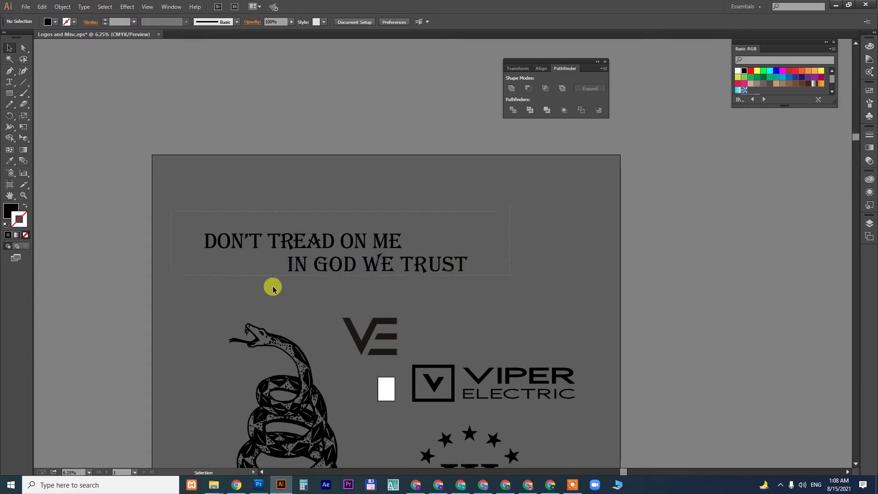
key("ctrl+g")
Switch back to Photoshop, paste the two-line slogan as a smart object and scale it down to fit across the trailer's upper rear side
left_click(258, 485)
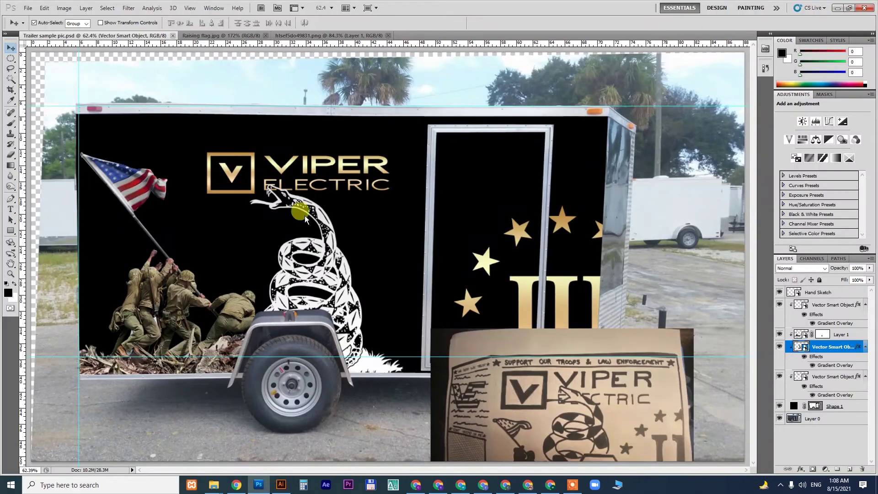
key("ctrl+v")
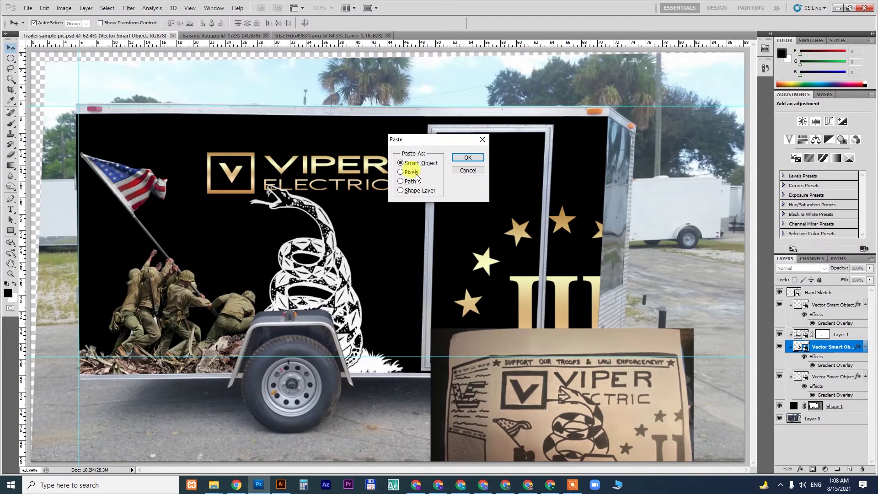
left_click(467, 158)
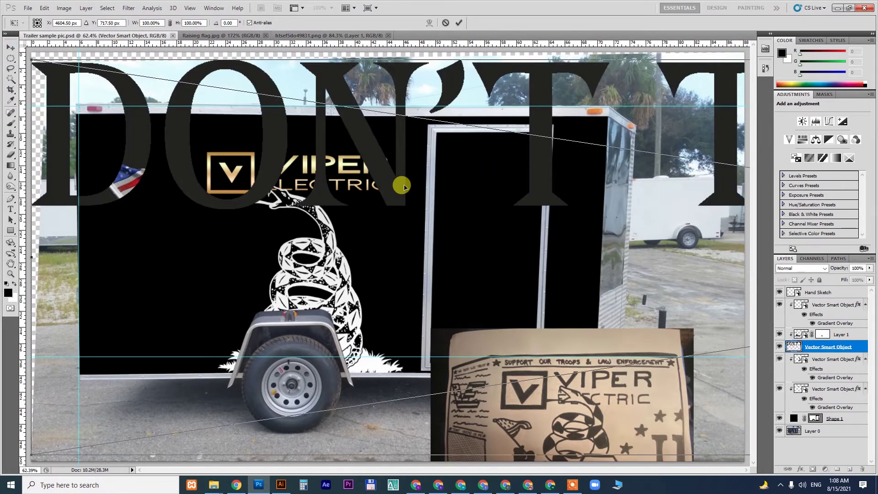
key("ctrl+0")
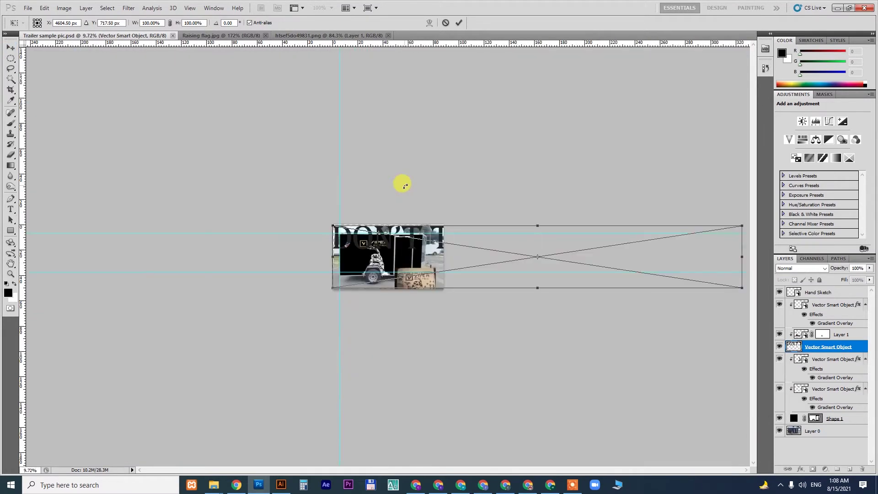
left_click_drag(731, 287, 377, 250)
key("Return")
key("ctrl+0")
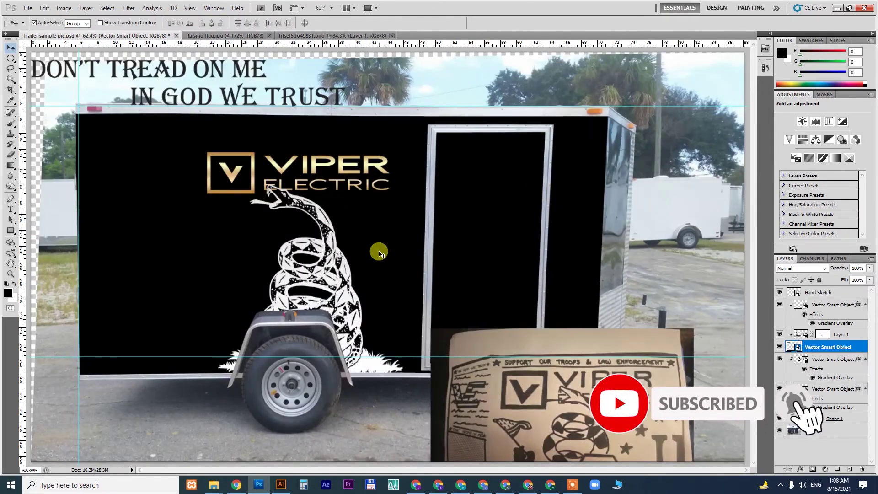
left_click_drag(239, 75, 302, 140)
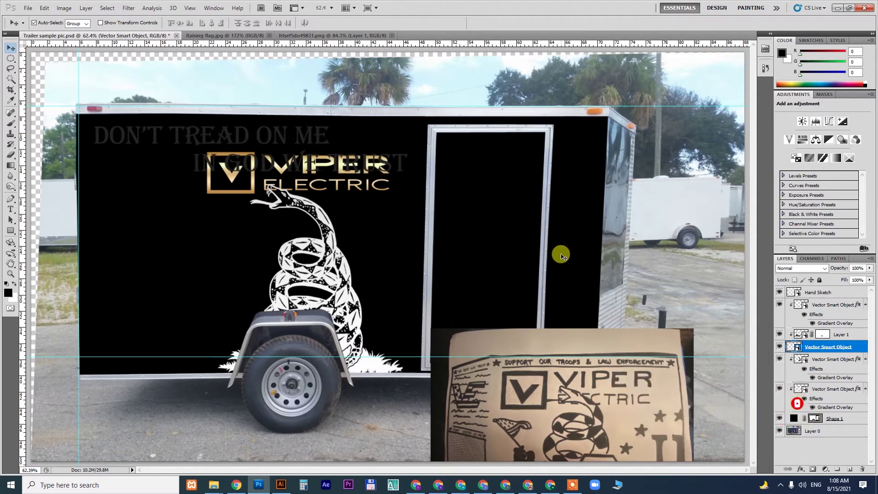
Create a clipping mask to the trailer shape for all layers from the VIPER ELECTRIC logo up to Hand Sketch
left_click(825, 389)
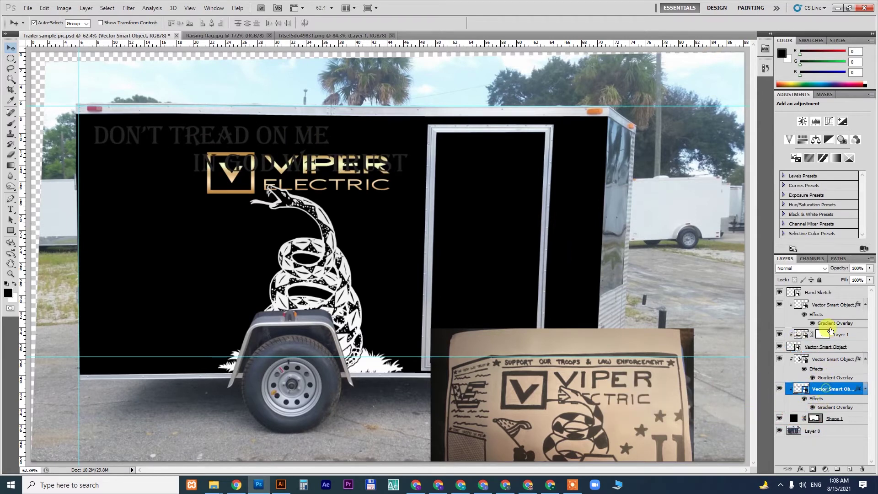
left_click(824, 292, "shift")
right_click(825, 291)
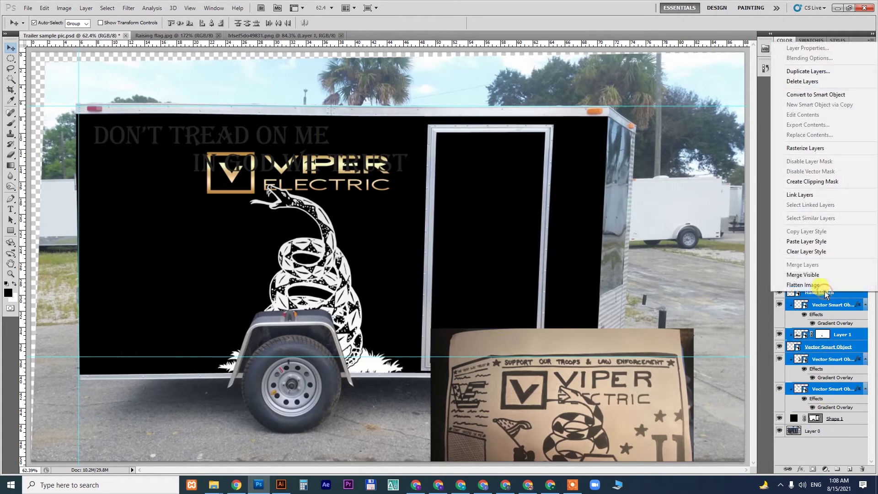
left_click(816, 180)
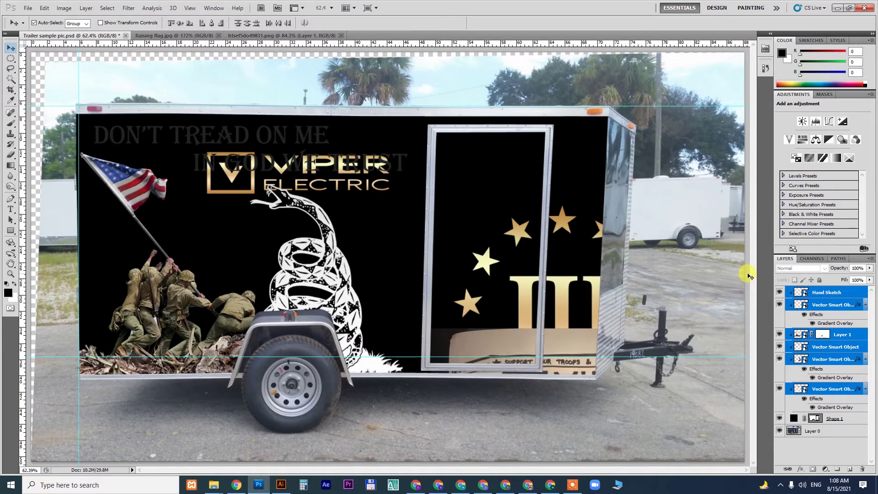
Release the Hand Sketch layer from the clipping mask and move the sketch back down below the door
left_click(555, 349)
key("ctrl+z")
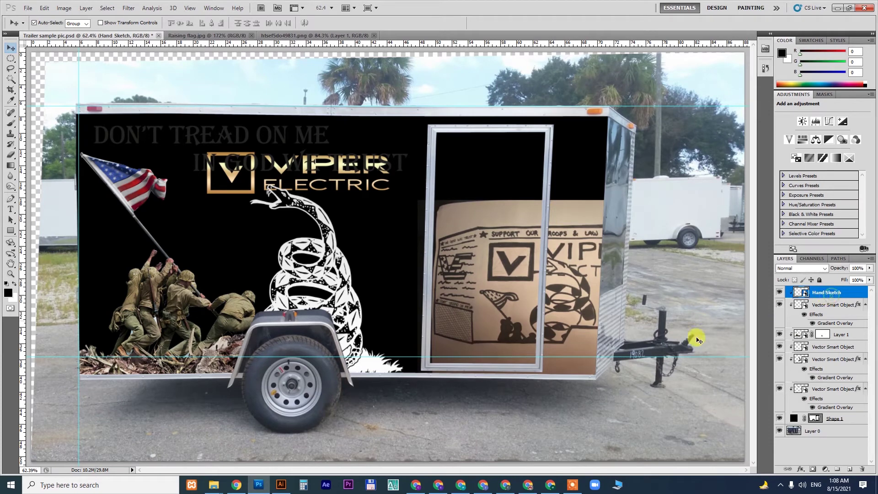
left_click(851, 297, "alt")
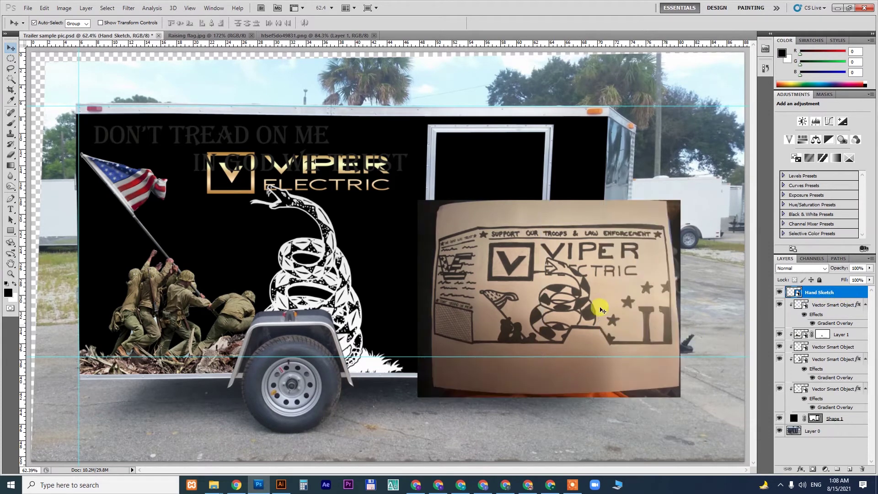
left_click_drag(575, 248, 560, 379)
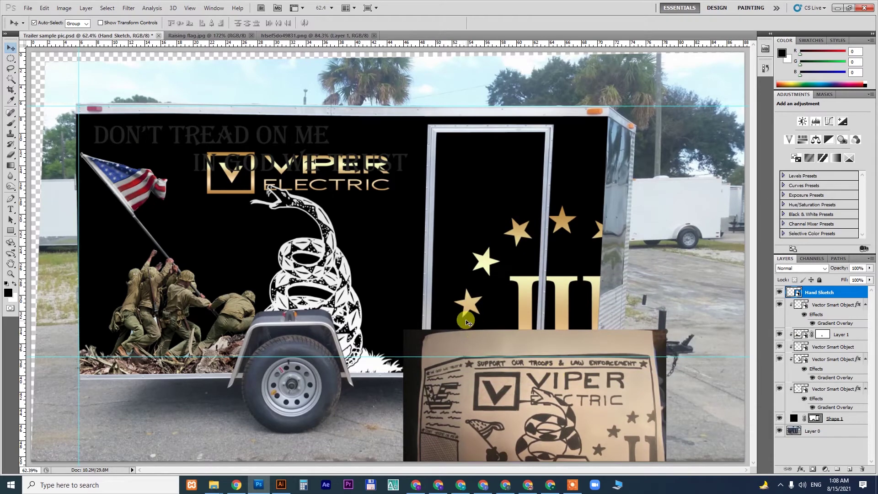
Switch to Illustrator, ungroup the slogans and place IN GOD WE TRUST on the same line directly after DON'T TREAD ON ME
left_click(280, 484)
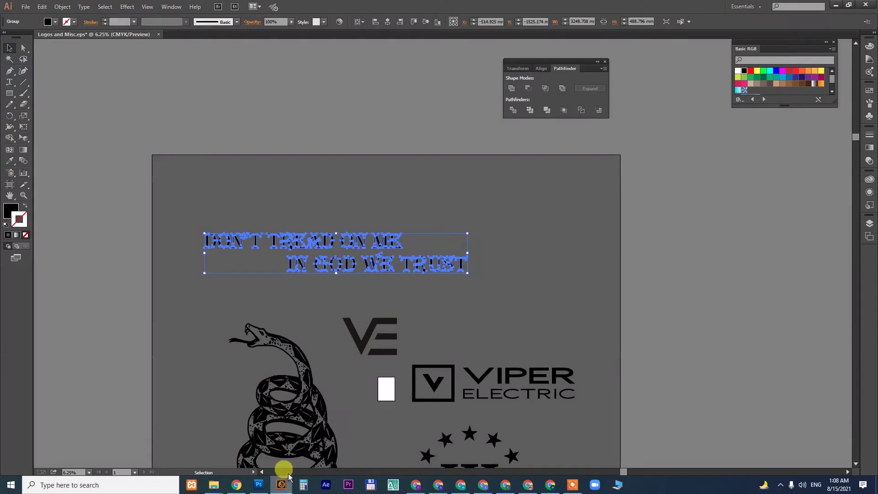
right_click(446, 264)
left_click(472, 313)
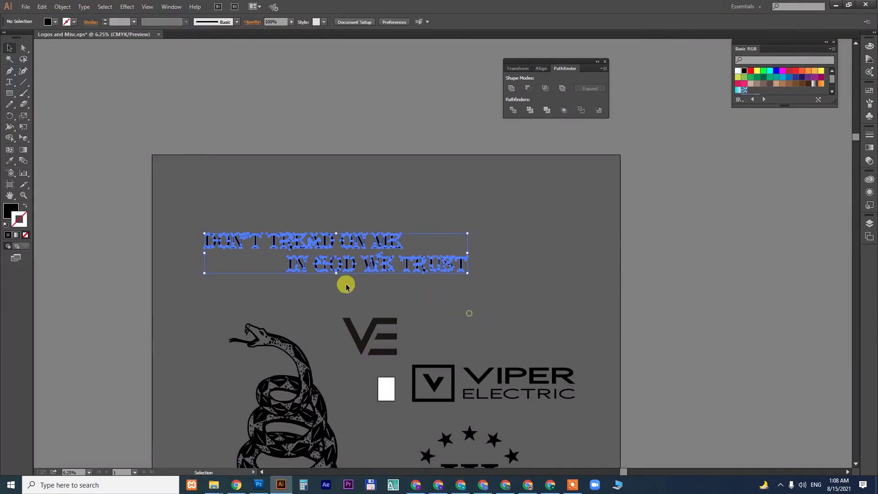
left_click(464, 310)
left_click(439, 270)
left_click_drag(376, 263, 494, 239)
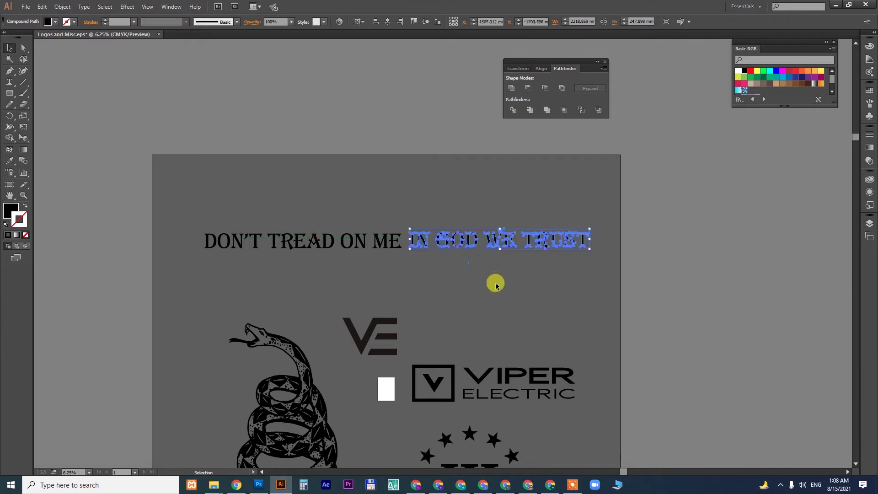
left_click(501, 285)
Align the two slogans vertically by their centers and fine-tune the position so their letters share one baseline
left_click_drag(542, 339, 613, 341)
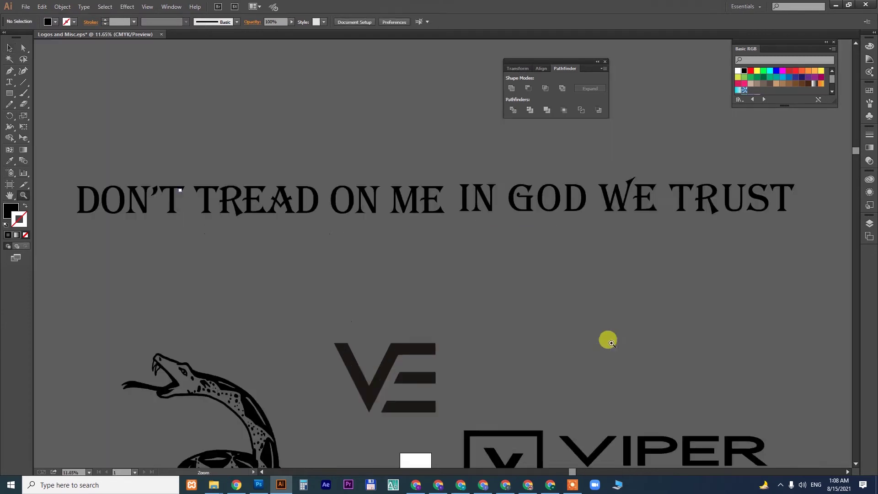
left_click_drag(372, 153, 489, 219)
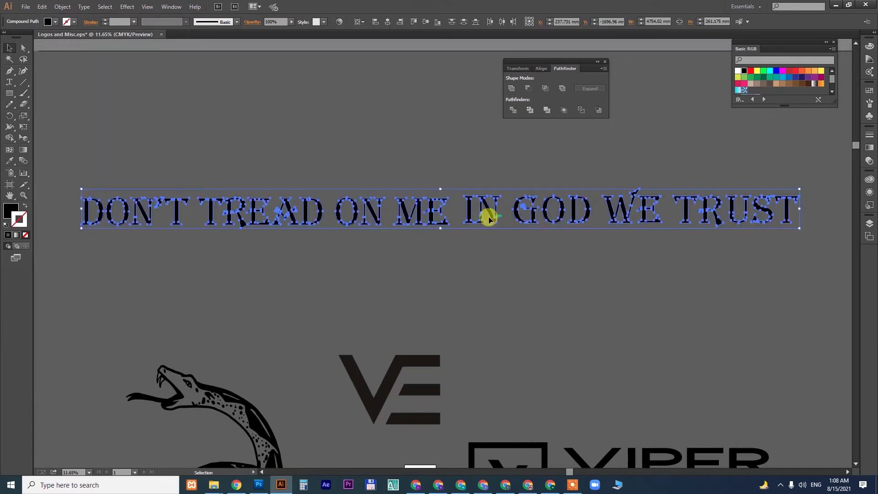
left_click(425, 21)
left_click(425, 145)
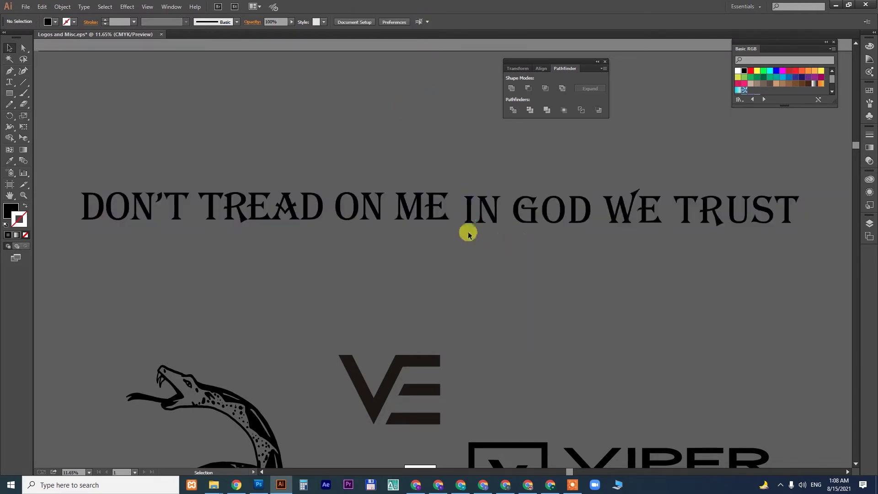
left_click_drag(373, 151, 616, 288)
mouse_move(433, 224)
left_mouse_down()
mouse_move(425, 212)
mouse_move(440, 238)
left_mouse_up()
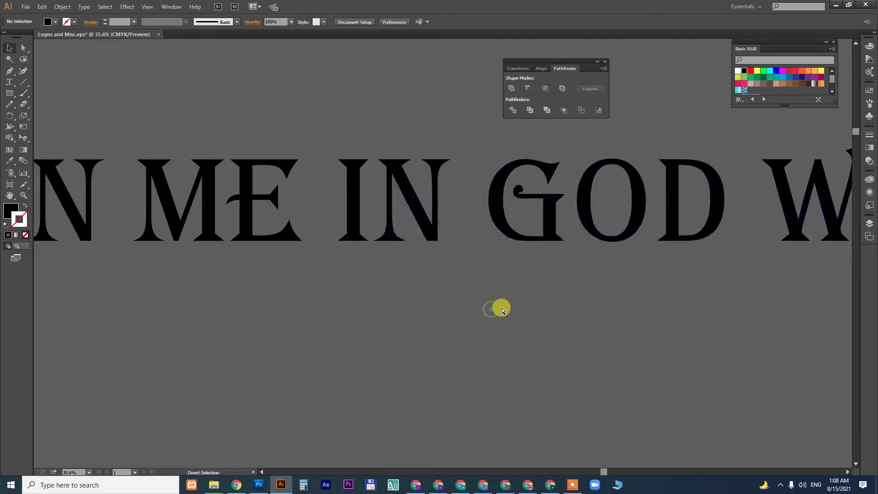
Group DON'T TREAD ON ME and IN GOD WE TRUST as a single-line slogan
key("ctrl+minus")
key("ctrl+minus")
key("ctrl+minus")
key("ctrl+minus")
key("ctrl+minus")
key("ctrl+minus")
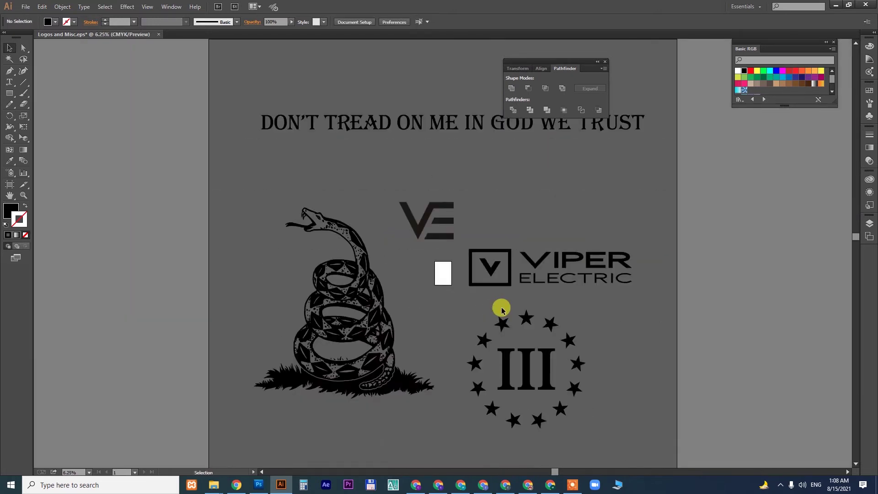
left_click_drag(640, 173, 636, 176)
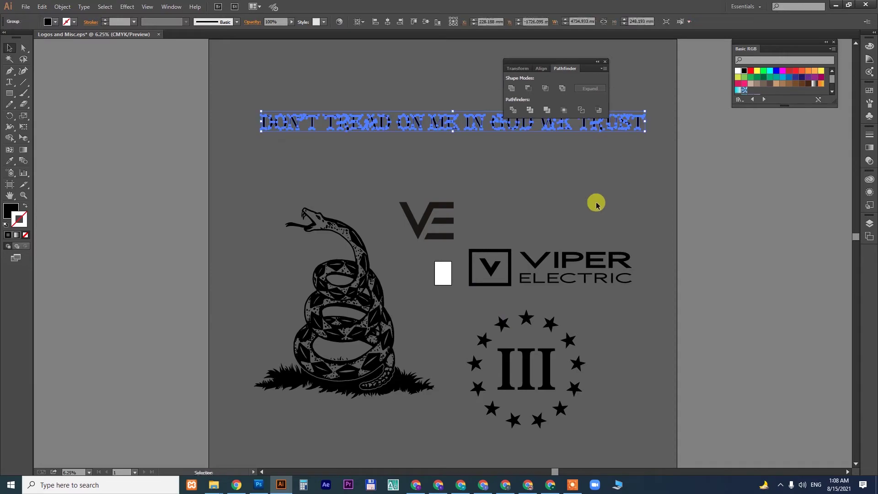
Switch to Photoshop, paste the single-line slogan into the trailer mockup as a smart object and scale it down to about 10%
left_click(259, 485)
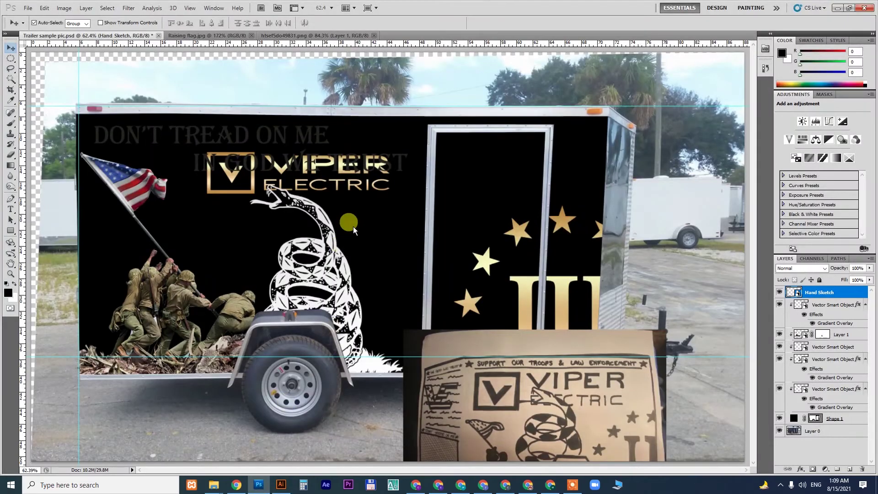
key("ctrl+v")
key("Return")
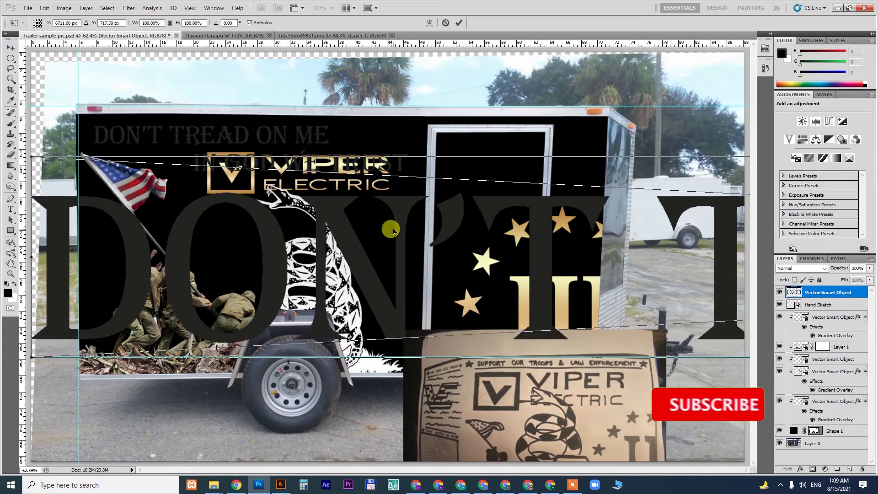
key("ctrl+0")
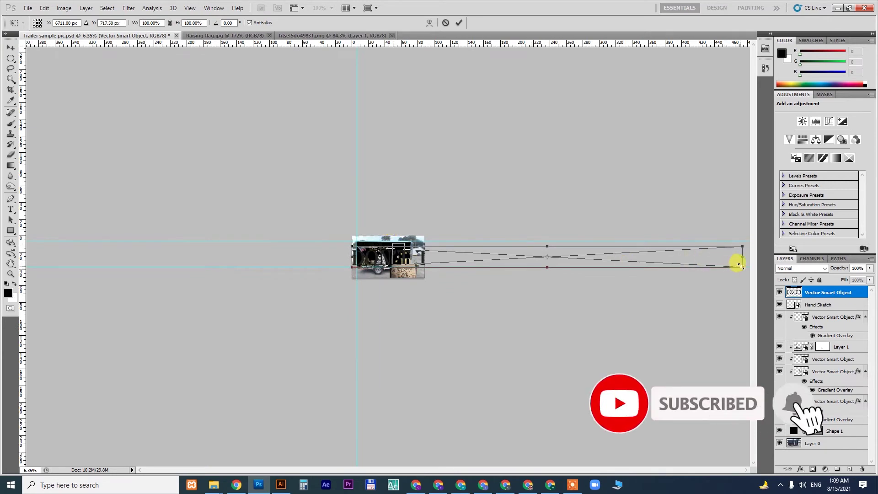
left_click_drag(740, 265, 385, 271)
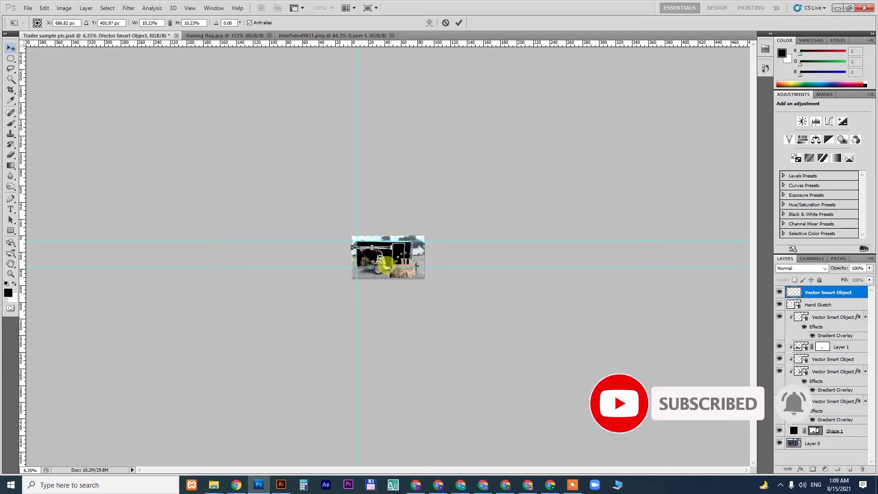
key("Return")
key("ctrl+0")
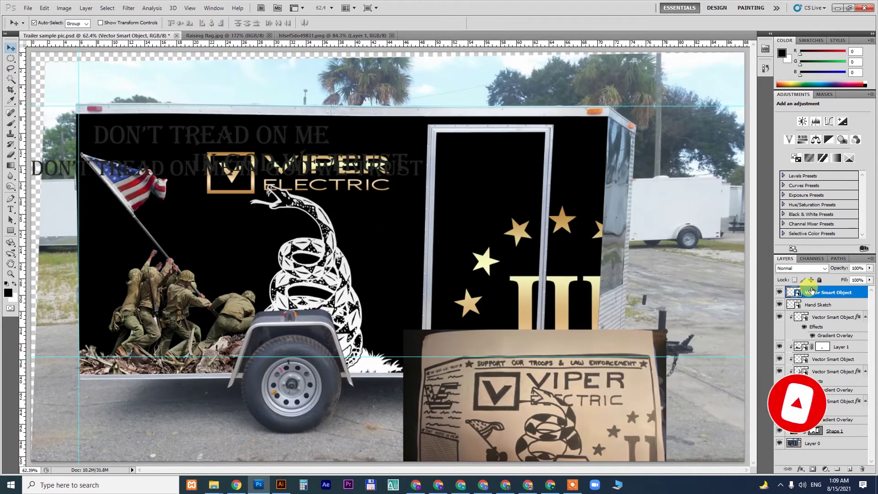
Apply the copied gold gradient overlay style to the pasted slogan and delete the old dark two-line slogan
right_click(791, 293)
left_click(812, 236)
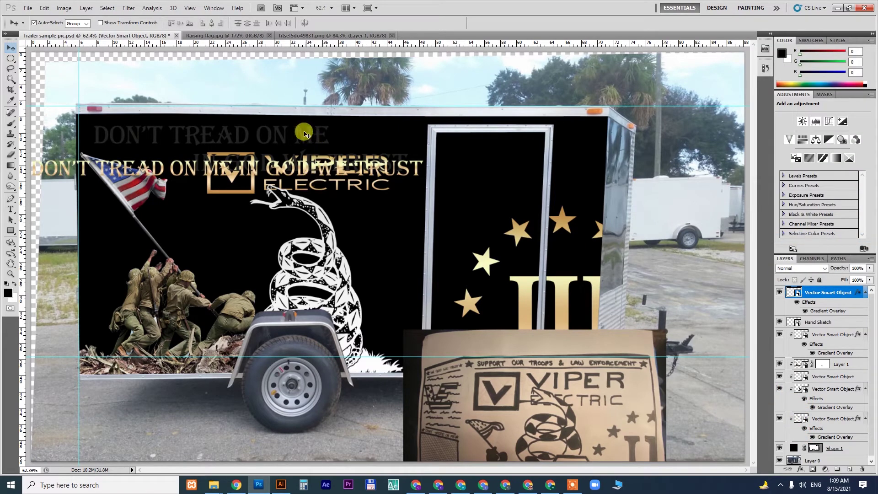
left_click(281, 139)
key("Delete")
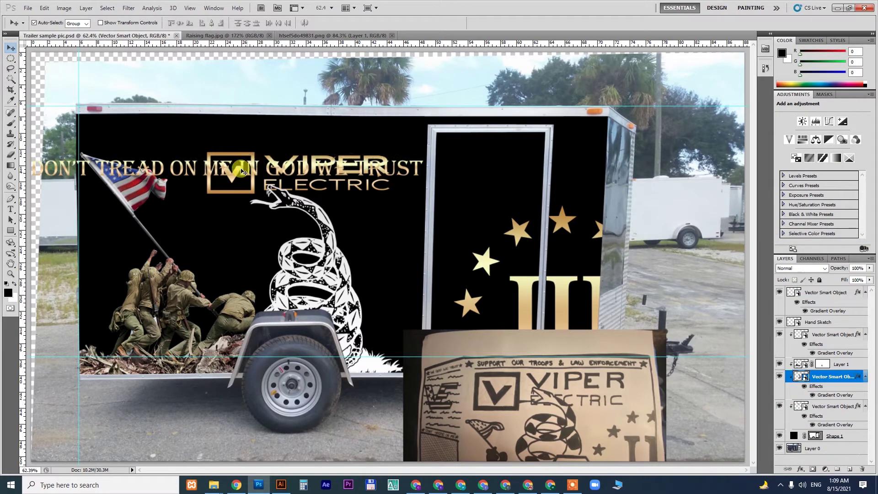
Move the gold slogan above the Viper Electric logo, near the upper edge of the trailer's side
left_click(213, 172)
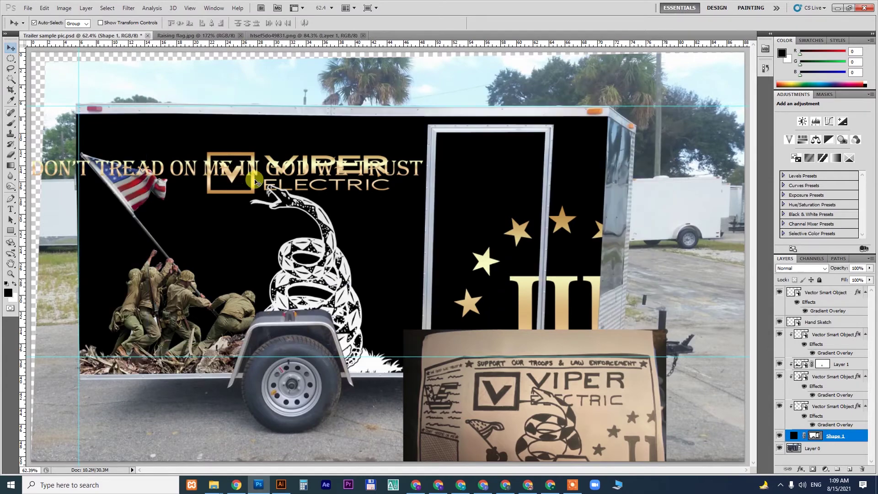
key("z")
left_click(196, 134)
key("v")
left_click_drag(192, 200, 346, 131)
key("ctrl+0")
Scale the slogan down to about 8.3% so it fits between the trailer's rear edge and the door frame
key("ctrl+t")
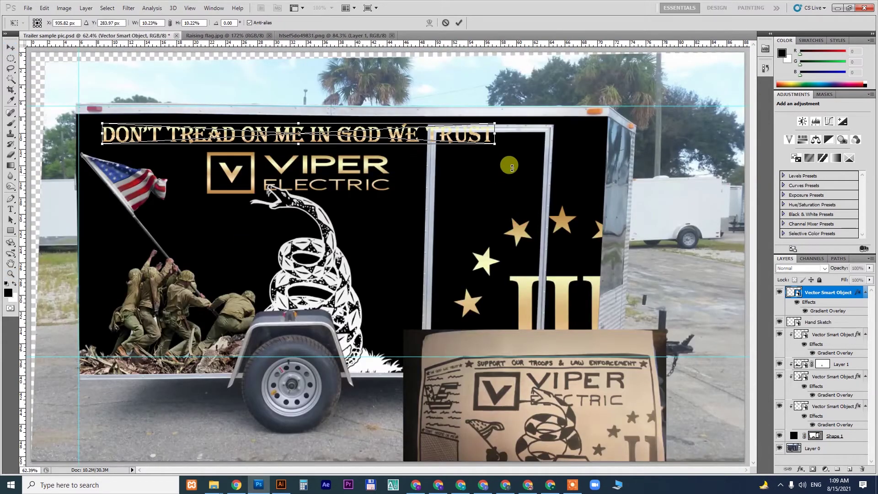
left_click_drag(495, 143, 406, 144)
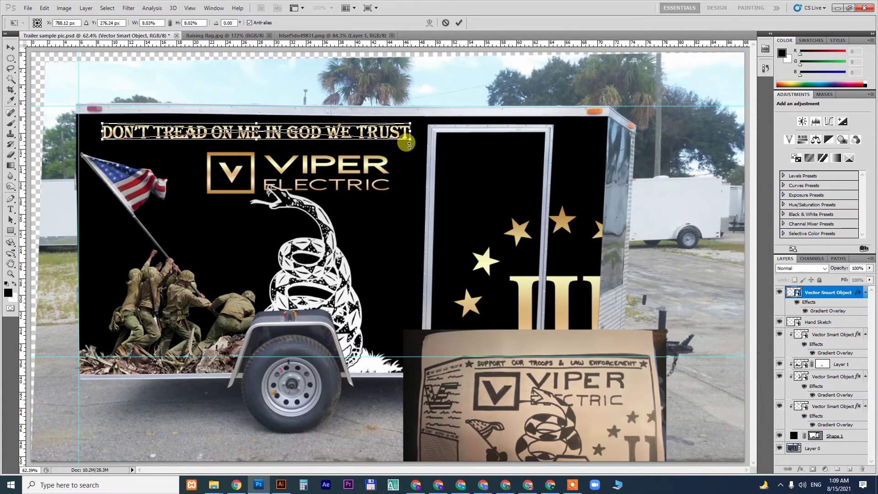
left_click_drag(102, 133, 91, 133)
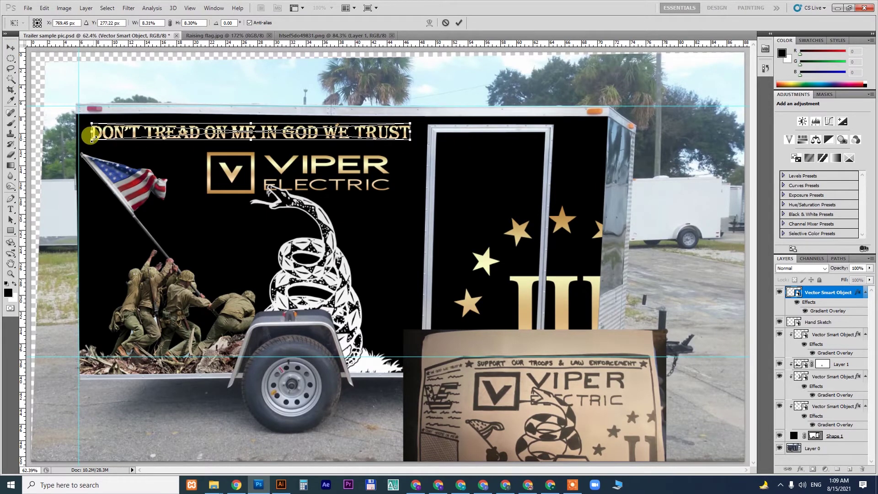
key("Return")
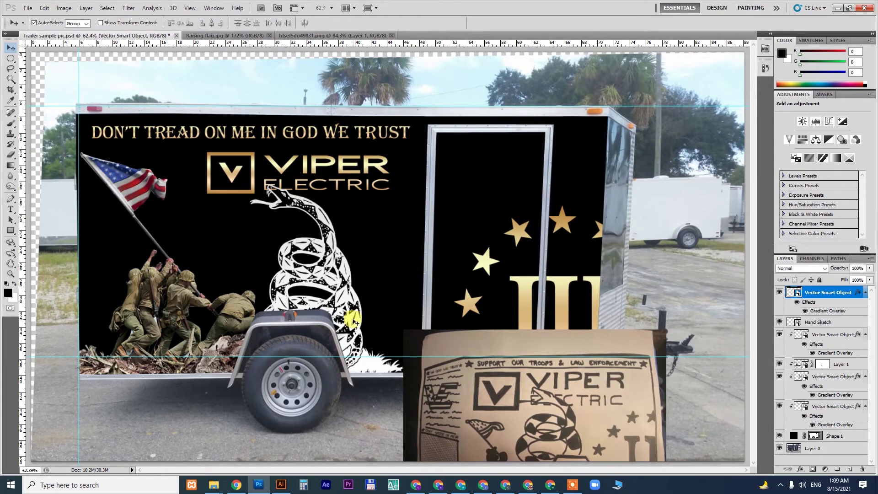
Enlarge the Viper Electric logo about its center to about 13.5%, ending level with the slogan's right end
left_click(251, 157)
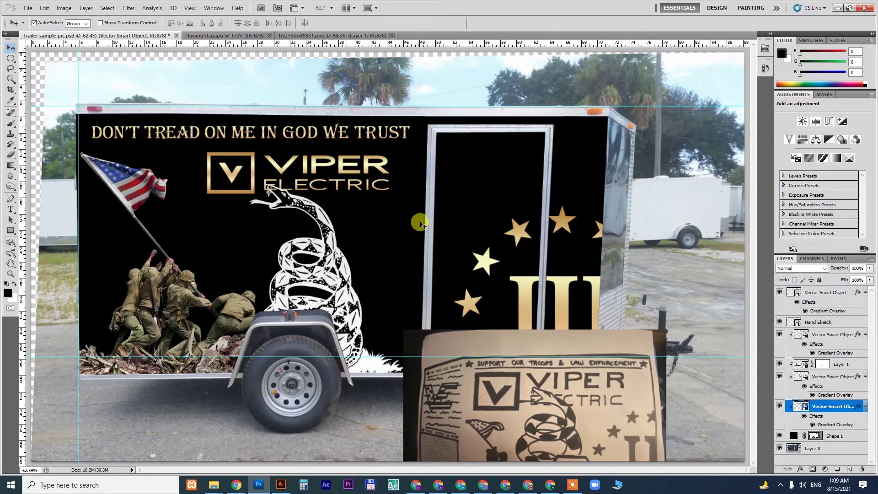
key("ctrl+t")
left_click_drag(394, 196, 402, 197)
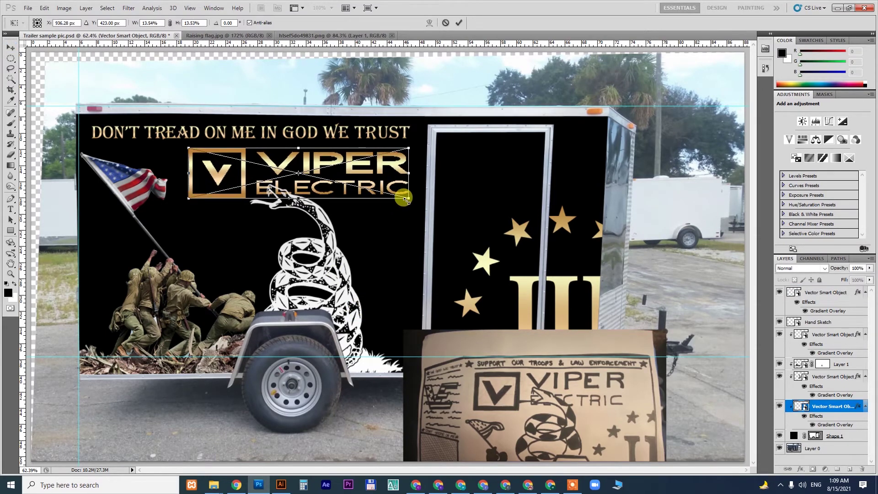
key("Return")
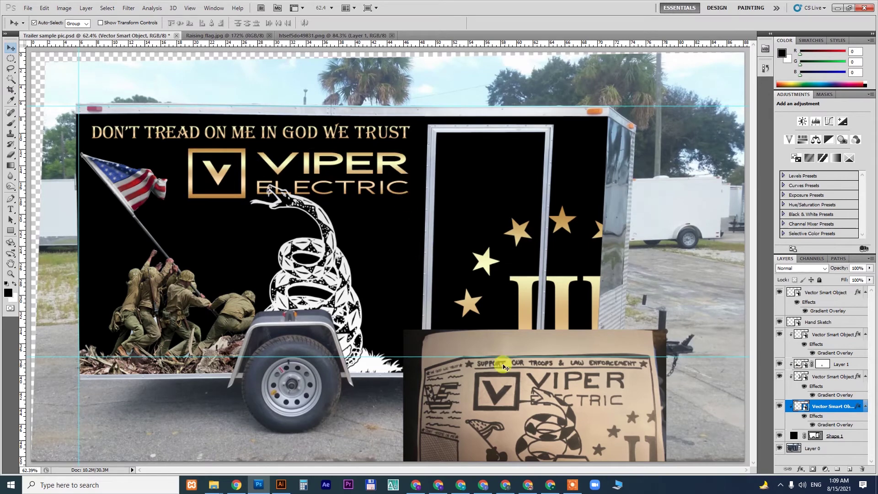
Move the hand sketch farther down and to the right, hide the Hand Sketch layer and save the document
mouse_move(528, 406)
left_mouse_down()
mouse_move(637, 365)
mouse_move(584, 347)
mouse_move(575, 302)
mouse_move(584, 428)
left_mouse_up()
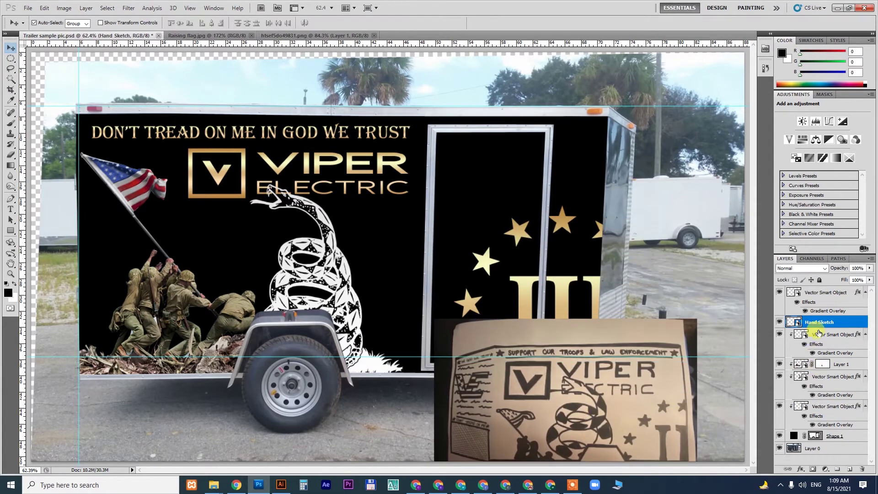
left_click(780, 321)
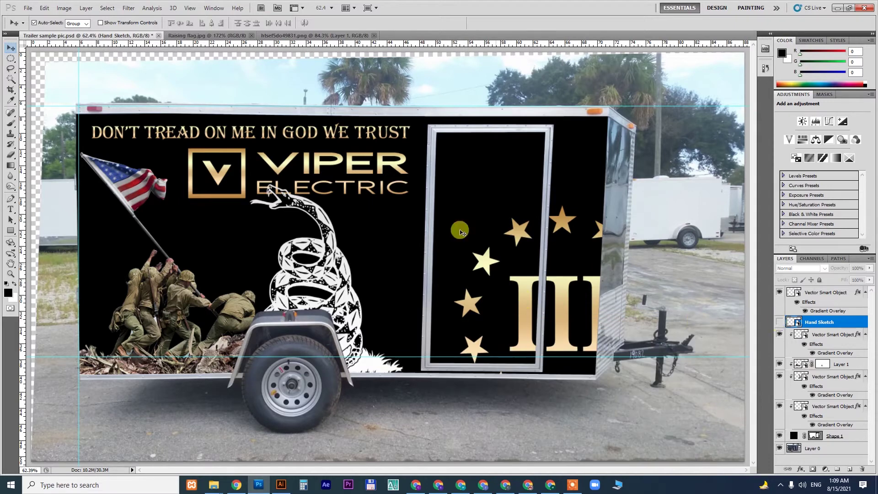
key("ctrl+s")
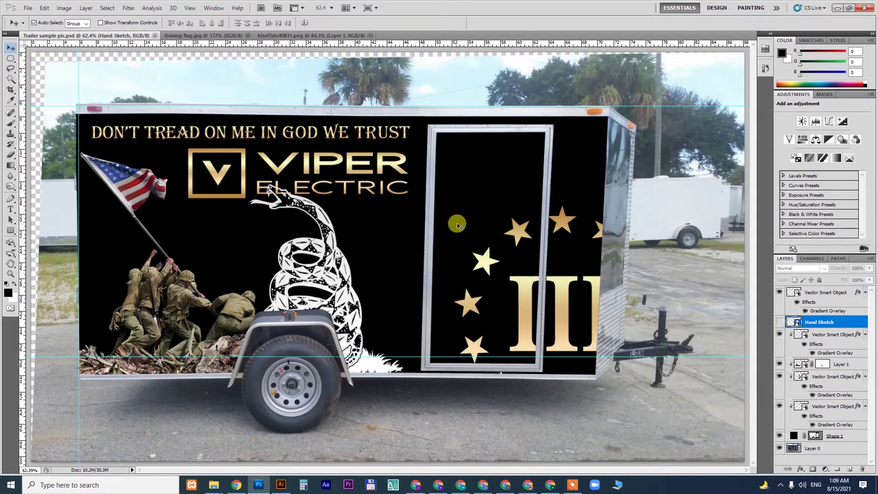
Switch to Chrome and bring up the Google results page for "raising the flag on iwo jima in color"
left_click(236, 485)
left_click(379, 8)
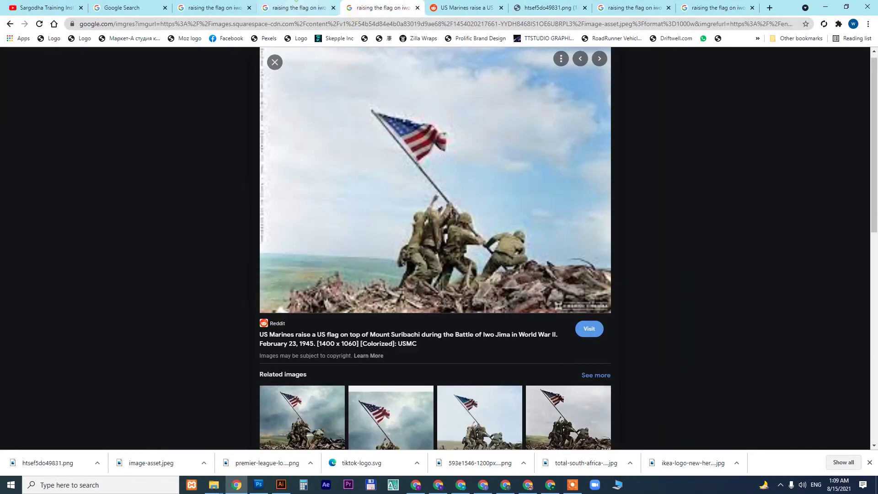
key("ctrl+Page_Up")
key("ctrl+Page_Up")
key("ctrl+Page_Up")
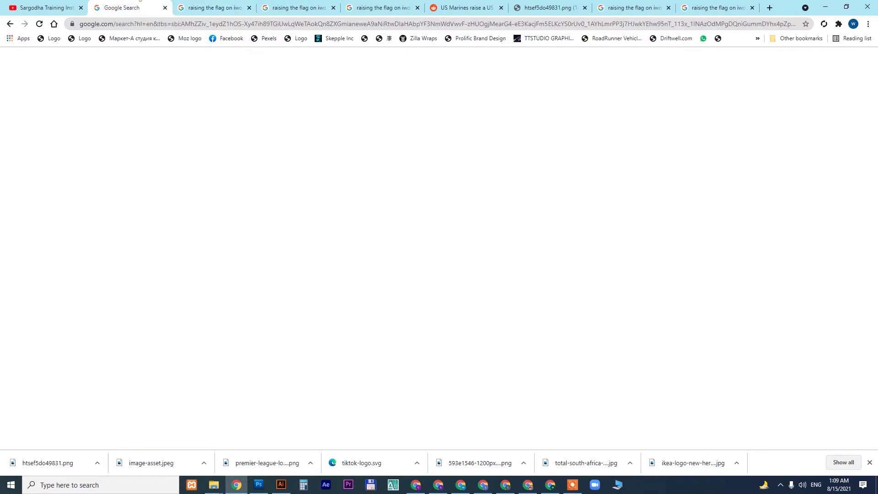
left_click(145, 70)
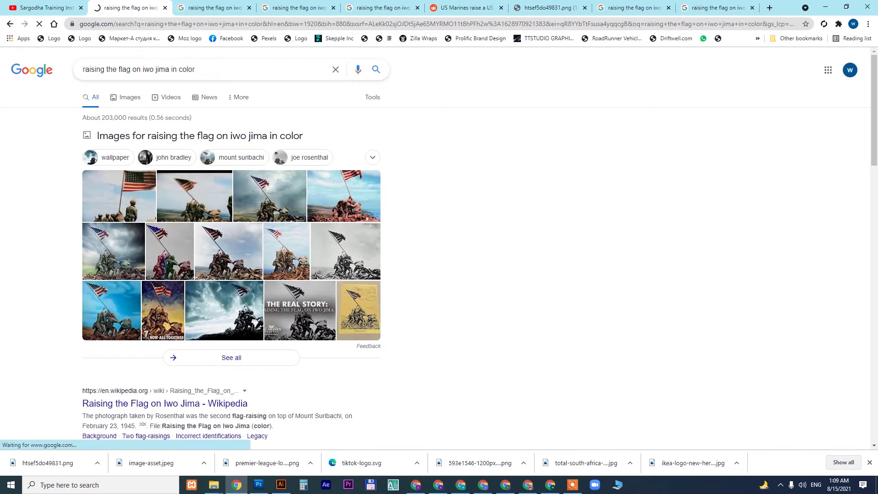
Load freepik.com in the neighboring flag image search tab
left_click(213, 7)
left_click(205, 24)
type("fr")
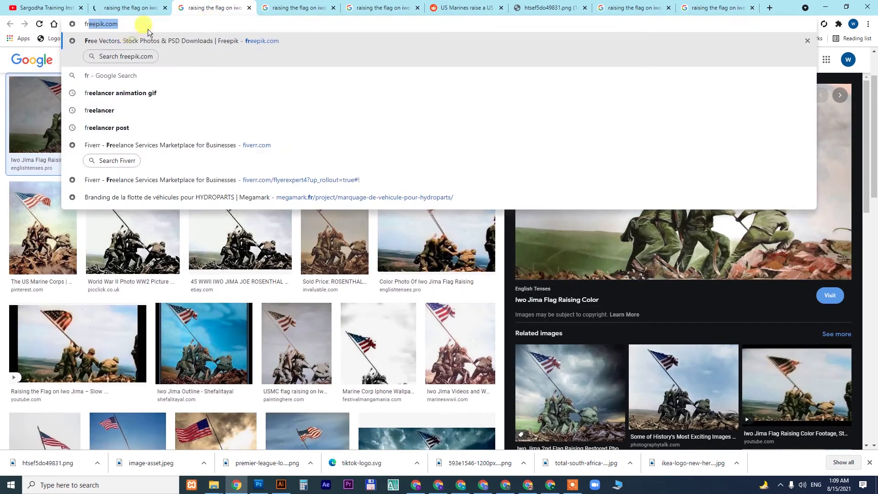
key("Return")
Return to the Google results page and replace the query with a search for an army background
left_click(130, 8)
left_click_drag(205, 69, 13, 65)
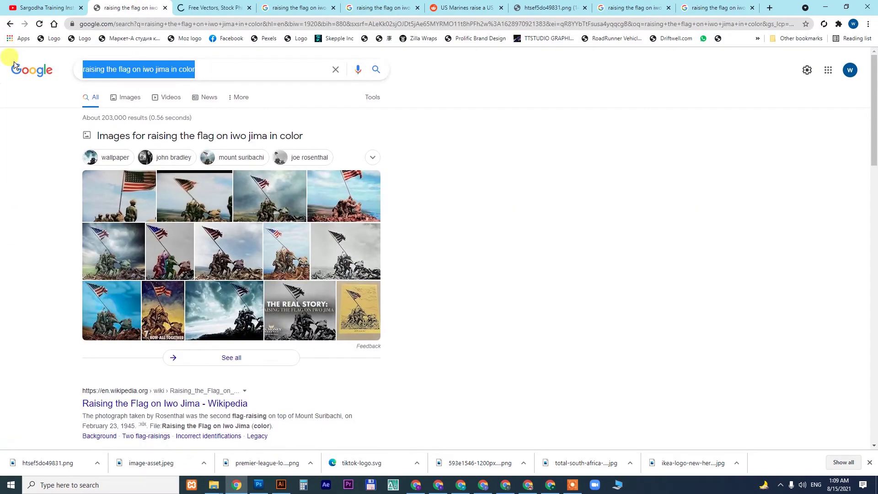
type("army backgou")
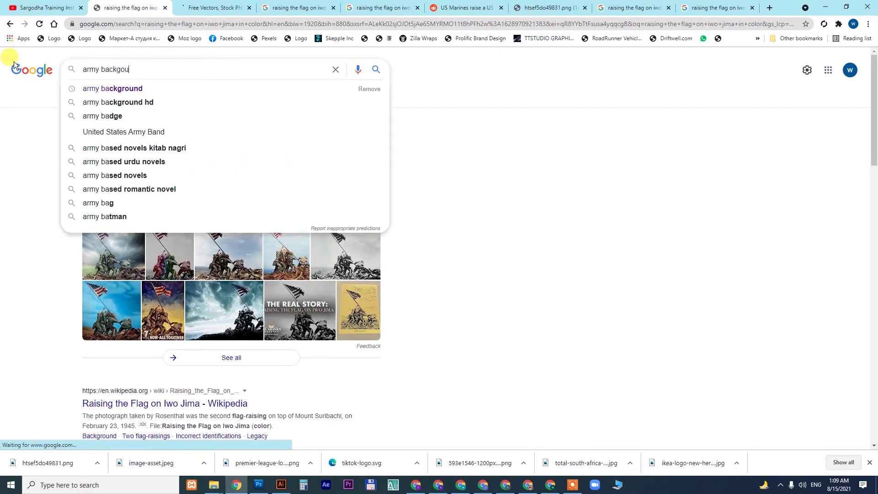
type("nd")
key("Return")
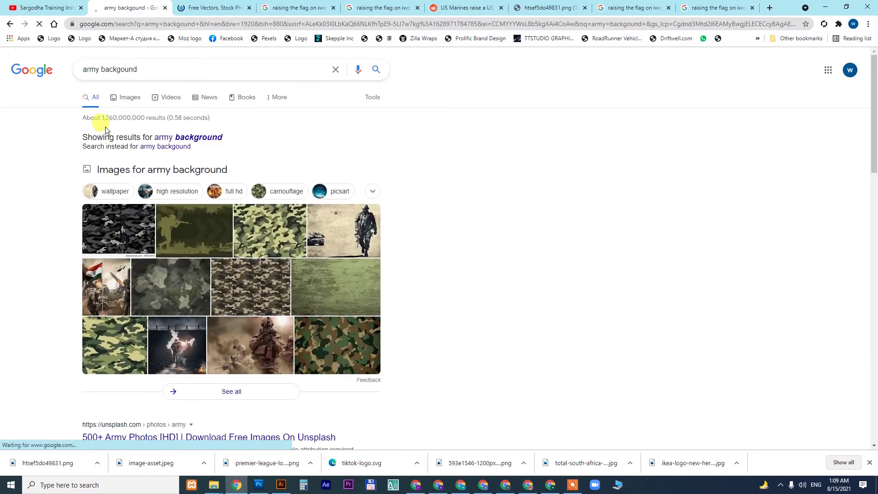
Show the image results for army background and limit their size to Large
left_click(130, 98)
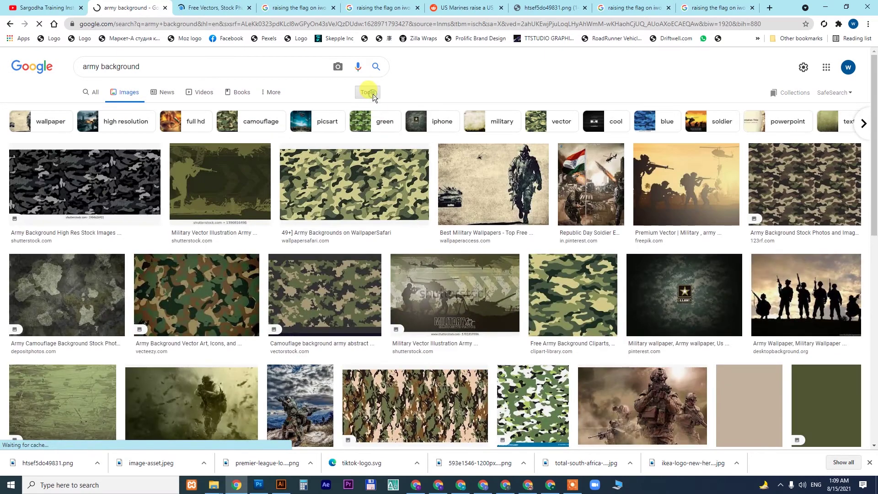
left_click(373, 94)
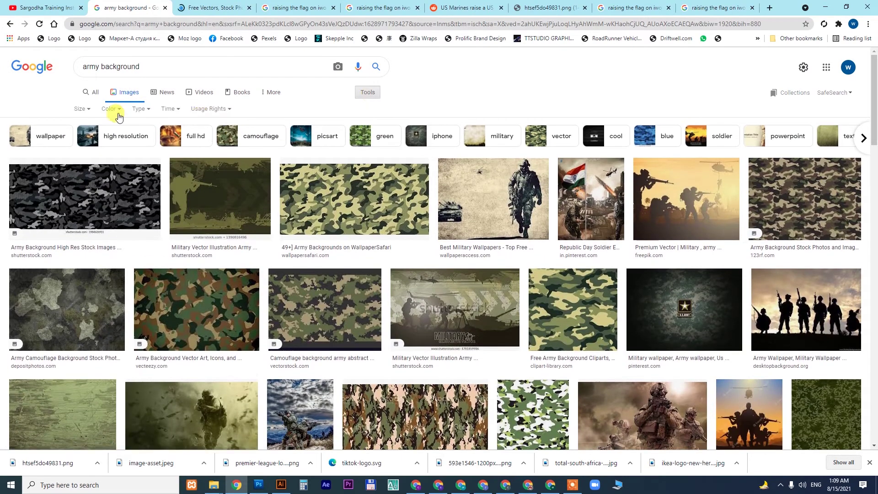
left_click(87, 111)
left_click(80, 138)
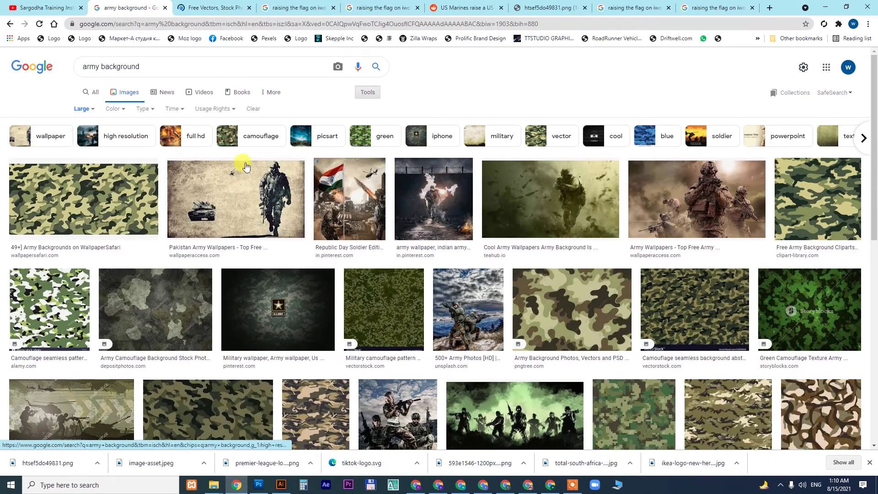
Open the Army Wallpapers result showing a helmeted soldier beside a burning battlefield in a new tab
scroll(338, 259, "down", 2)
scroll(338, 260, "down", 4)
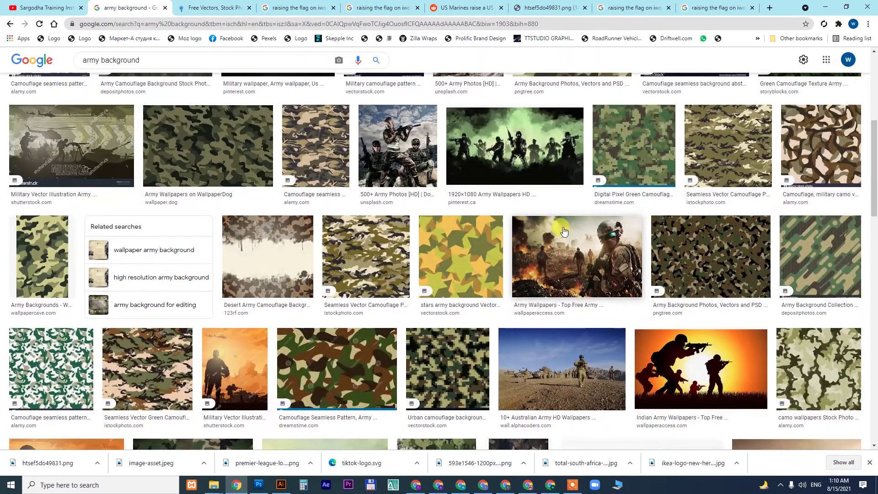
right_click(581, 227)
left_click(586, 230)
Find the 4k army wallpaper of a soldier overlooking a burning city with helicopters and open it in a new tab
scroll(563, 256, "down", 1)
scroll(563, 256, "down", 2)
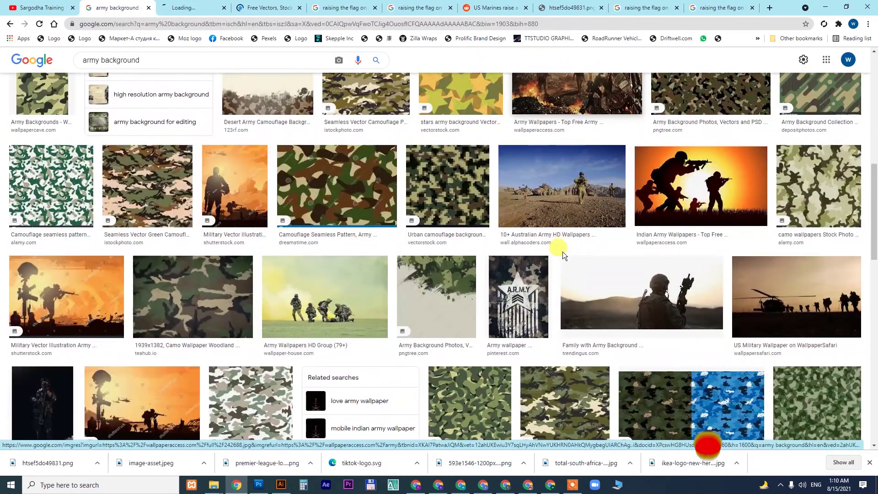
scroll(559, 254, "down", 5)
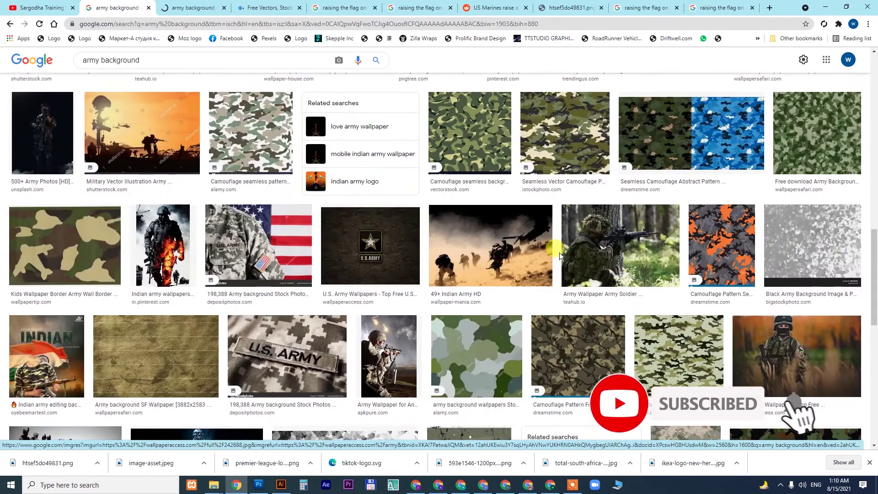
scroll(559, 256, "down", 5)
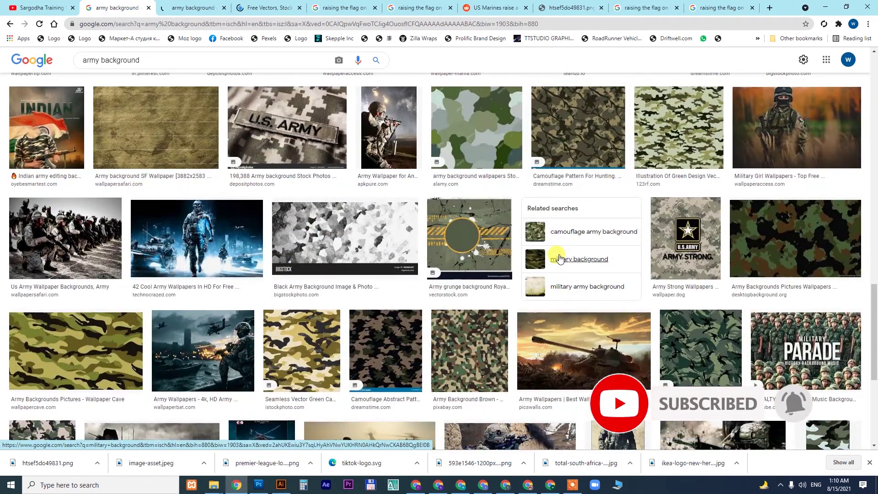
scroll(559, 259, "down", 3)
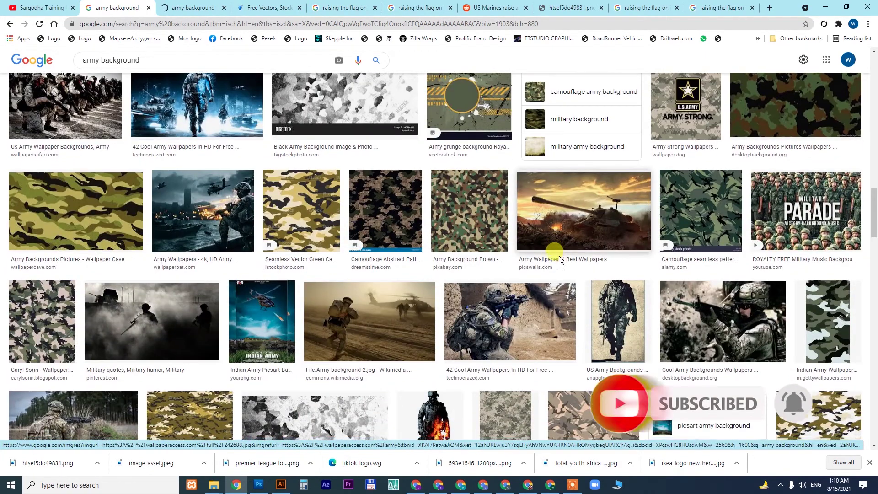
scroll(556, 251, "down", 2)
right_click(192, 105)
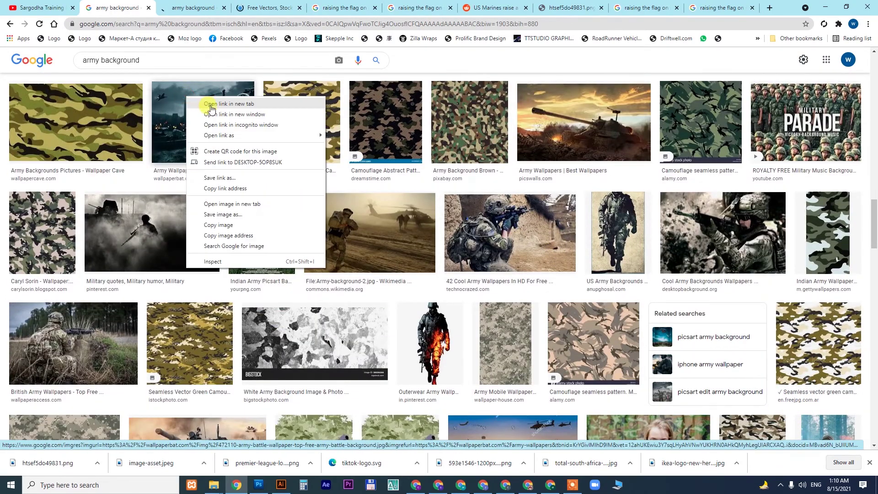
left_click(208, 109)
Find the Army Background Hd Phone image of a soldier aiming a rifle amid red smoke and open it in a new tab
scroll(413, 188, "down", 8)
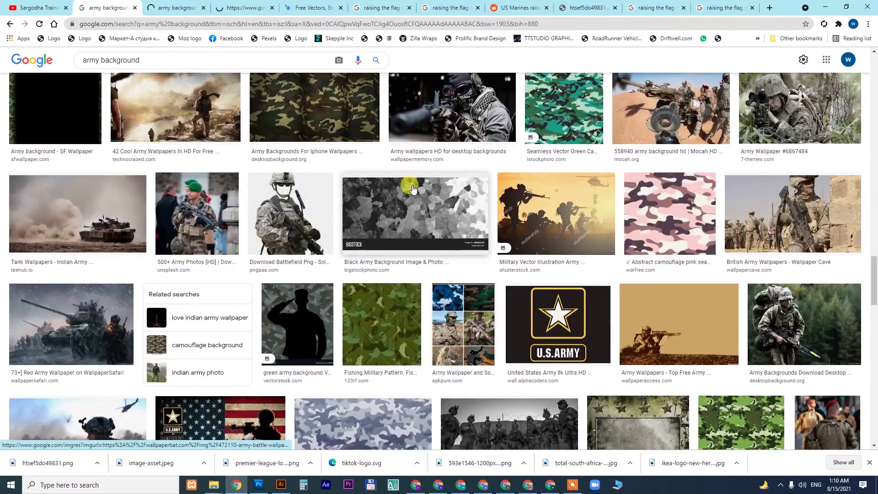
scroll(412, 189, "down", 8)
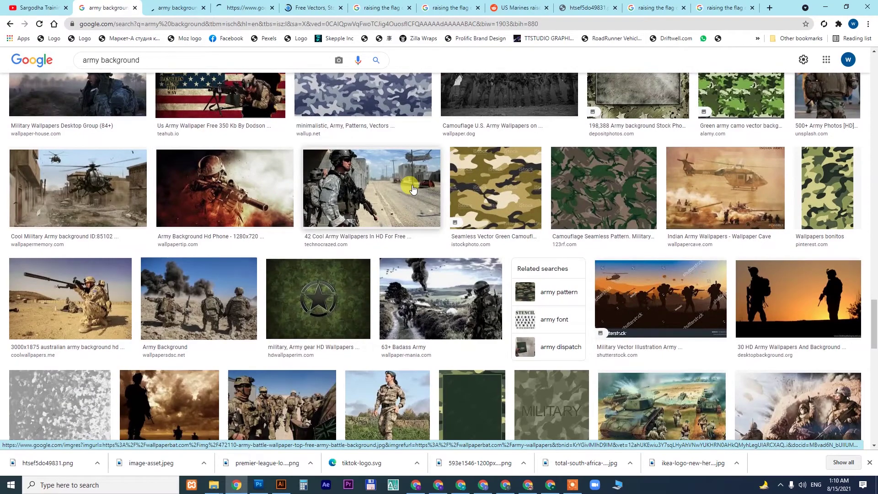
right_click(191, 156)
left_click(211, 161)
Look through the remaining army background image results for more candidates
scroll(318, 215, "down", 6)
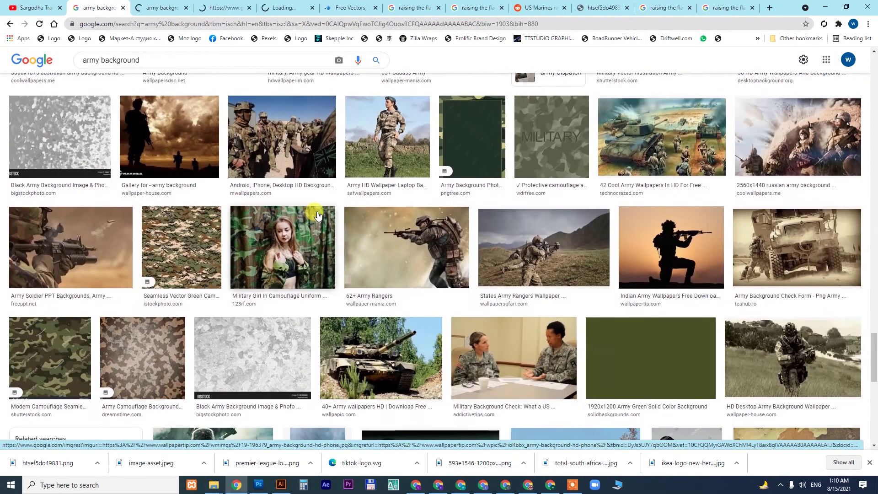
scroll(318, 215, "down", 10)
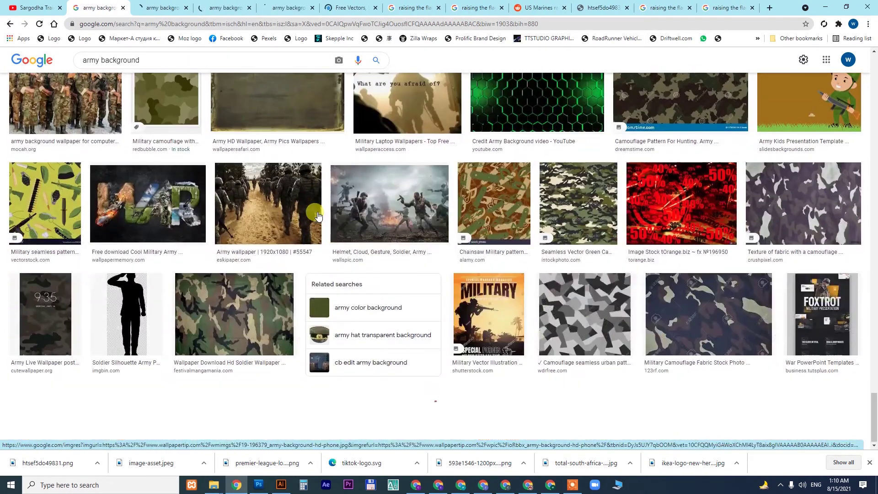
scroll(318, 215, "down", 4)
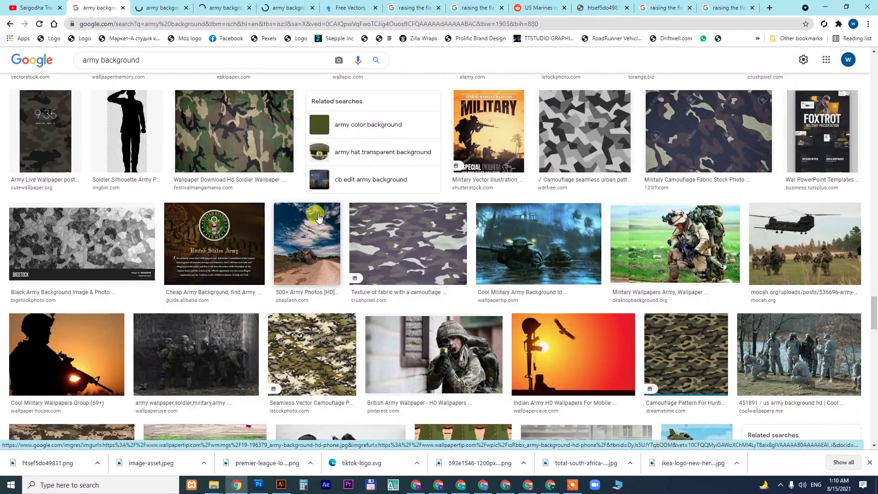
scroll(319, 216, "down", 10)
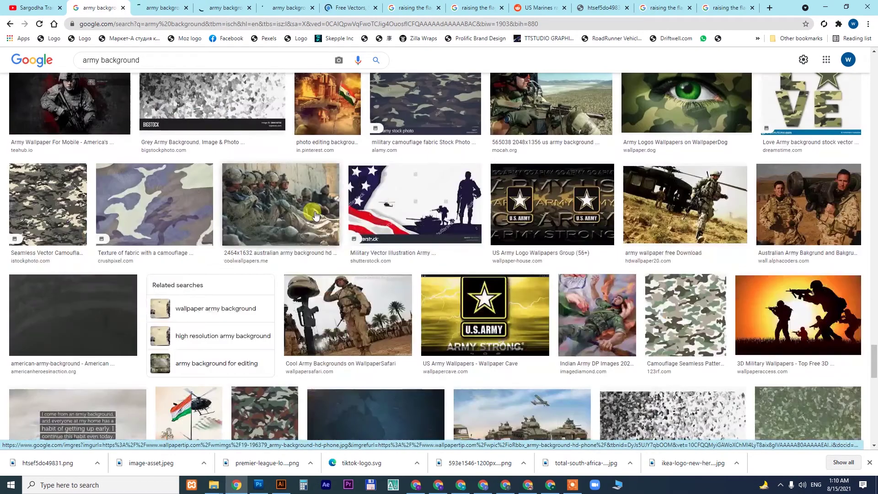
scroll(314, 215, "up", 5)
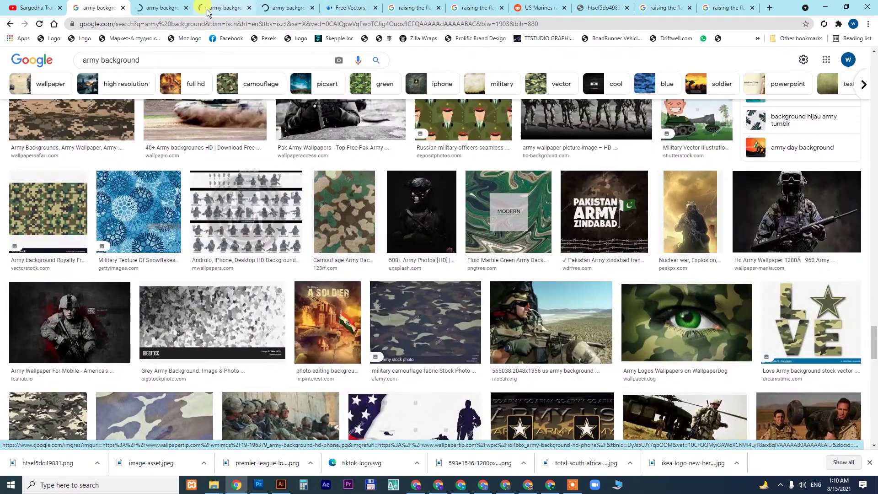
Switch to the Freepik tab and search all resources for "army backgorund"
key("ctrl+6")
left_click(280, 83)
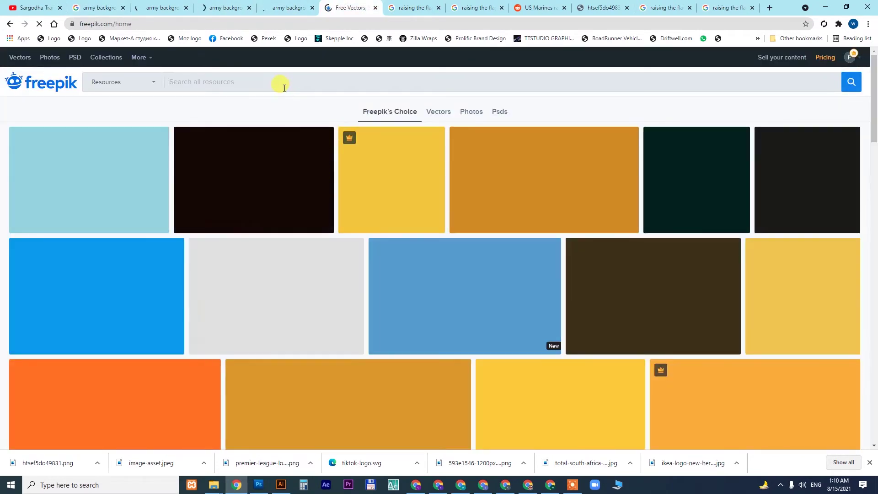
type("army")
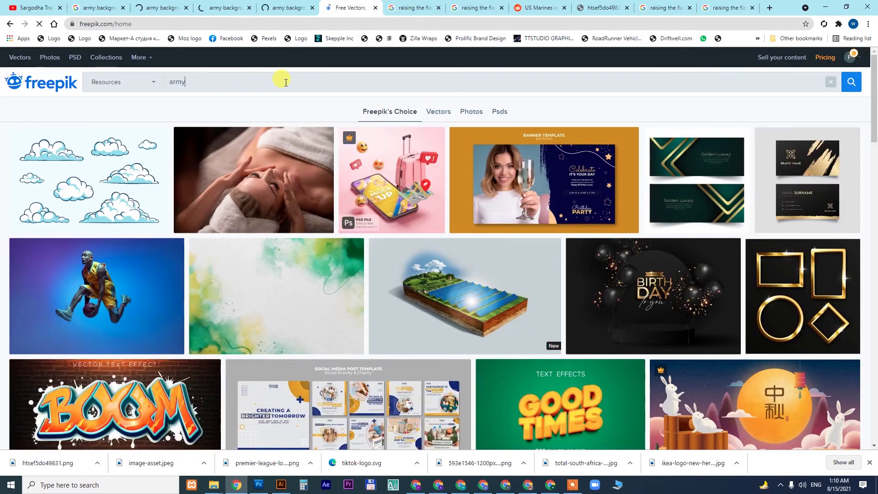
type(" backgund")
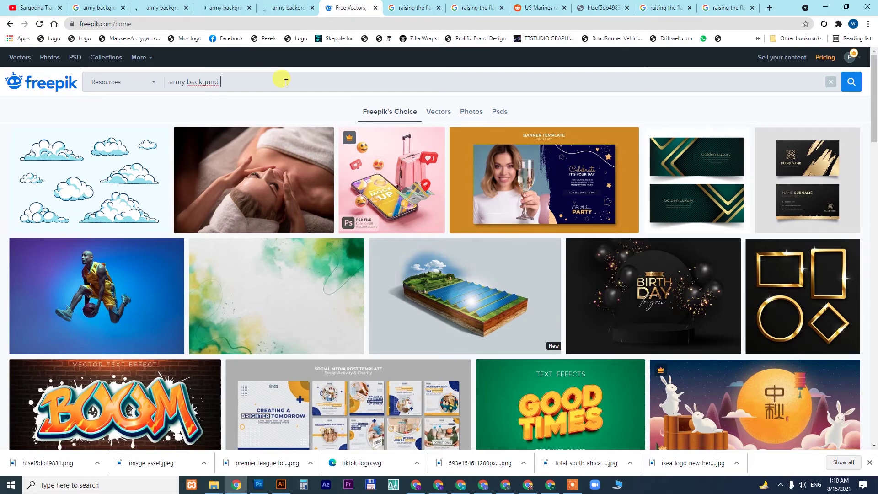
right_click(188, 82)
left_click(215, 97)
key("Return")
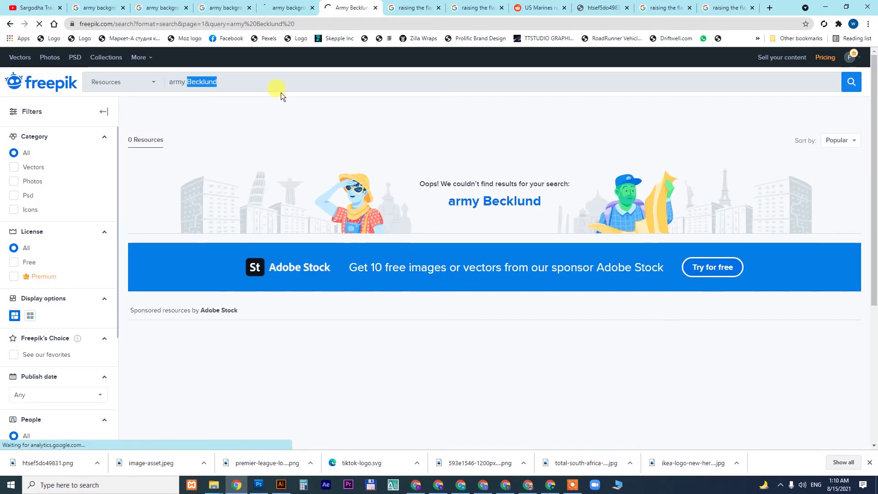
type("bac")
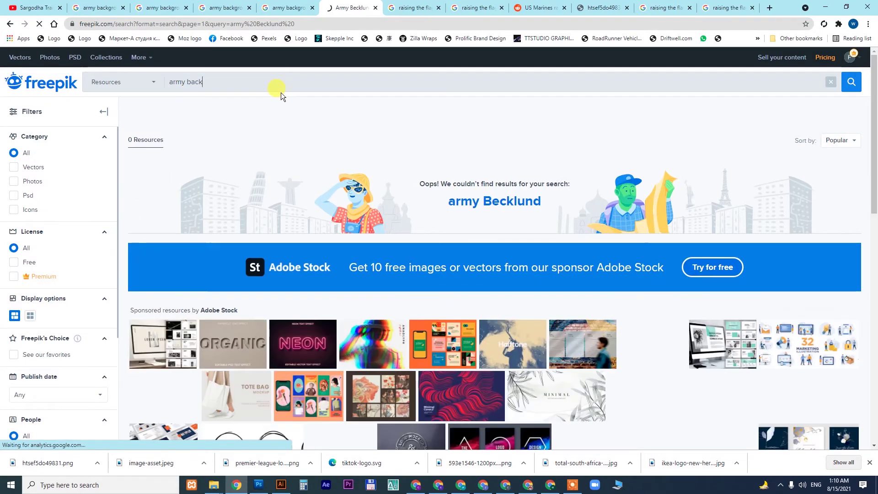
type("kgorund")
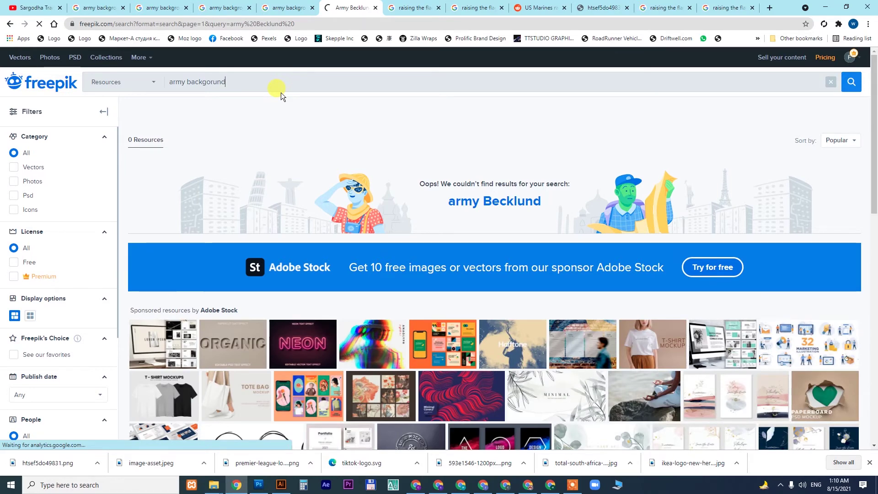
key("Return")
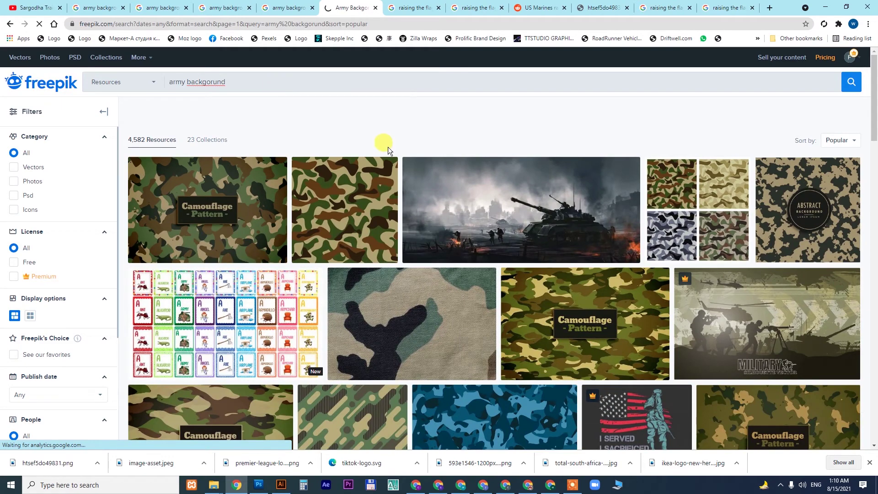
Open the premium Military silhouette illustration with soldiers, helicopters and chevrons in a new tab and bring that page up
scroll(492, 224, "down", 5)
scroll(498, 221, "up", 3)
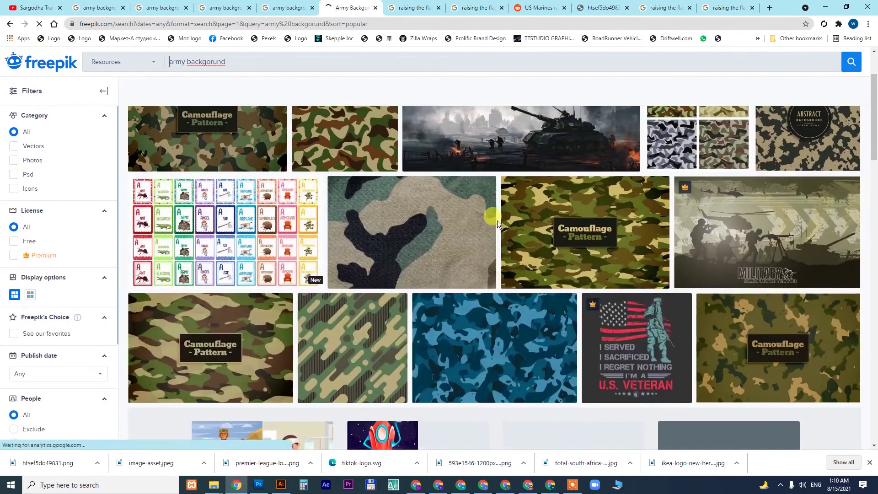
right_click(752, 200)
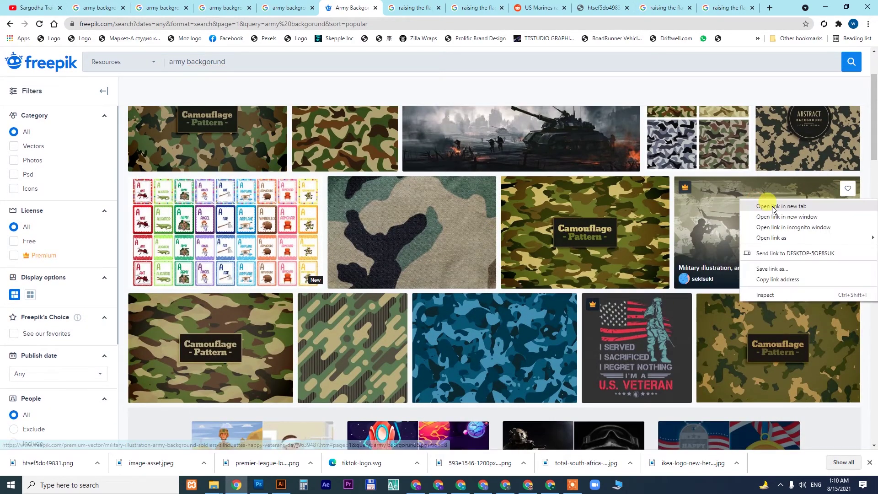
left_click(772, 208)
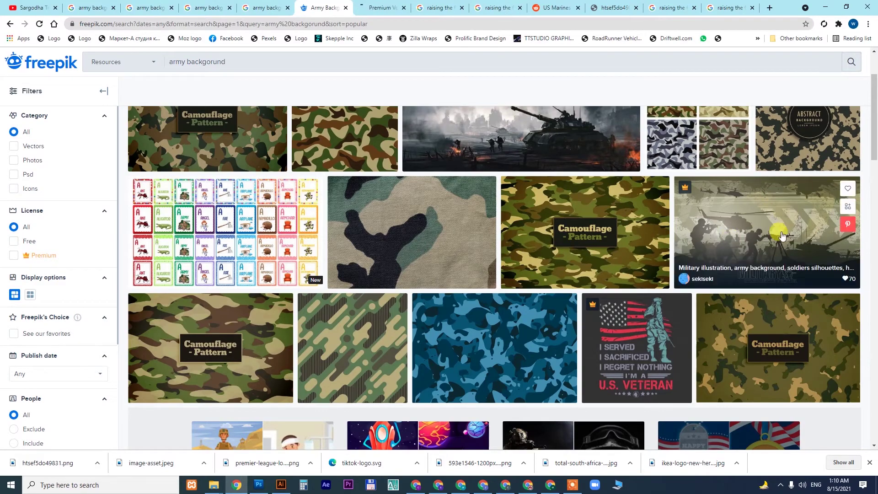
scroll(393, 277, "down", 6)
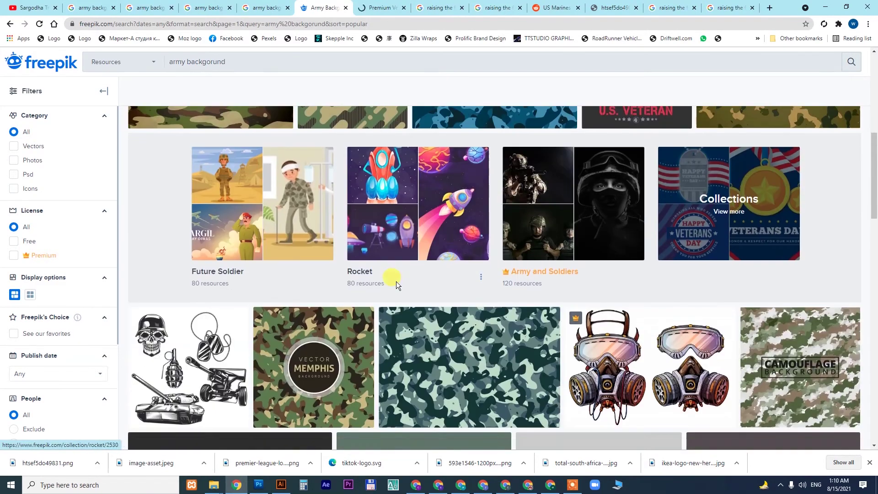
scroll(396, 281, "down", 5)
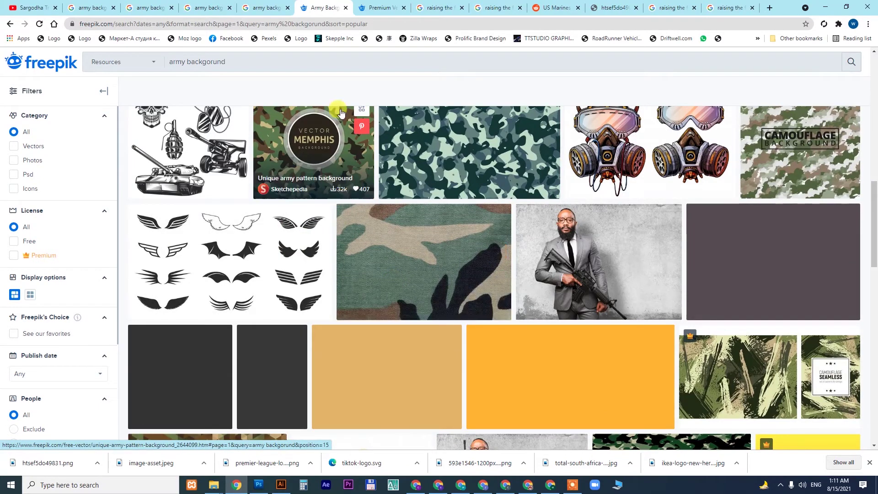
left_click(381, 10)
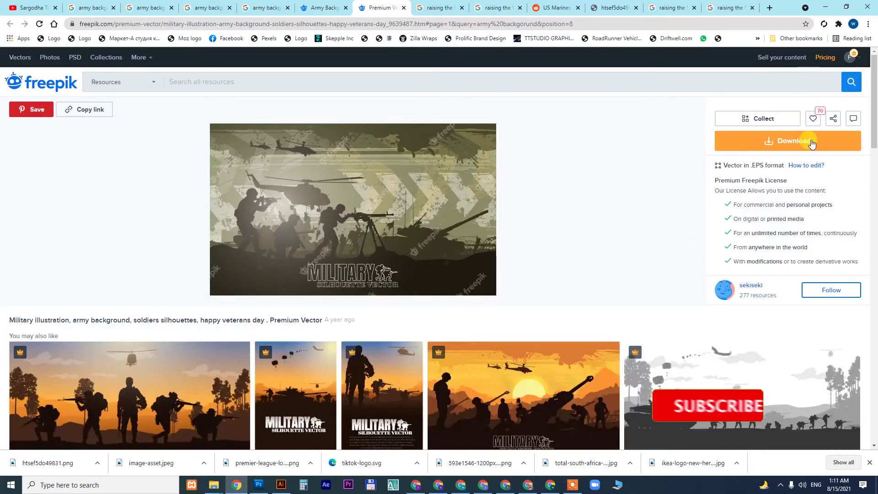
Request the military illustration's download and log in to Freepik with one of the saved Google accounts
left_click(806, 141)
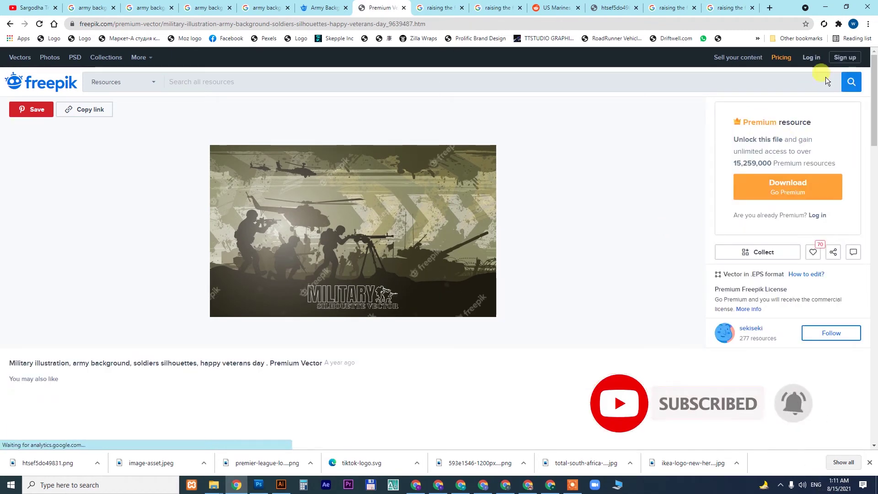
left_click(810, 58)
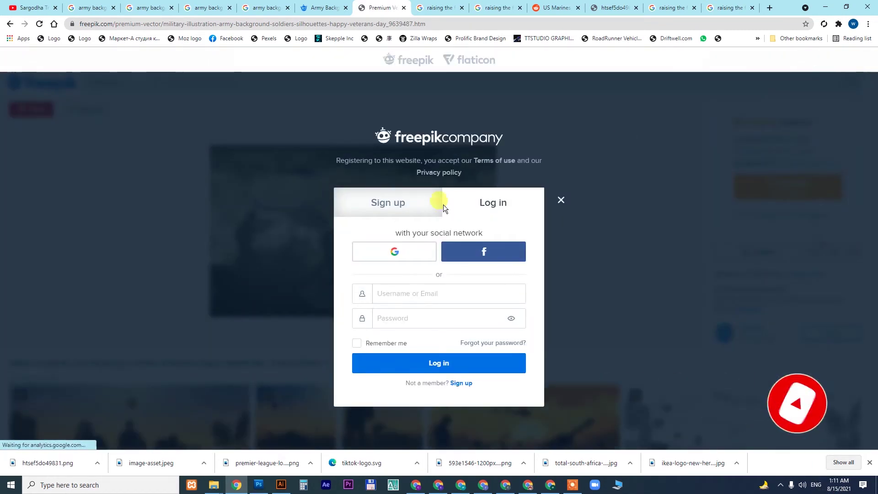
left_click(397, 250)
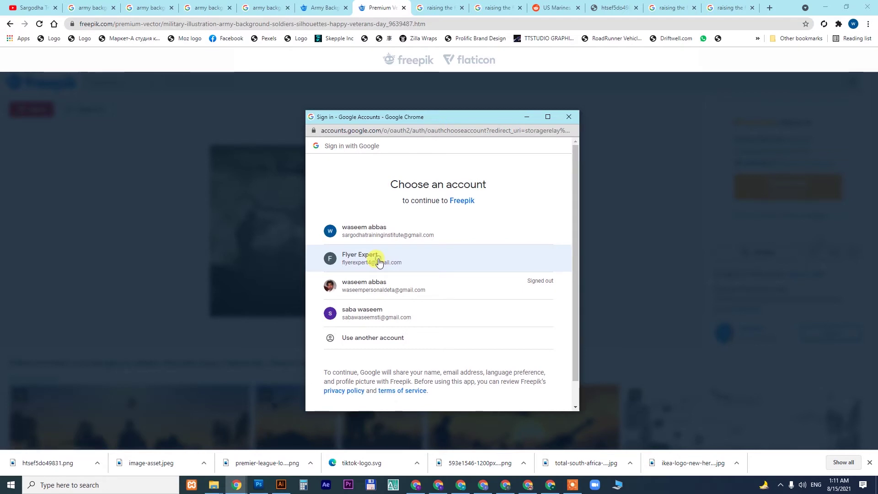
left_click(378, 260)
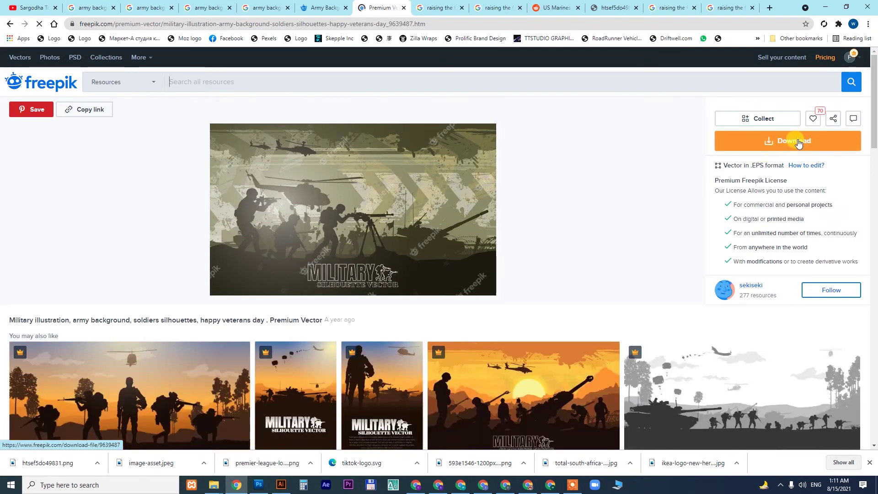
Download the premium military illustration and look through the related silhouette artwork below it
left_click(798, 144)
scroll(624, 237, "down", 1)
scroll(624, 235, "down", 4)
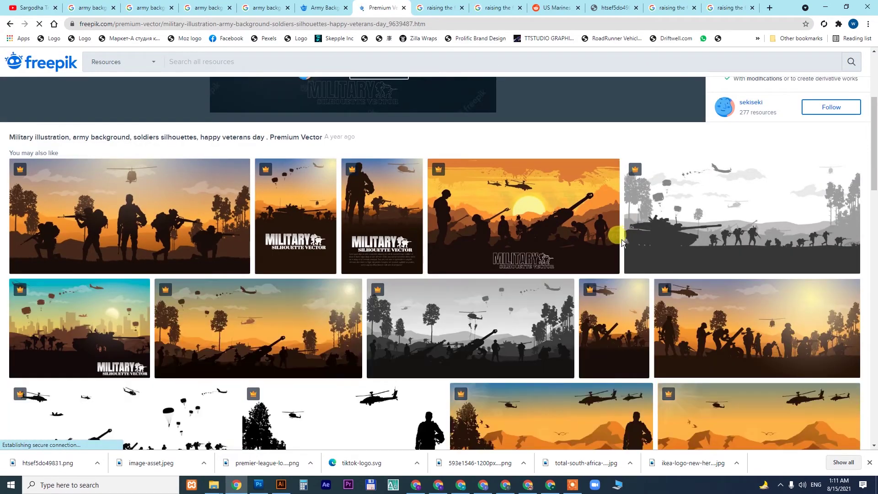
scroll(622, 237, "down", 8)
scroll(620, 243, "up", 1)
scroll(622, 245, "up", 6)
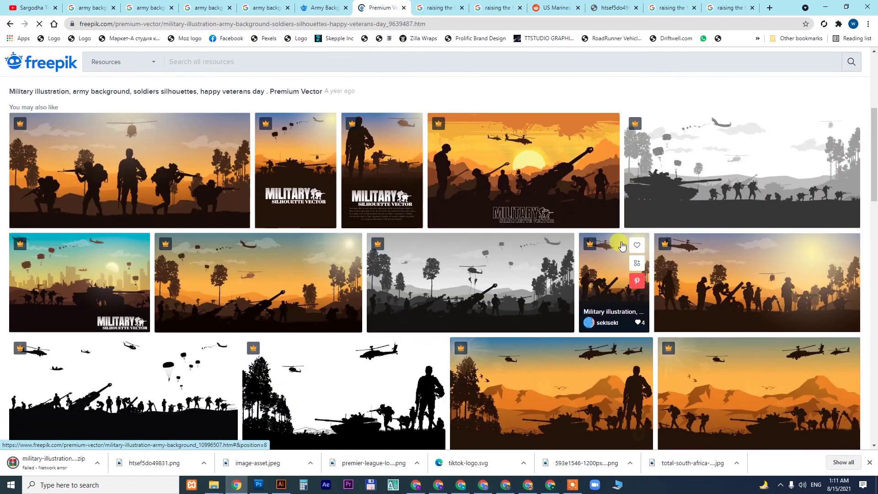
Resume the interrupted download of the military illustration zip, retrying each time it stops
left_click(97, 462)
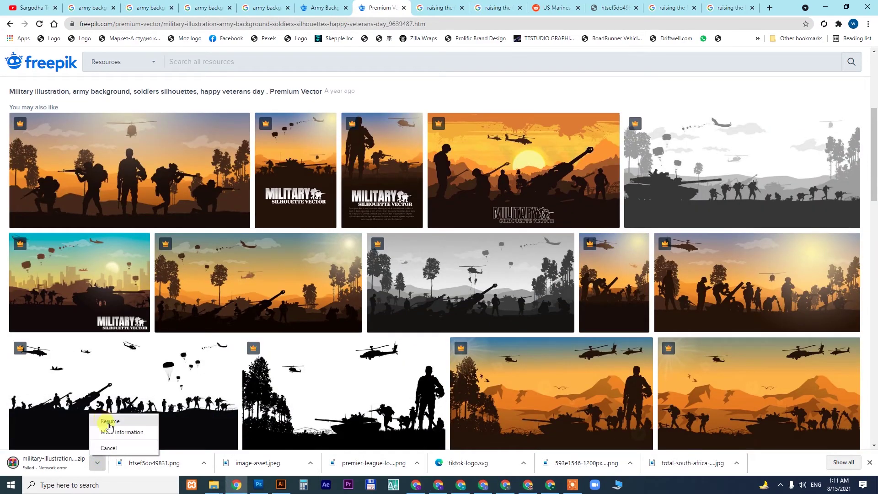
left_click(103, 422)
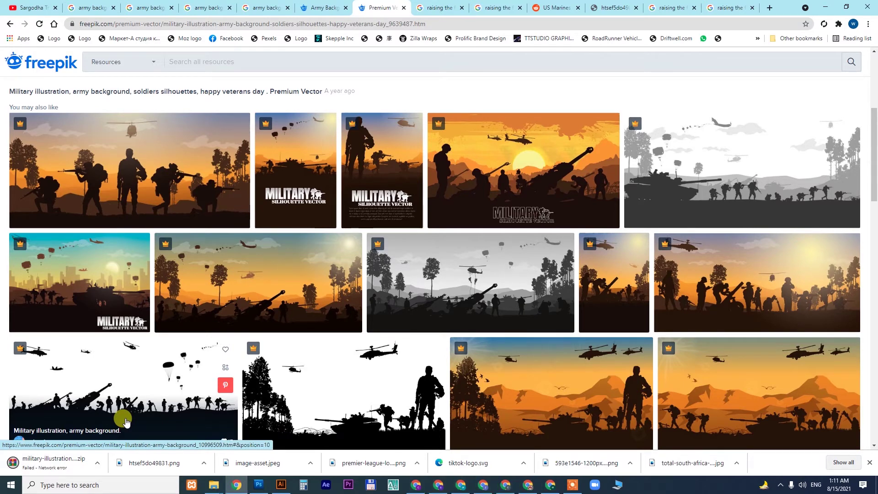
left_click(97, 462)
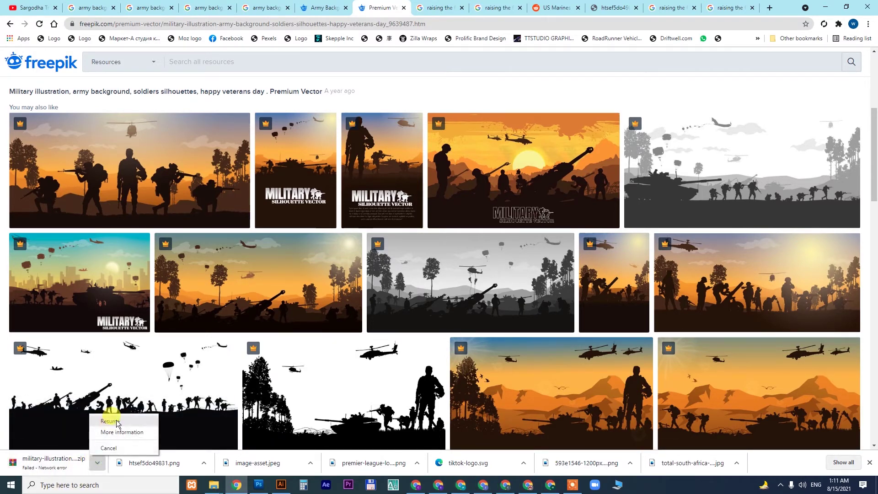
left_click(116, 421)
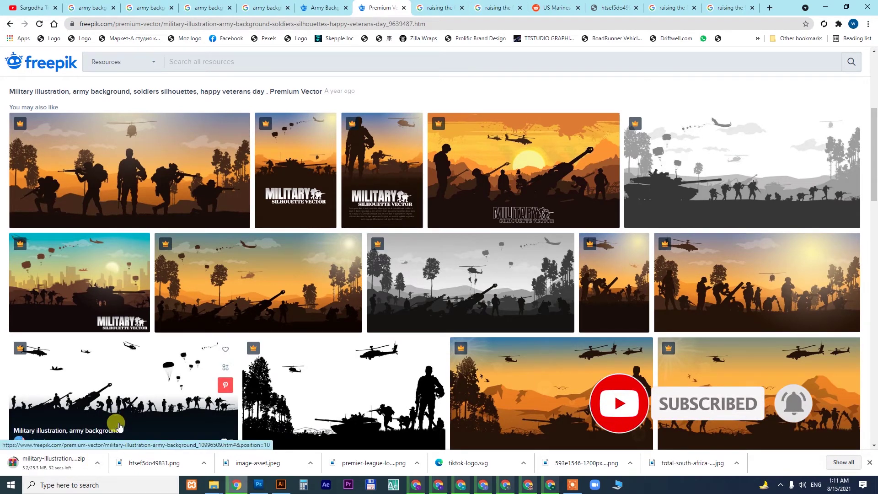
left_click(96, 463)
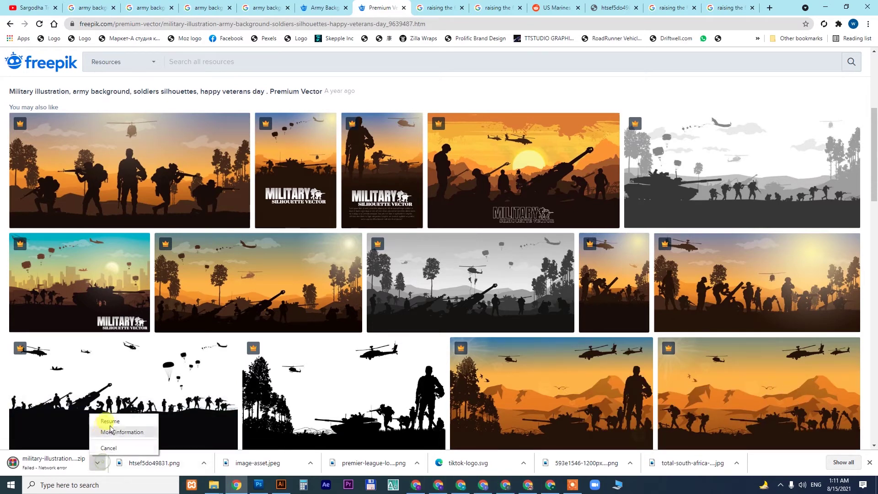
left_click(109, 423)
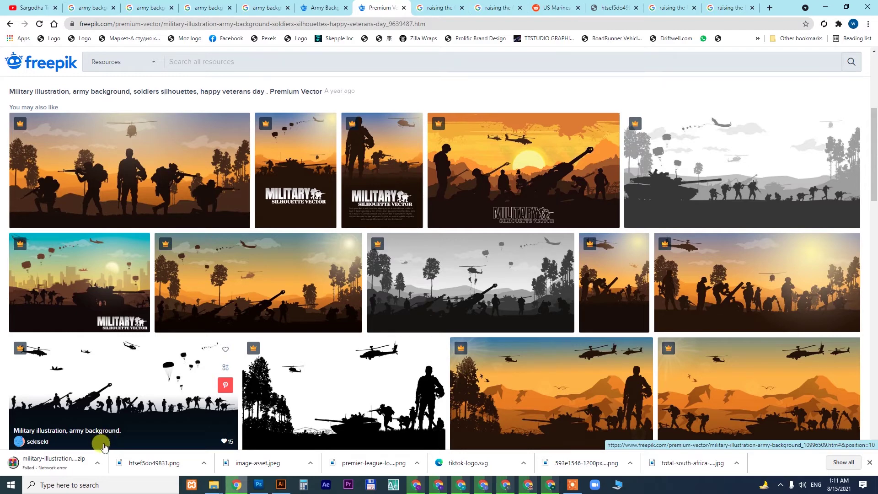
left_click(97, 463)
left_click(109, 423)
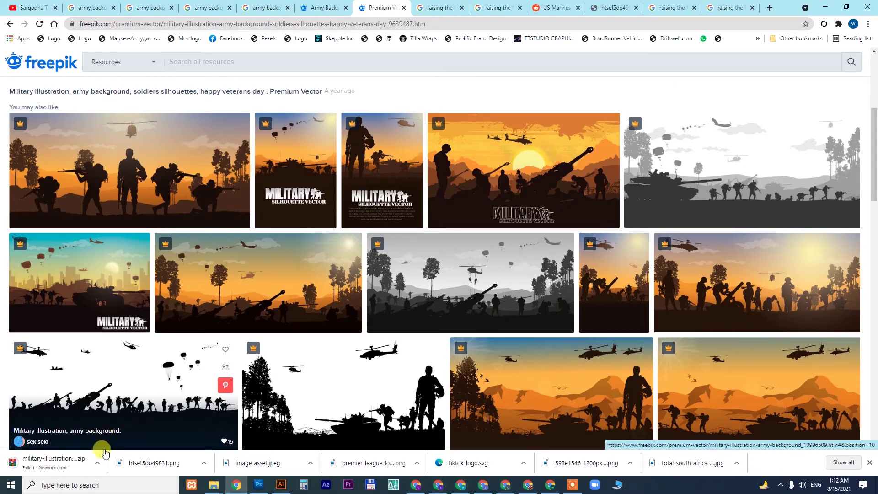
left_click(97, 463)
left_click(109, 421)
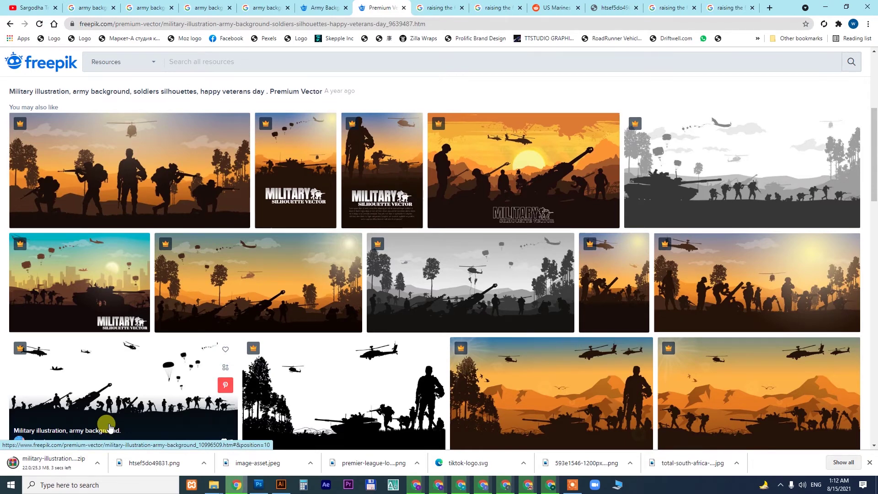
Retry the military illustration zip until it finishes downloading, and close the Chrome help page on download errors
left_click(97, 463)
left_click(113, 426)
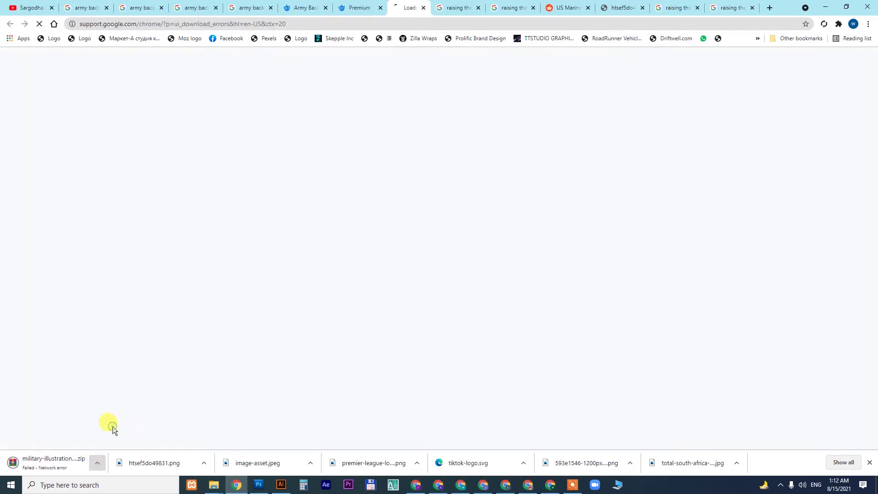
left_click(97, 462)
left_click(109, 421)
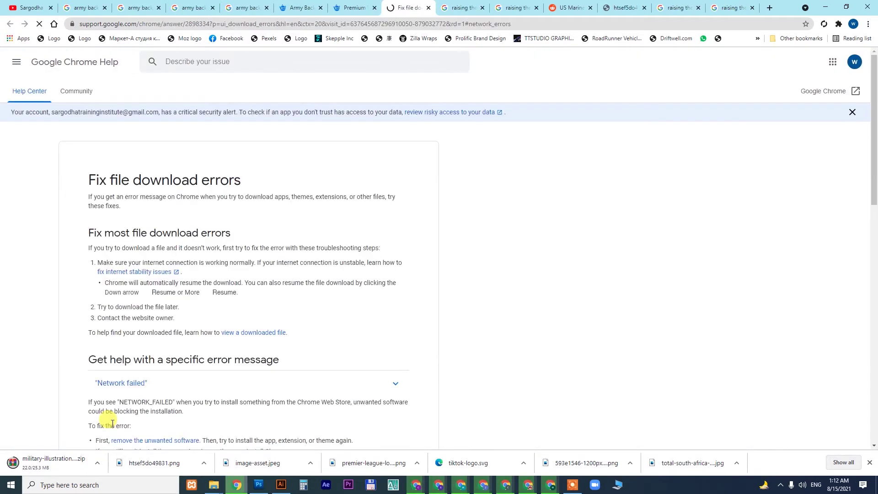
left_click(428, 8)
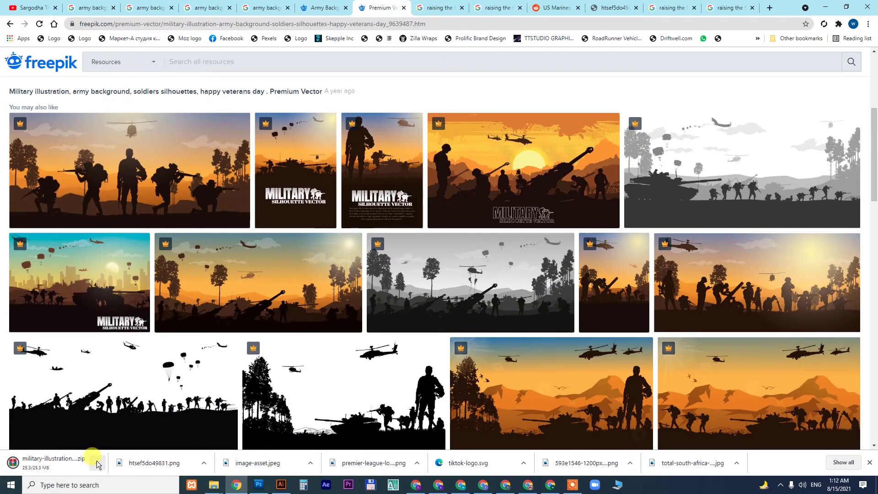
left_click(322, 8)
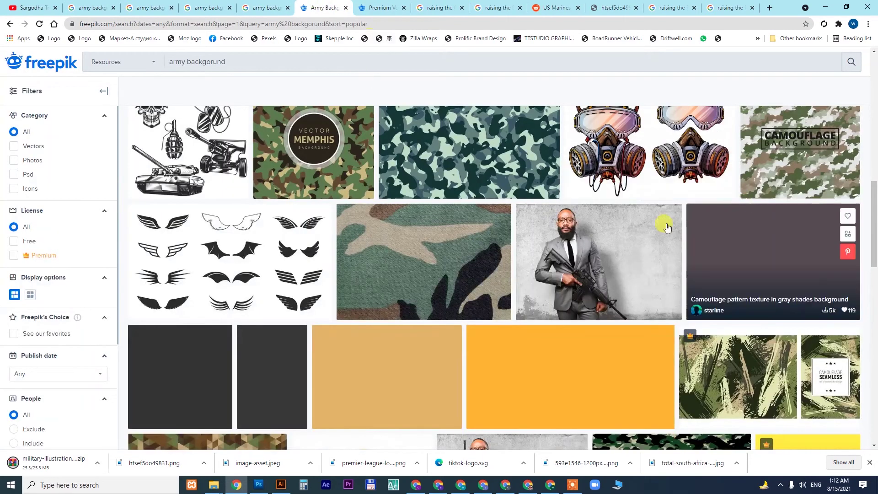
left_click(376, 8)
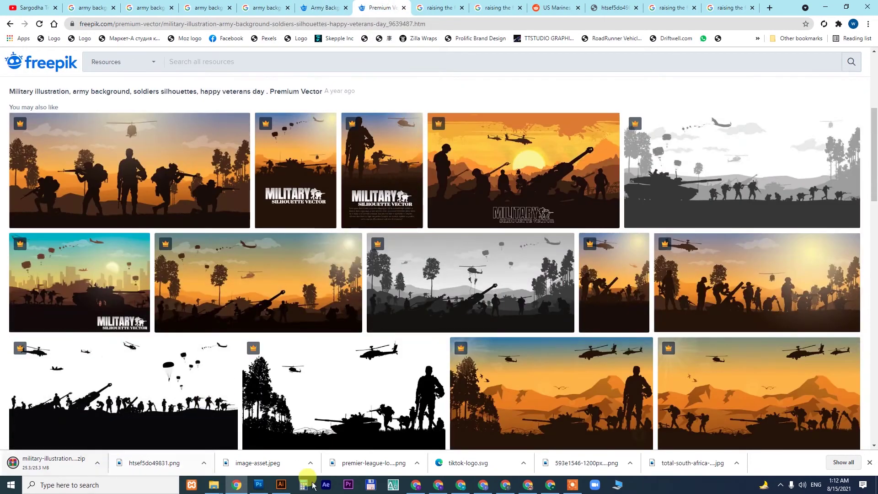
left_click(258, 485)
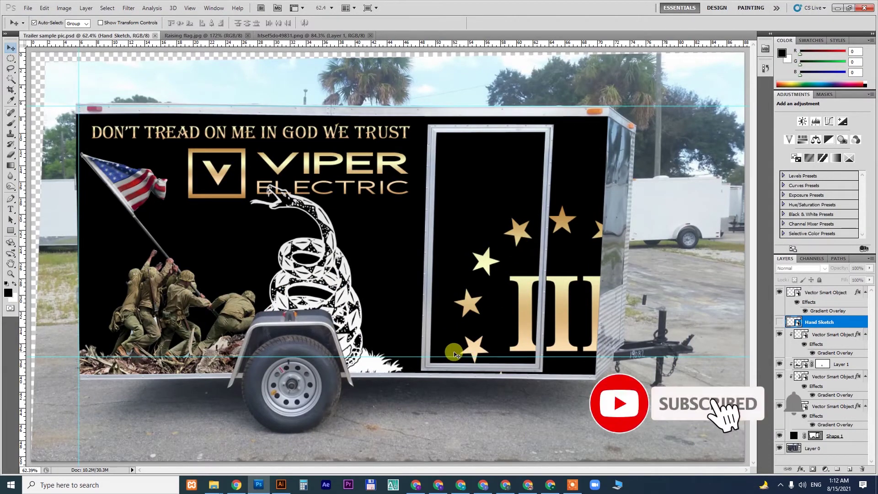
Open the downloaded military illustration zip from Chrome, dismiss the WinRAR licence reminder and open 111.eps in Illustrator
left_click(238, 485)
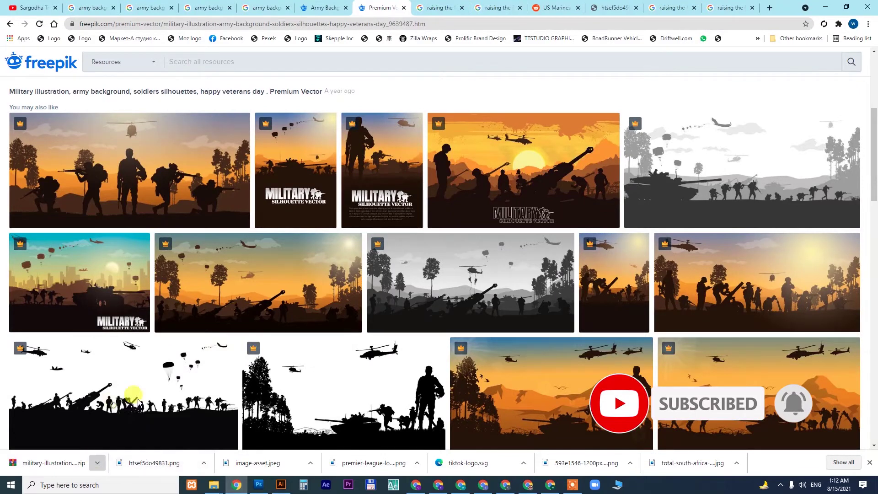
mouse_move(323, 247)
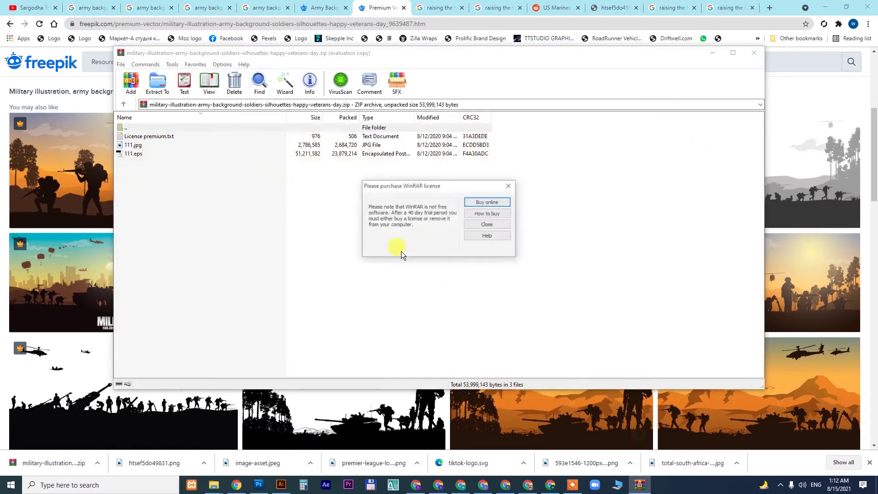
left_click(488, 225)
double_click(133, 154)
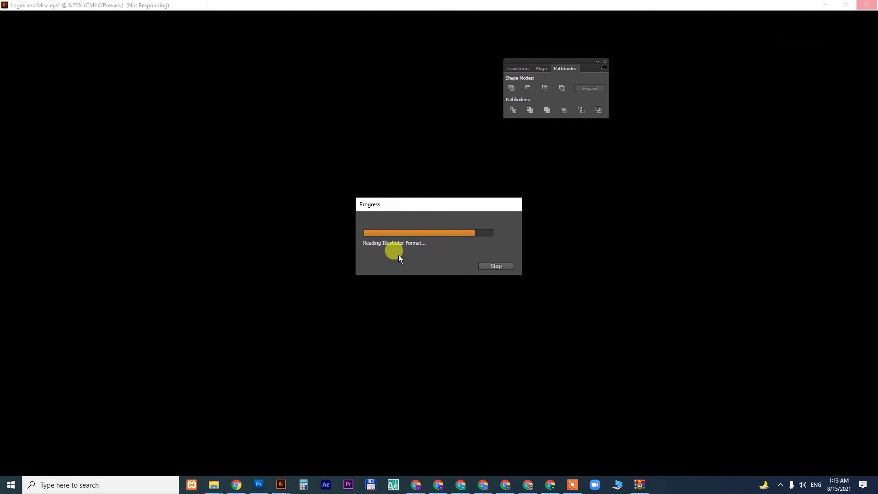
left_click(258, 484)
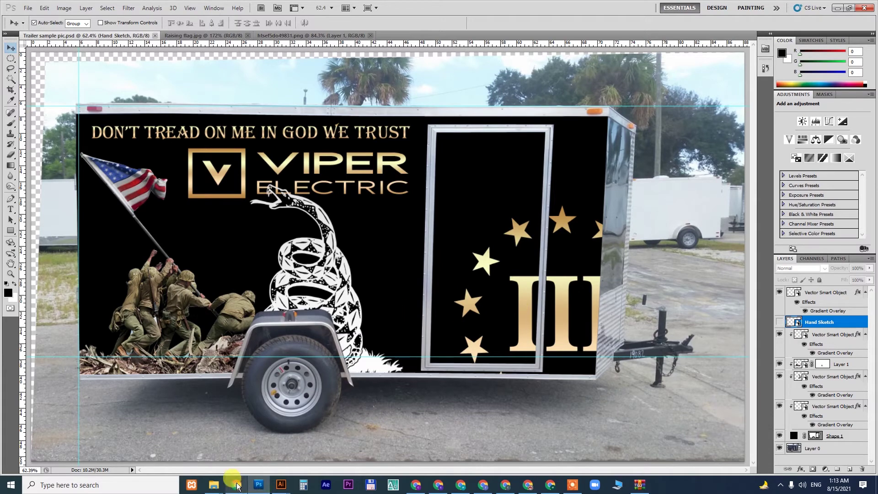
left_click(267, 485)
mouse_move(280, 484)
left_click(236, 427)
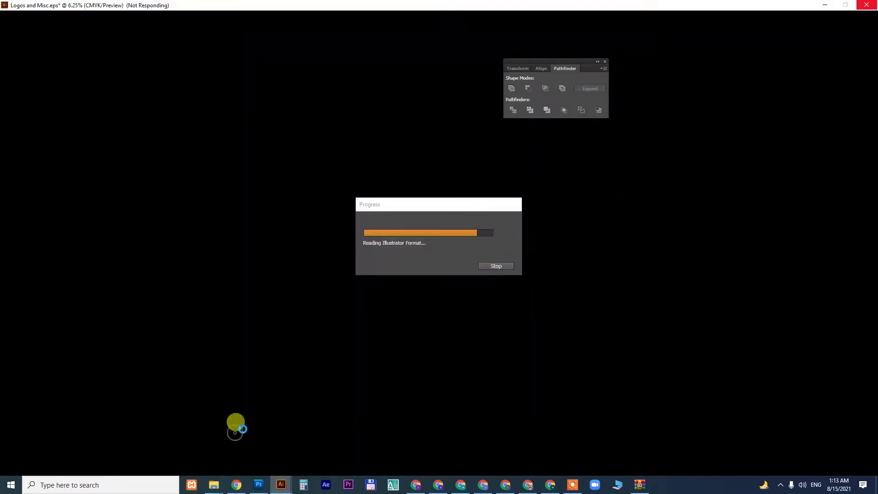
Switch to the Freepik page in Chrome and close the download confirmation covering the military illustration's preview
left_click(236, 485)
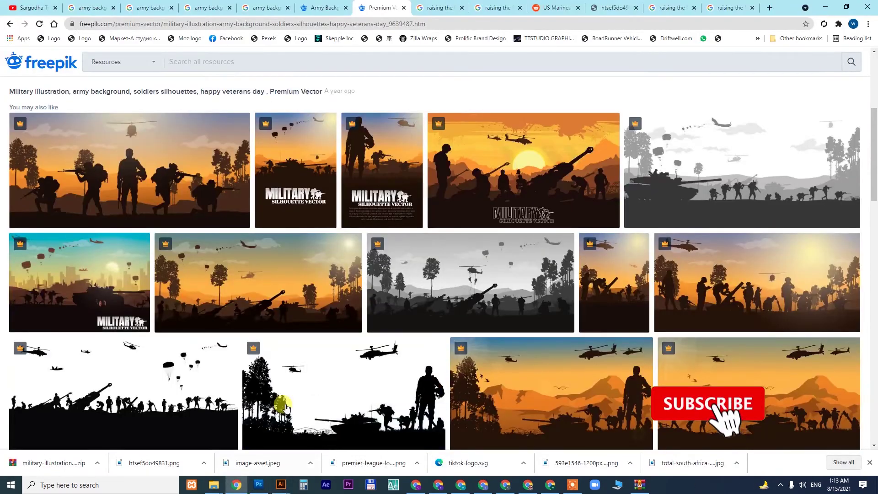
scroll(457, 242, "down", 1)
scroll(466, 246, "up", 6)
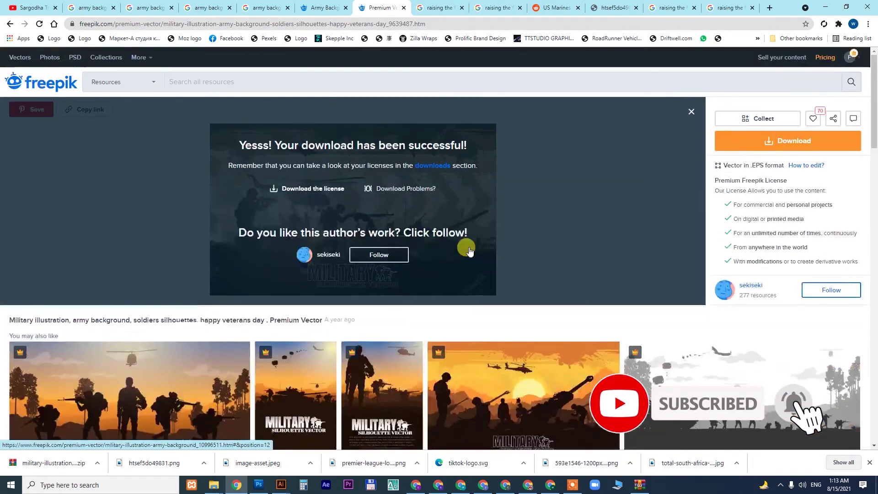
left_click(691, 112)
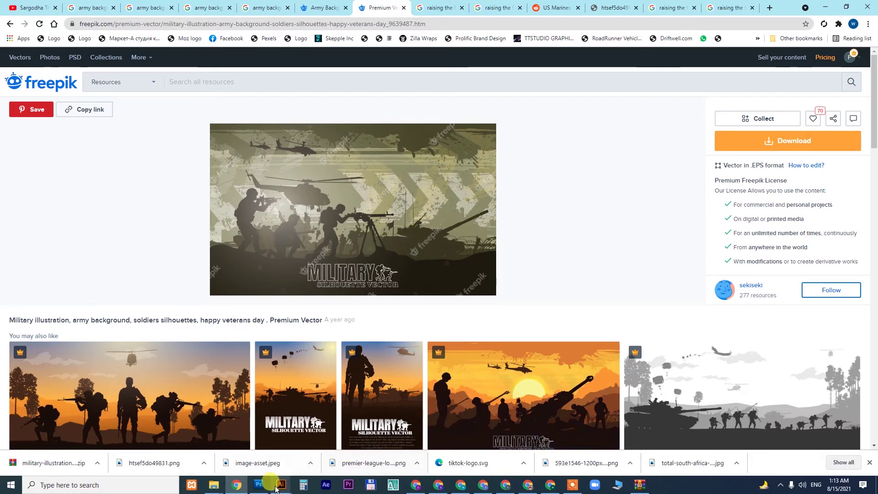
mouse_move(280, 486)
left_click(251, 437)
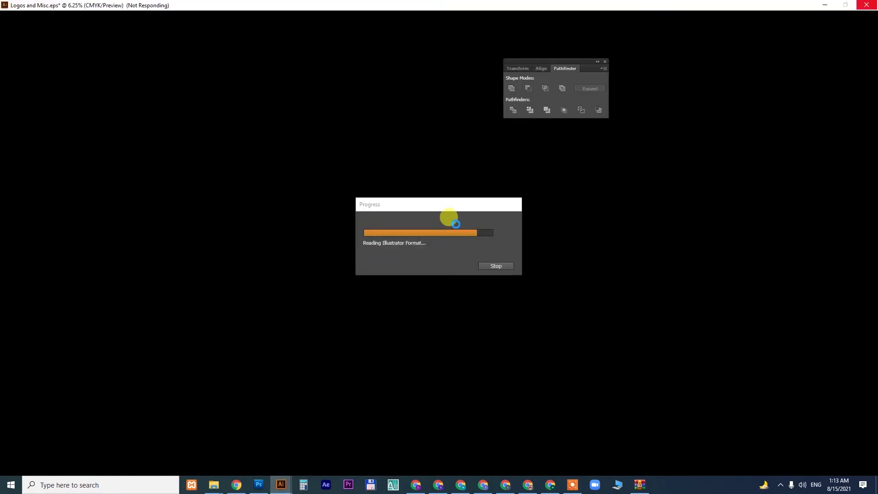
left_click_drag(459, 202, 392, 193)
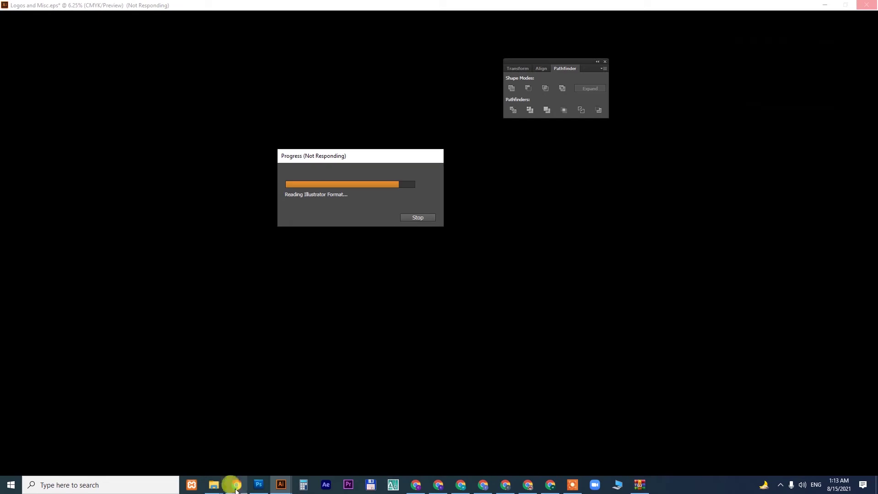
left_click(259, 485)
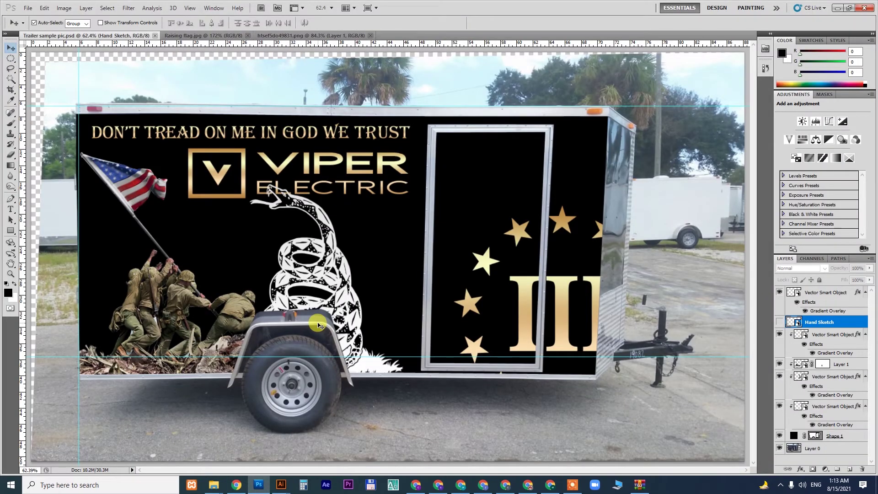
left_click(236, 485)
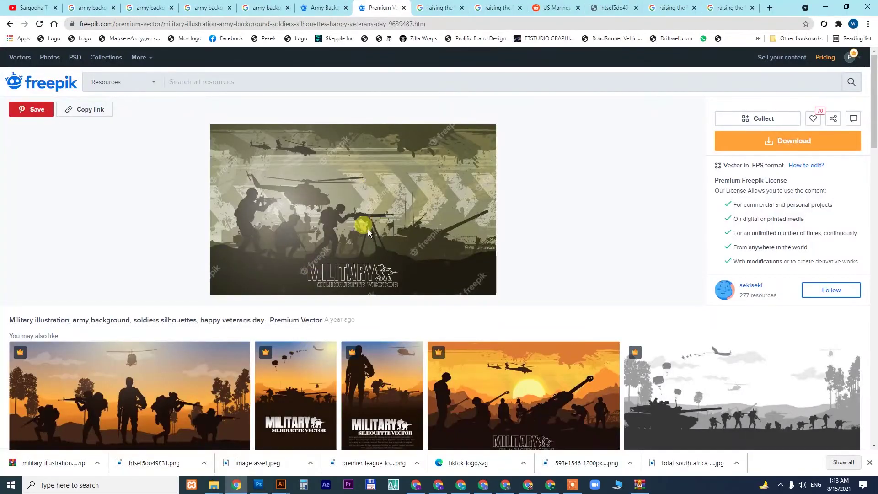
Switch to the Sargodha Training Institute YouTube channel and look through its created playlists
key("ctrl+1")
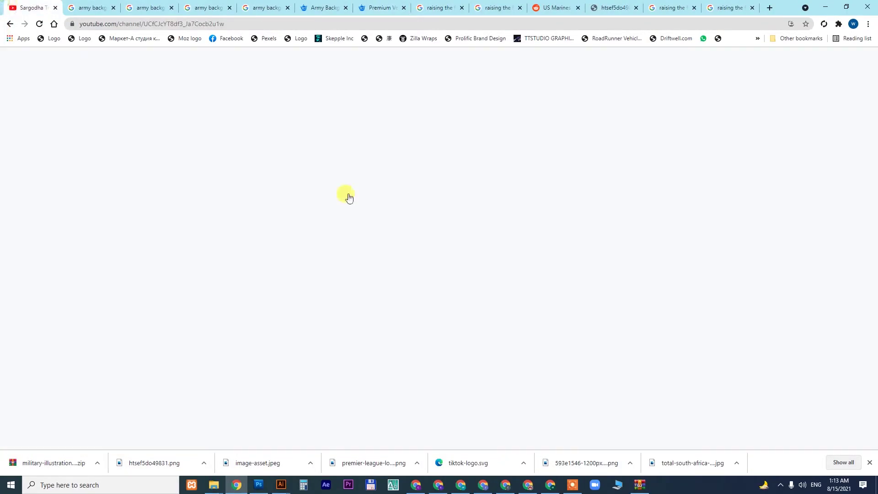
scroll(513, 248, "down", 3)
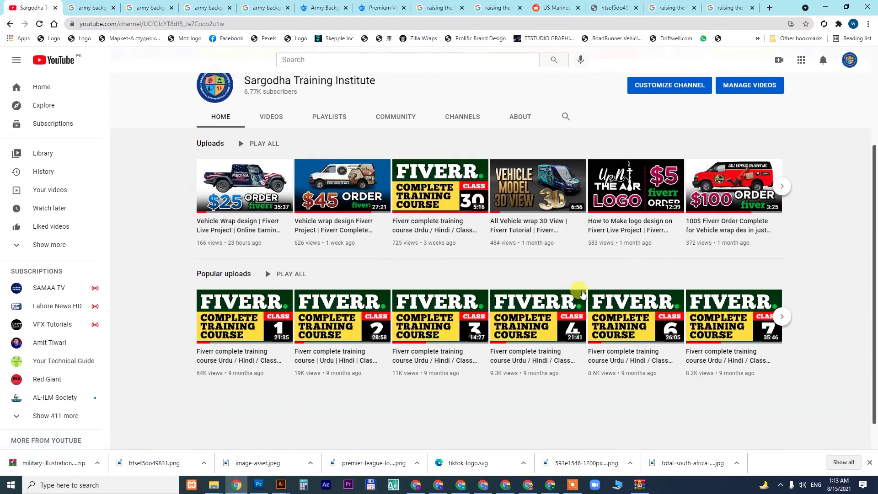
left_click(334, 118)
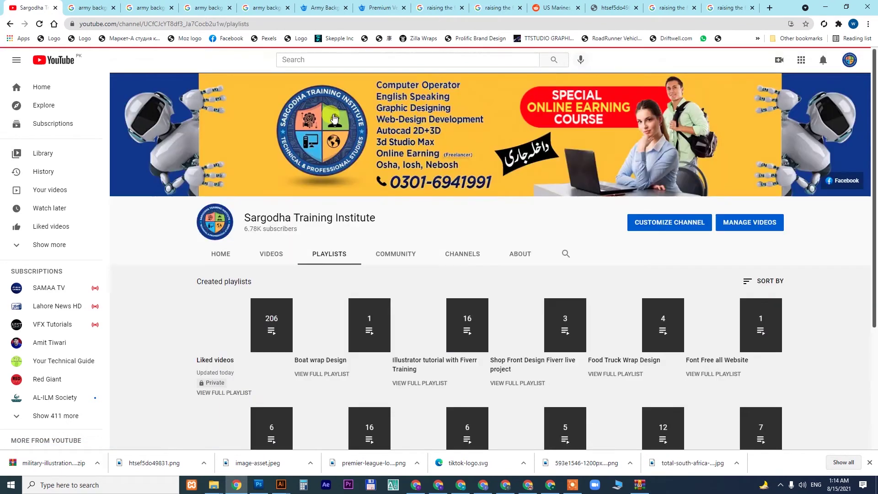
scroll(368, 126, "down", 4)
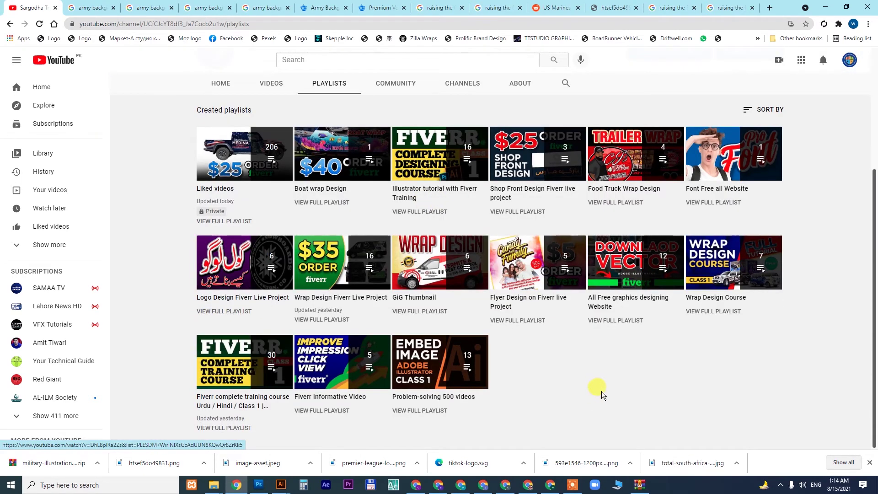
mouse_move(256, 361)
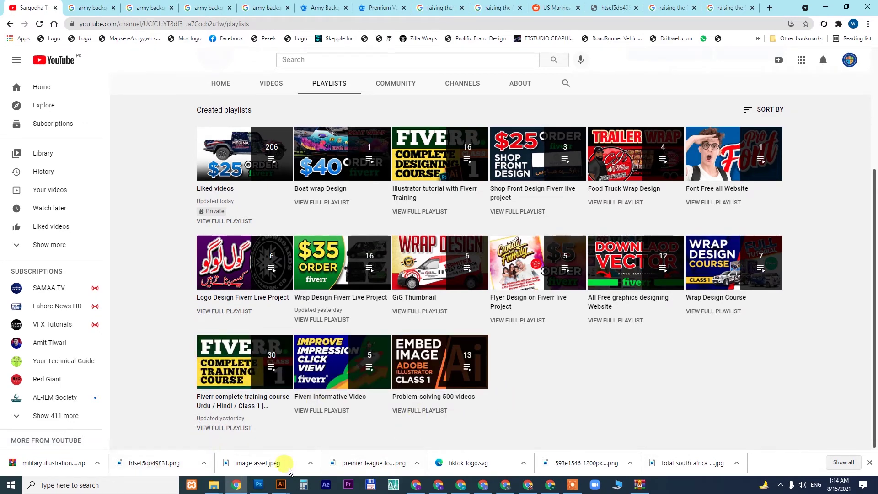
mouse_move(280, 485)
left_click(252, 443)
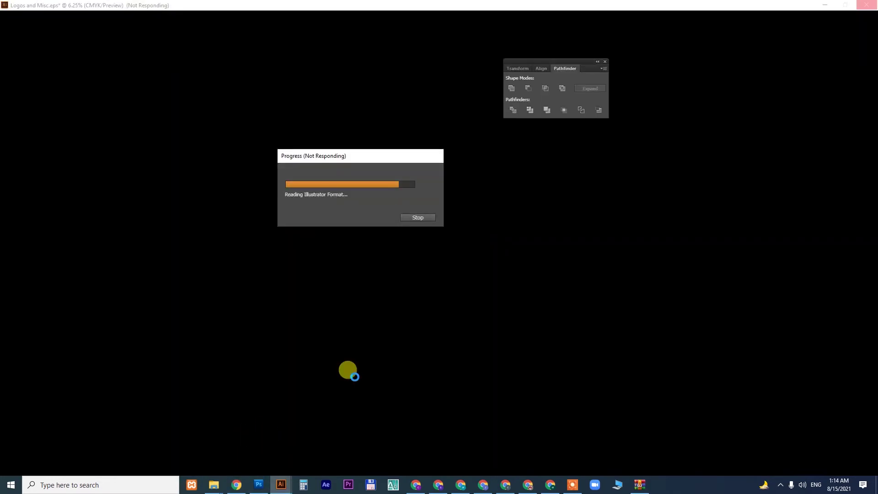
left_click(259, 485)
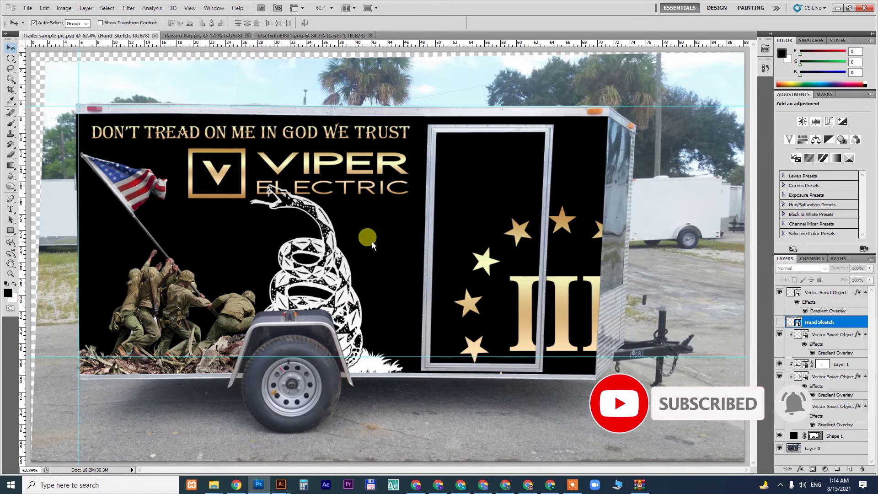
left_click(236, 485)
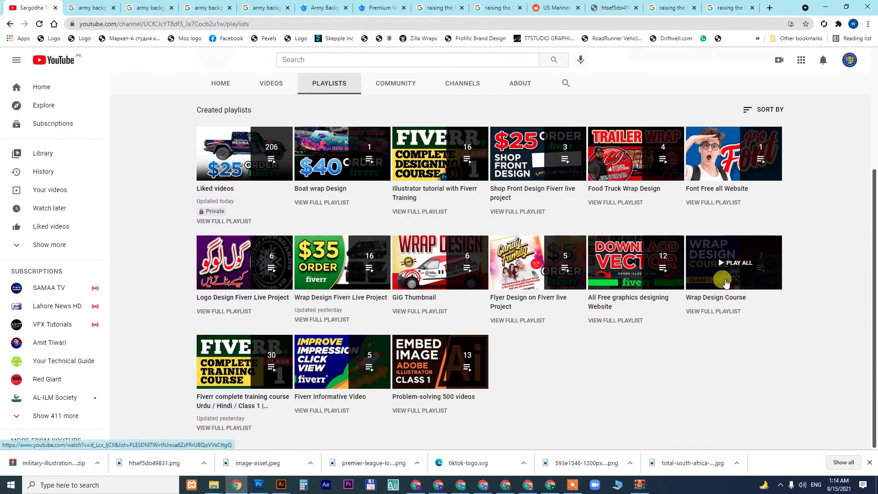
scroll(608, 358, "up", 1)
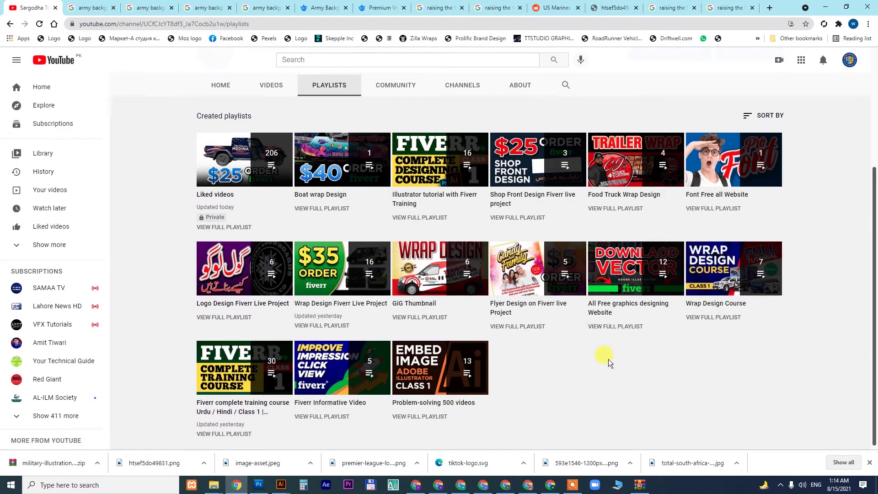
Switch to Illustrator to check how far the military EPS has loaded, and move its progress dialog aside
scroll(609, 359, "up", 4)
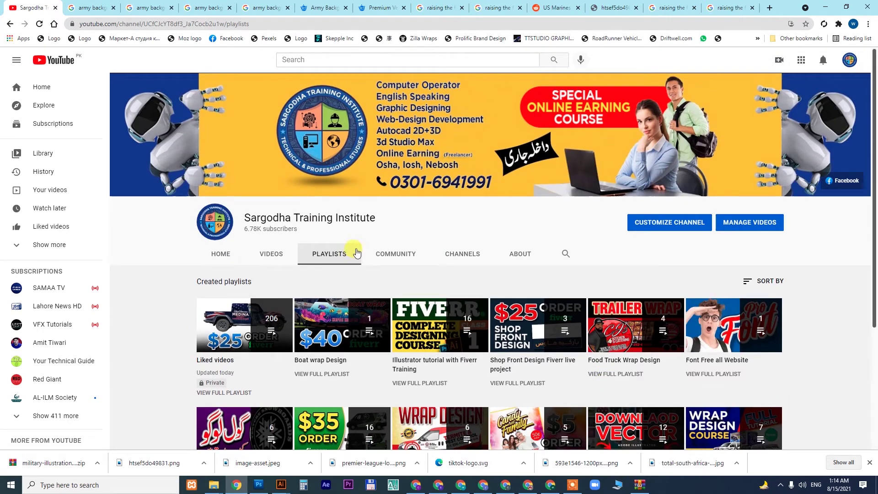
mouse_move(281, 485)
left_click(256, 432)
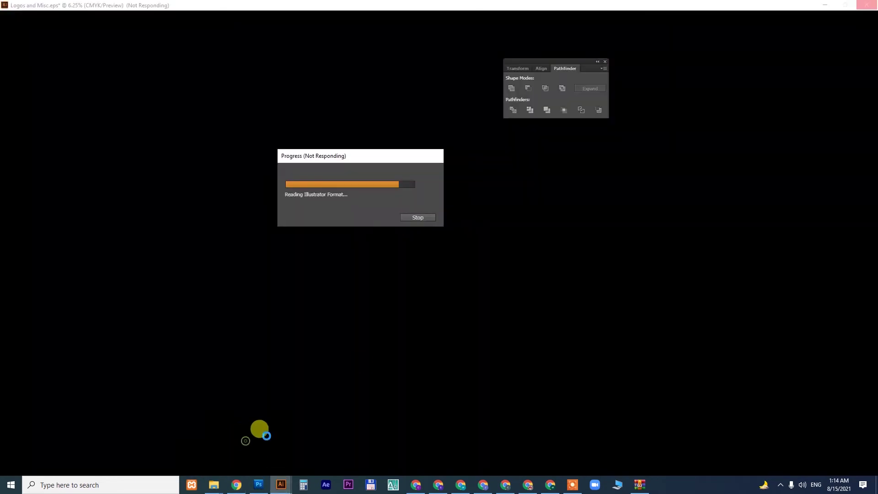
left_click_drag(383, 156, 515, 221)
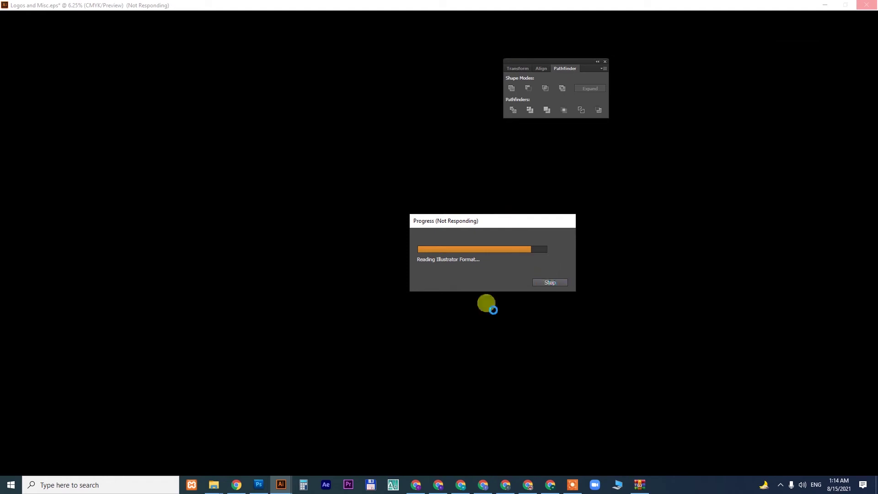
Switch to Photoshop and duplicate the flag-raising soldiers layer, placing the copy across the snake and door area of the trailer
left_click(259, 484)
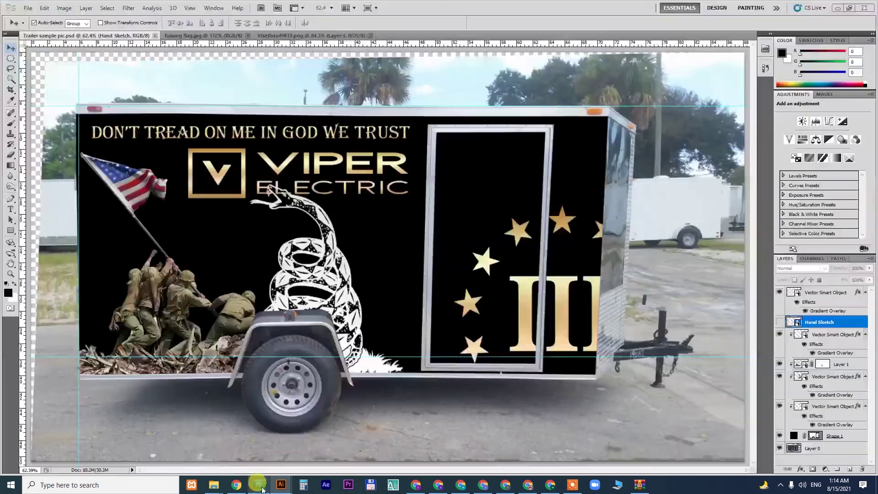
left_click(374, 242)
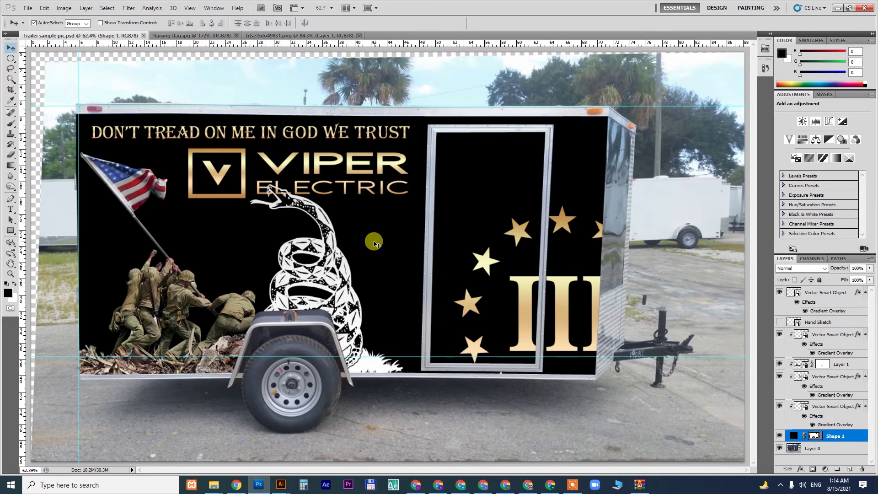
left_click(173, 272)
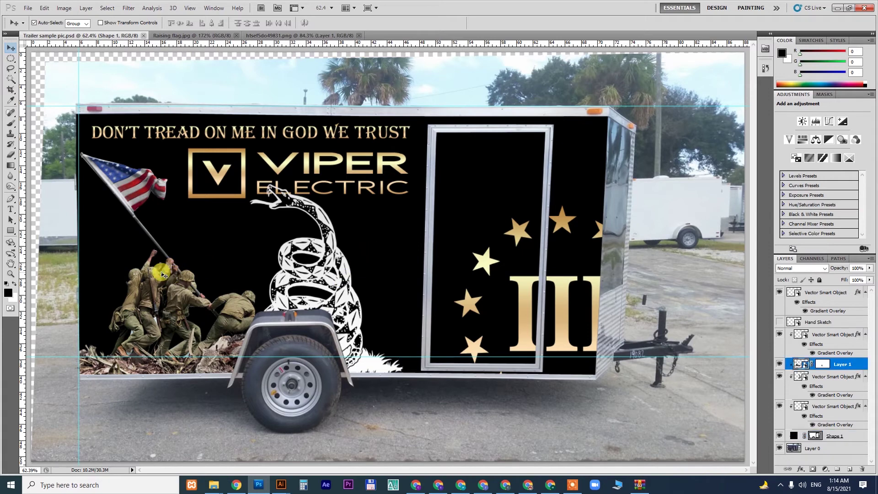
left_click_drag(154, 278, 416, 271)
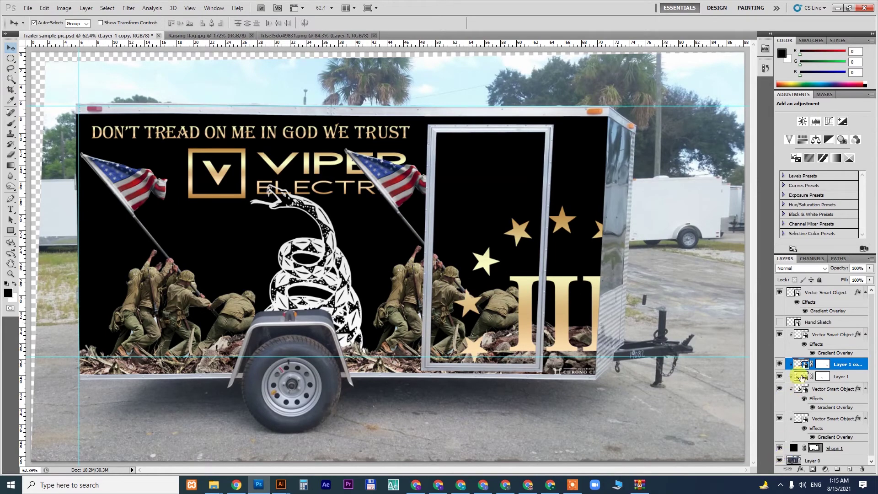
Paint black on the copied layer's mask to hide the soldiers and flag, leaving only the rubble strip along the trailer's lower edge
left_click(823, 367)
key("b")
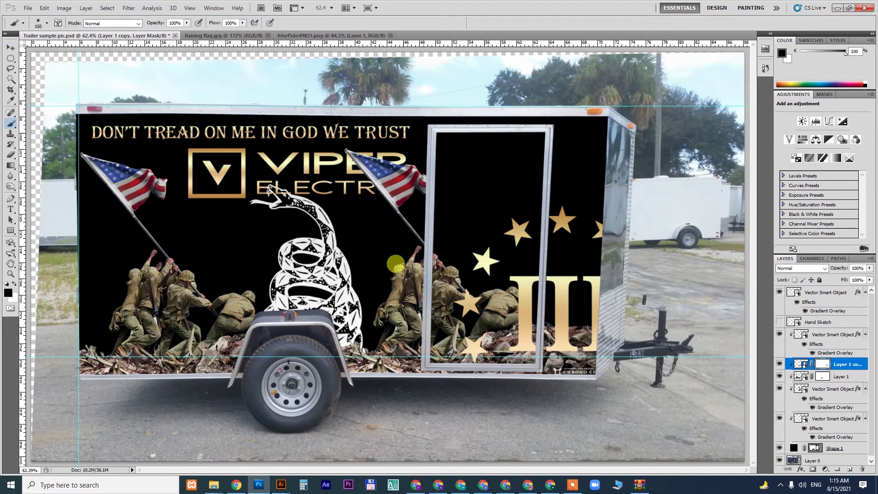
mouse_move(411, 198)
left_mouse_down()
mouse_move(405, 152)
mouse_move(357, 147)
mouse_move(436, 210)
mouse_move(397, 254)
mouse_move(398, 276)
mouse_move(370, 314)
mouse_move(437, 315)
mouse_move(478, 287)
mouse_move(518, 313)
mouse_move(511, 302)
mouse_move(569, 322)
mouse_move(535, 323)
mouse_move(432, 253)
mouse_move(401, 272)
mouse_move(416, 297)
mouse_move(456, 298)
mouse_move(386, 188)
mouse_move(389, 279)
mouse_move(395, 241)
mouse_move(525, 273)
mouse_move(494, 298)
mouse_move(447, 280)
mouse_move(421, 314)
mouse_move(379, 320)
mouse_move(421, 339)
mouse_move(584, 324)
mouse_move(601, 347)
mouse_move(544, 370)
mouse_move(559, 376)
mouse_move(541, 374)
mouse_move(586, 373)
mouse_move(577, 347)
mouse_move(542, 361)
mouse_move(493, 347)
mouse_move(447, 351)
mouse_move(491, 371)
mouse_move(442, 340)
mouse_move(467, 304)
left_mouse_up()
key("v")
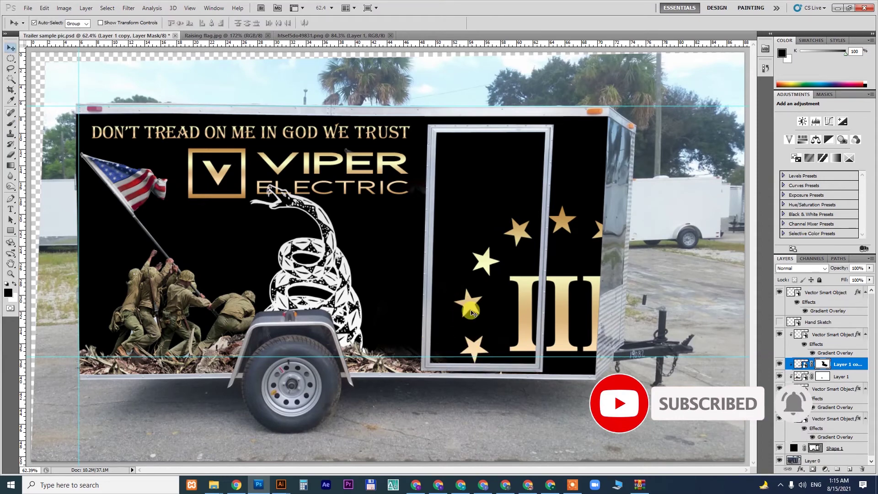
Switch back to the stalled Illustrator file and open Task Manager, moving its window aside
left_click(274, 473)
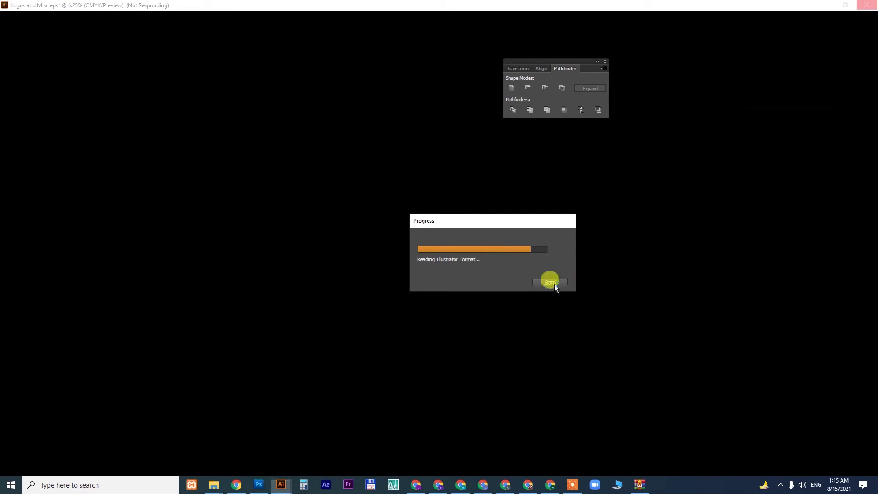
right_click(687, 478)
left_click(689, 436)
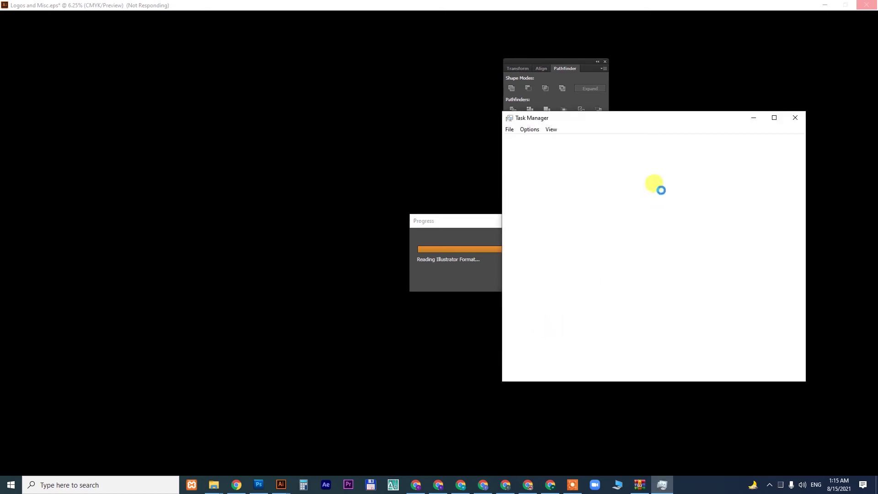
right_click(708, 489)
left_click(611, 118)
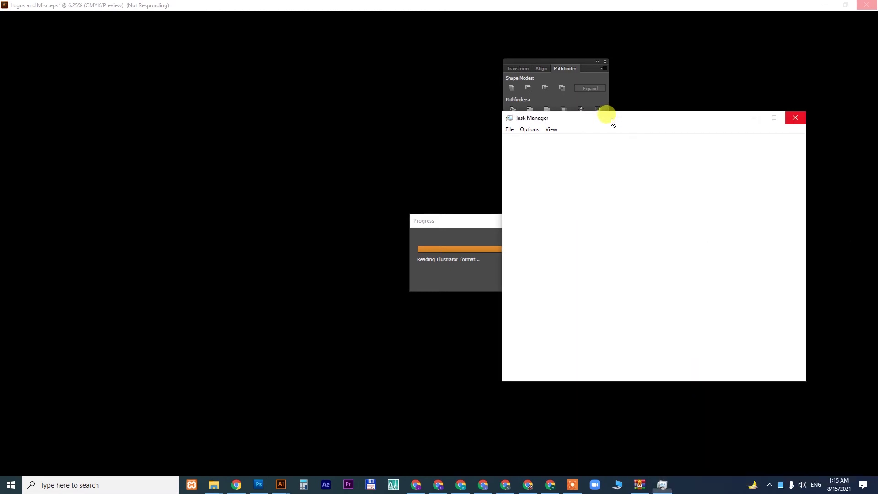
left_click_drag(625, 117, 602, 100)
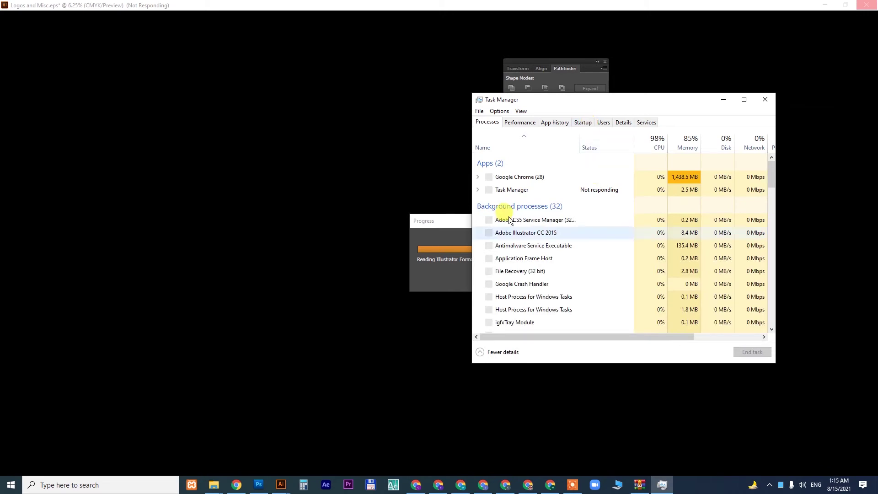
End the unresponsive Adobe Illustrator CC 2015 task and relaunch Illustrator
left_click(602, 189)
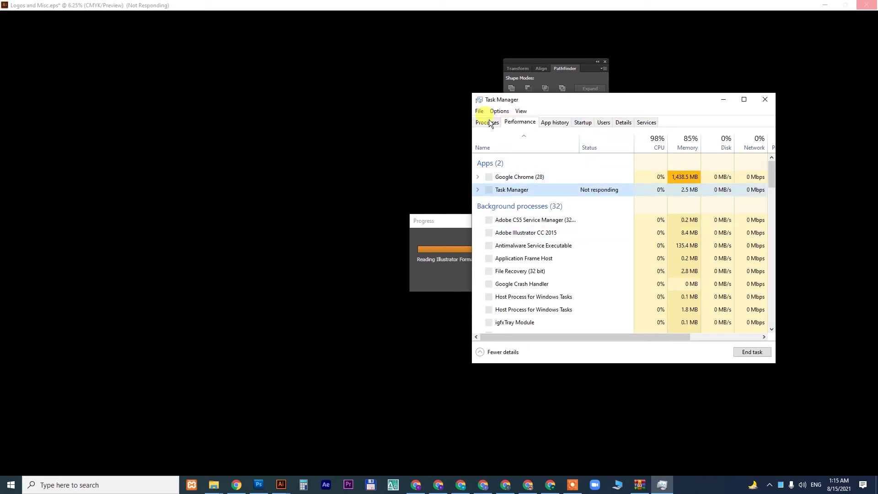
left_click(545, 233)
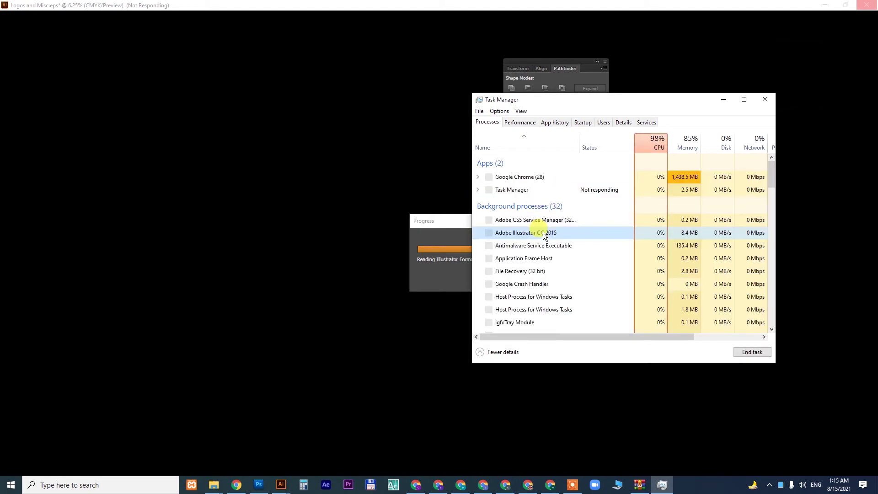
left_click(752, 352)
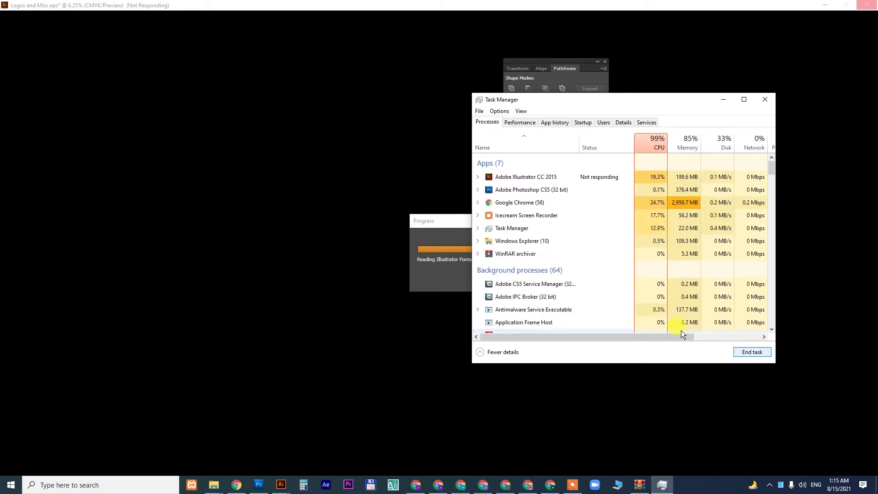
left_click(599, 176)
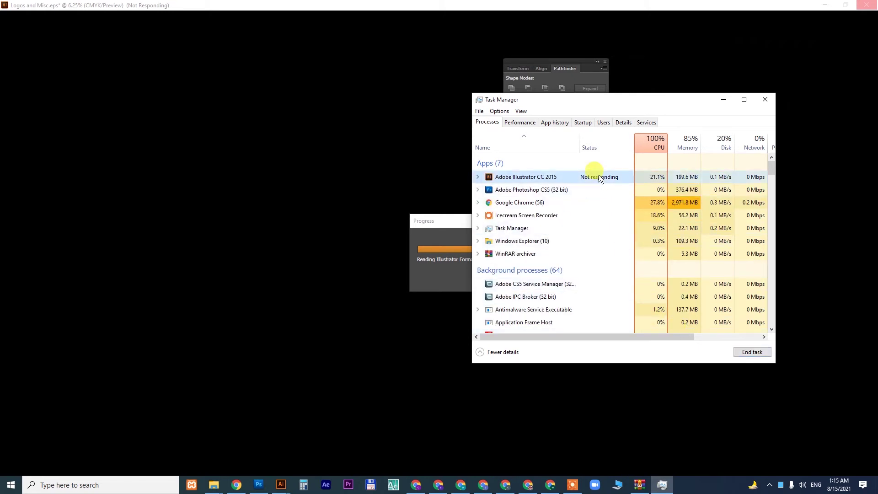
left_click(751, 351)
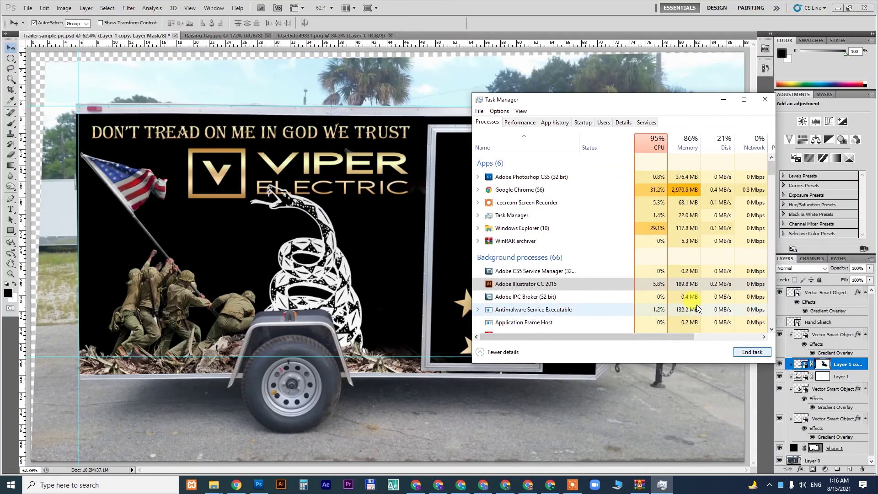
left_click(373, 276)
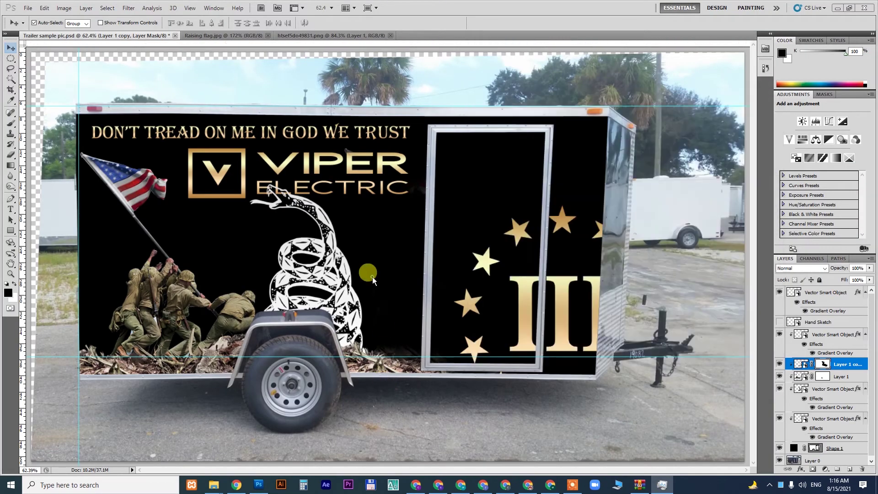
left_click(280, 485)
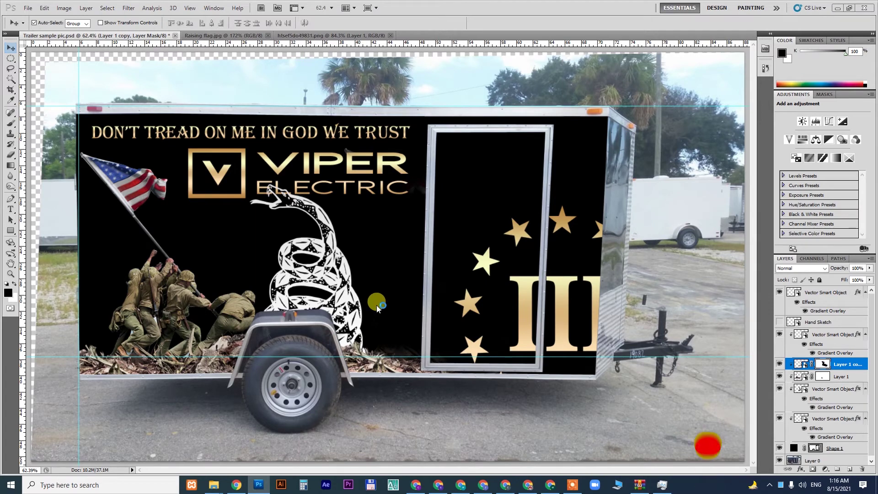
Switch to Chrome and save the WallpaperAccess image of soldiers in a burning battlefield as 242688.jpg in the rayzesst folder
left_click(234, 484)
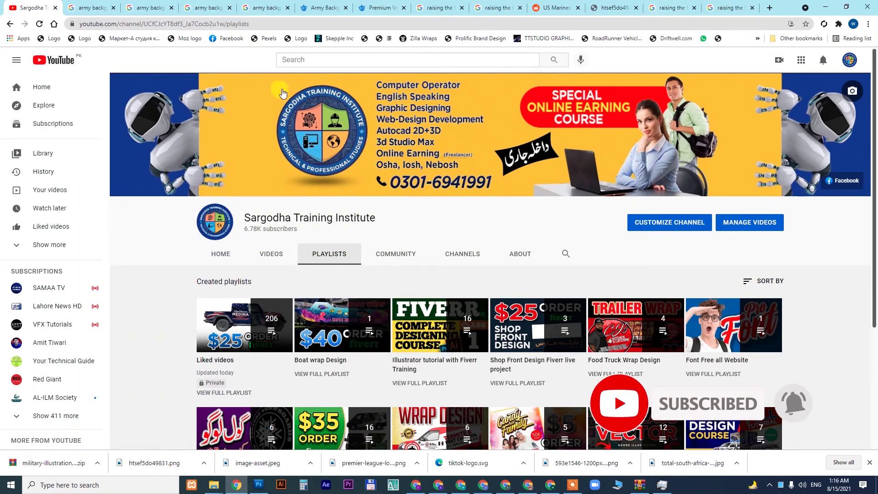
left_click(93, 7)
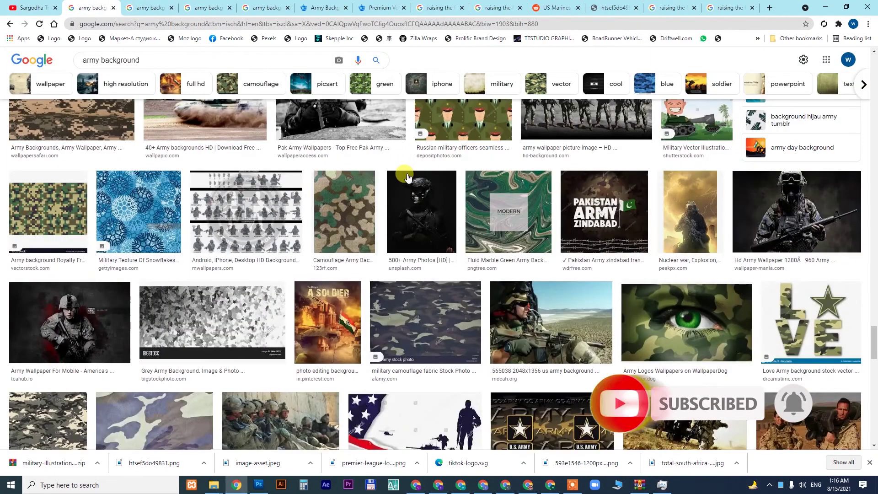
left_click(206, 8)
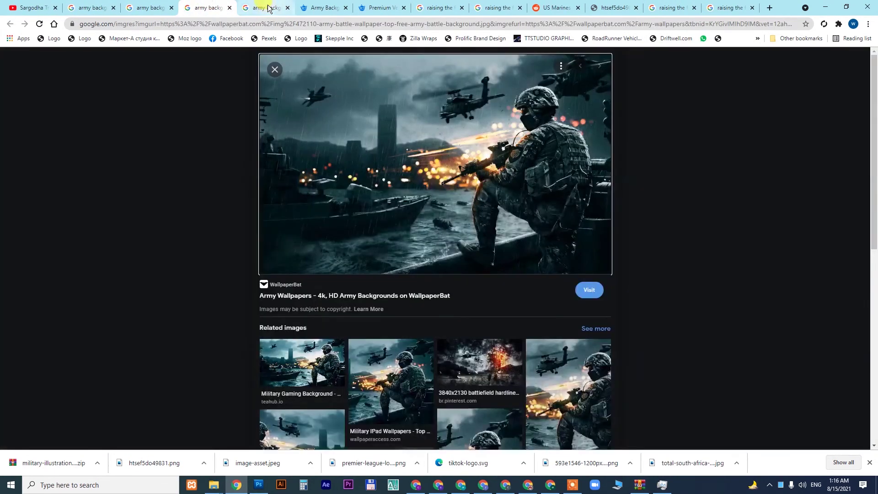
scroll(308, 205, "down", 8)
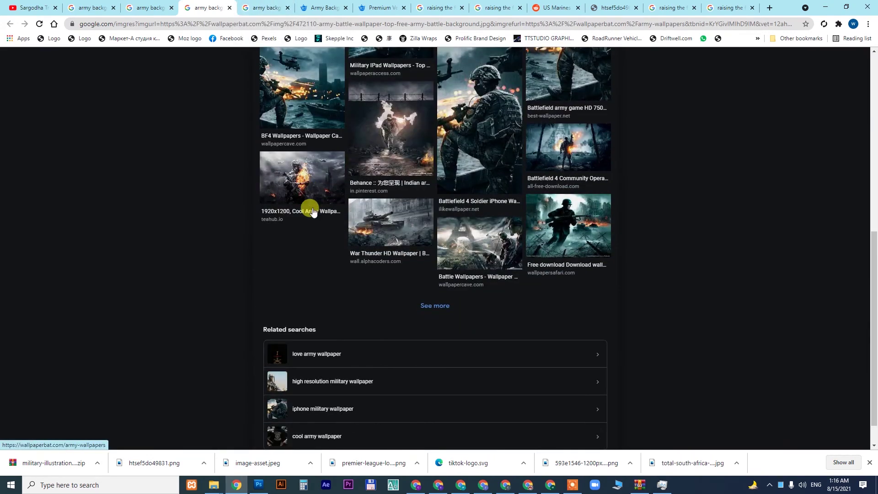
left_click(149, 8)
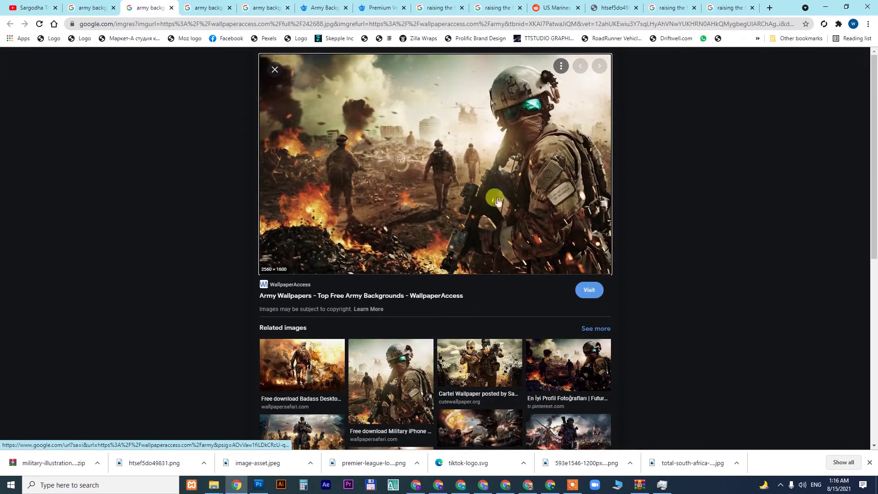
right_click(427, 142)
left_click(471, 259)
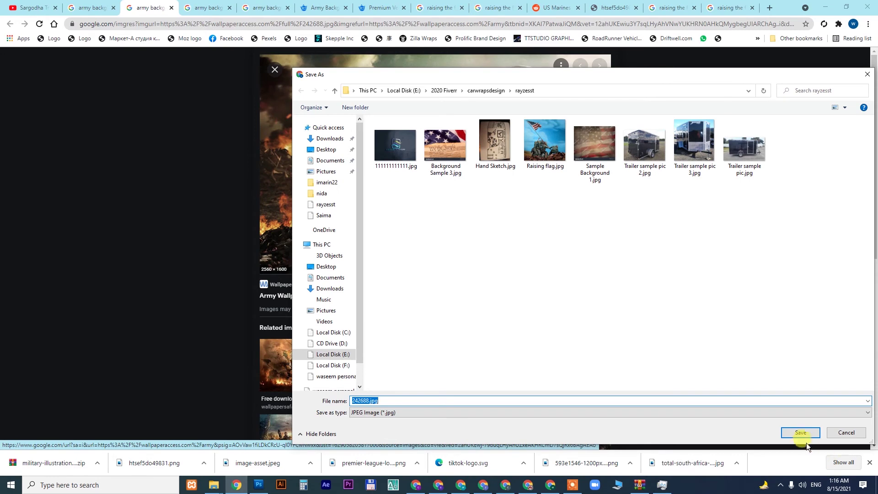
left_click(809, 434)
Open the related image army wallpaper 5 and save it as army wallpaper 005 - 1920x1080.jpg in the rayzesst folder
scroll(549, 357, "down", 8)
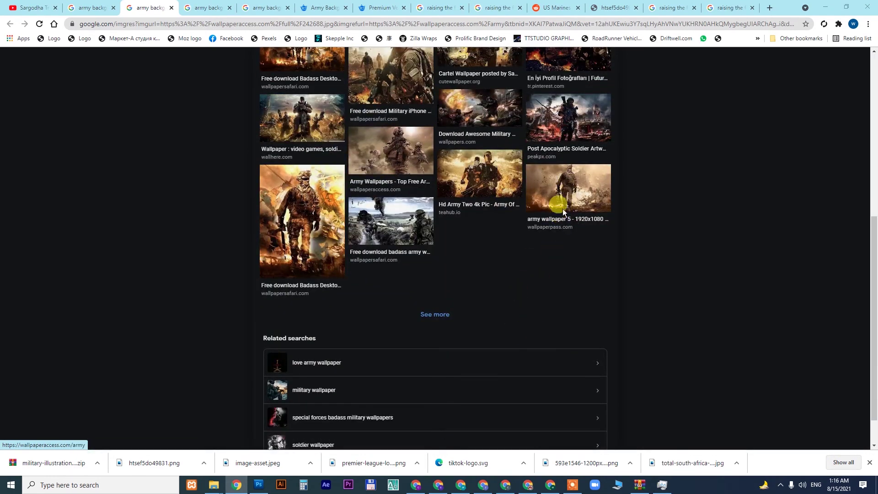
left_click(569, 180)
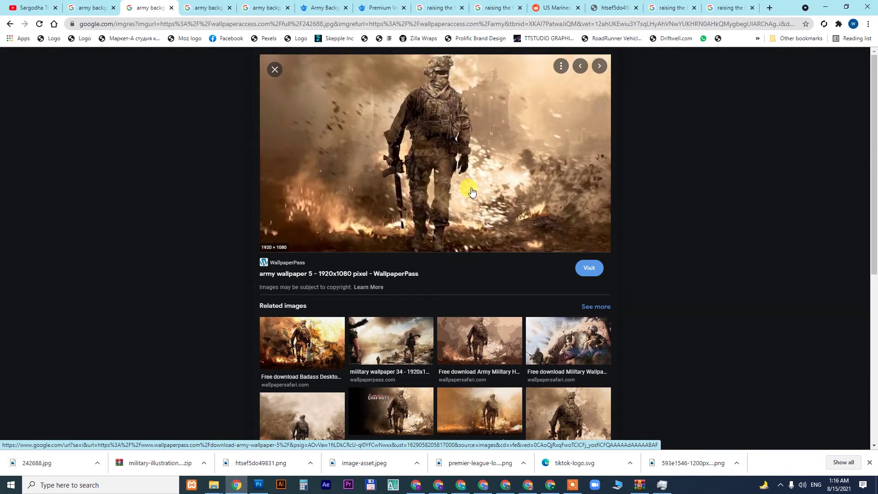
right_click(473, 191)
left_click(474, 267)
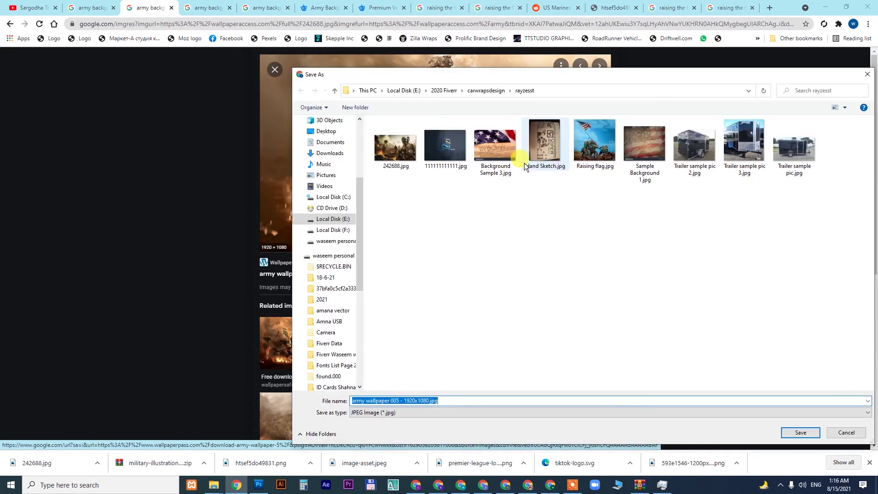
left_click(810, 433)
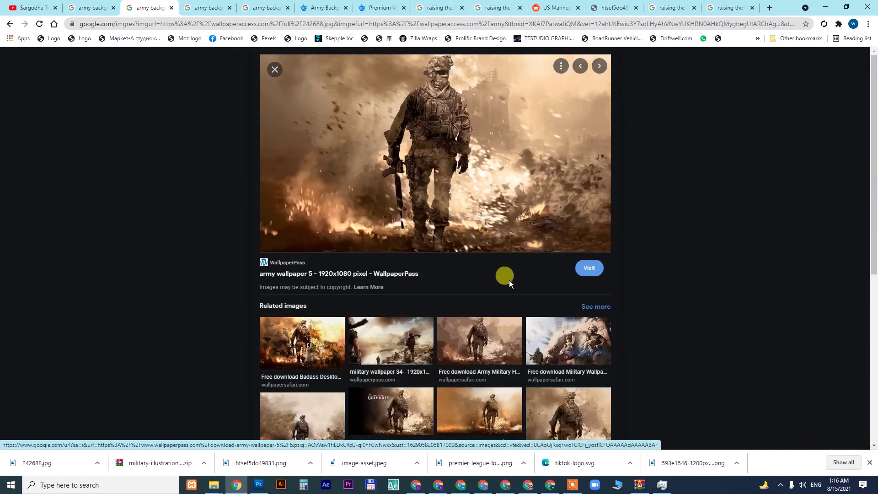
Locate the downloaded 242688.jpg in its folder and place it into the Photoshop document Trailer sample pic.psd
scroll(530, 287, "down", 8)
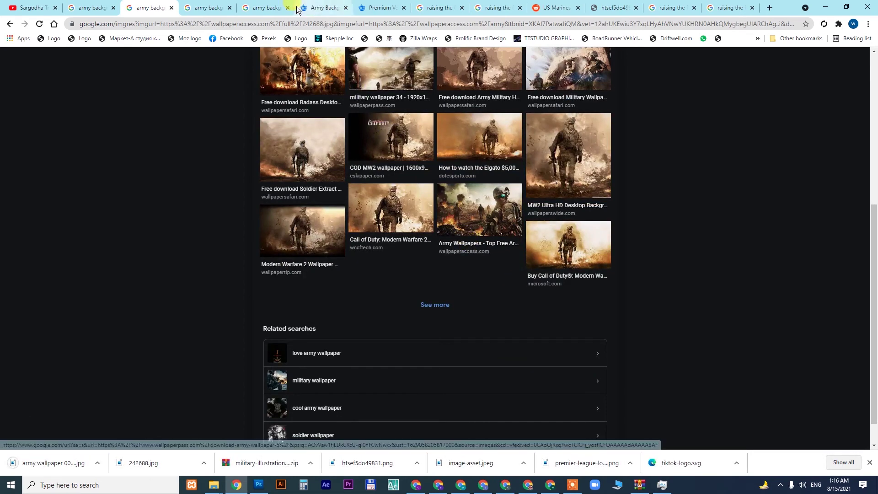
left_click(380, 8)
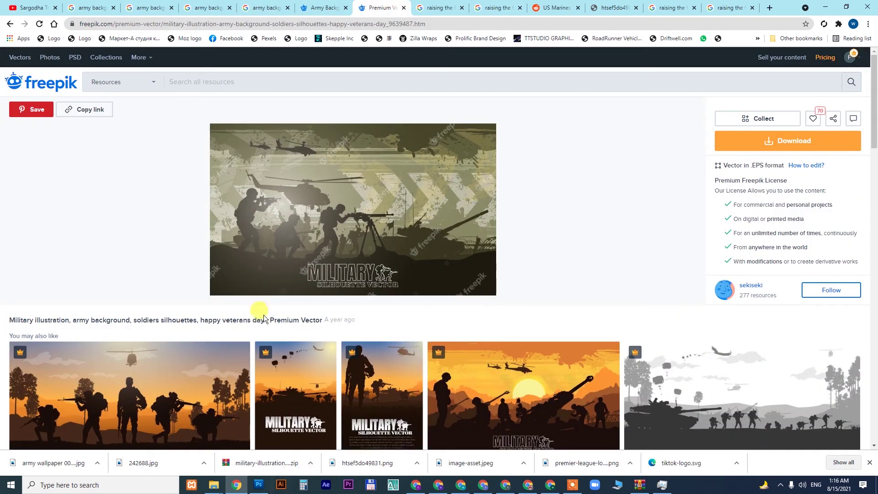
left_click(203, 463)
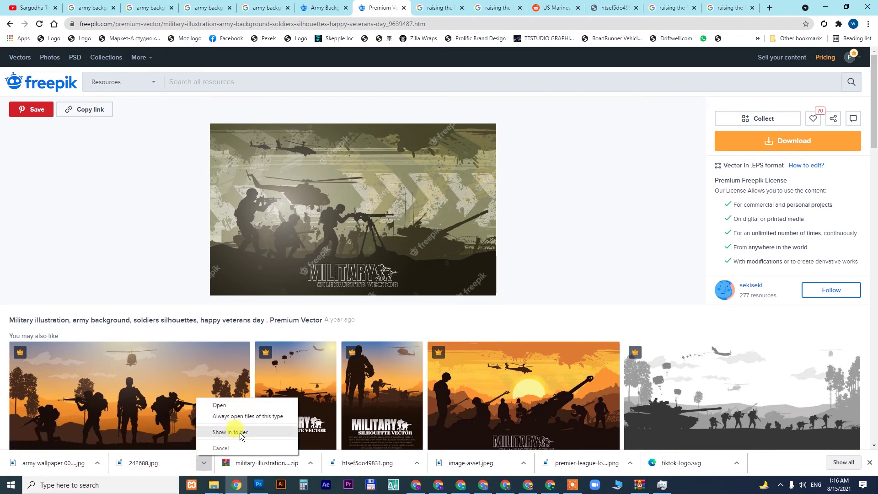
left_click(240, 431)
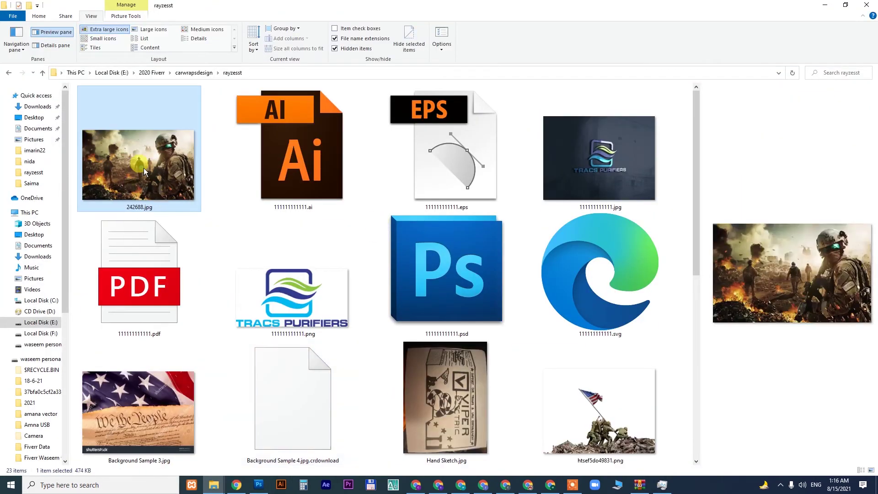
left_click_drag(144, 169, 452, 324)
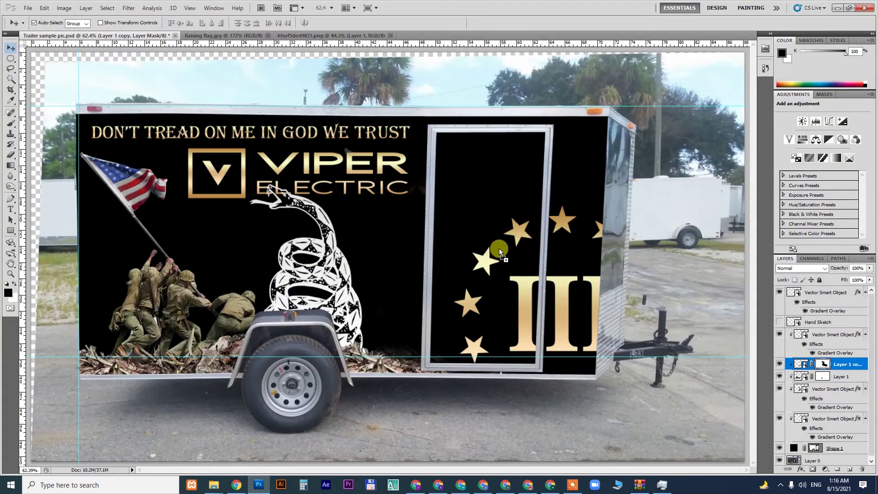
left_click_drag(500, 251, 499, 259)
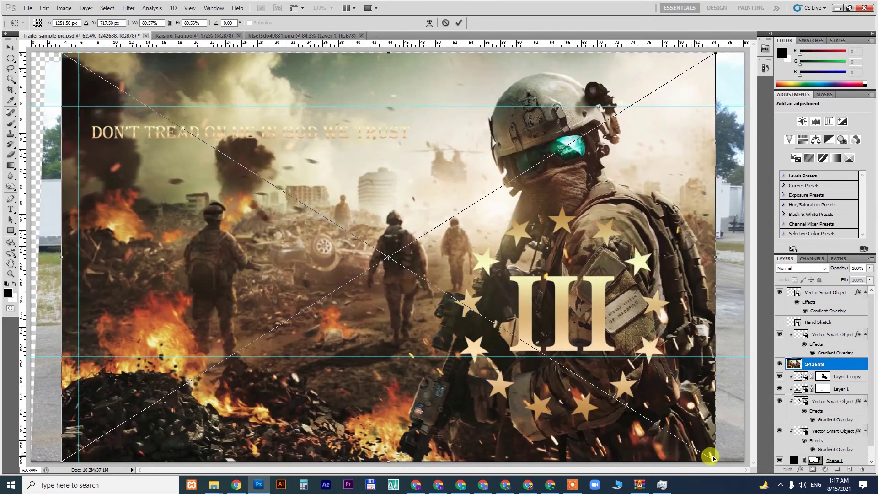
Scale the placed soldier image to about 55% and send its layer down to directly above Shape 1
left_click_drag(711, 457, 559, 363)
left_click_drag(557, 149, 653, 83)
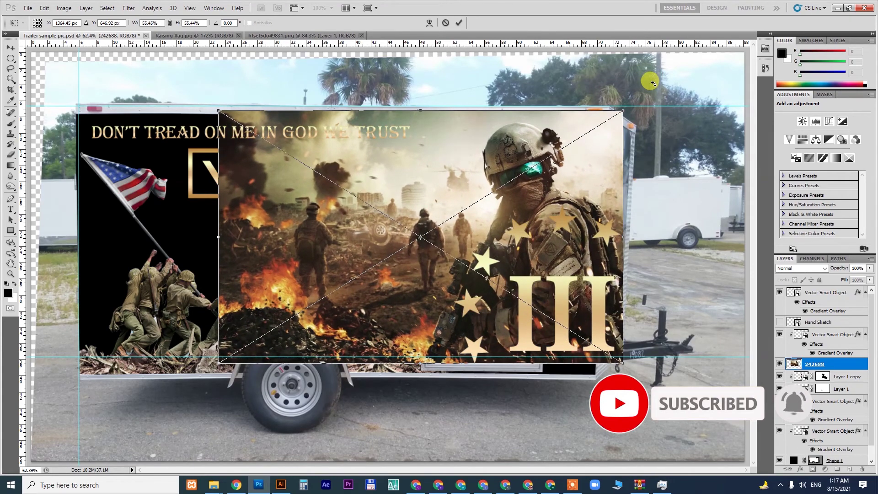
key("Return")
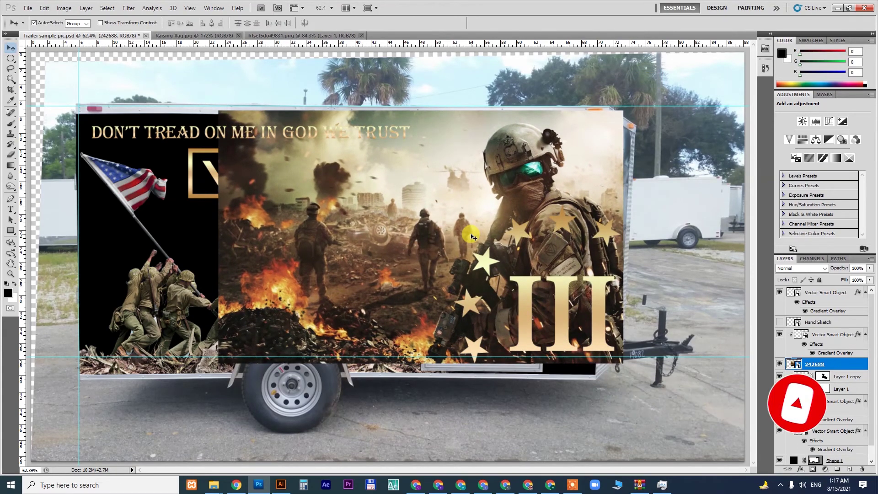
key("ctrl+bracketleft")
key("ctrl+bracketleft")
key("ctrl+bracketleft")
key("ctrl+bracketleft")
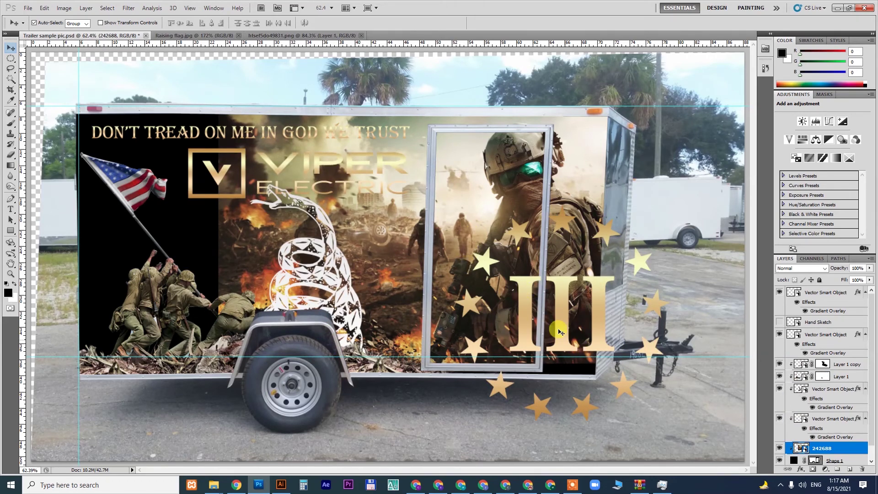
Enlarge the 242688 image to about 62% and shift it toward the trailer's front end
key("ctrl+t")
left_click_drag(527, 245, 568, 242)
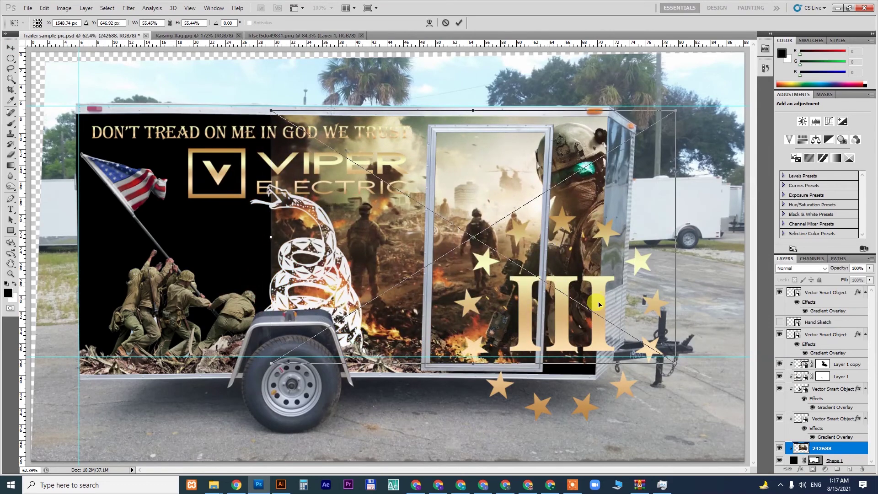
left_click_drag(670, 362, 691, 378)
key("shift+Right")
key("shift+Right")
key("shift+Right")
key("shift+Right")
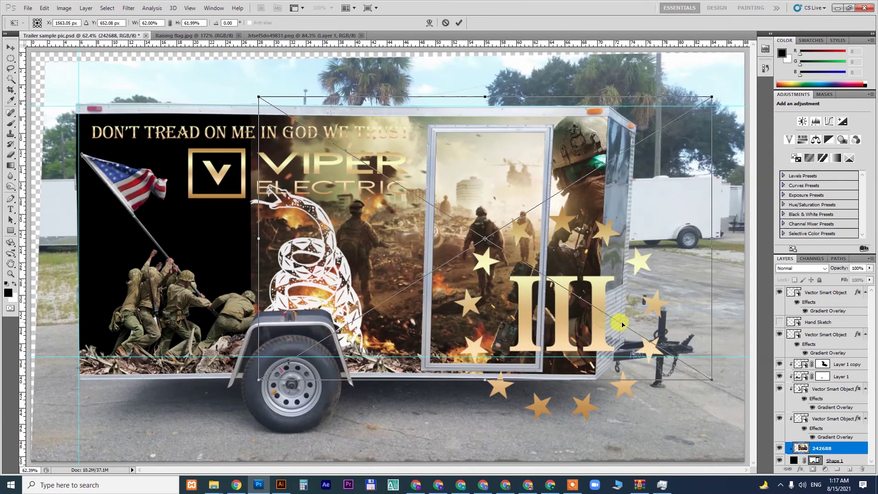
key("Return")
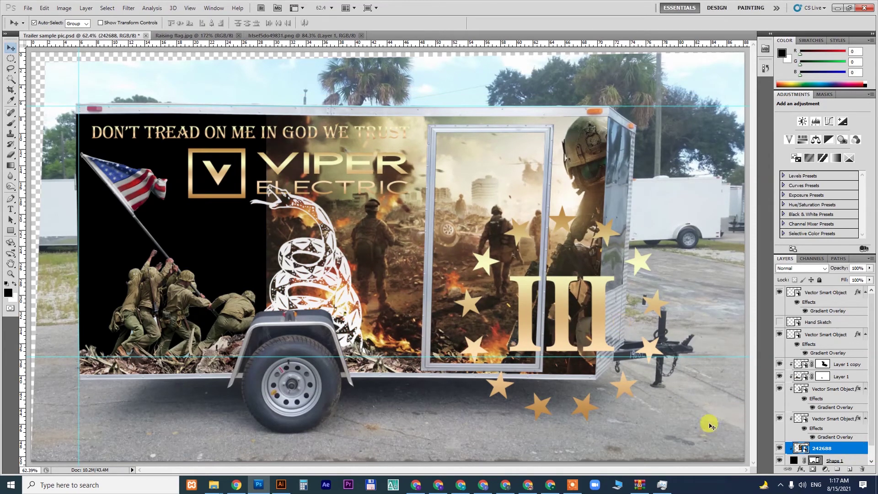
Clip the gold III and stars layer to the trailer side shape
left_click(598, 310)
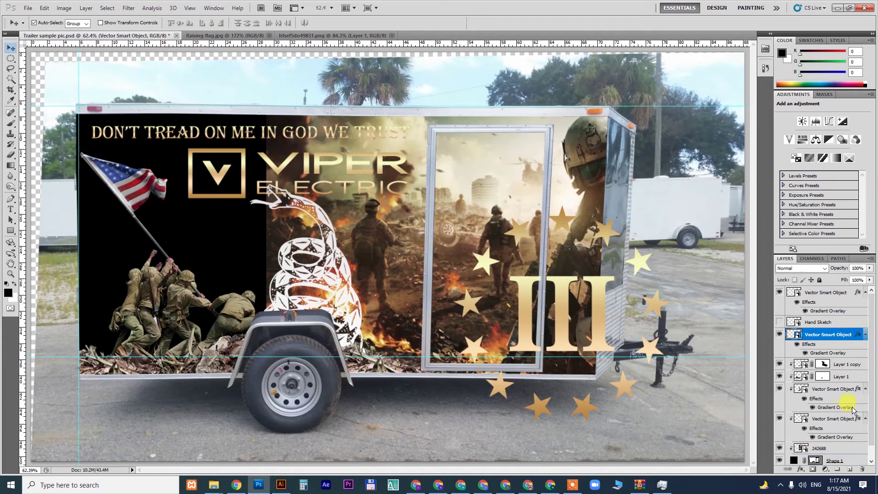
right_click(842, 341)
left_click(812, 224)
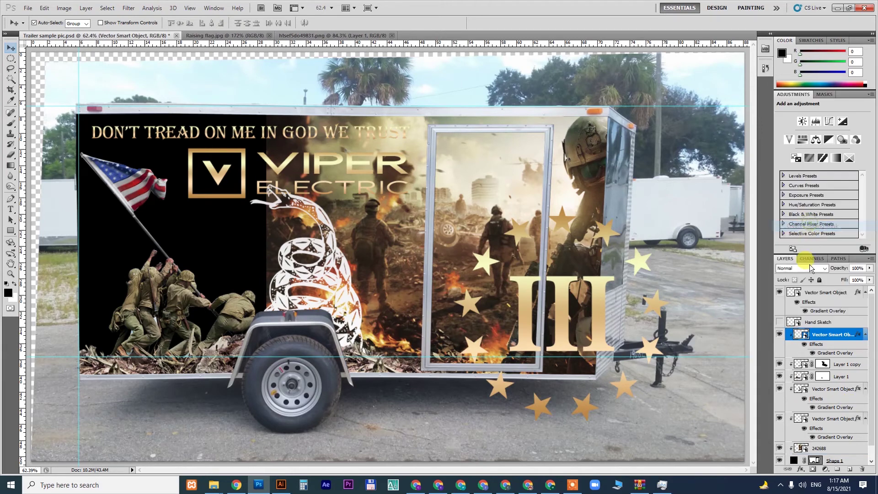
Mask the 242688 layer, fading its rear edge and upper area with a 600 px black brush, and lower its opacity to 36%
left_click(577, 147)
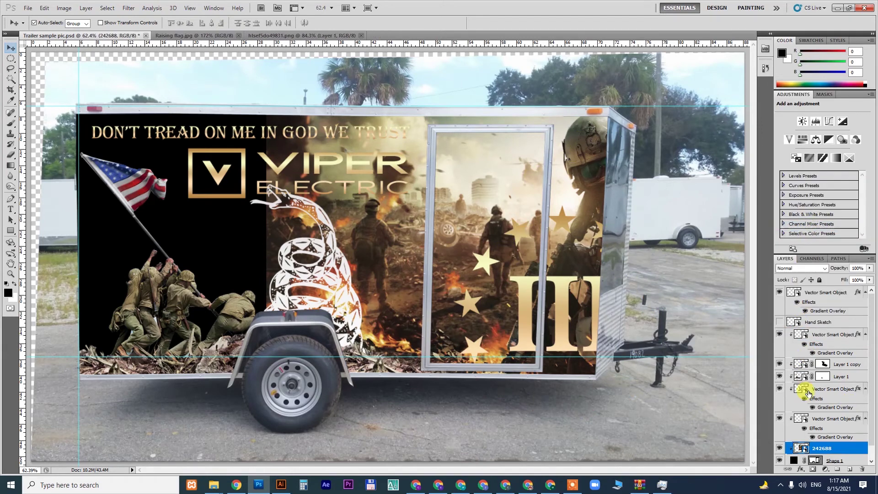
left_click(814, 471)
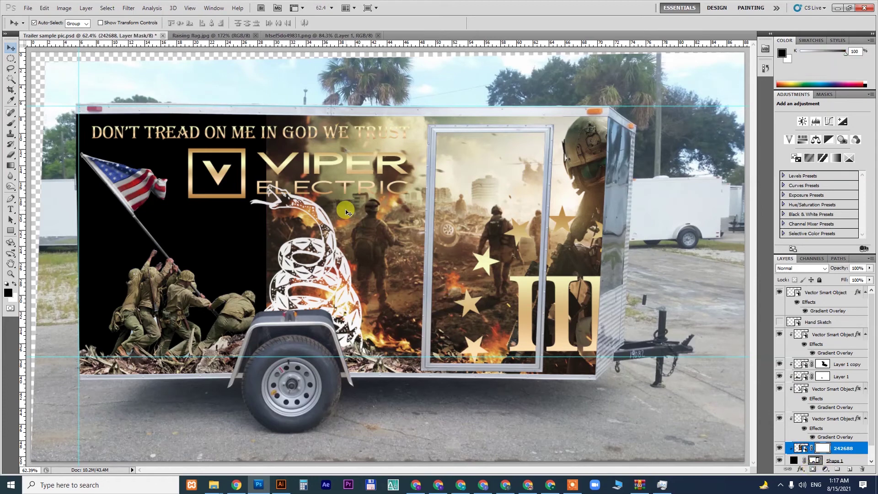
key("b")
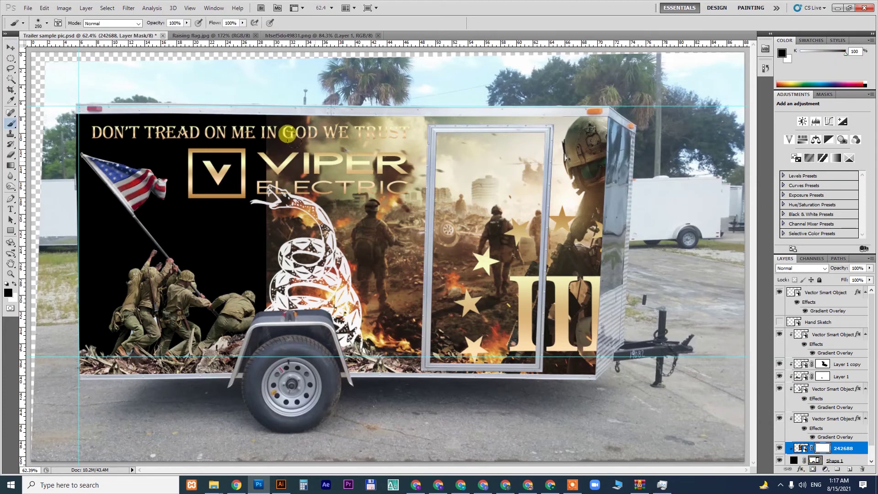
key("bracketright")
key("bracketright")
key("bracketright")
key("bracketright")
mouse_move(231, 104)
left_mouse_down()
mouse_move(210, 102)
mouse_move(203, 165)
left_mouse_up()
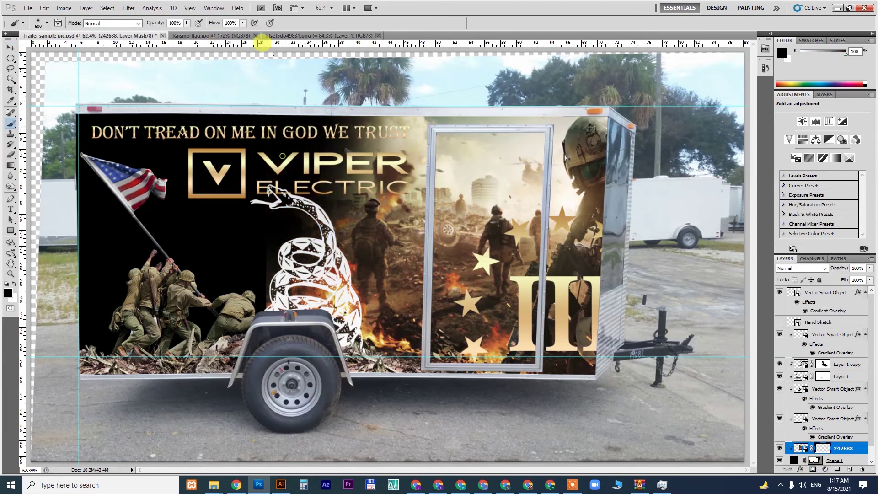
mouse_move(261, 44)
left_mouse_down()
mouse_move(278, 71)
mouse_move(310, 44)
mouse_move(355, 48)
mouse_move(312, 61)
mouse_move(306, 70)
mouse_move(320, 74)
mouse_move(240, 62)
mouse_move(194, 96)
left_mouse_up()
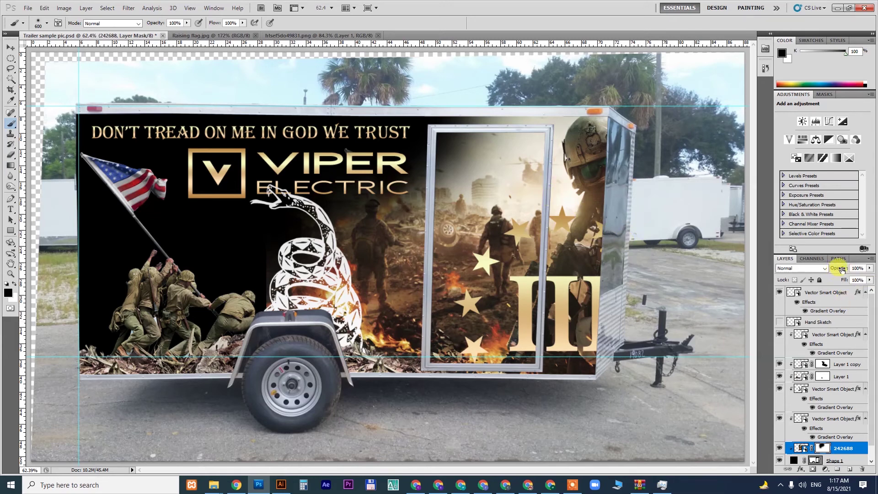
left_click_drag(842, 269, 819, 270)
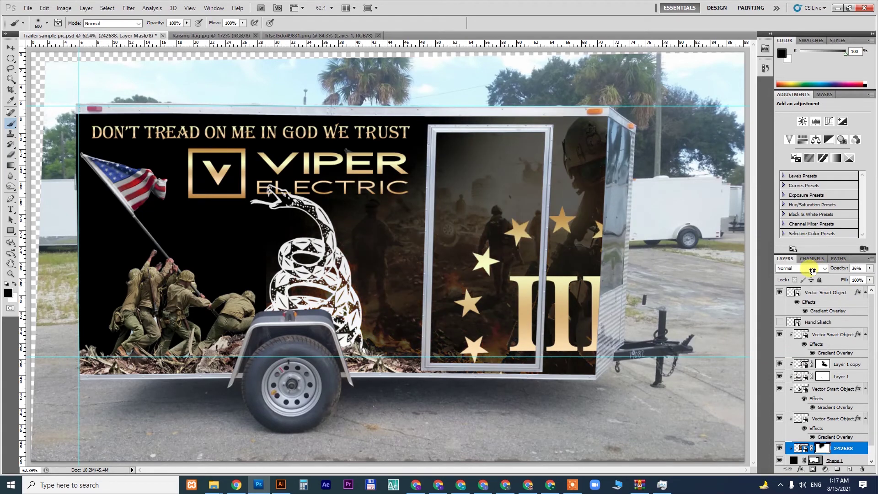
key("v")
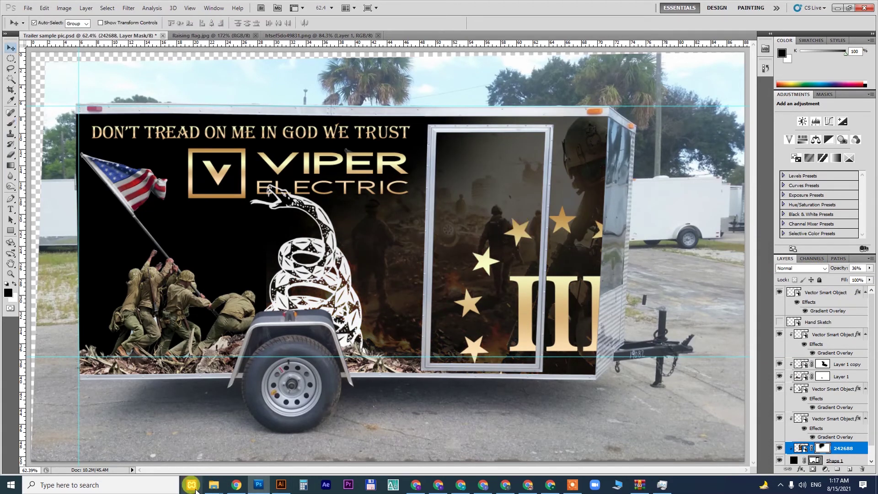
Place army wallpaper 005 - 1920x1080.jpg from the rayzesst folder into the trailer document, positioned over the trailer's rear half
left_click(213, 485)
left_click(577, 445)
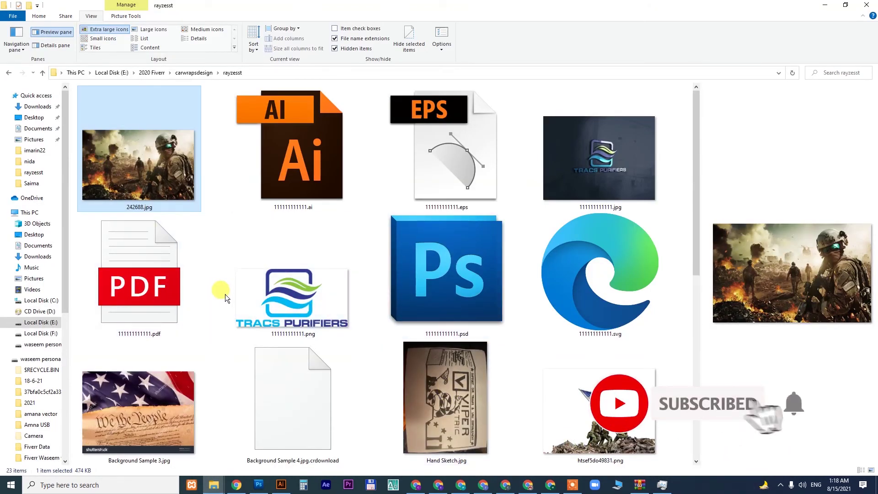
scroll(225, 295, "down", 5)
left_click_drag(423, 407, 224, 249)
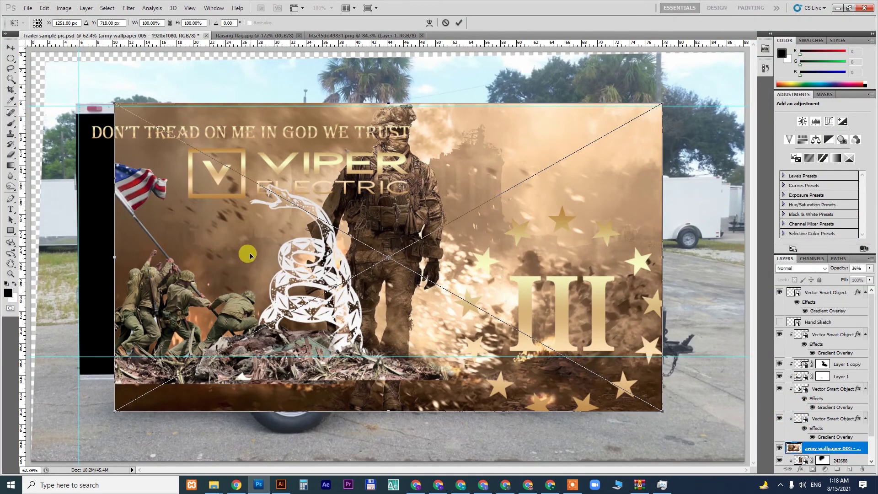
left_click_drag(565, 188, 353, 192)
key("Return")
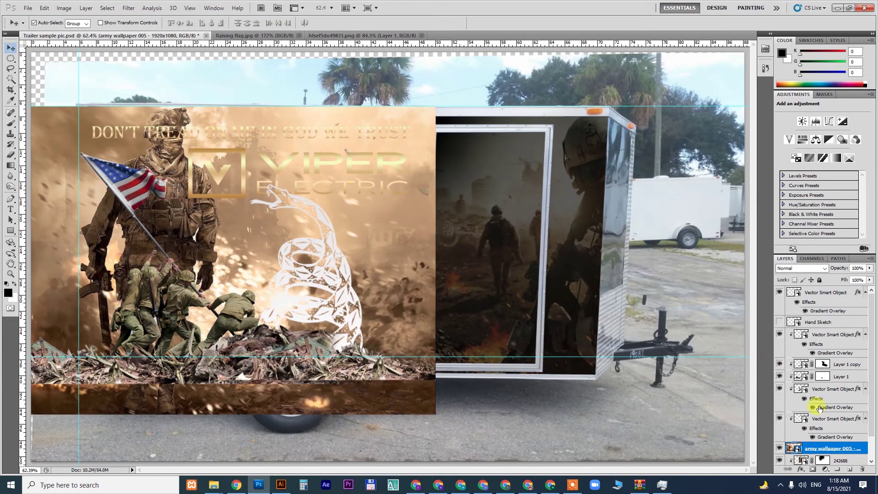
Clip the army wallpaper 005 layer to the trailer side and shift it further toward the rear edge
right_click(825, 451)
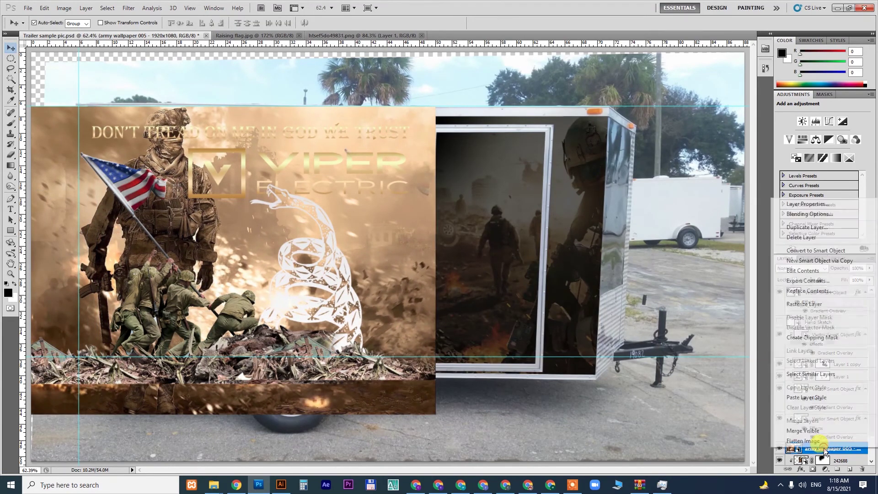
left_click(818, 337)
left_click(817, 346)
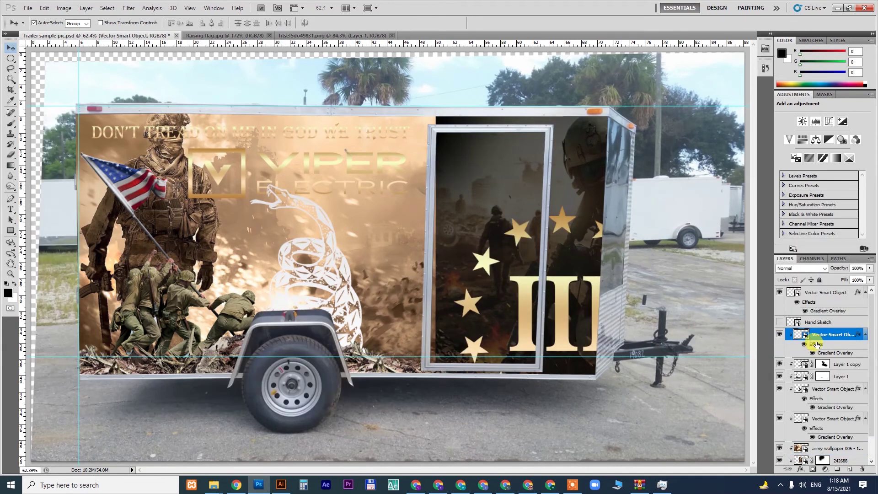
left_click(102, 221)
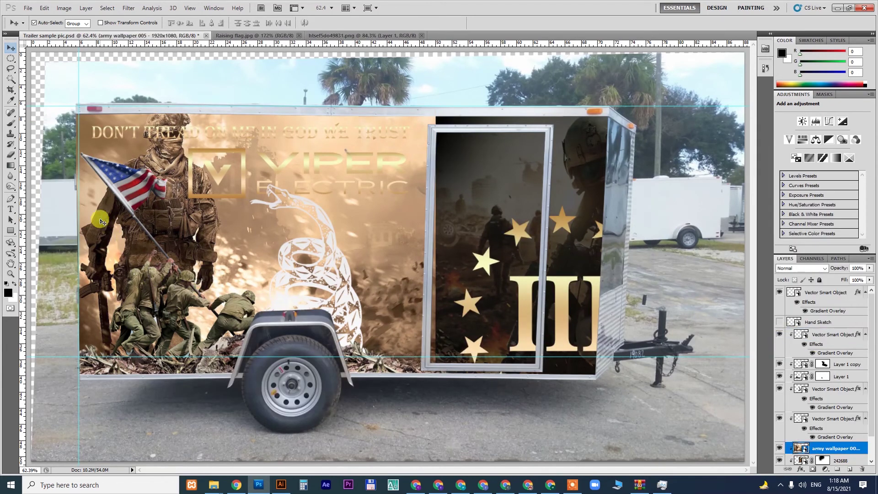
left_click_drag(102, 221, 32, 215)
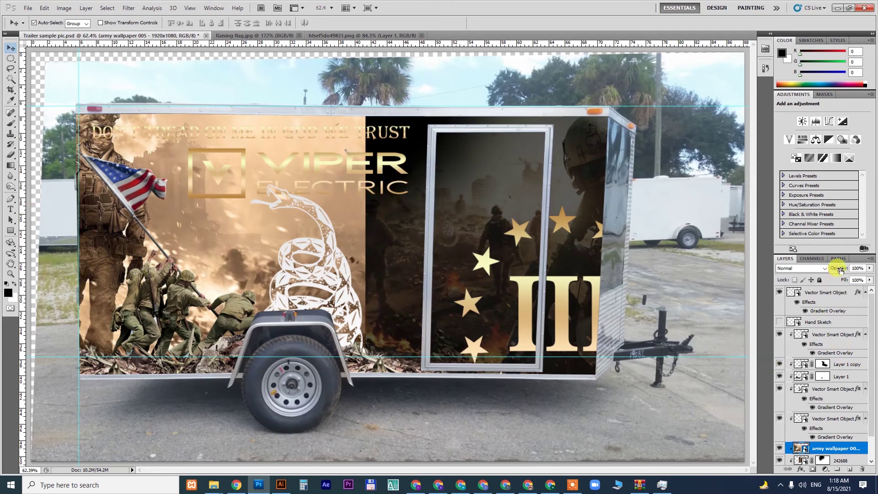
Reduce army wallpaper 005 to 33% opacity and fade its front edge on a new layer mask with a black brush
left_click_drag(840, 270, 810, 269)
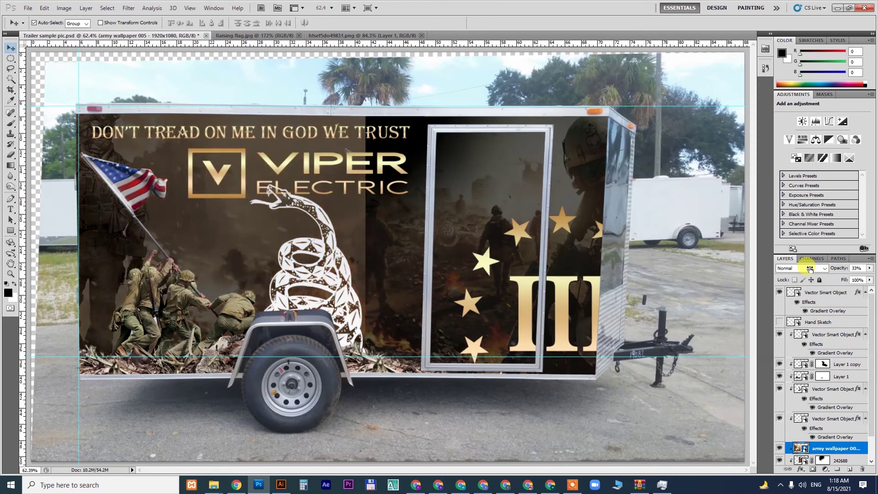
left_click(813, 469)
key("b")
left_click(321, 144)
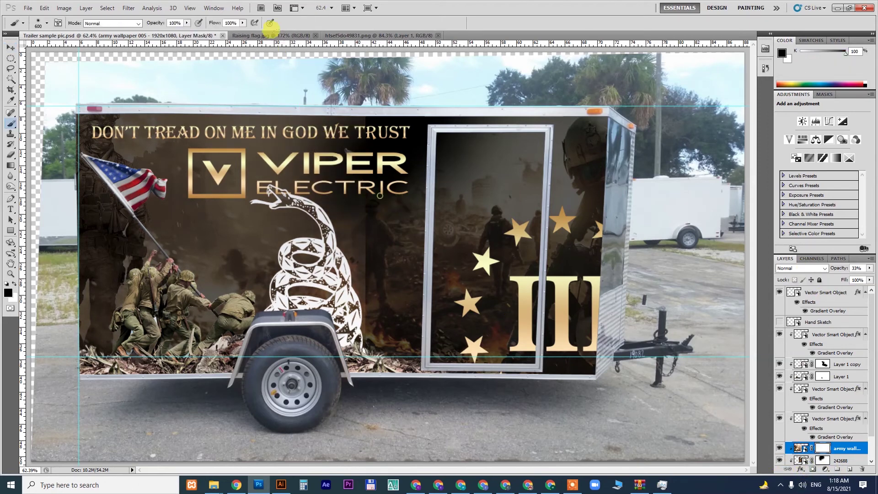
mouse_move(137, 120)
left_mouse_down()
mouse_move(221, 112)
mouse_move(270, 217)
mouse_move(220, 175)
mouse_move(218, 123)
left_mouse_up()
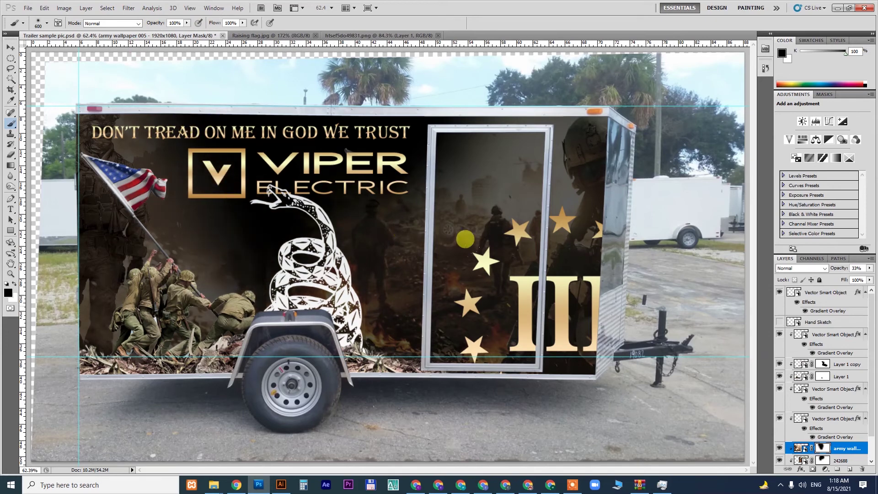
Paint the army wallpaper back in around the snake by brushing white on its layer mask
left_click_drag(540, 234, 541, 256)
left_click(15, 284)
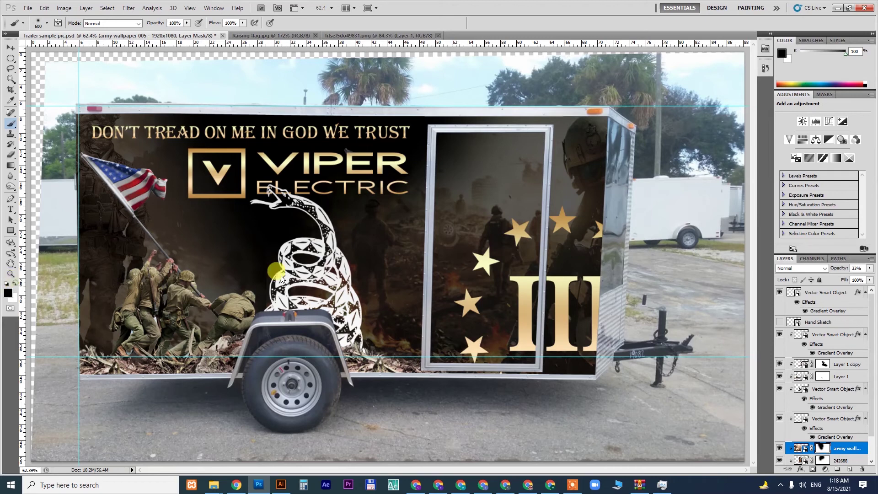
mouse_move(275, 270)
left_mouse_down()
mouse_move(164, 235)
mouse_move(165, 177)
mouse_move(235, 232)
left_mouse_up()
mouse_move(182, 238)
left_mouse_down()
mouse_move(197, 261)
mouse_move(193, 193)
mouse_move(185, 264)
mouse_move(224, 289)
mouse_move(261, 287)
left_mouse_up()
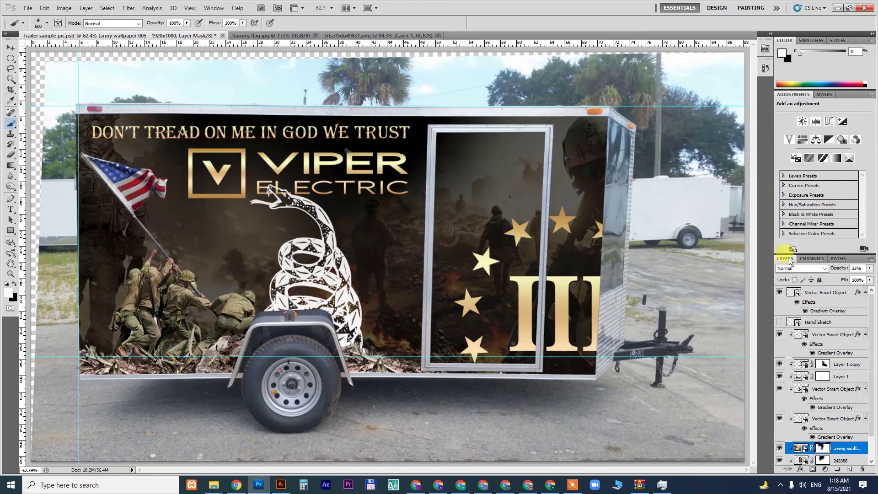
Lower the army wallpaper 005 layer's opacity to 21% and select the 242688 layer
left_click_drag(830, 269, 836, 269)
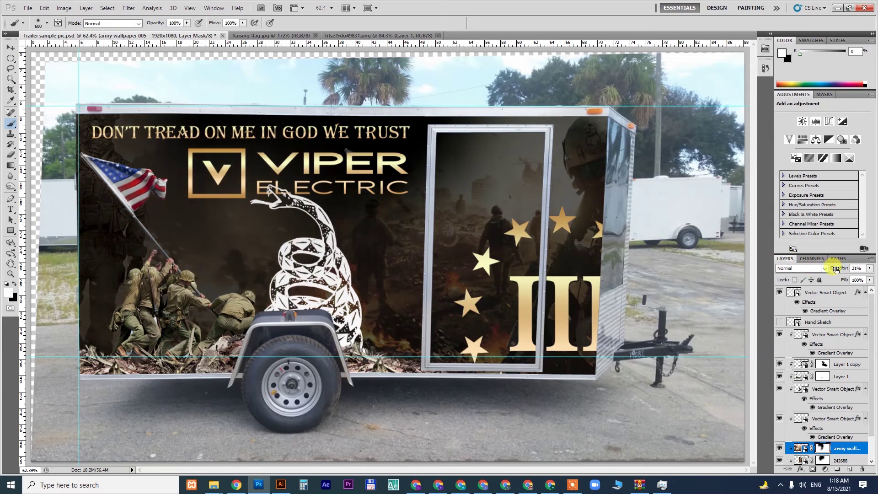
key("v")
key("alt+[")
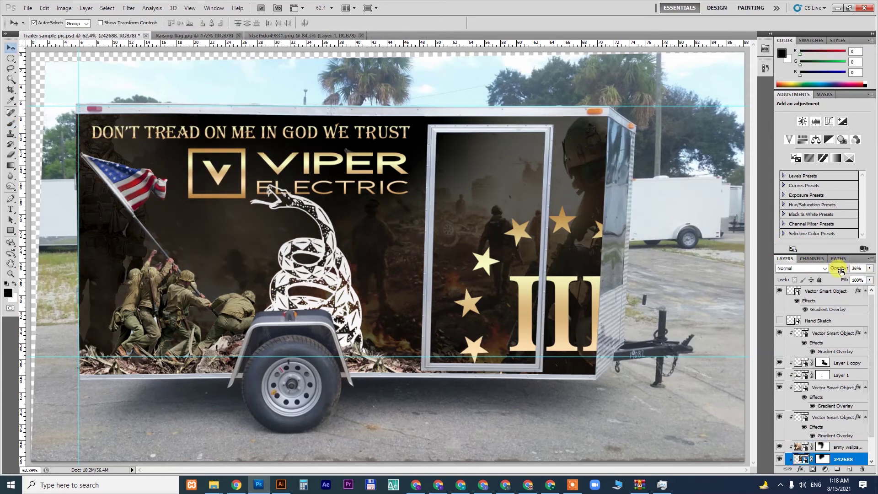
Lower the 242688 layer's opacity to 25% and select the trailer photo layer, Layer 0
left_click_drag(841, 271, 836, 271)
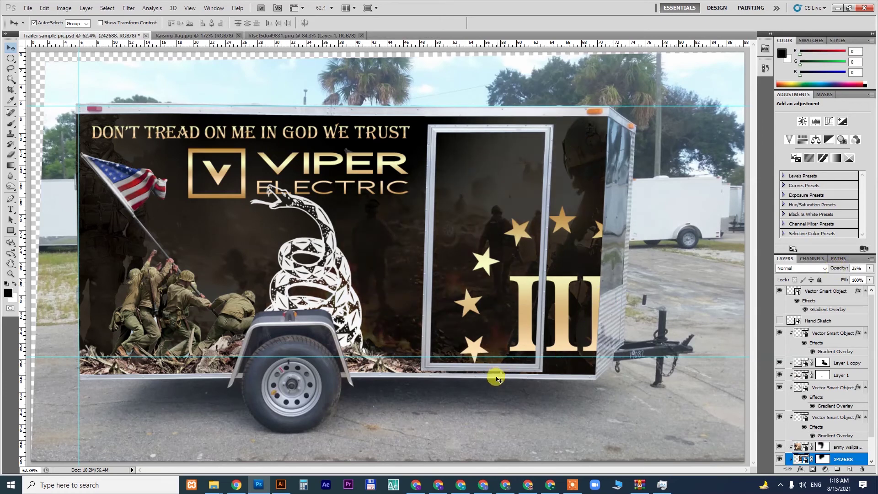
key("alt+[")
key("alt+[")
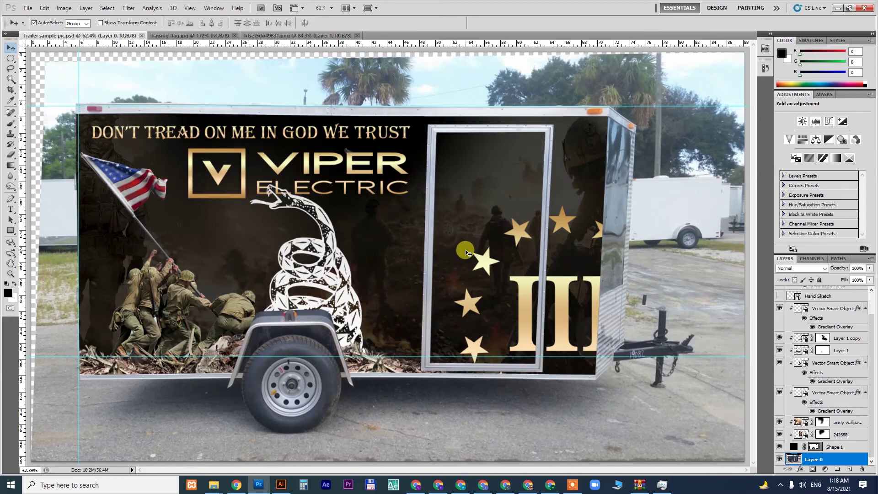
left_click(281, 485)
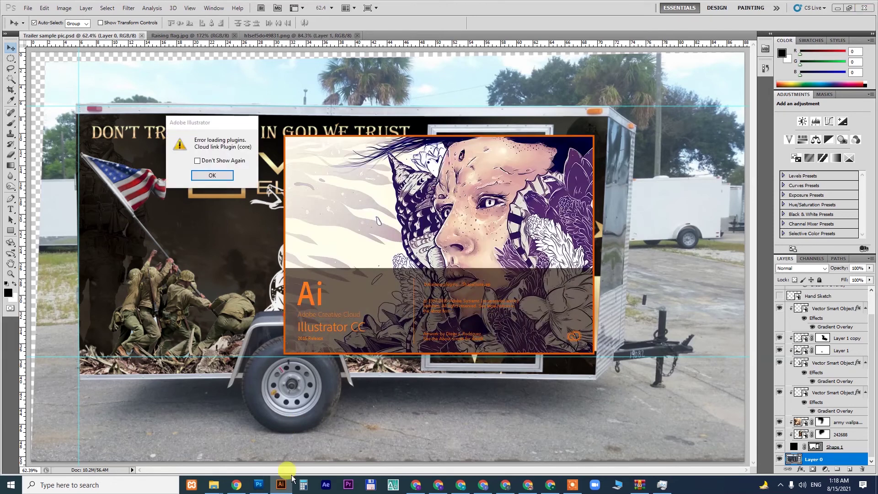
left_click(213, 175)
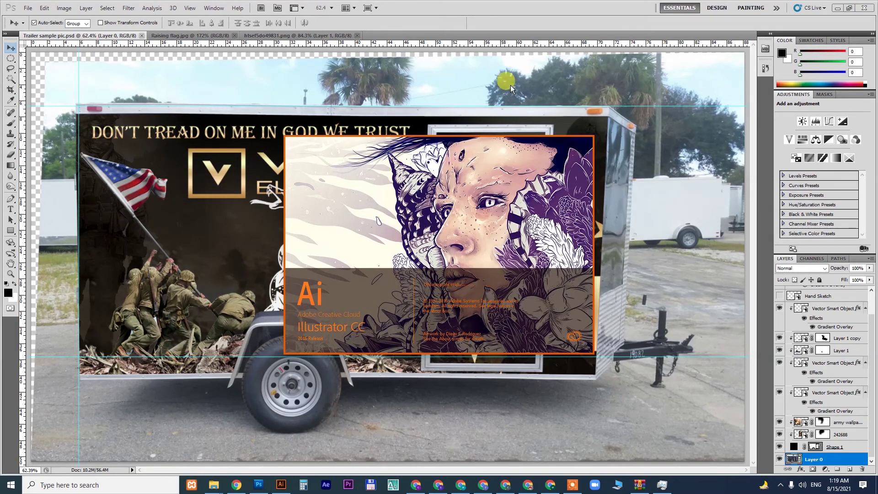
left_click(478, 23)
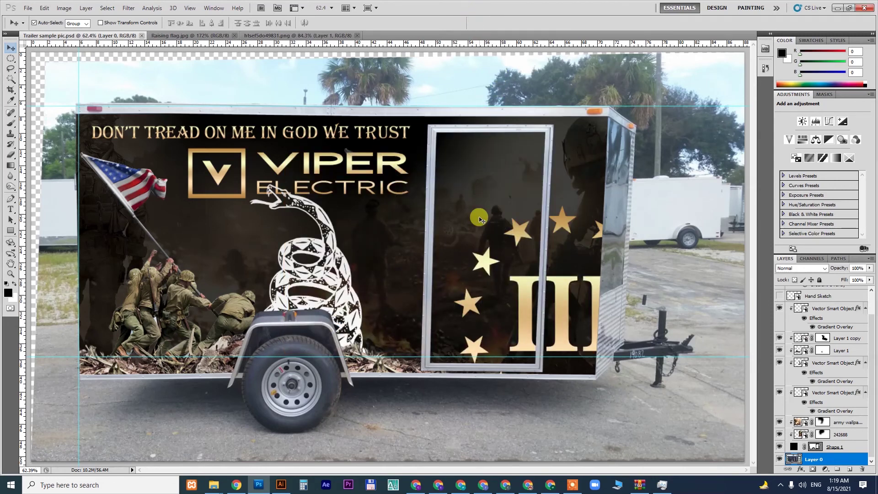
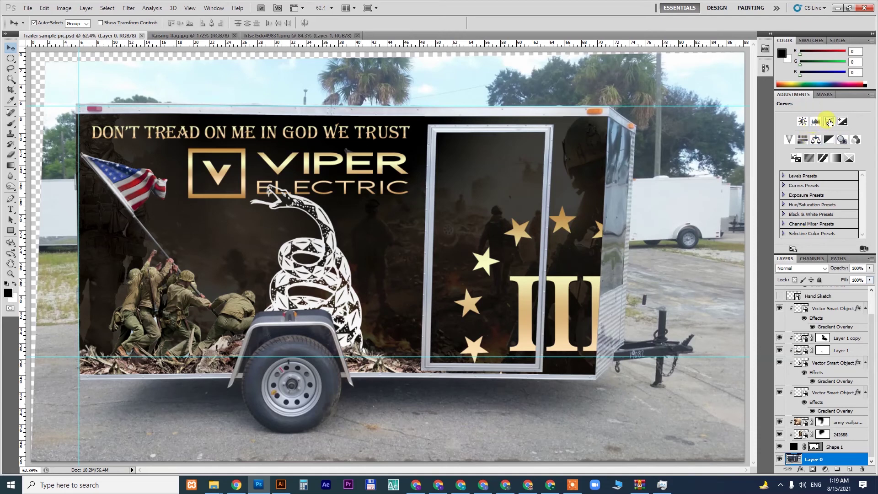
Try an S-shaped Curves adjustment on the trailer photo to boost its contrast, and delete the adjustment layer
left_click(829, 121)
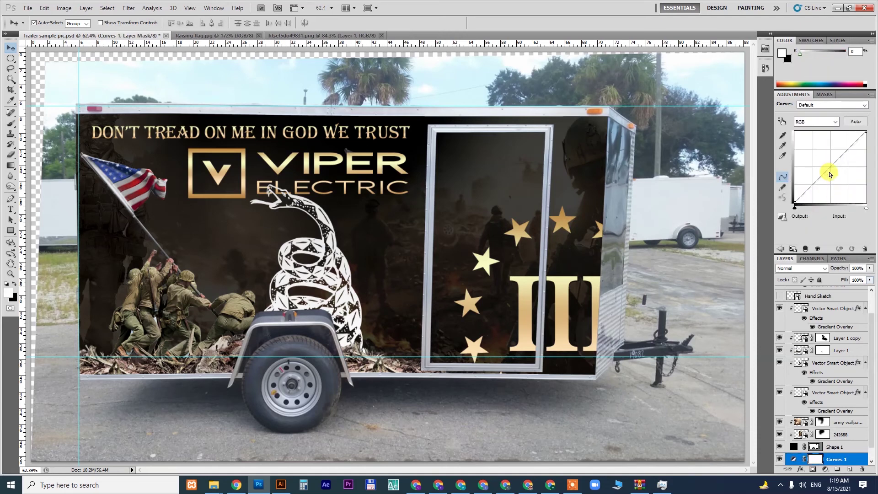
mouse_move(830, 174)
left_mouse_down()
mouse_move(837, 149)
mouse_move(830, 169)
left_mouse_up()
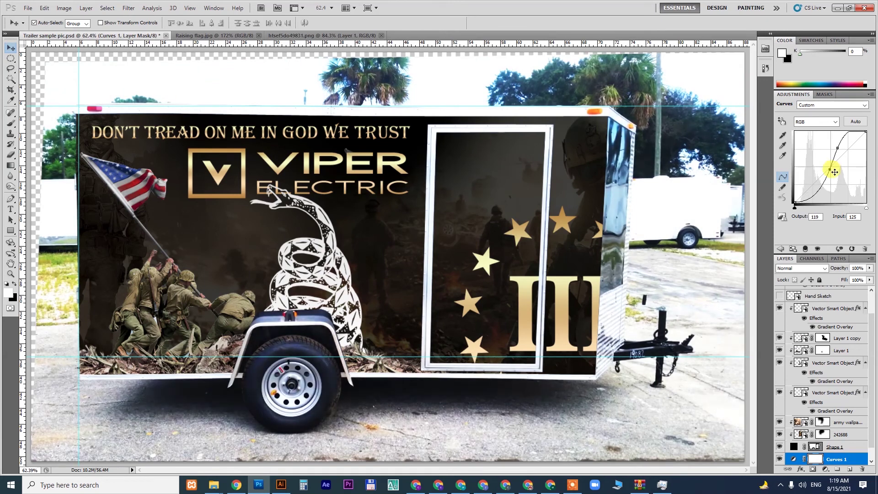
left_click(861, 471)
left_click(375, 177)
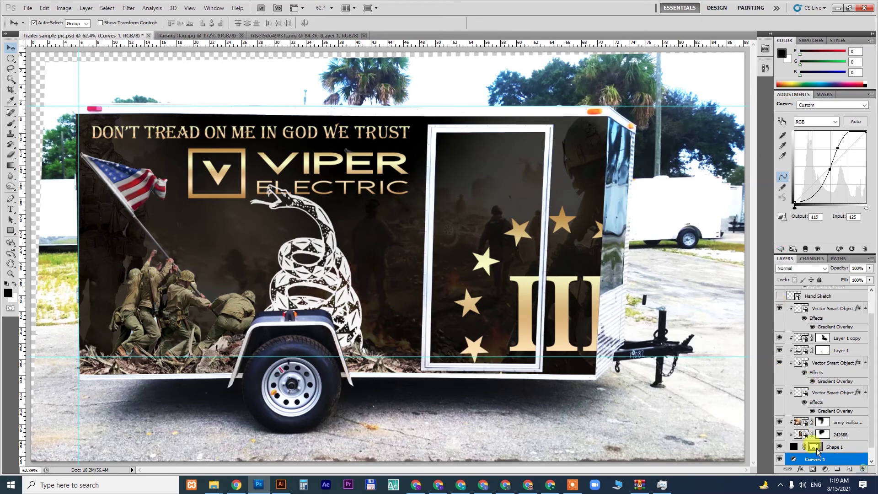
left_click(862, 471)
left_click(366, 176)
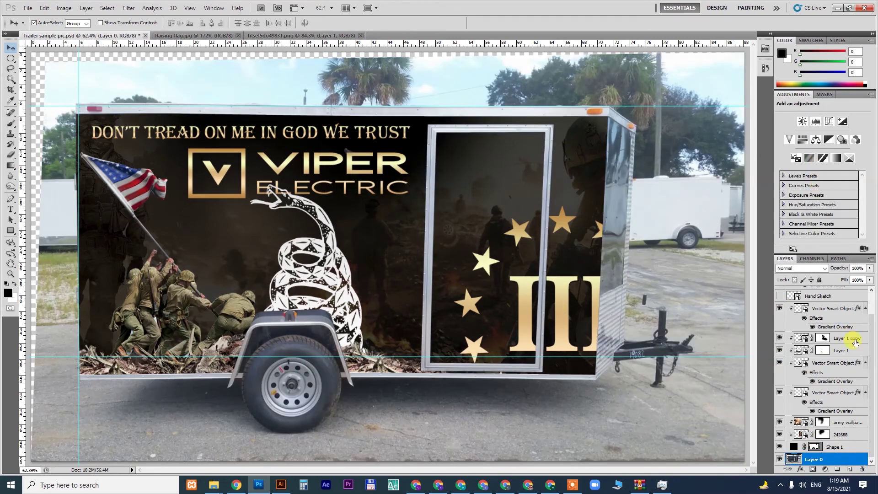
Add a Levels adjustment above the trailer photo with the black input at 102 and the midtones at 1.69
left_click(815, 122)
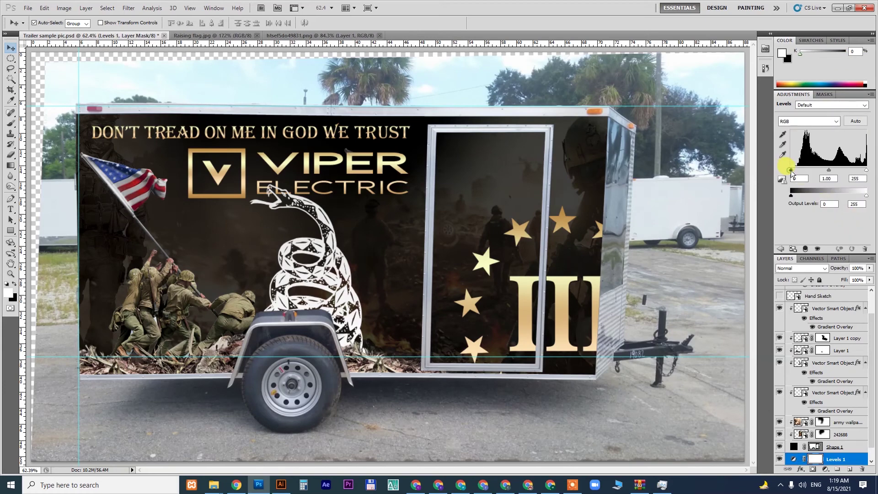
left_click_drag(791, 171, 835, 172)
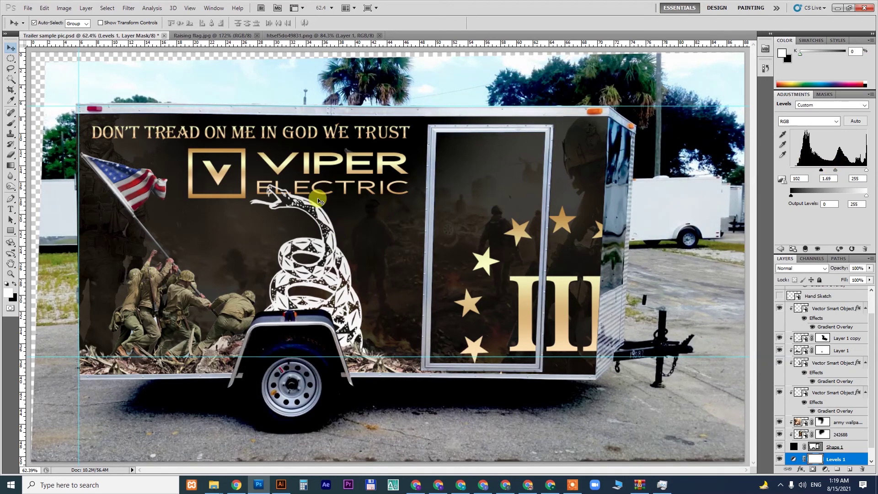
left_click(166, 100)
Start saving a JPEG copy of the mockup, declining to replace the existing Trailer sample pic.jpg
left_click(28, 8)
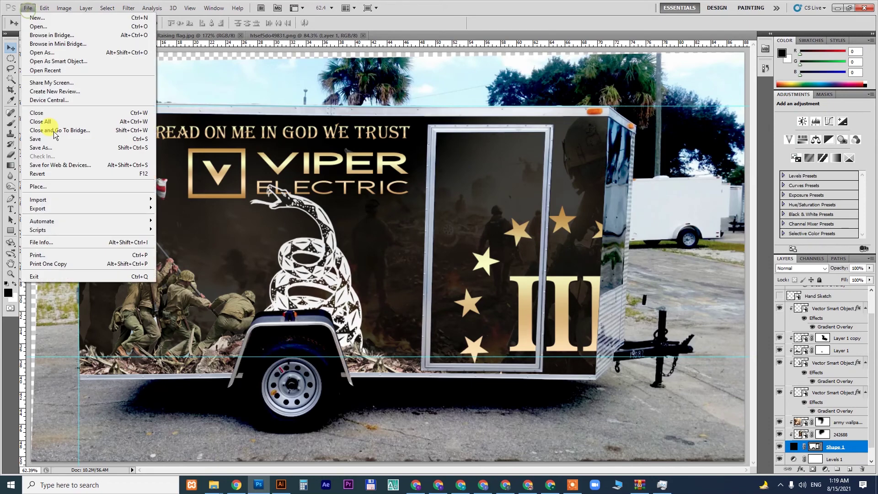
left_click(391, 223)
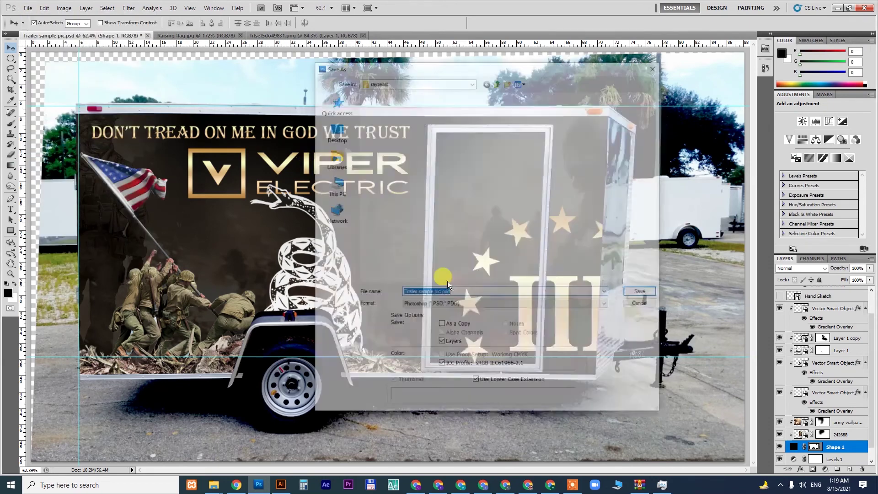
left_click(446, 305)
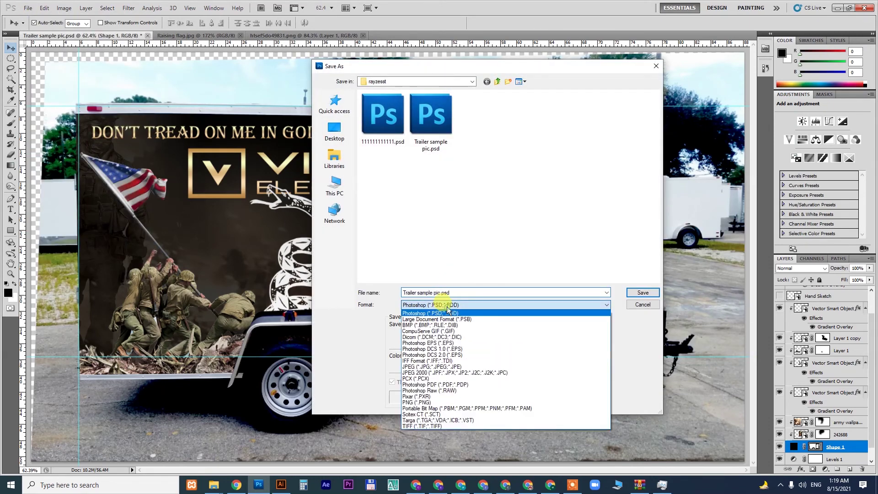
left_click(428, 366)
key("Return")
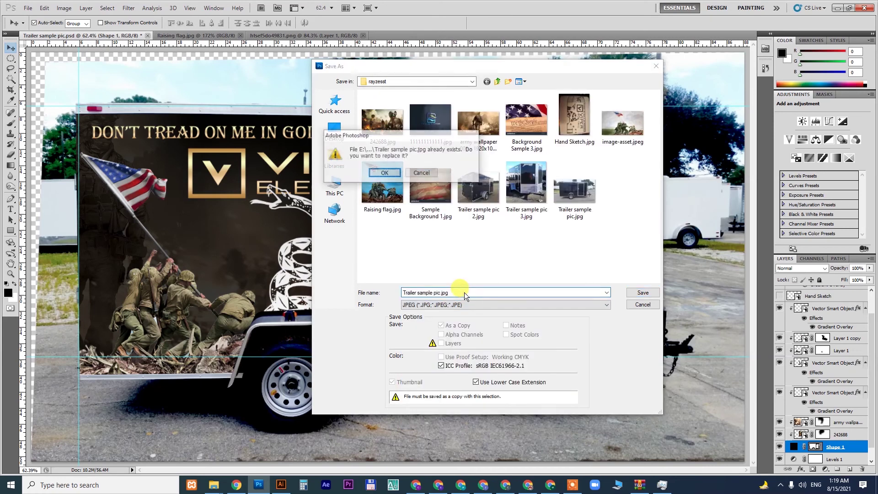
key("Escape")
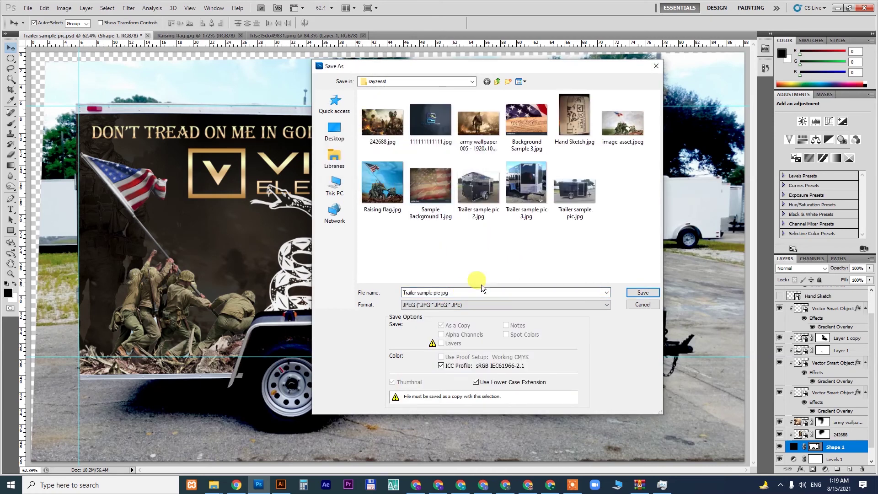
Name the JPEG copy "Trailer wrao '.jpg" and save it at maximum quality, 12
left_click(452, 292)
left_click_drag(418, 293, 505, 298)
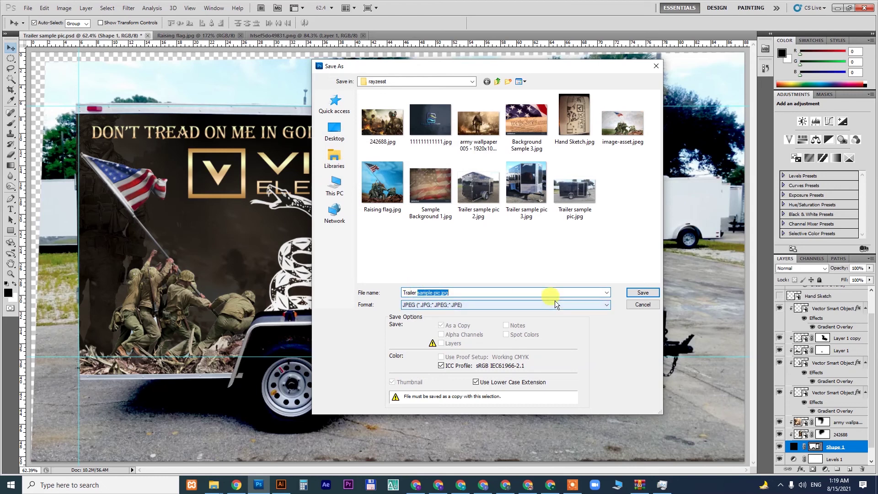
type("wrap")
key("Return")
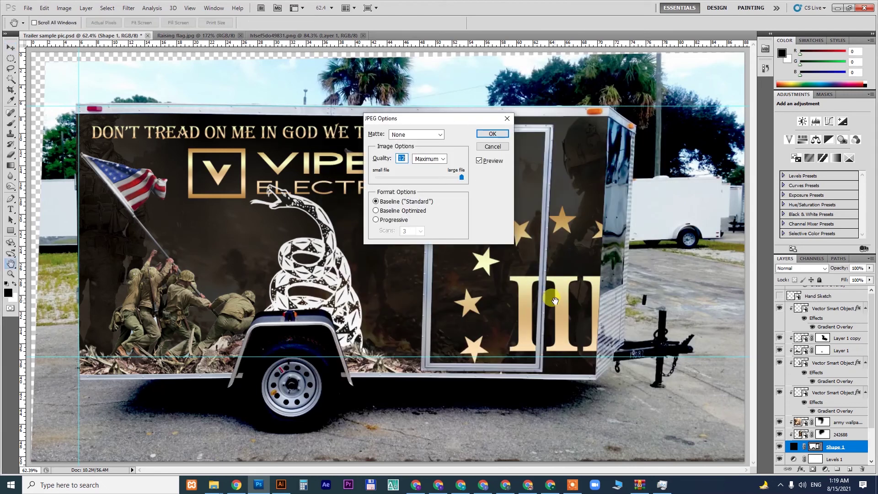
key("Return")
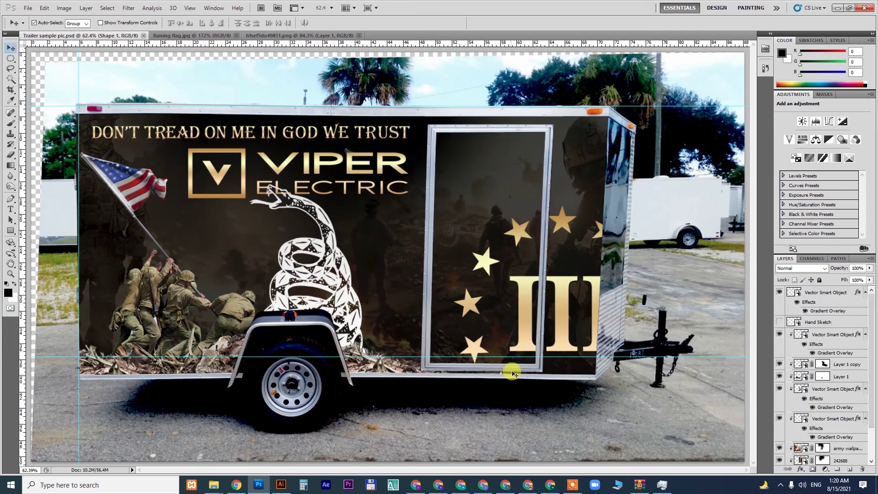
Switch to the client's Fiverr order page in the browser and open the form for delivering the order
left_click(417, 486)
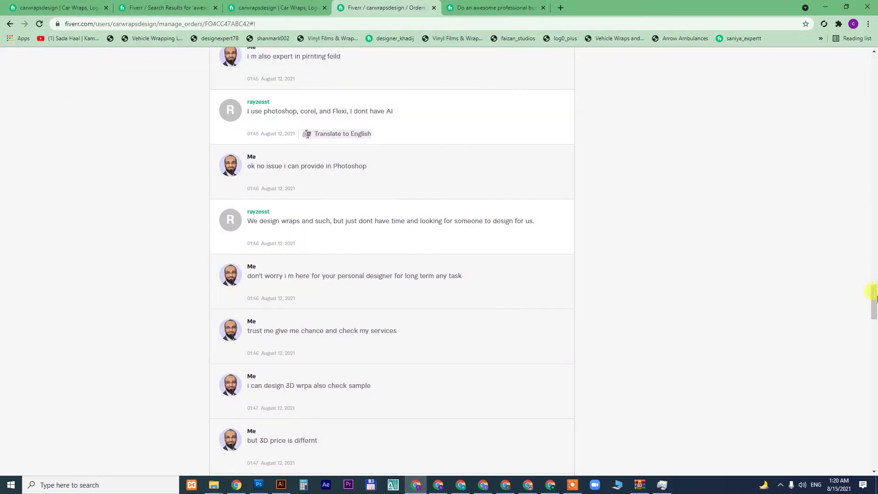
left_click_drag(874, 302, 852, 71)
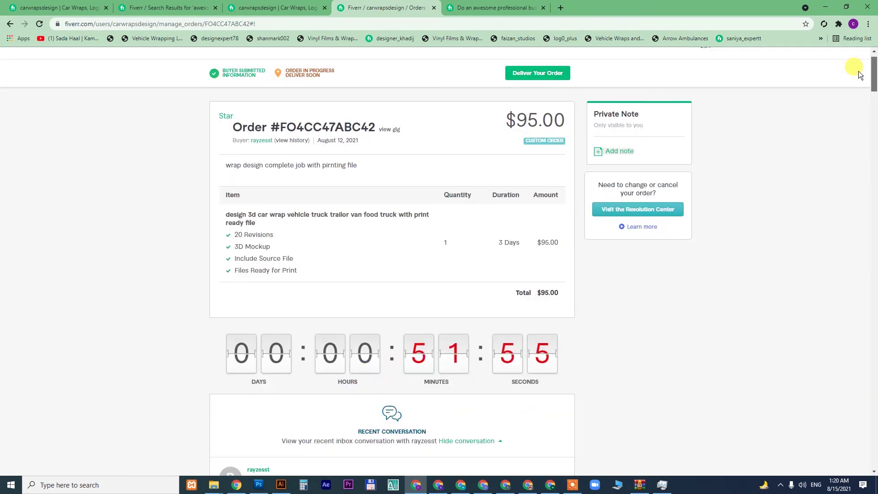
left_click(545, 72)
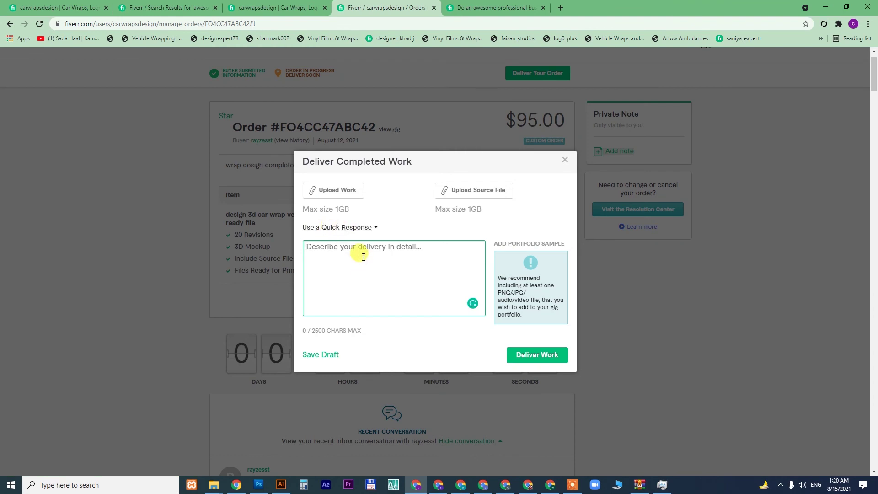
Write the delivery message "This is our First Draft Finalised Then i deliver another all side with printing source file"
type("This is ou")
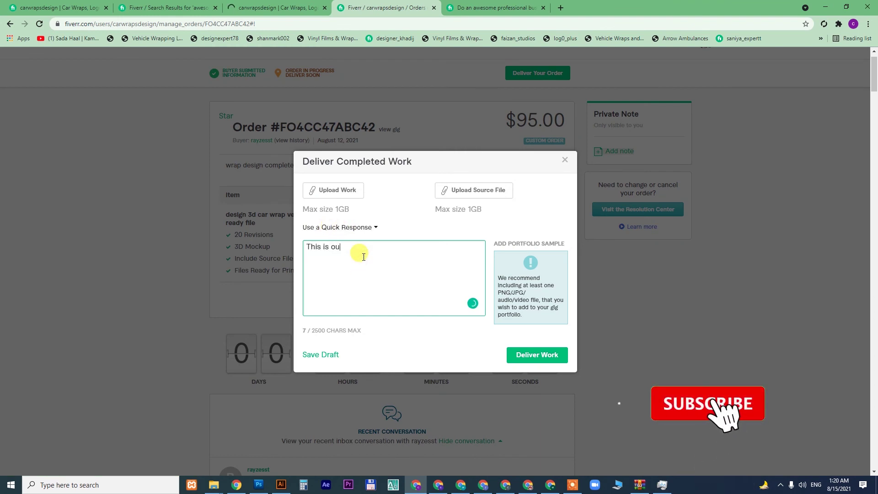
type("r First Drar First Dra")
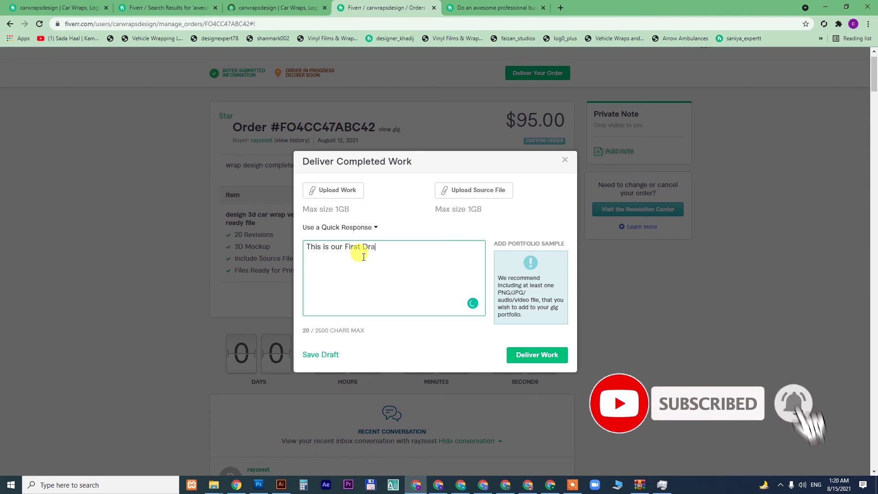
type("ft Finalised")
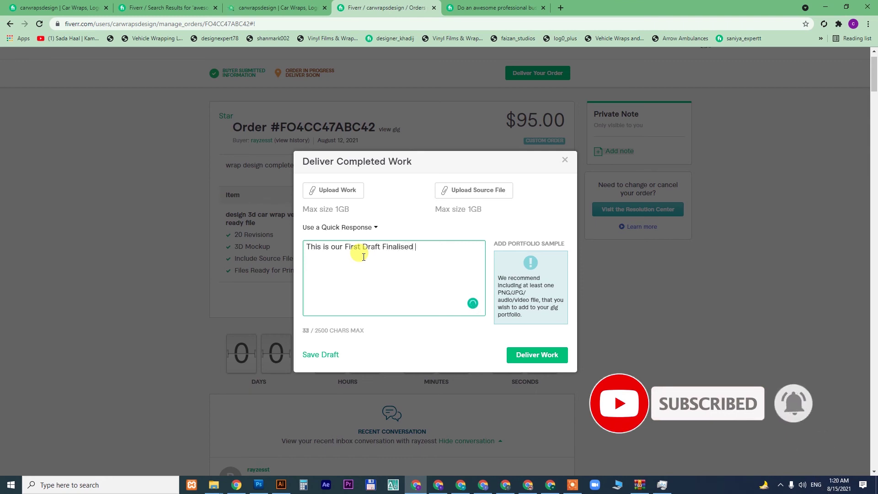
type(" Then i deliver another all side with pirnting source file")
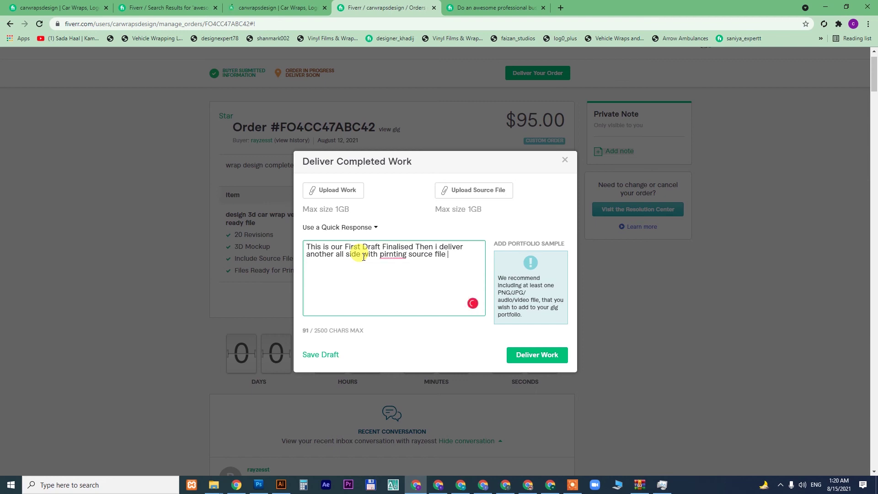
left_click(393, 254)
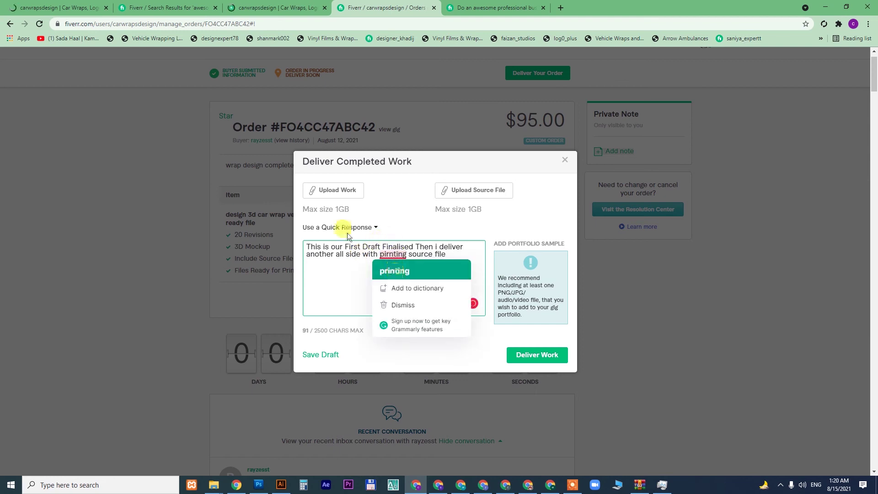
Try to upload "Trailer wrao '.jpg" as the completed work from the client's folder under E: > 2020 Fiverr > carwrapsdesign
left_click(339, 189)
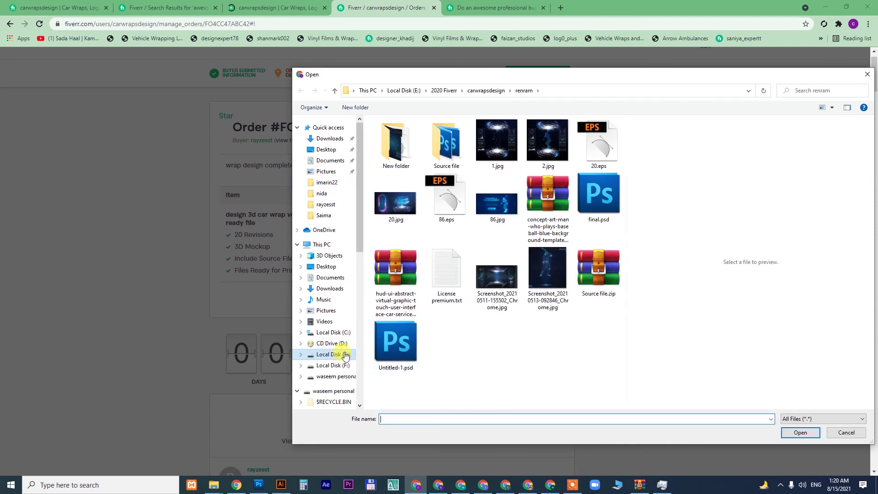
left_click(345, 355)
double_click(403, 154)
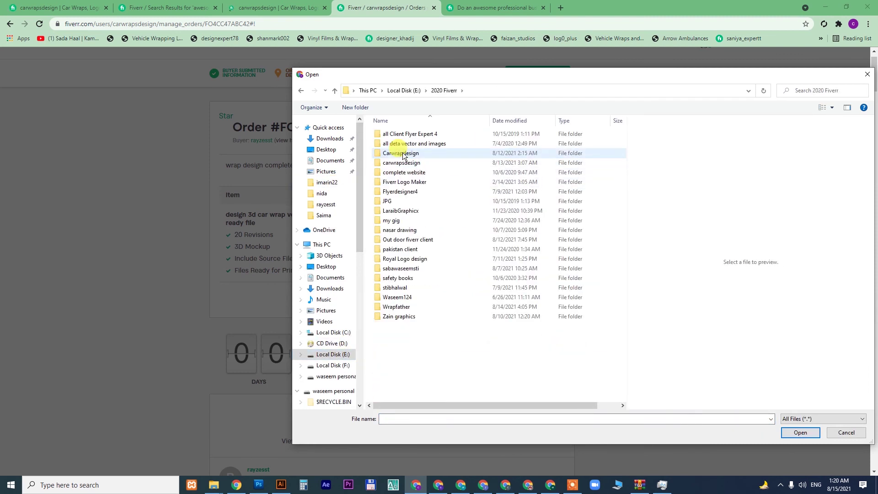
double_click(396, 156)
double_click(396, 158)
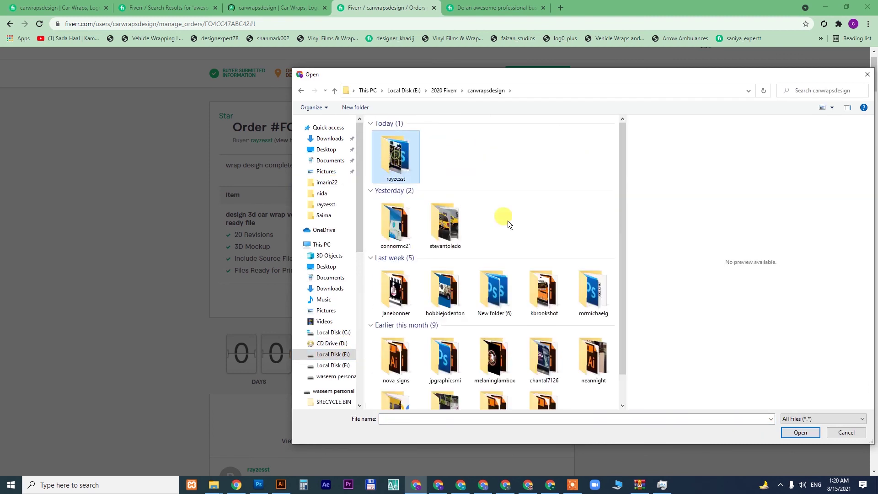
scroll(627, 342, "down", 1)
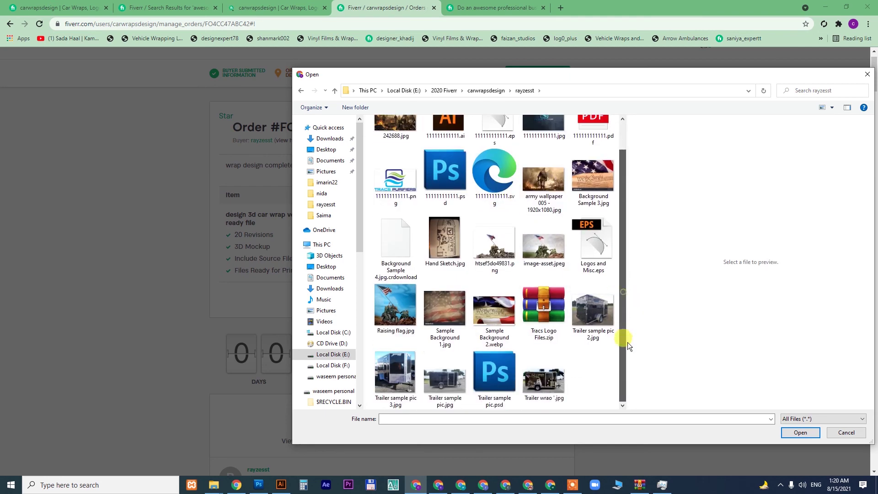
left_click(544, 373)
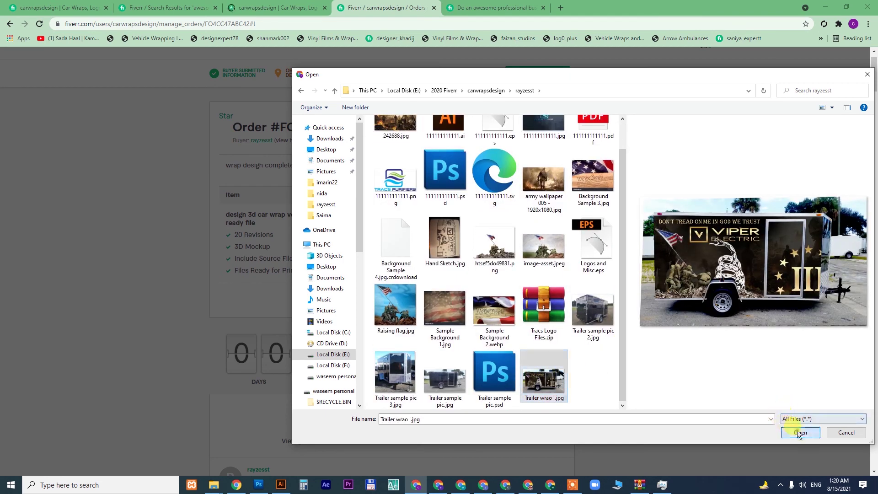
left_click(798, 432)
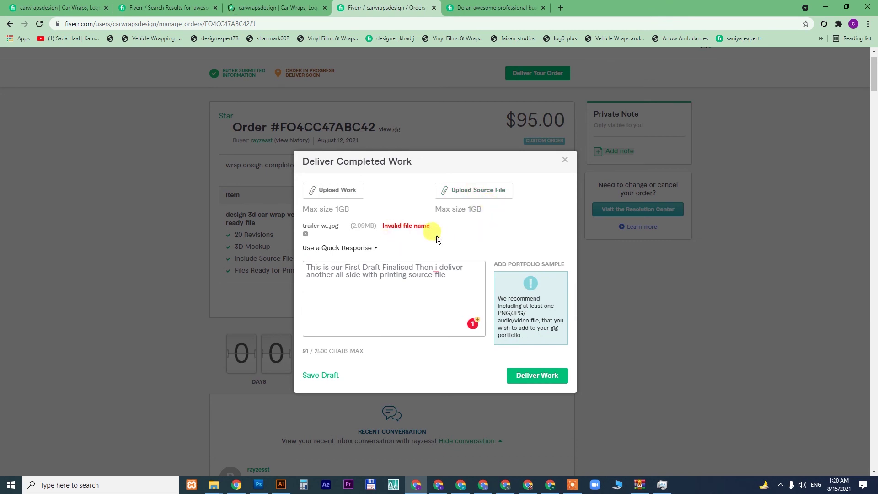
Rename the exported trailer JPEG in the client's folder to "Trailer wrao.jpg" and upload it as the completed work
left_click(342, 190)
scroll(627, 311, "down", 1)
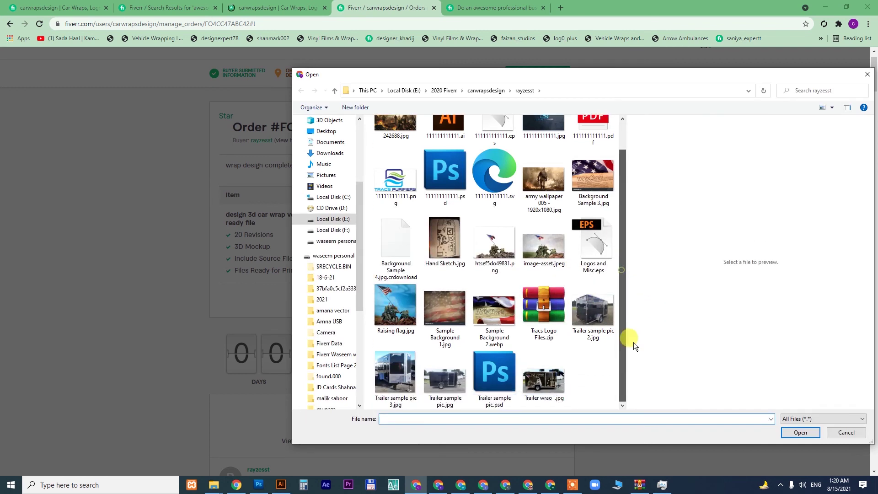
left_click(558, 370)
key("F2")
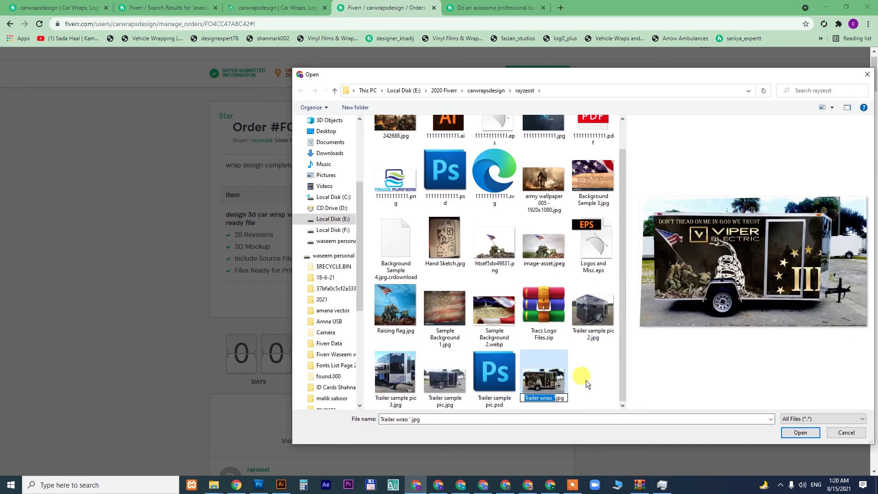
key("Home")
key("shift+Left")
key("BackSpace")
key("Return")
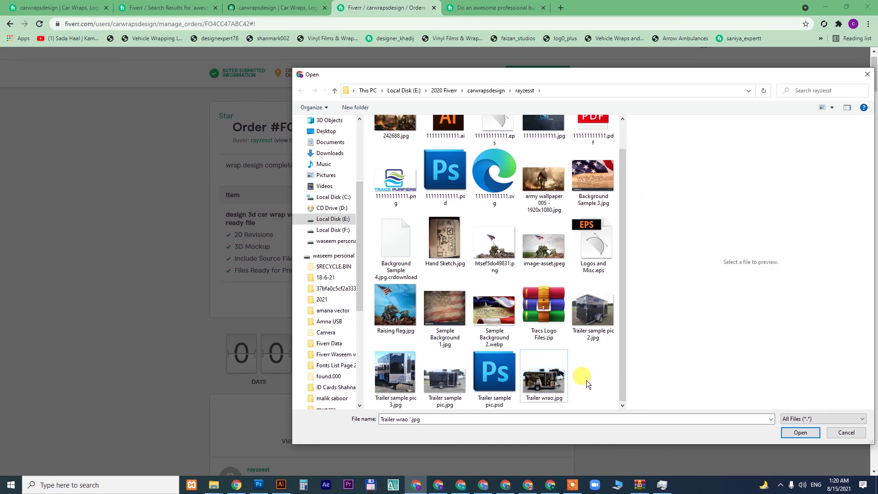
double_click(547, 380)
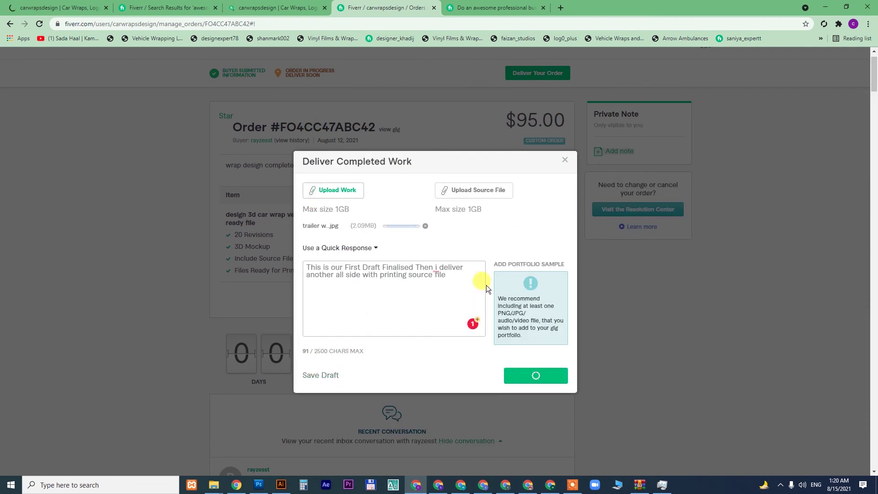
Upload "Trailer wrao.jpg" from the client's folder as the delivery's source file too
left_click(482, 195)
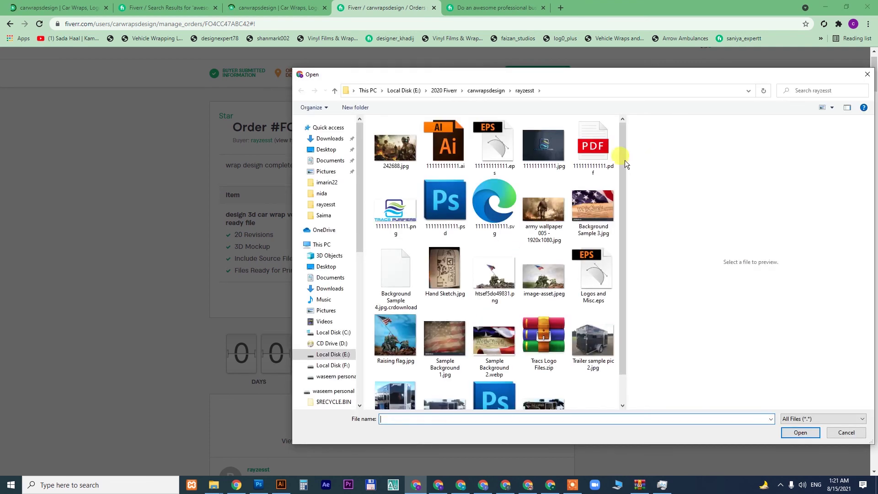
left_click_drag(625, 165, 622, 267)
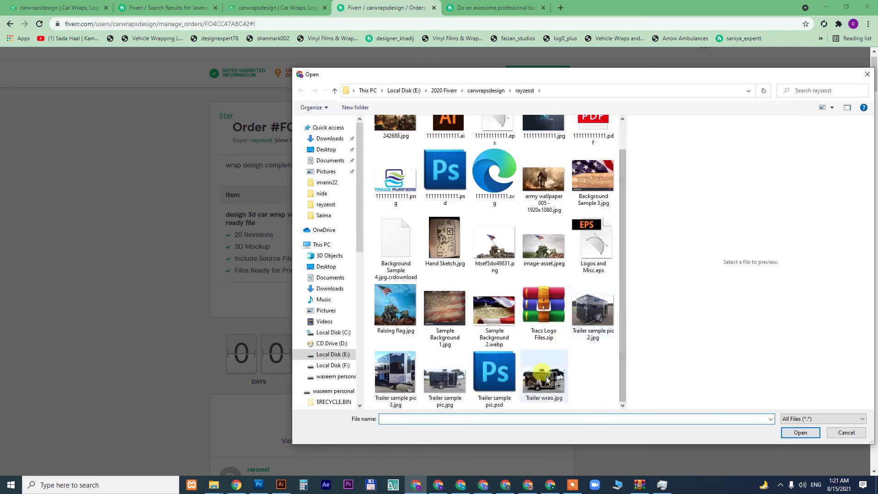
key("Escape")
Capitalize the lone "i" in the delivery message and submit the completed work to the buyer
left_click(437, 269)
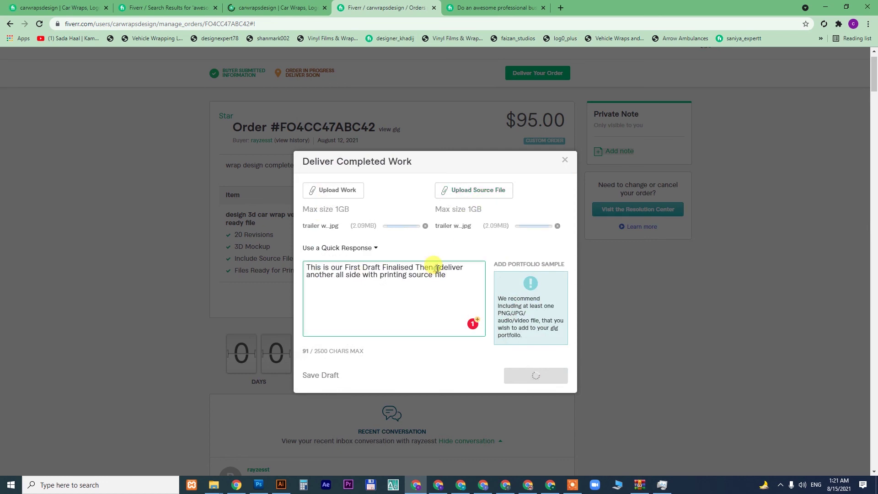
mouse_move(435, 268)
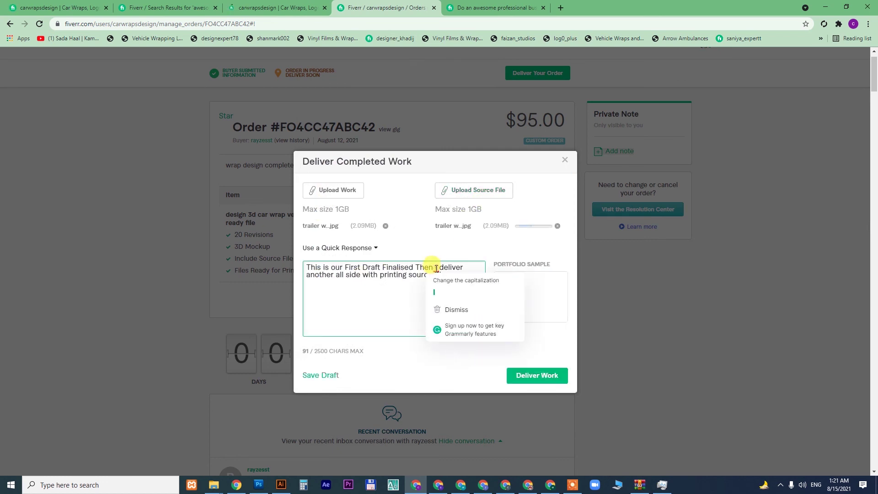
left_click(438, 287)
left_click(453, 276)
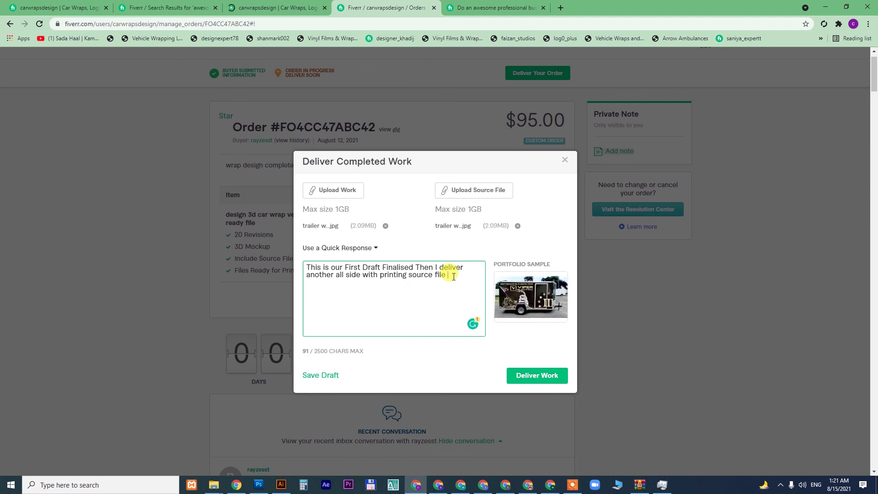
left_click(545, 376)
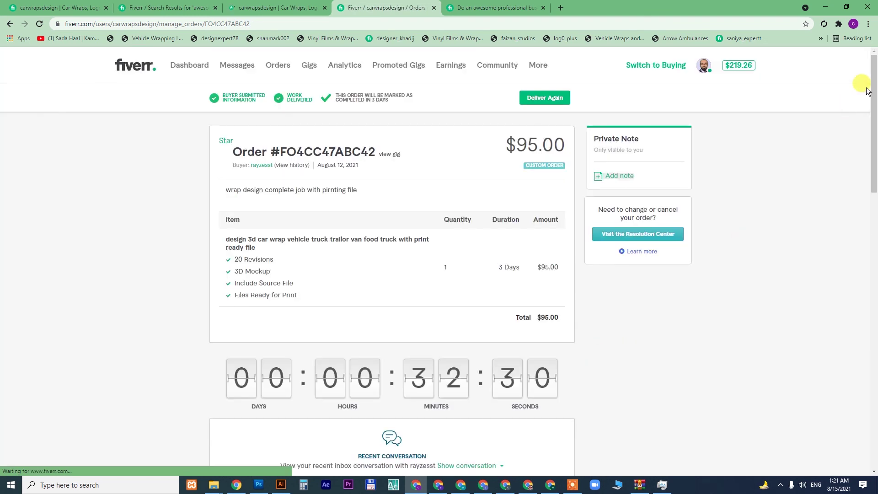
Reload the order page and check the delivery status and order details
mouse_move(873, 75)
left_mouse_down()
mouse_move(875, 151)
mouse_move(857, 82)
left_mouse_up()
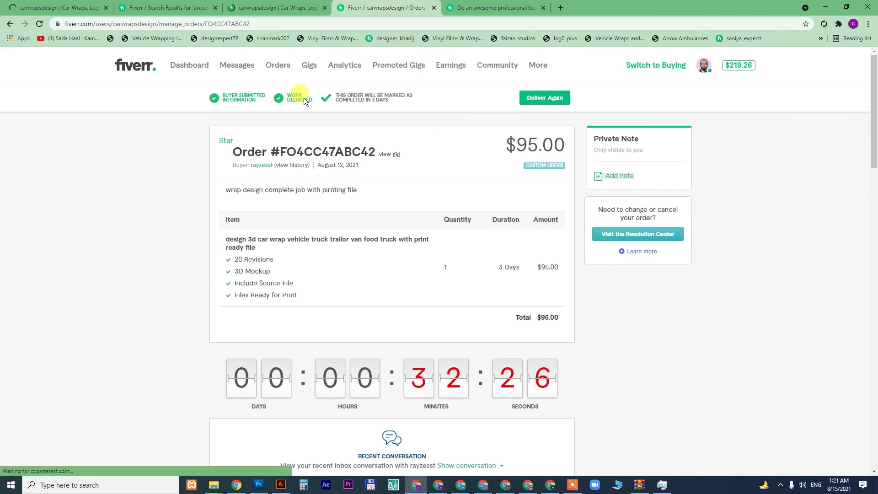
left_click(39, 24)
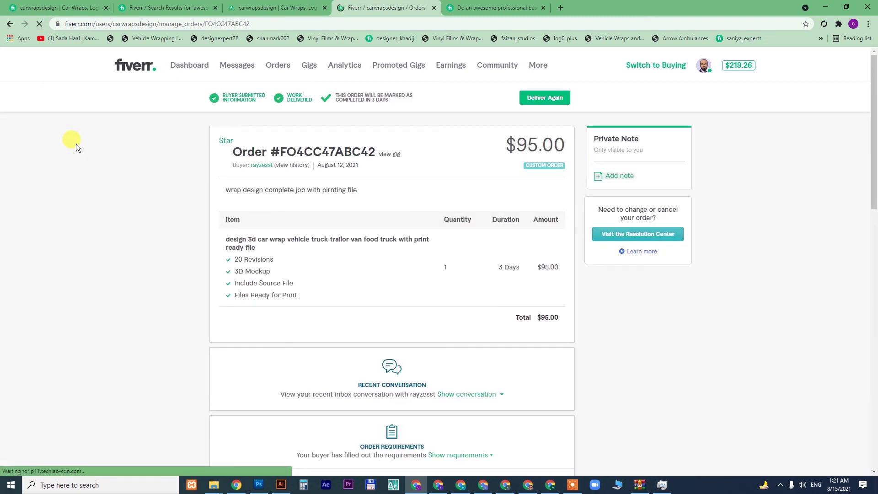
scroll(874, 158, "down", 2)
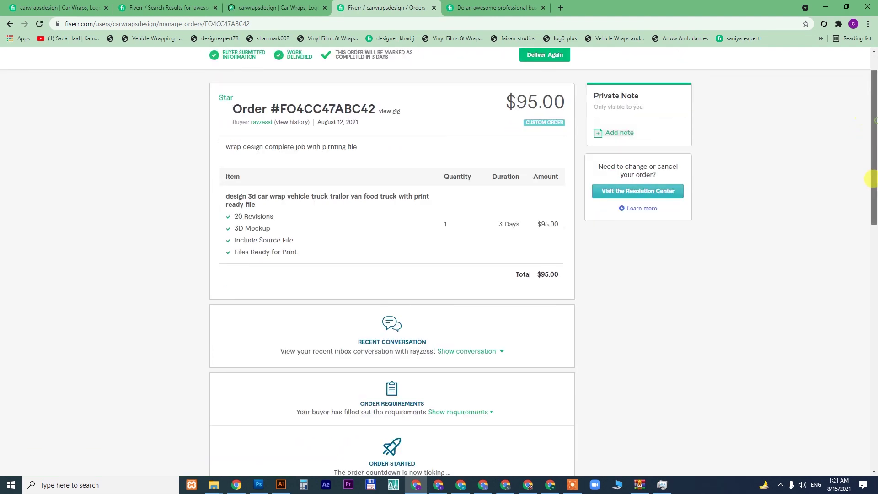
scroll(875, 152, "up", 2)
Switch to the other Chrome window and show the playlists of the Sargodha Training Institute YouTube channel
left_click(236, 485)
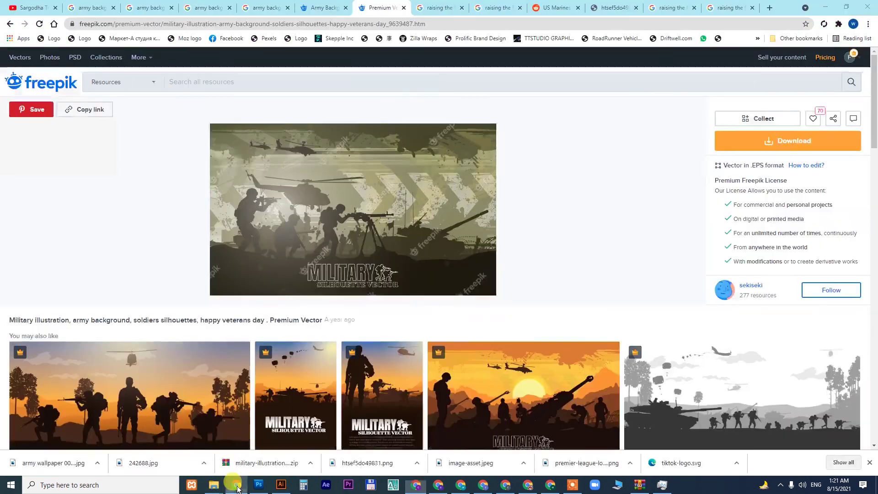
key("ctrl+1")
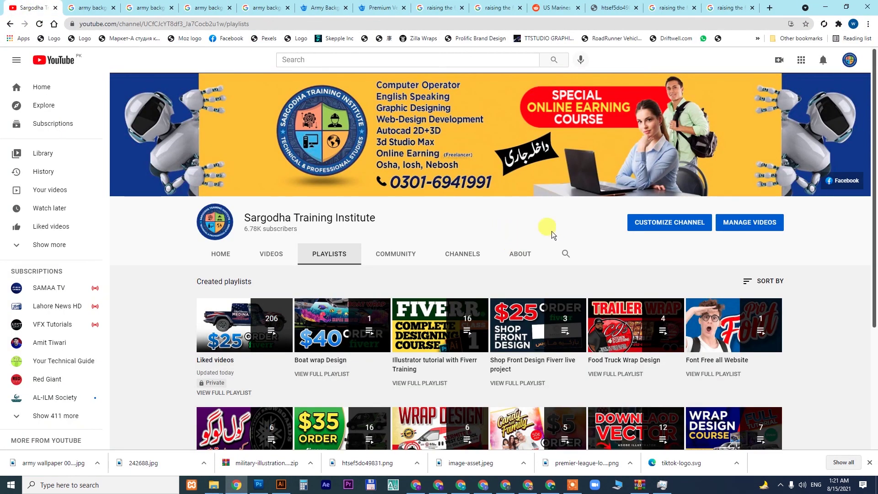